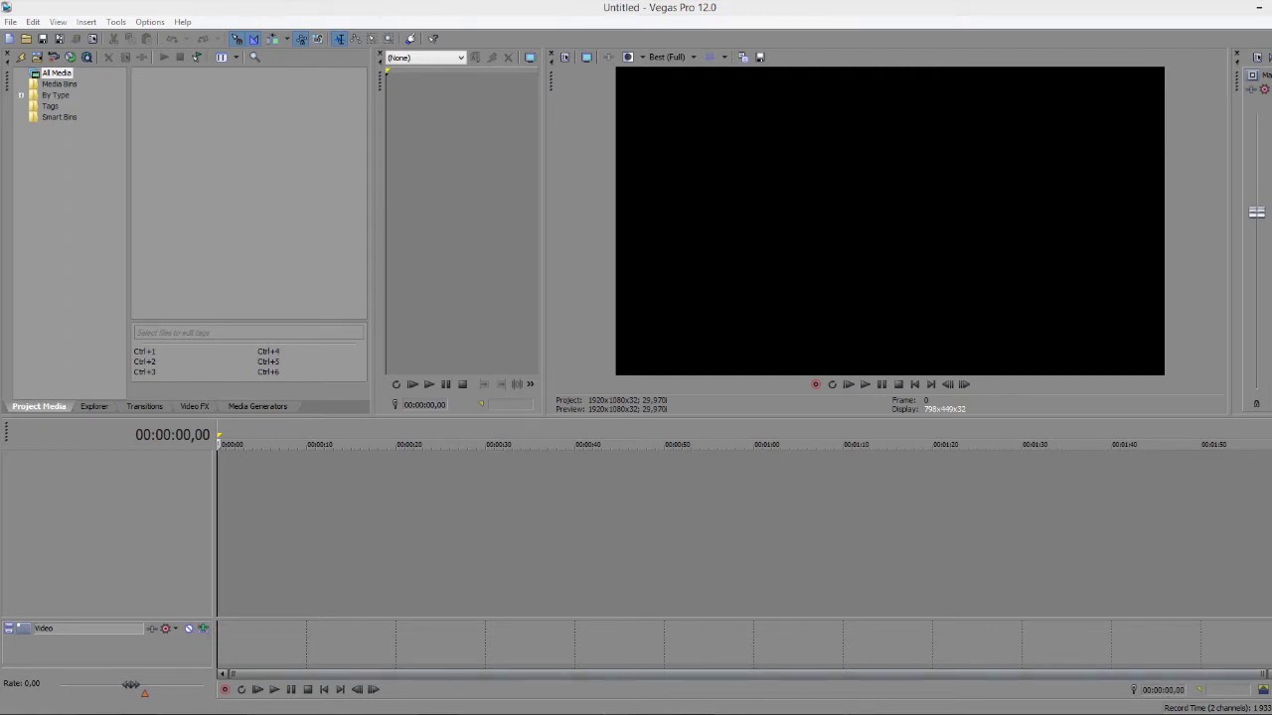
- Add the Entrance video from the Studio folder to the start of the timeline and match the project settings to it
key(alt+Tab)
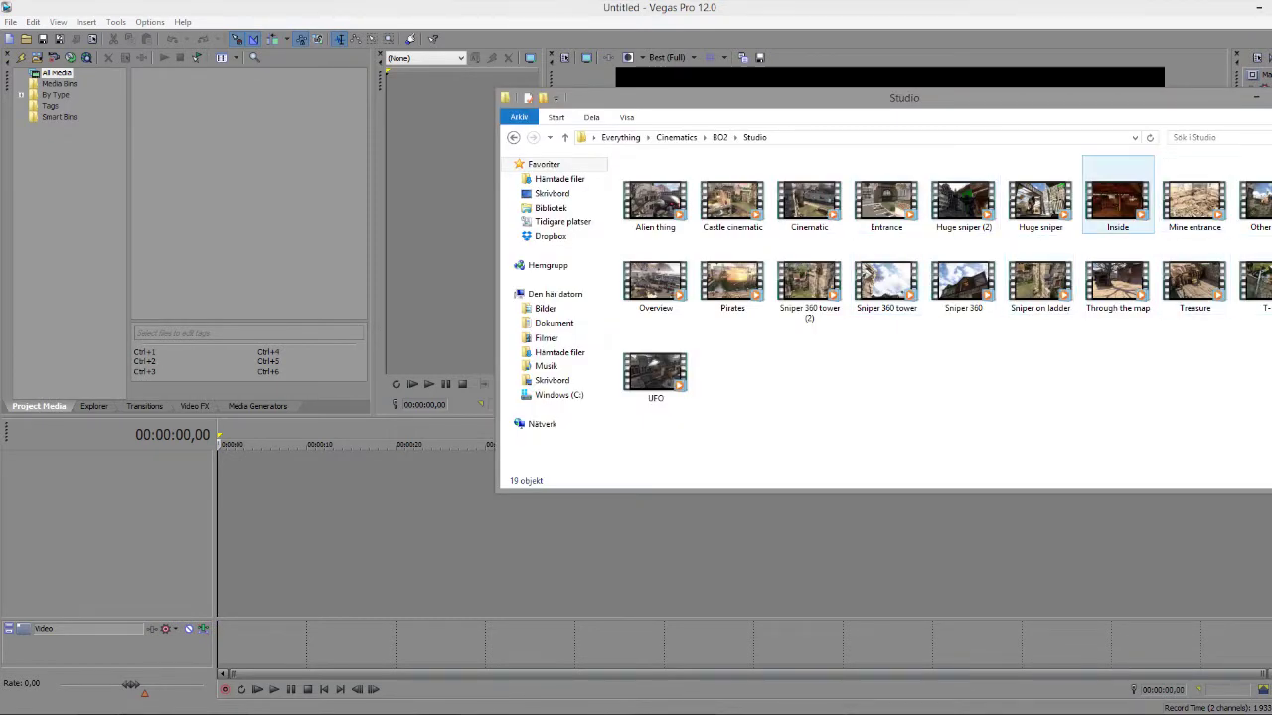
click(887, 203)
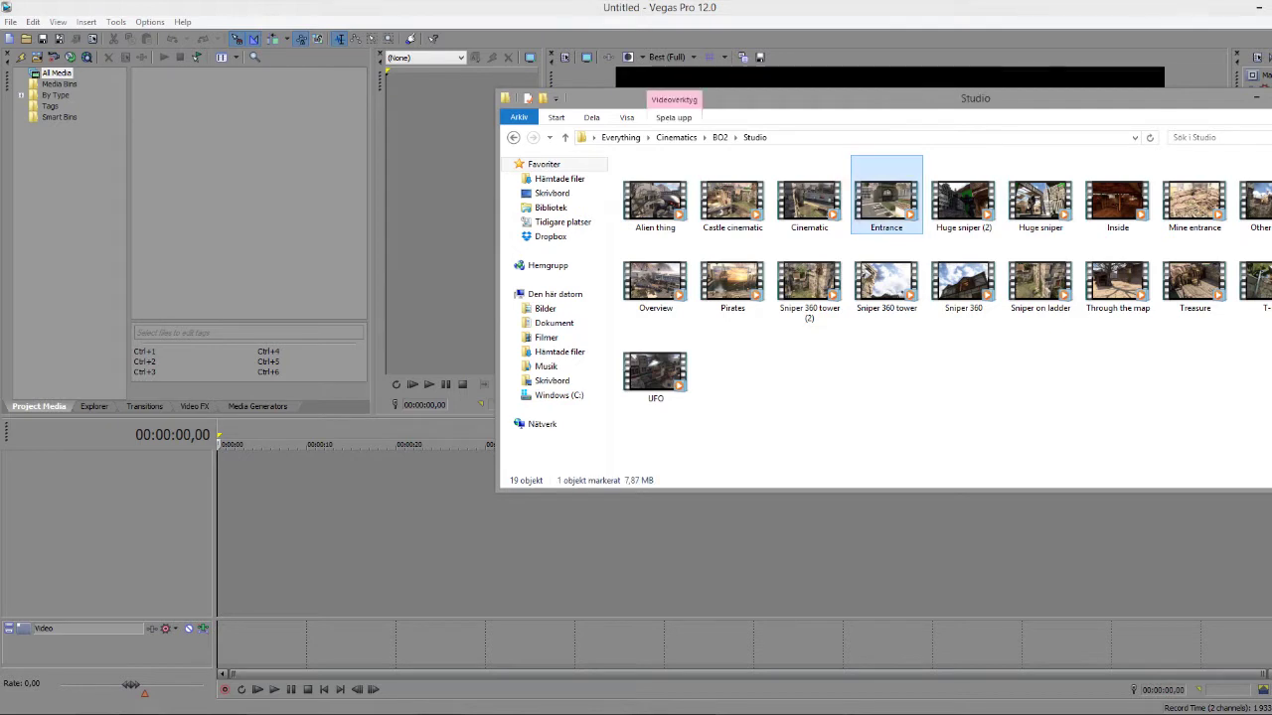
drag(886, 204, 253, 497)
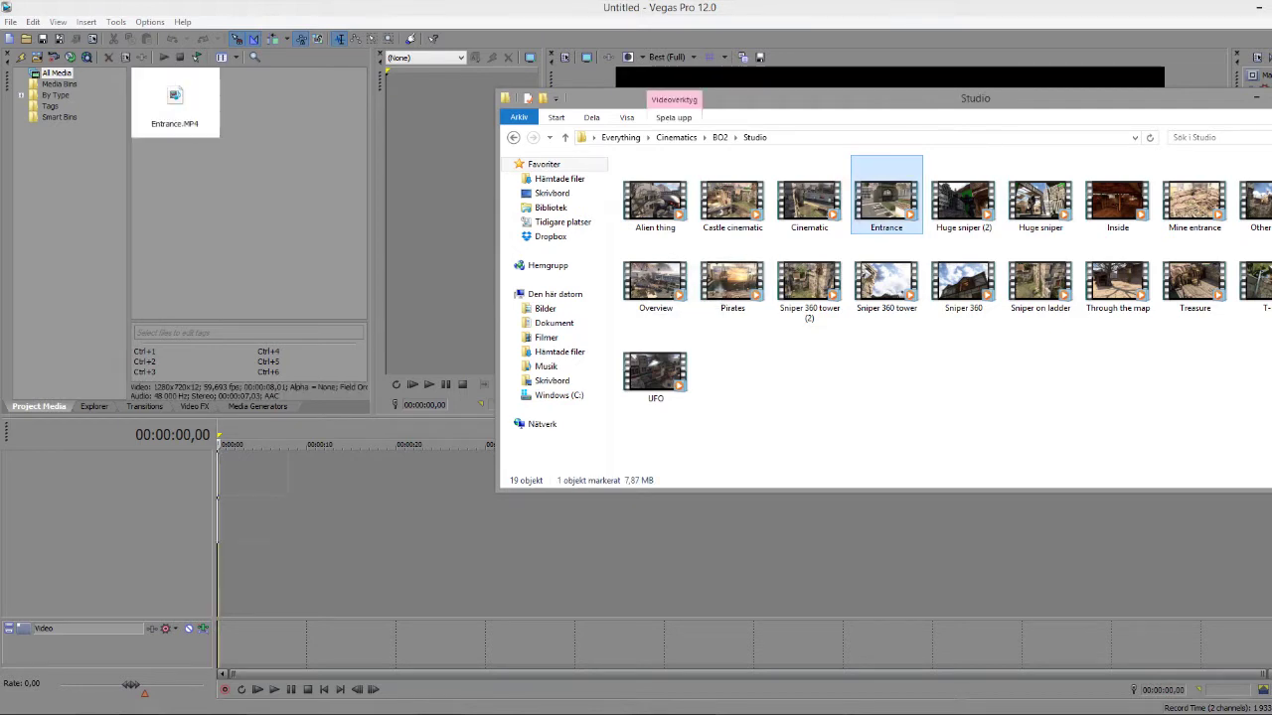
key(Return)
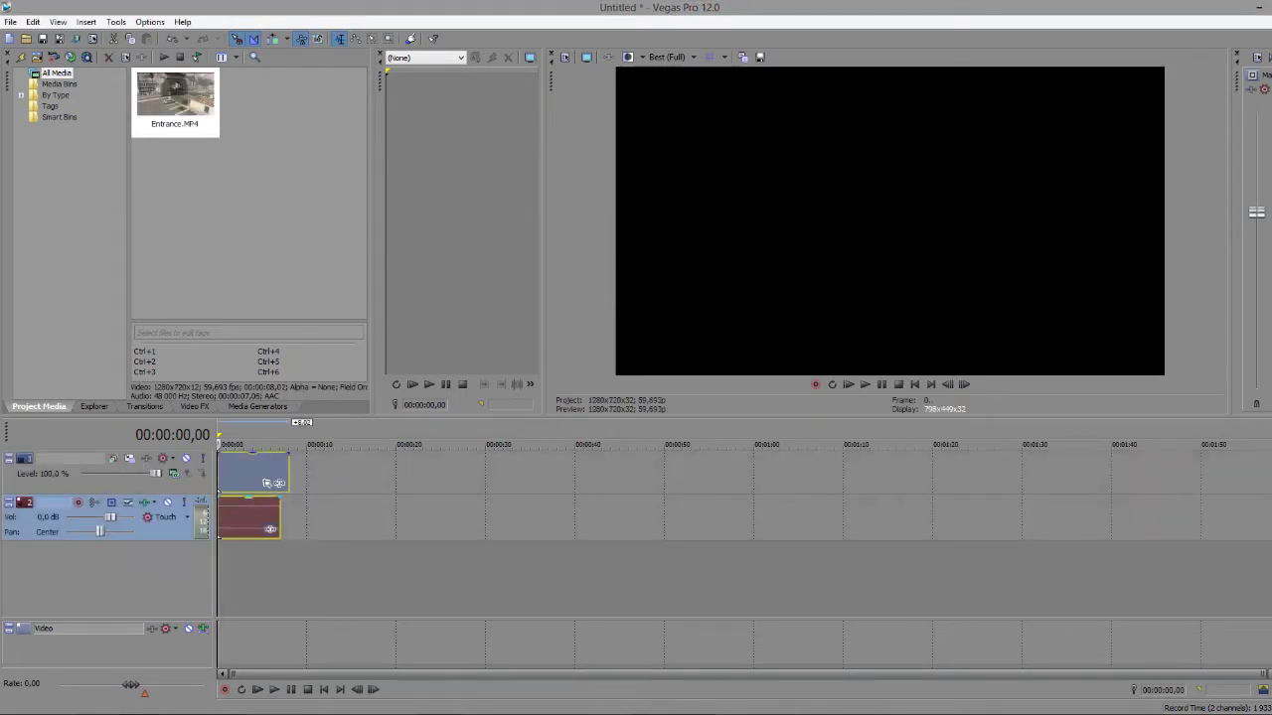
click(255, 497)
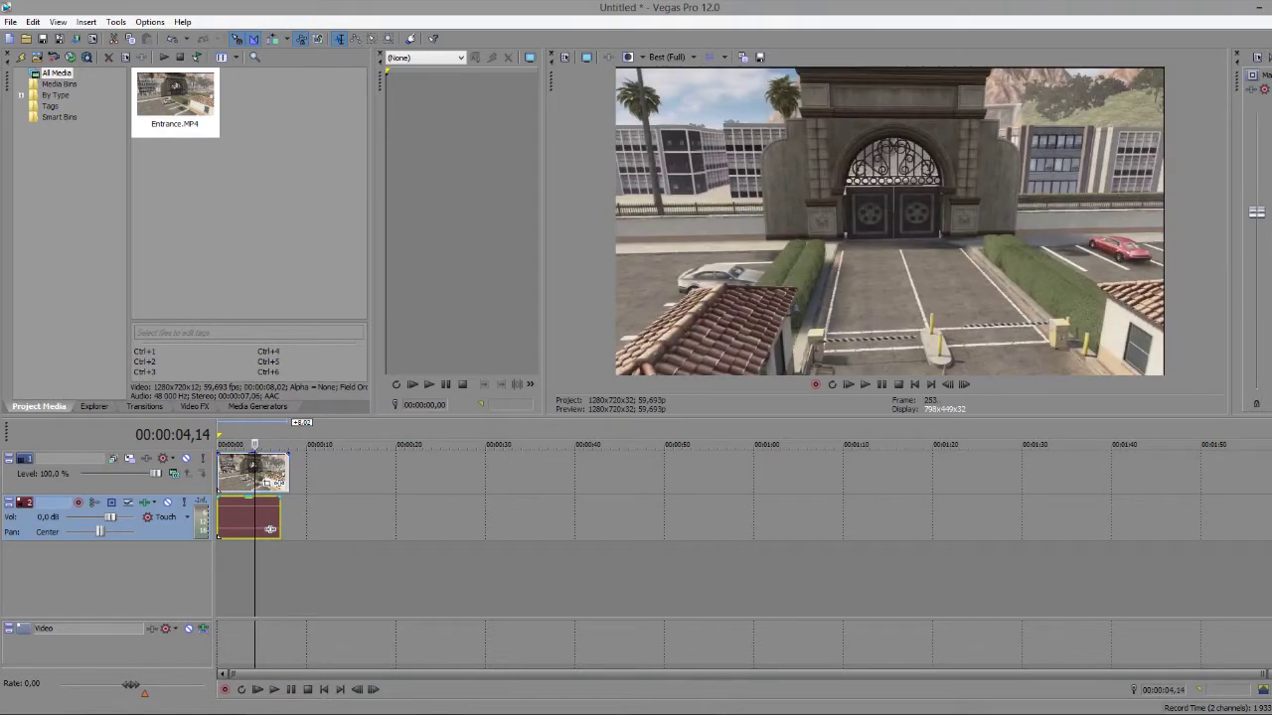
- Delete the Entrance clip's audio event from the timeline
right_click(271, 528)
key(Up)
key(Up)
key(Up)
key(Return)
- Enable Reduce interlace flicker in the Entrance video event's properties
right_click(268, 475)
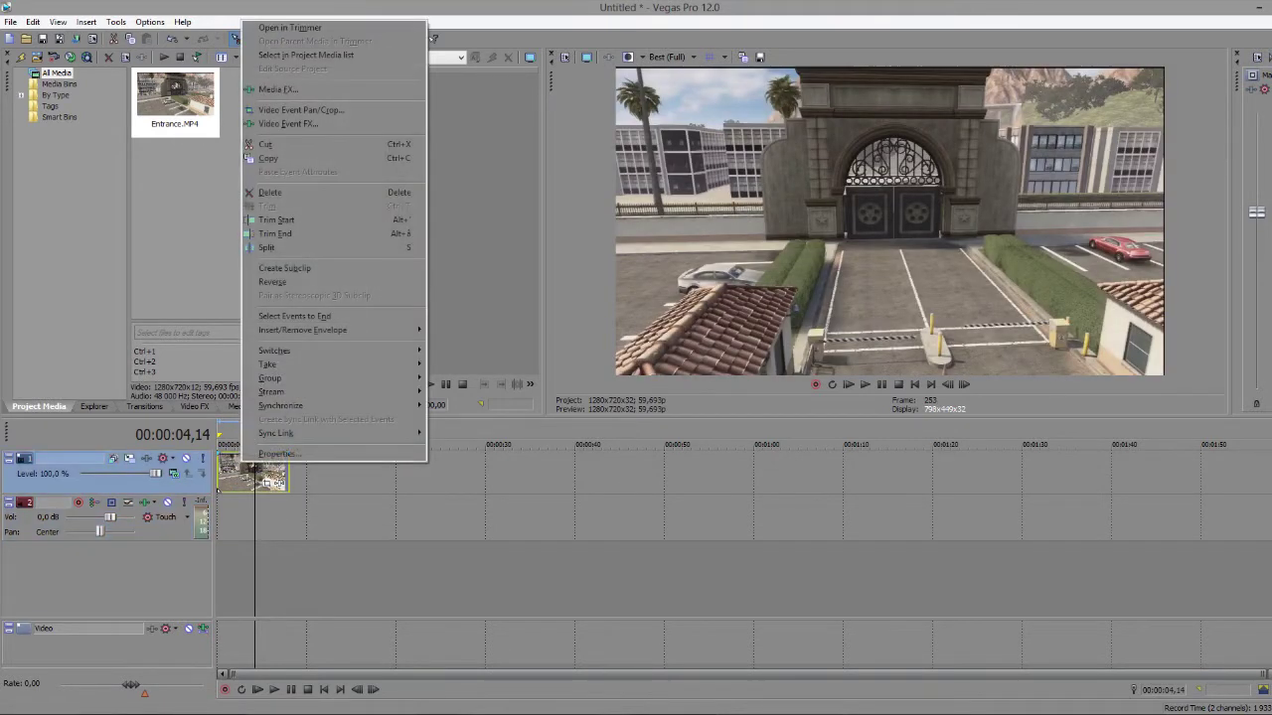
key(Up)
key(Return)
click(556, 239)
click(700, 494)
- Recheck the Entrance video event's switches and select the time range covering the whole clip
right_click(231, 473)
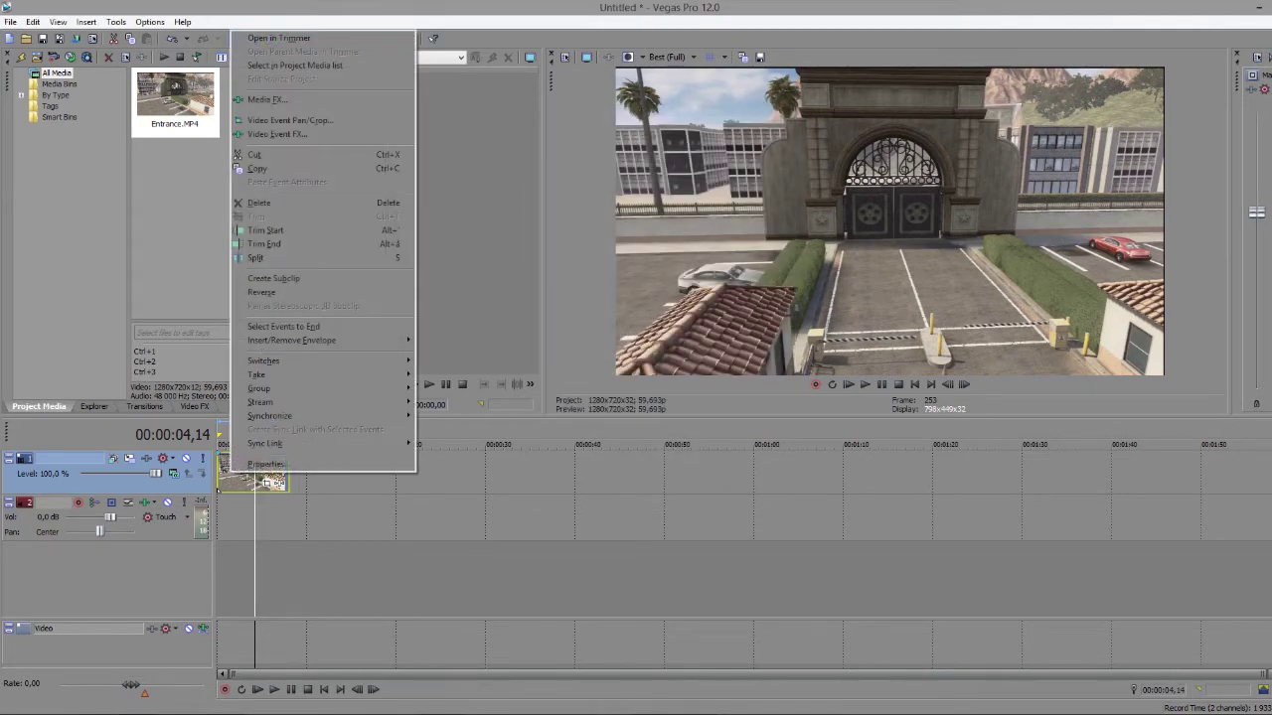
key(Up)
key(Return)
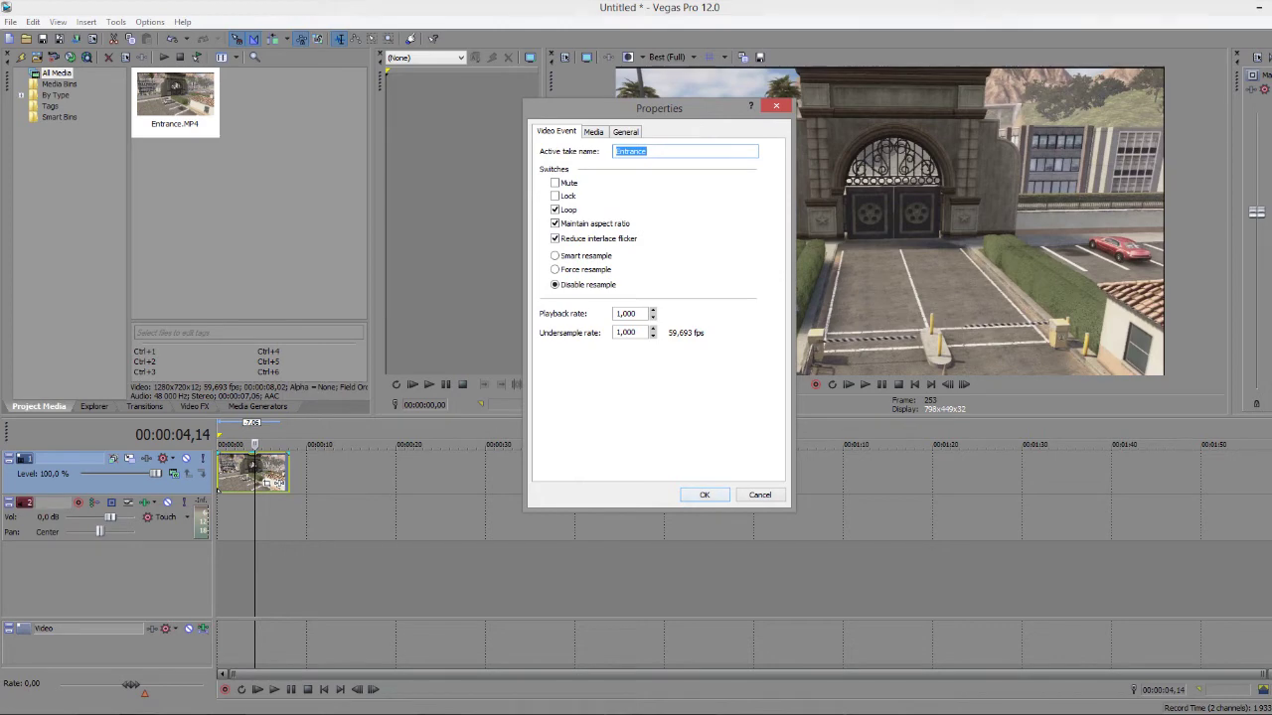
key(Return)
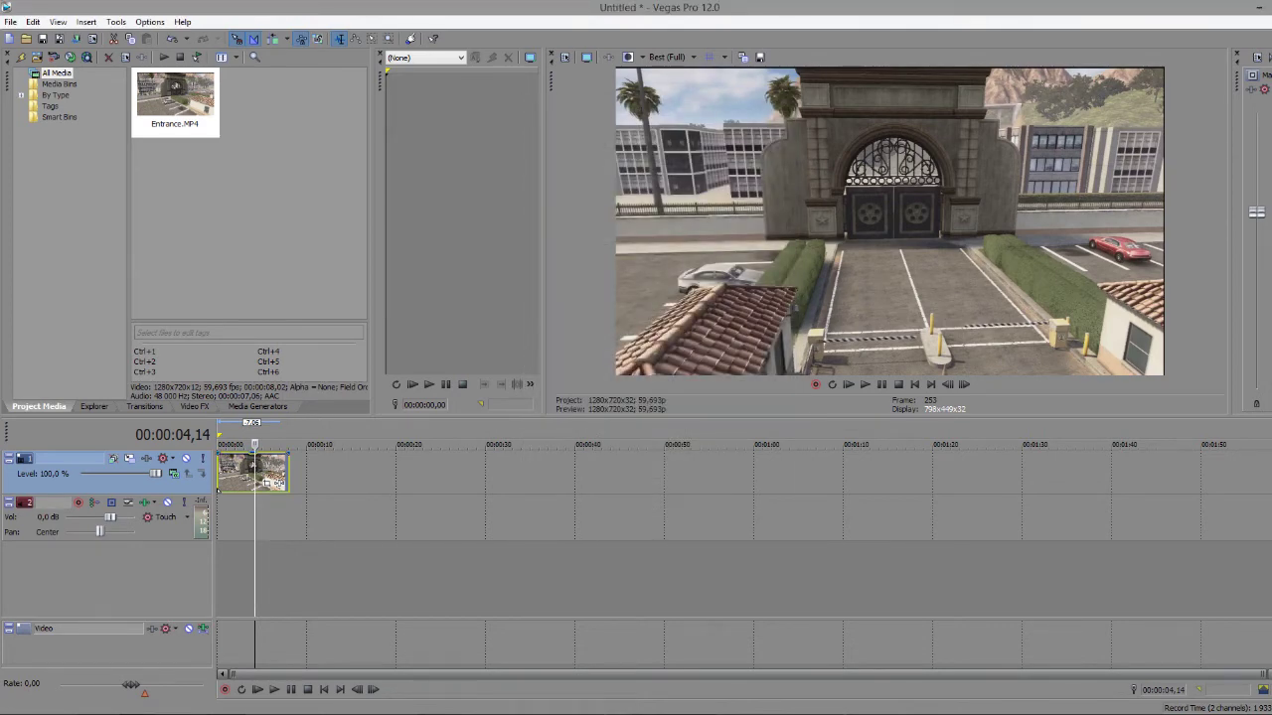
key(ctrl+Home)
key(shift+End)
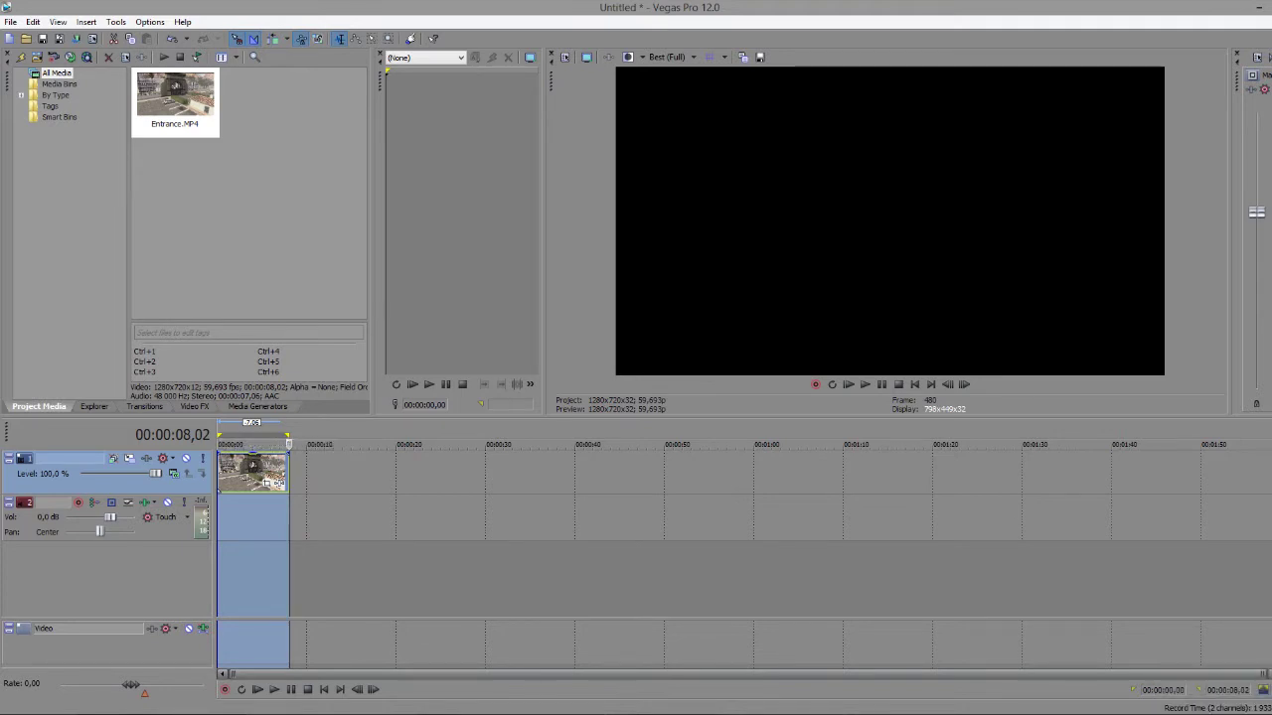
- Create a folder named "MT pics" inside the Studio folder and return to the Vegas project
key(alt+Tab)
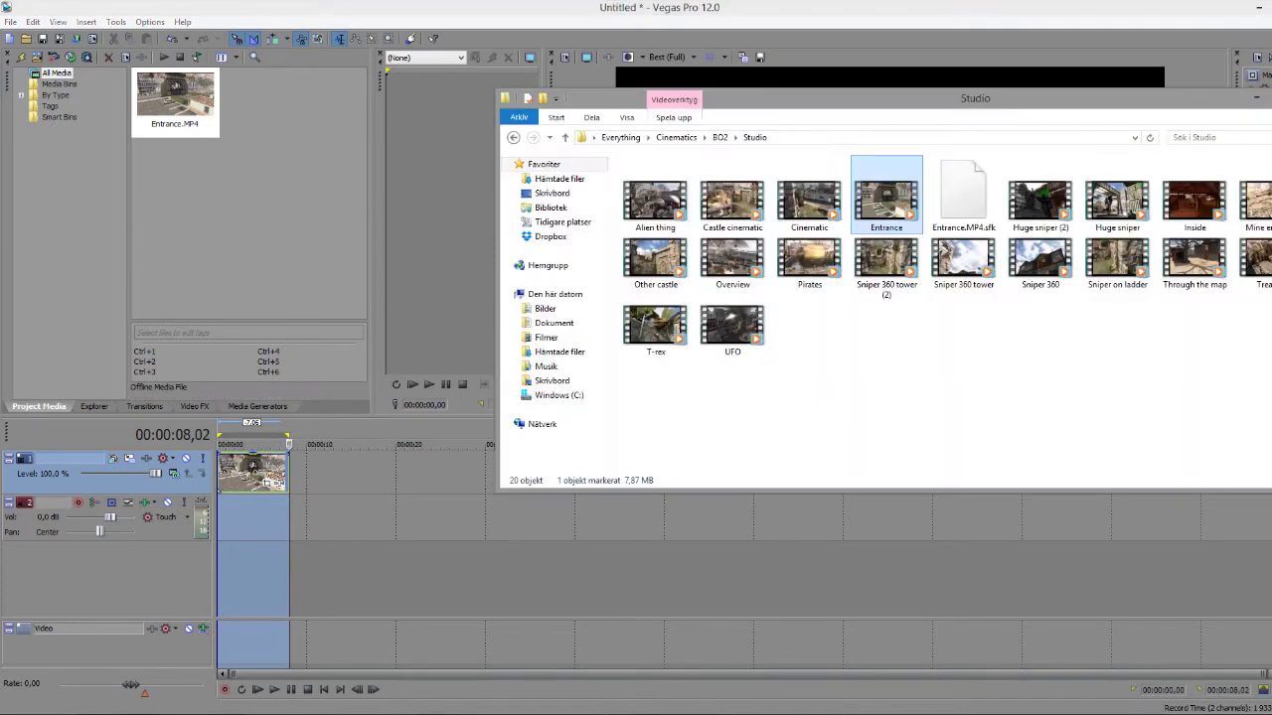
right_click(823, 381)
mouse_move(856, 545)
click(1033, 545)
text(MT pics)
key(Return)
key(alt+Tab)
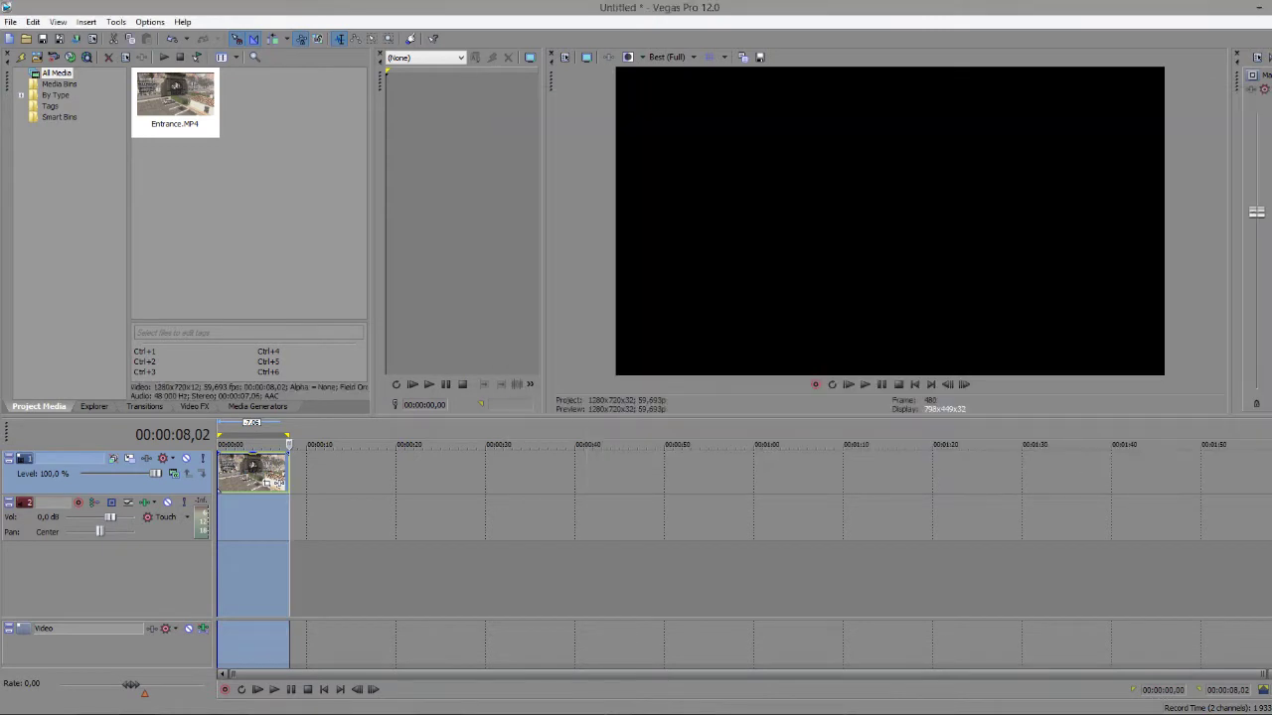
- Open the render settings and choose the PNG template of the Image Sequence format
click(10, 21)
click(45, 119)
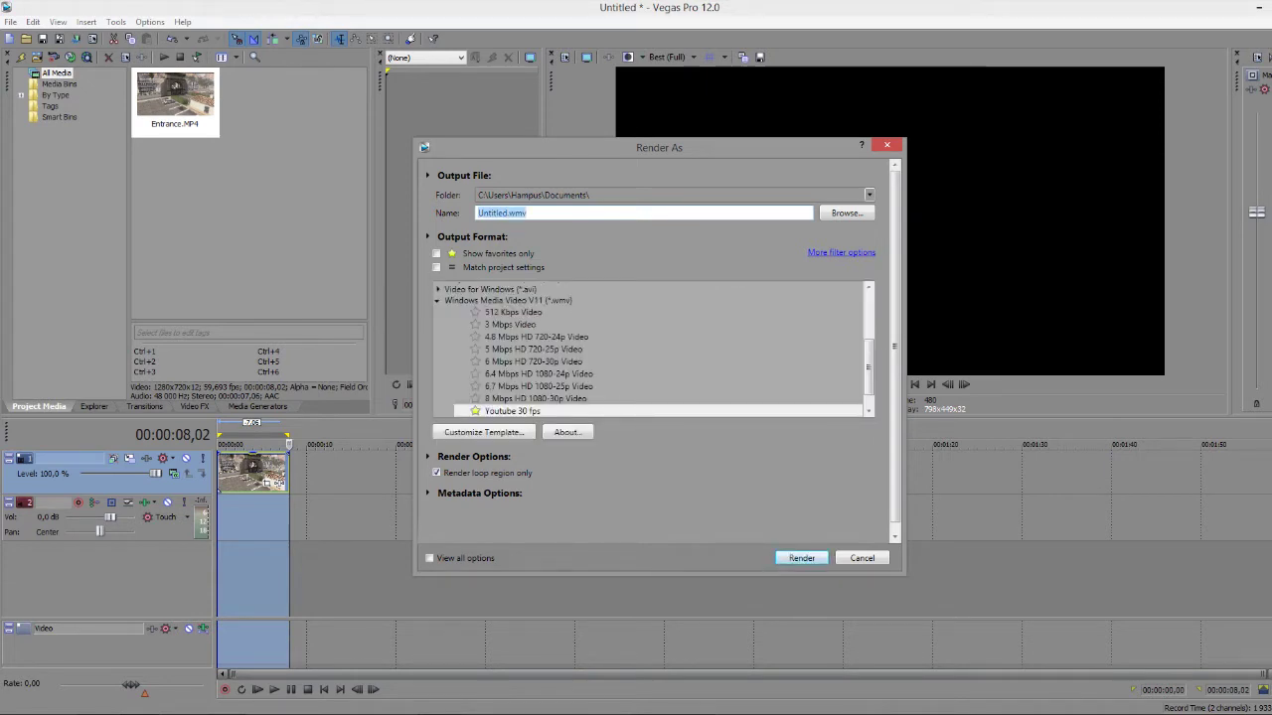
click(437, 300)
scroll(648, 350, up, 1)
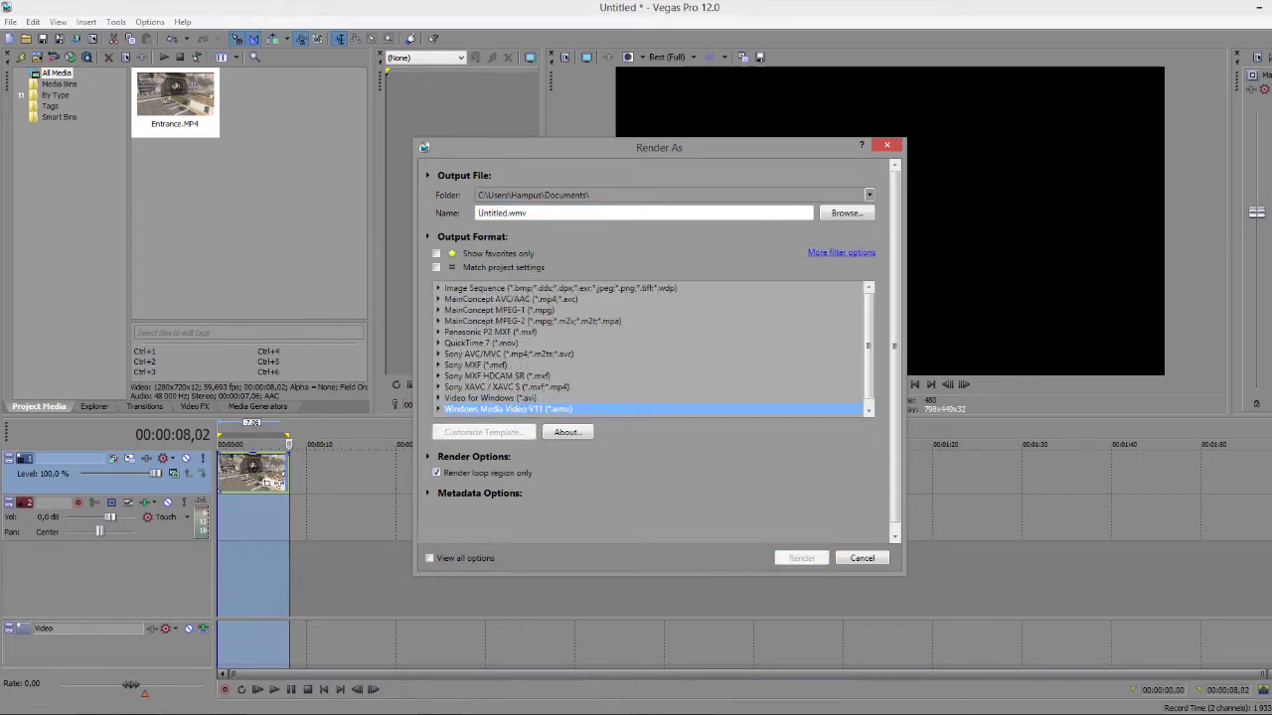
click(437, 288)
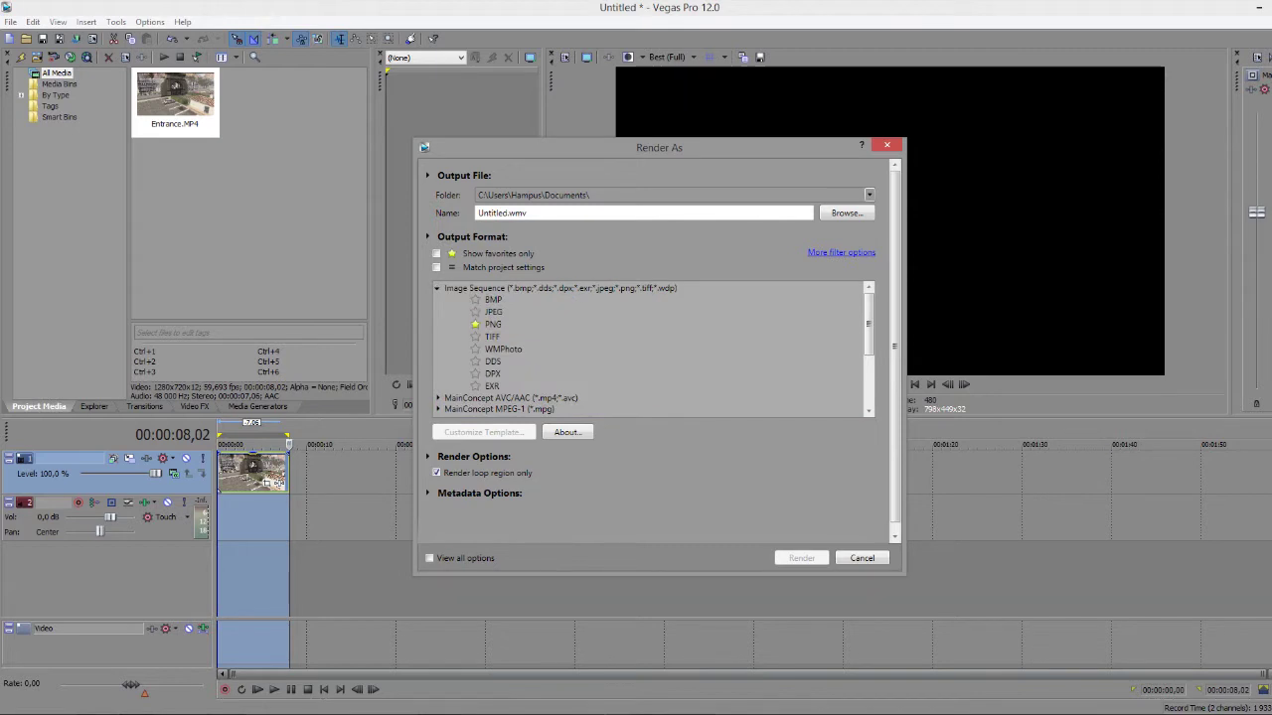
click(493, 324)
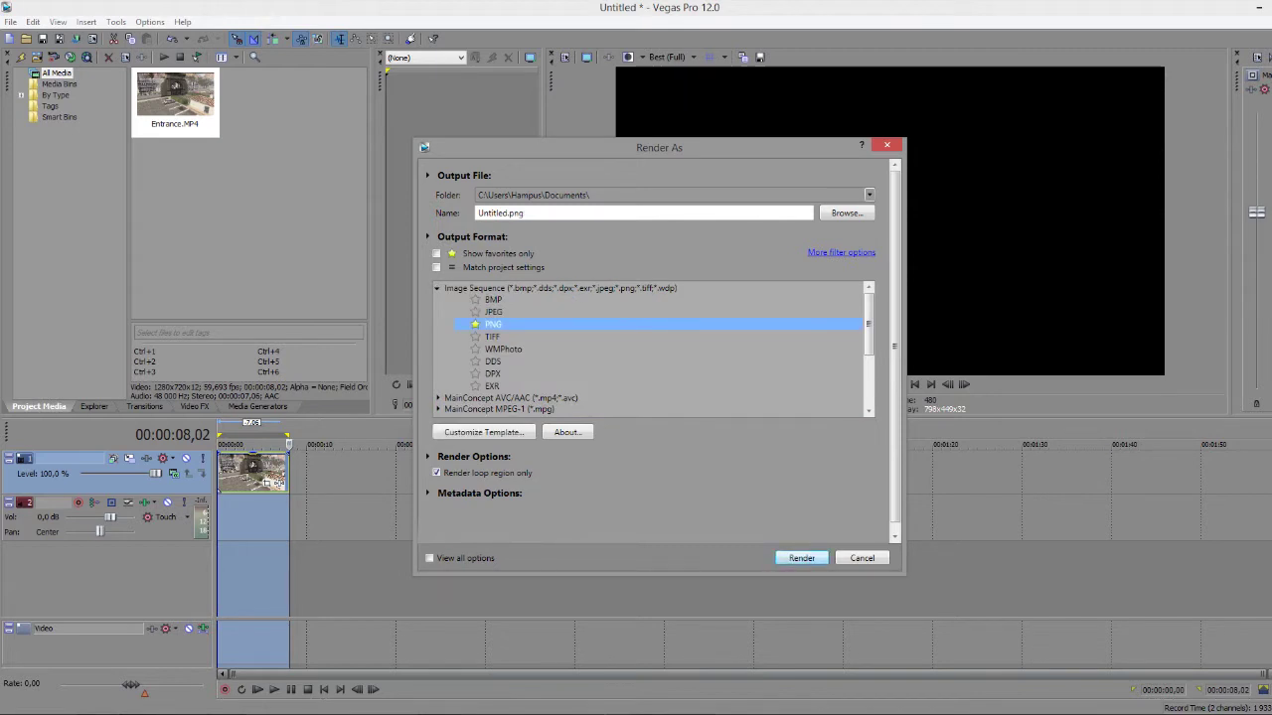
- Set the render destination to Everything\Cinematics\BO2\Studio\MT pics on the desktop and render the PNG sequence as Untitled
click(845, 213)
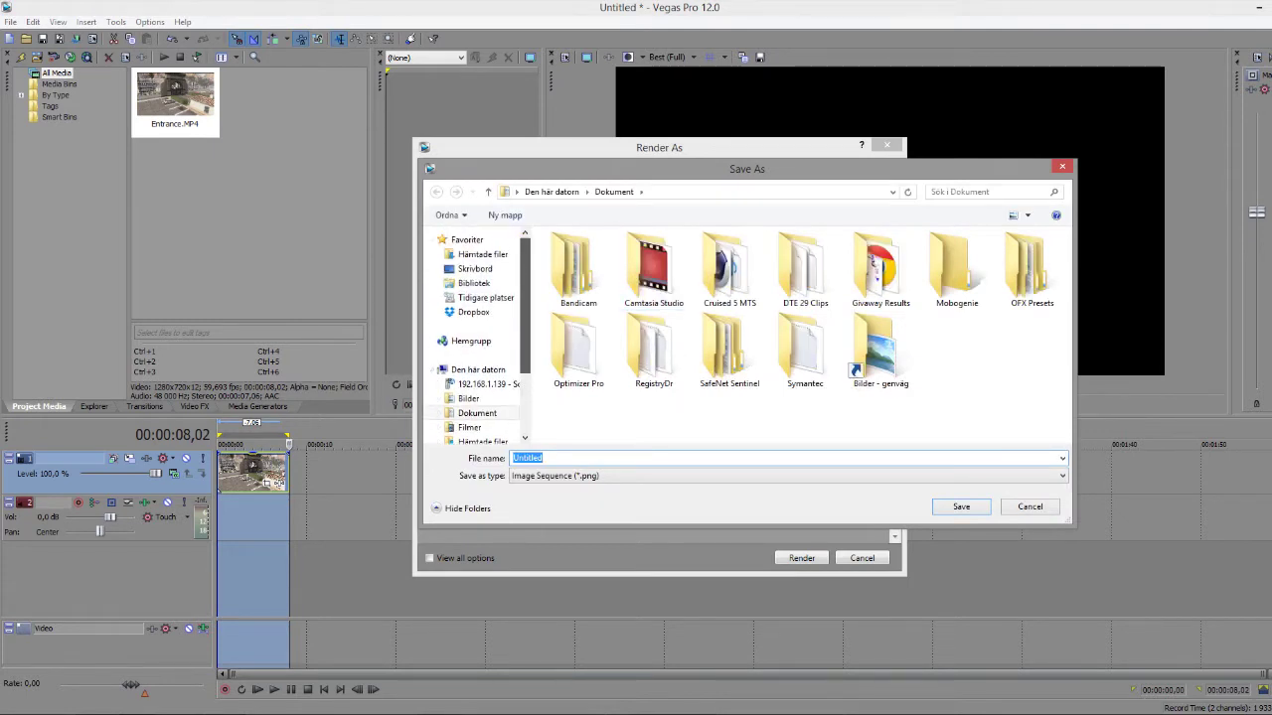
click(475, 269)
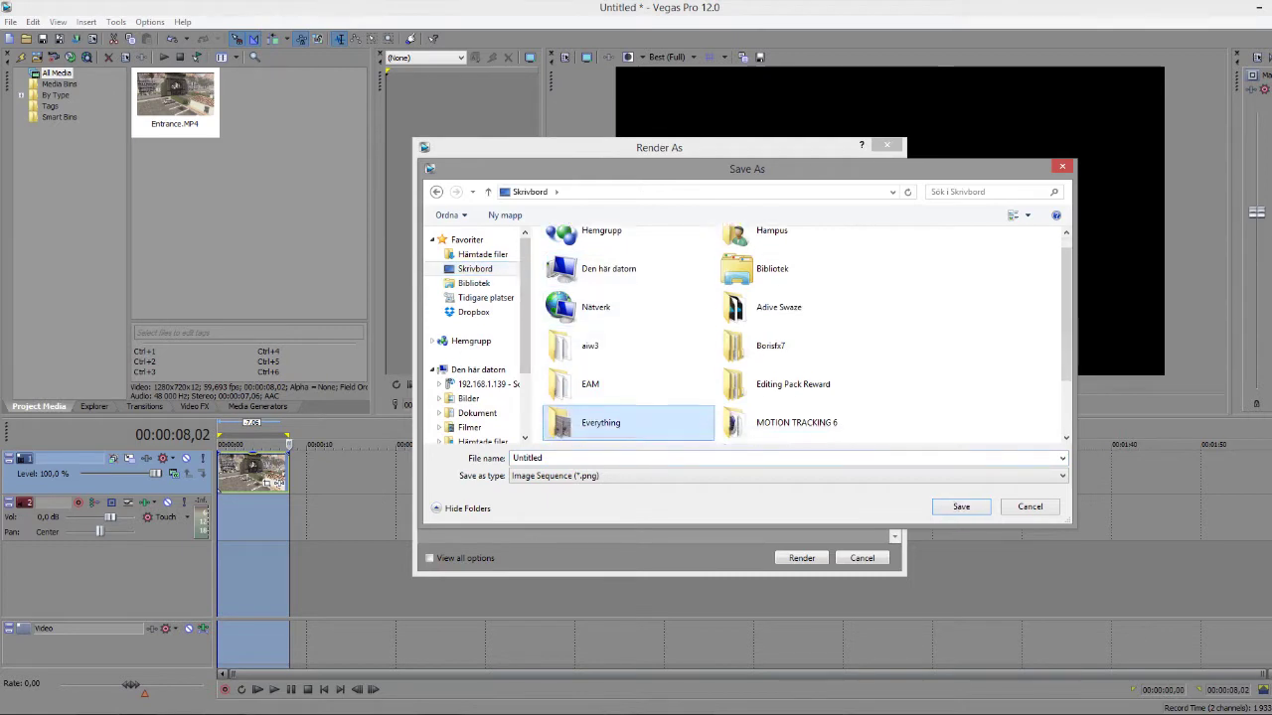
double_click(600, 440)
double_click(586, 295)
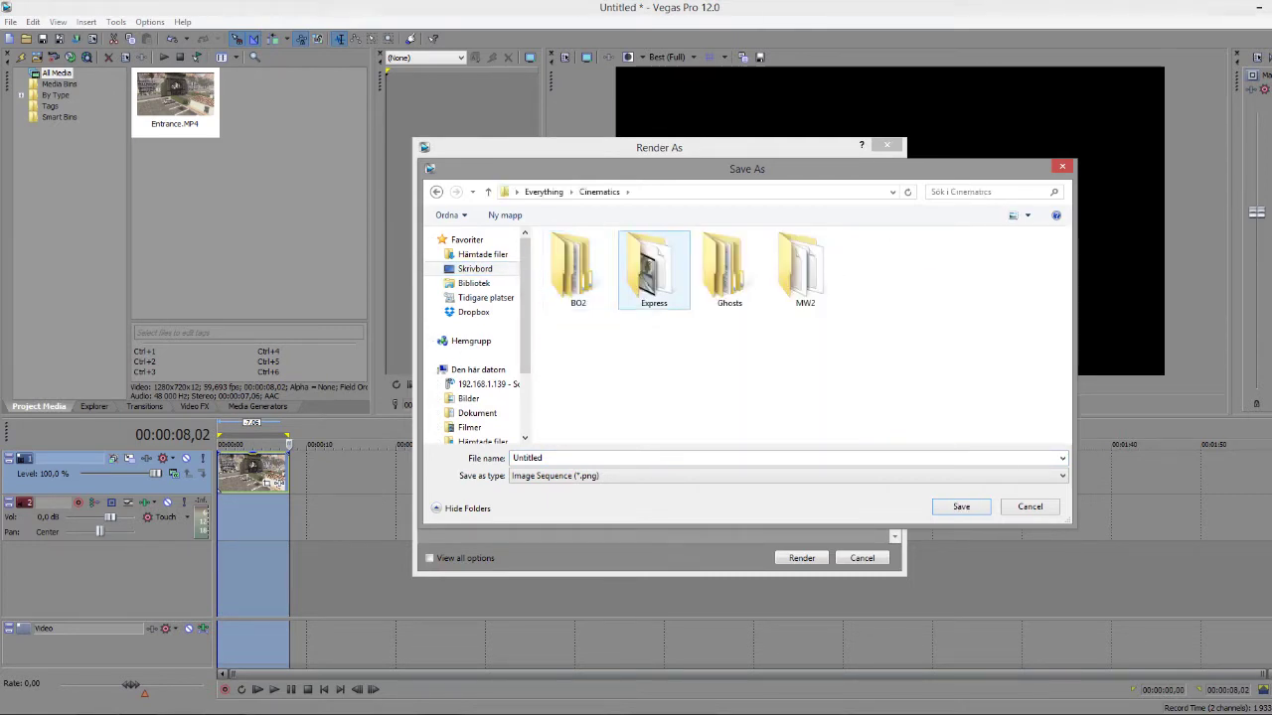
double_click(578, 268)
double_click(596, 268)
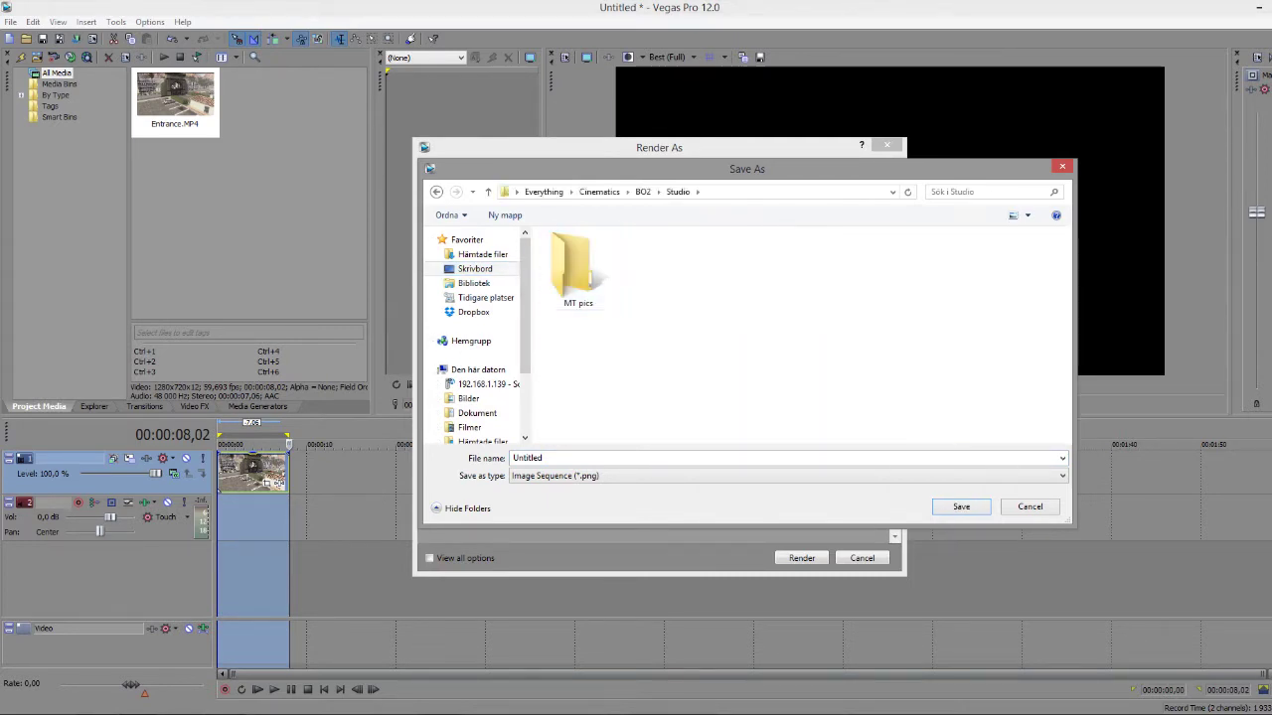
double_click(578, 269)
click(960, 507)
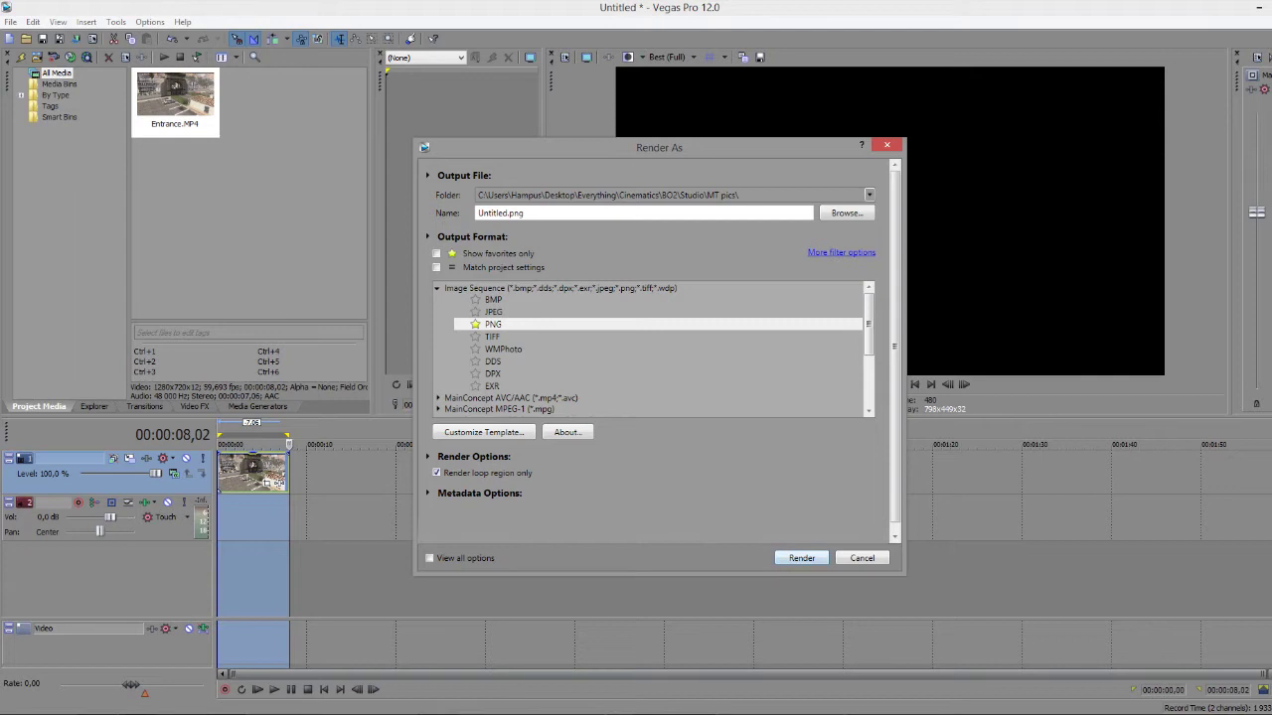
key(Return)
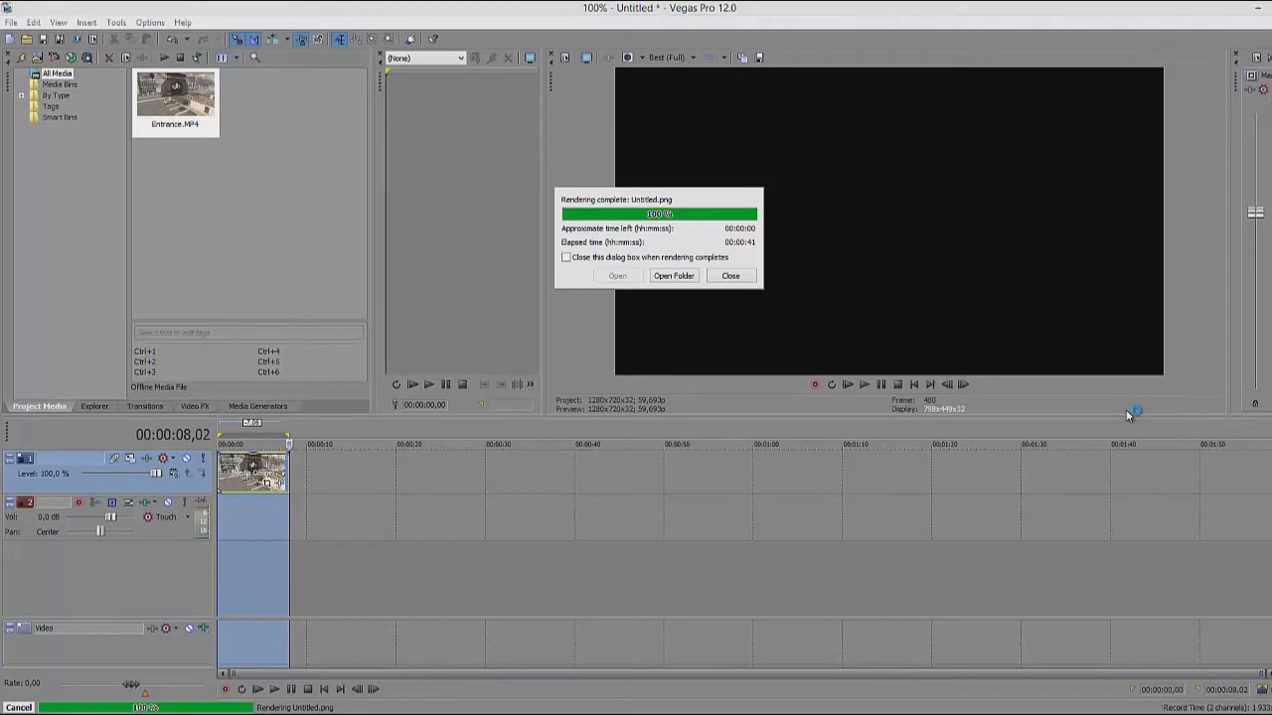
click(731, 276)
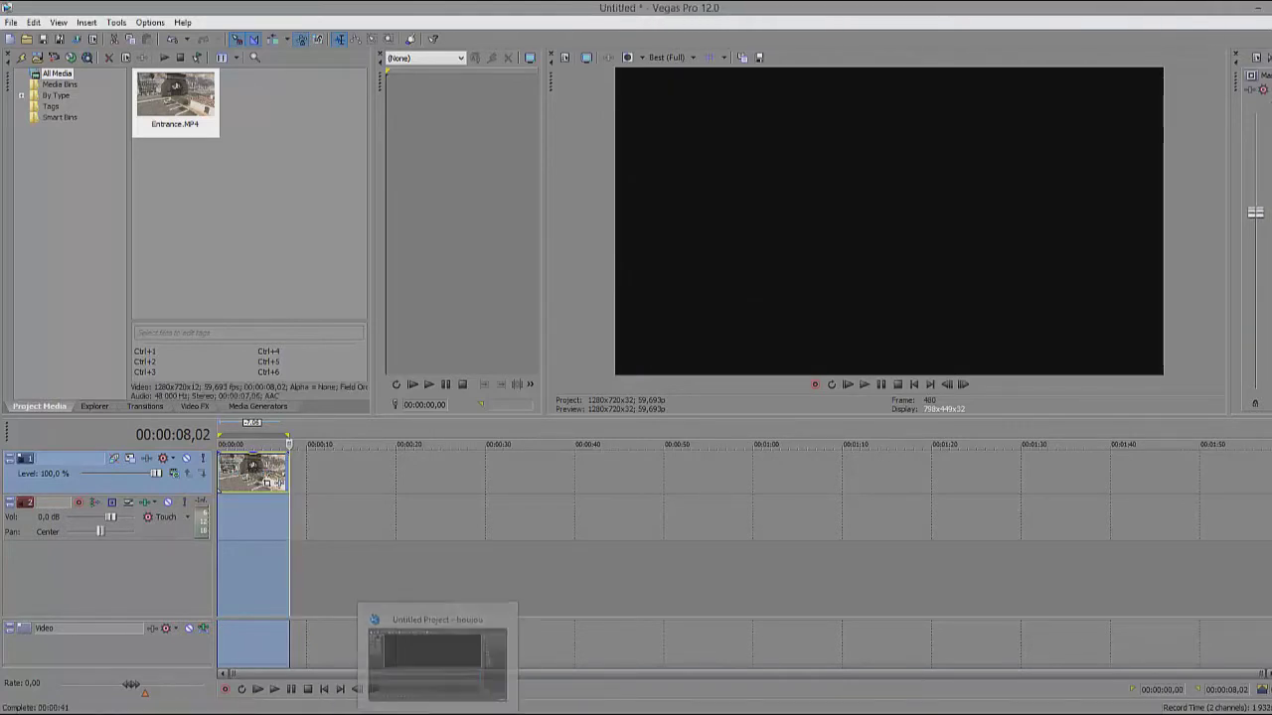
- Switch to boujou, start importing a sequence, and browse to Desktop/Everything/Cinematics/BO2/Studio/MT pics
click(439, 656)
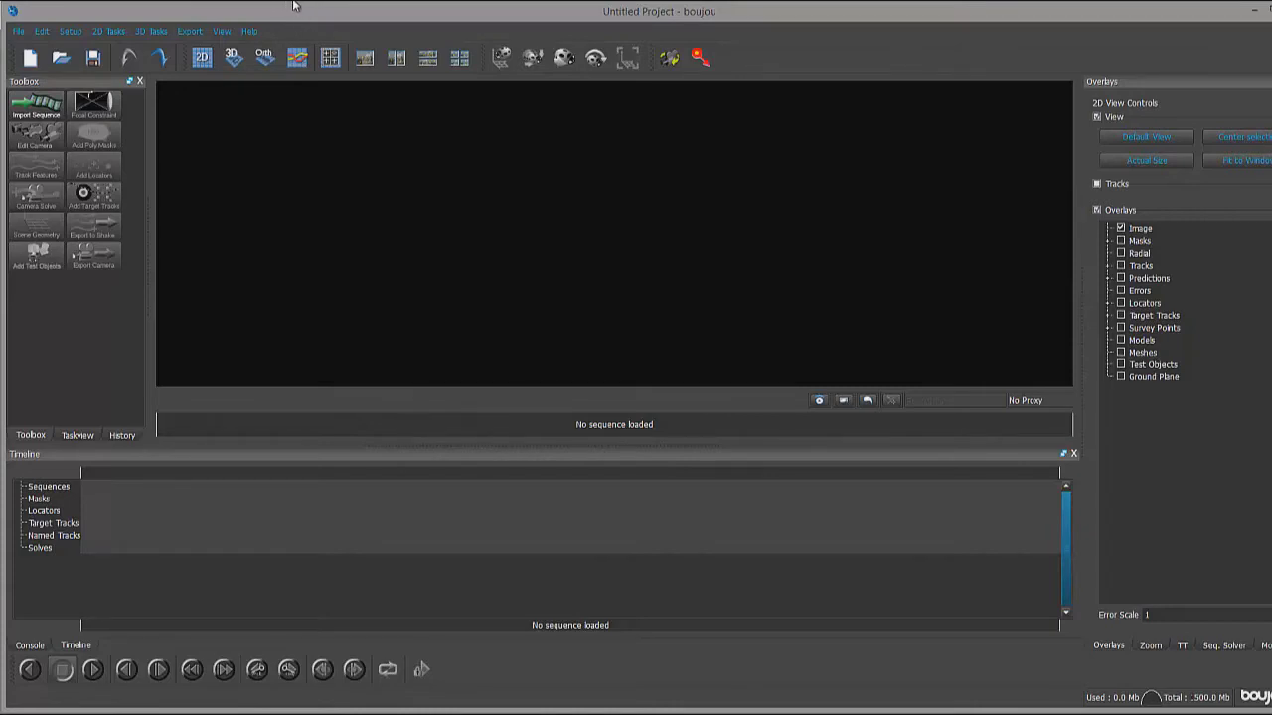
click(24, 105)
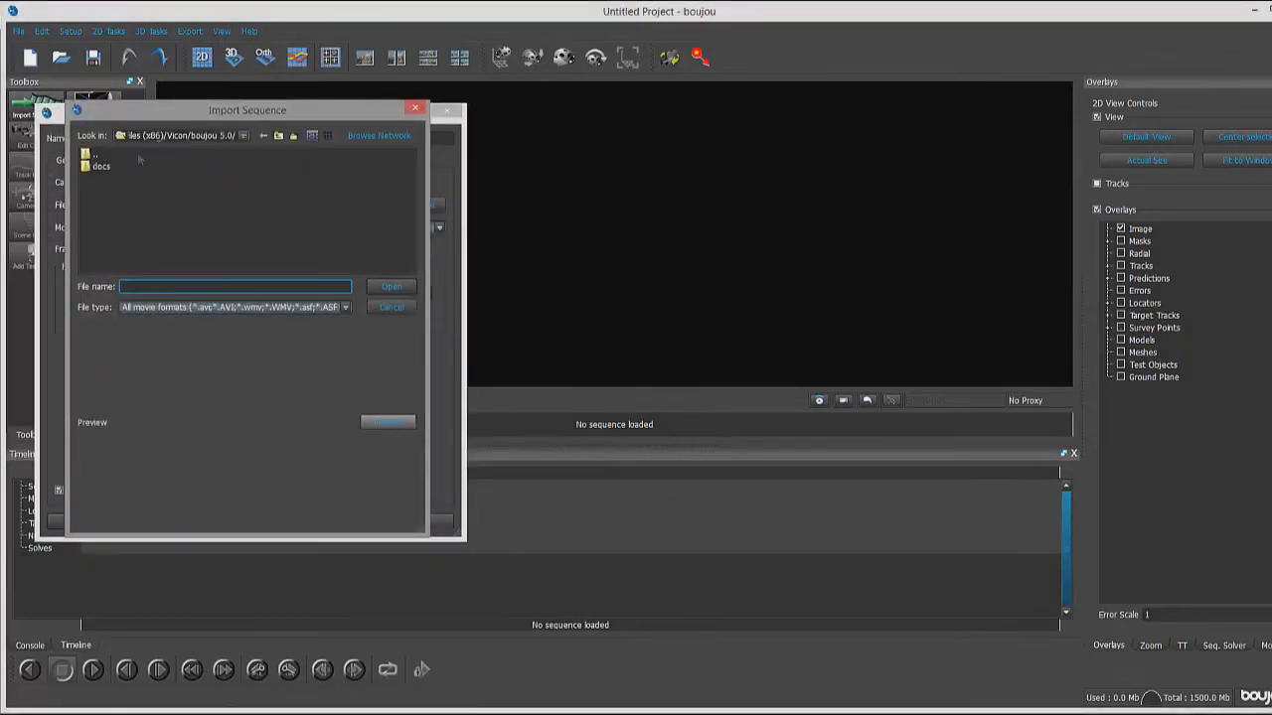
click(243, 135)
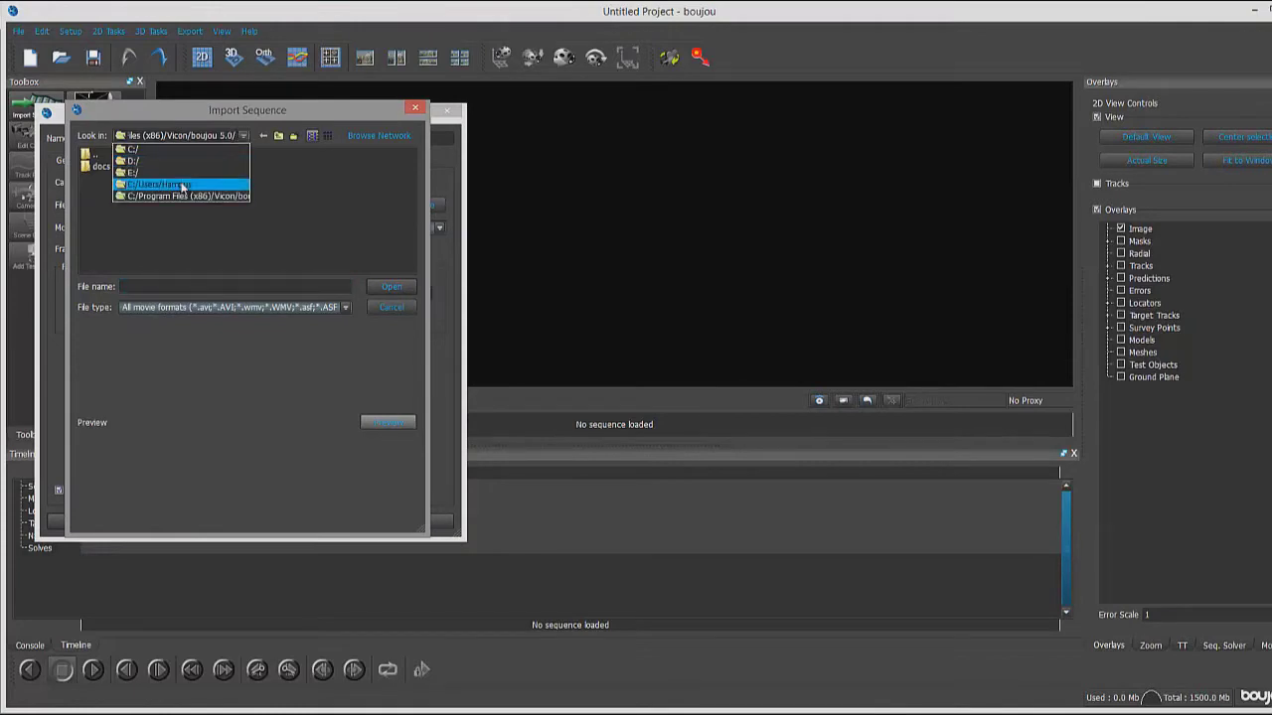
click(182, 185)
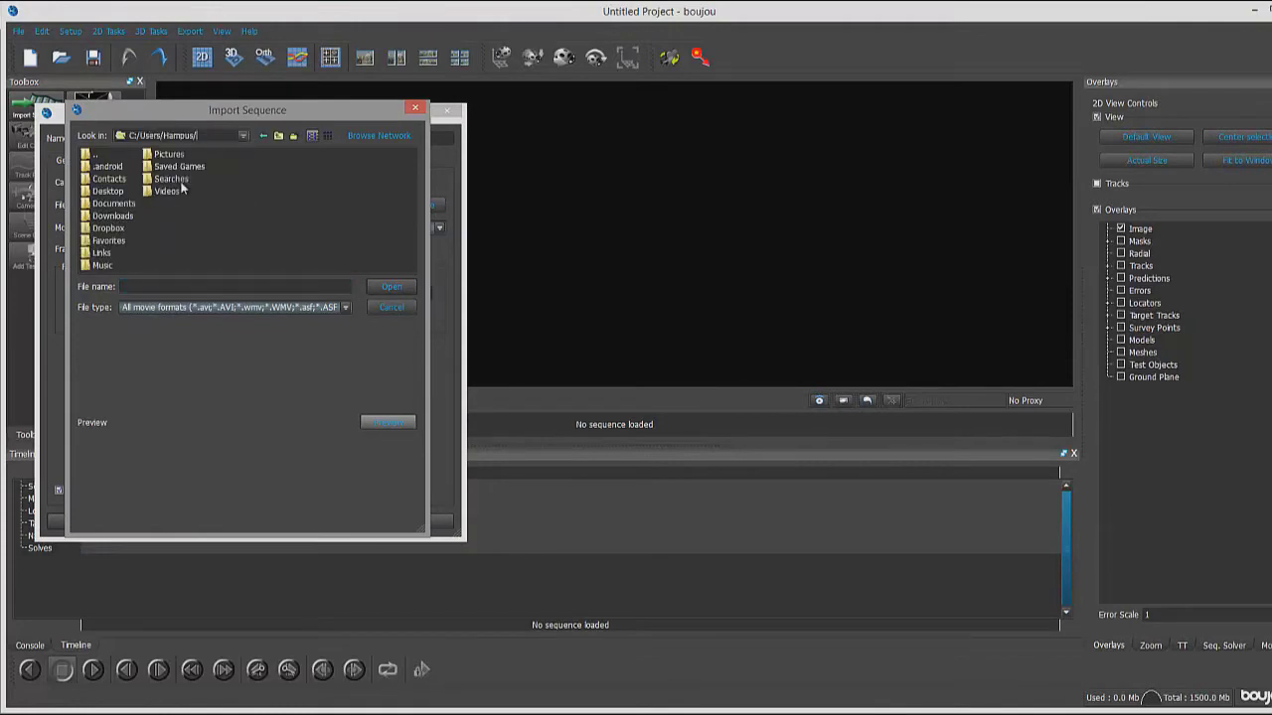
double_click(111, 193)
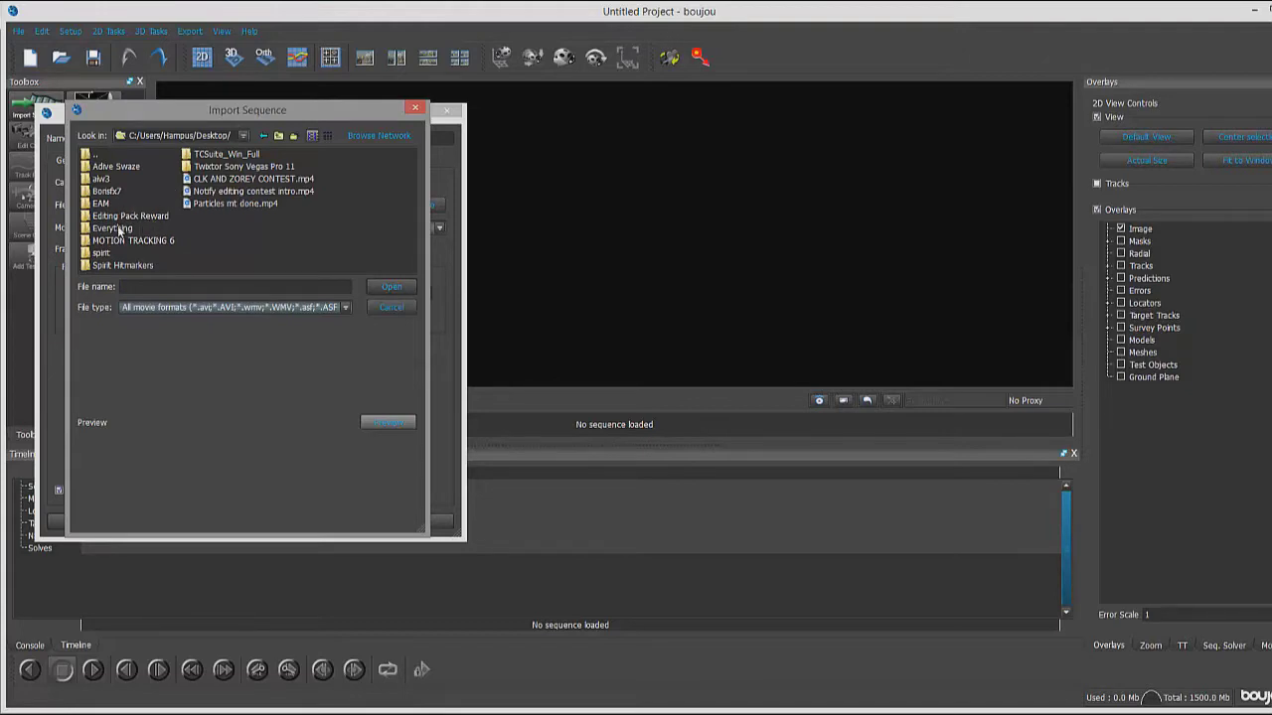
double_click(118, 229)
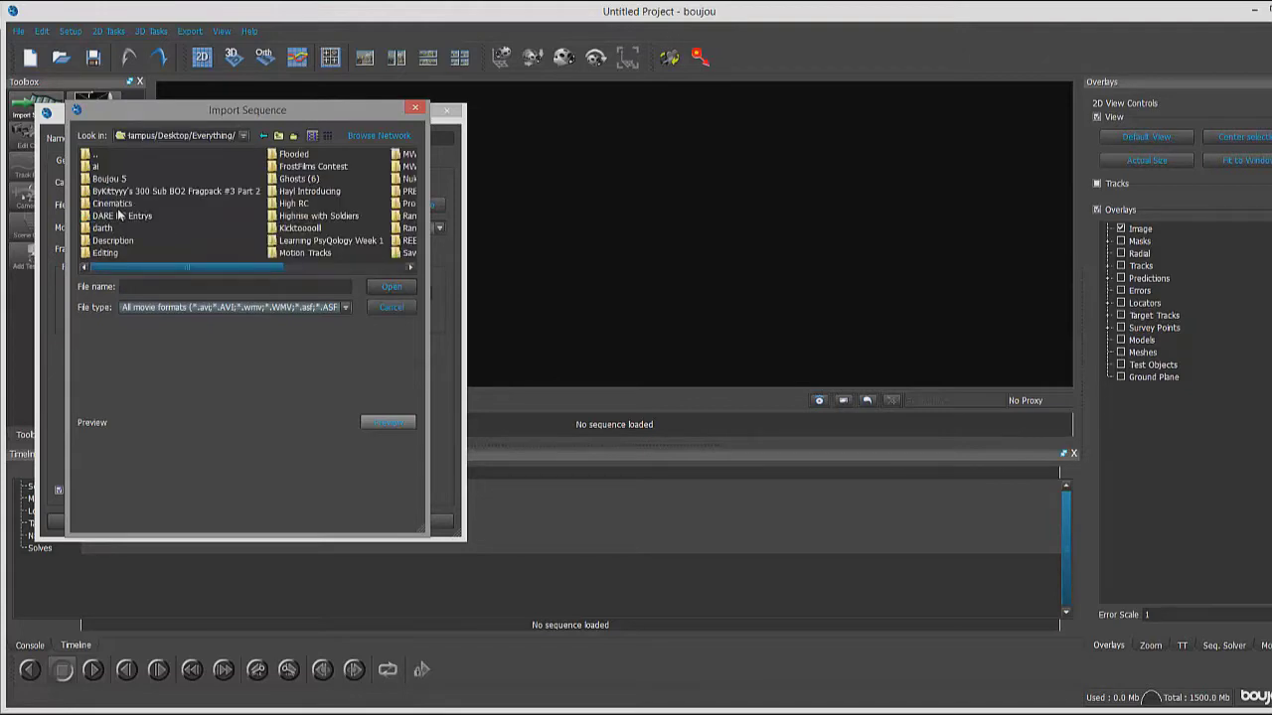
double_click(118, 203)
double_click(103, 167)
double_click(114, 178)
click(108, 166)
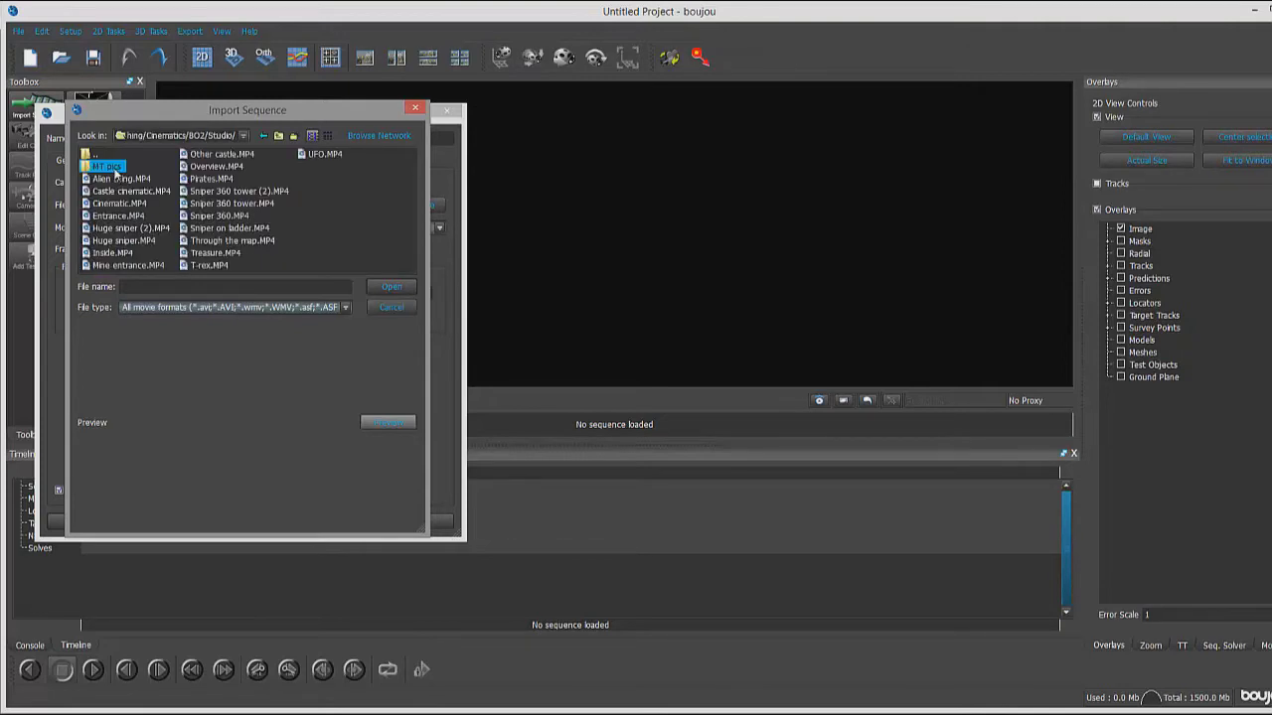
double_click(108, 166)
- Load the image sequence starting with Untitled_000000.png
click(136, 167)
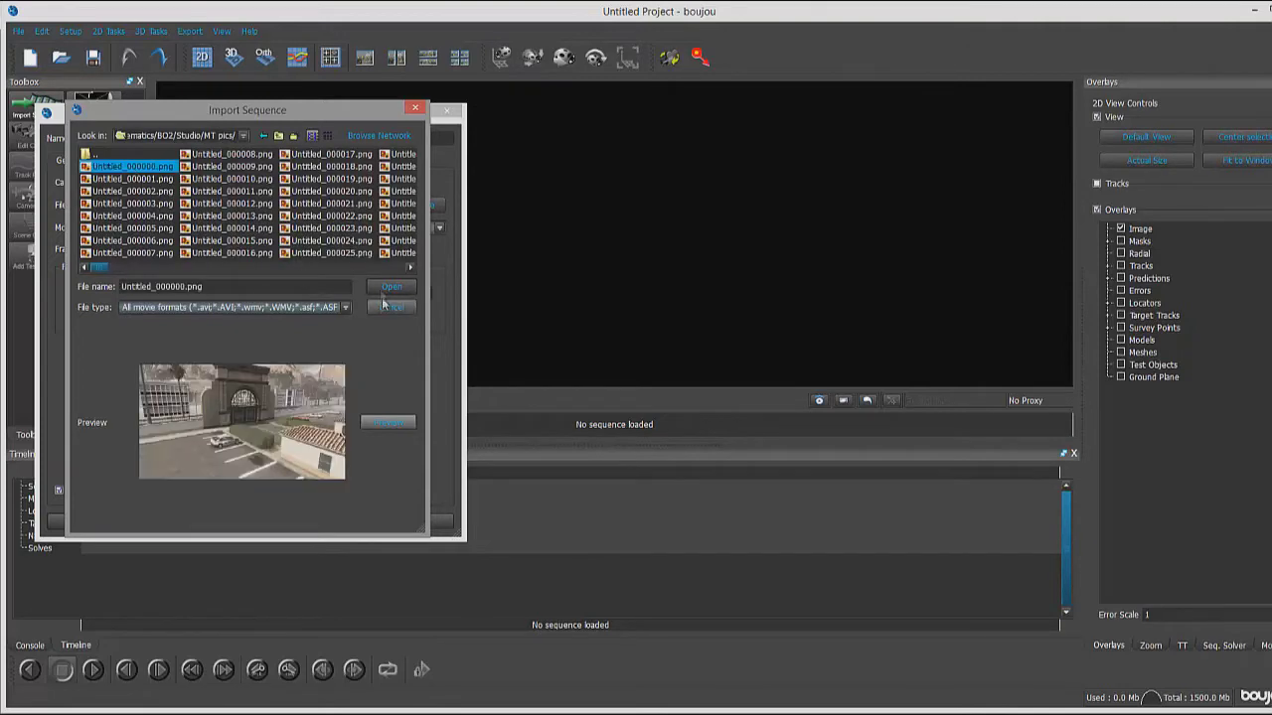
mouse_move(100, 266)
mouse_down()
mouse_move(409, 268)
mouse_move(90, 267)
mouse_up()
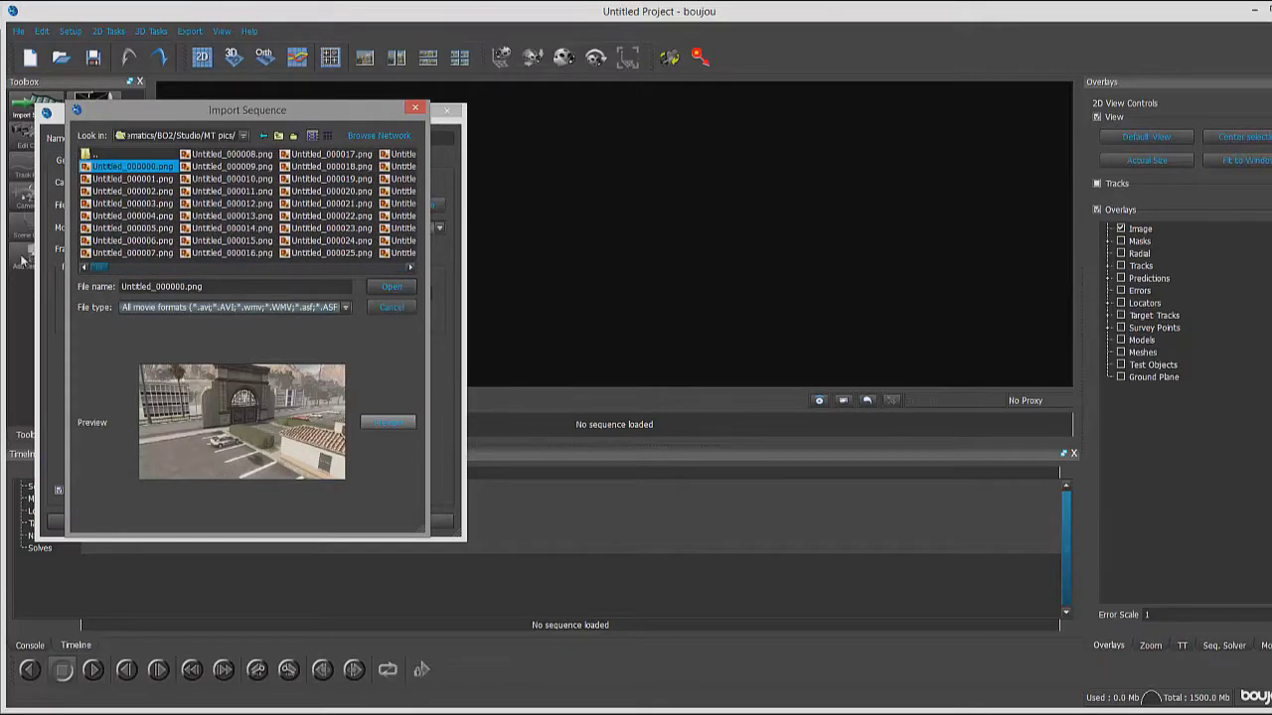
click(389, 286)
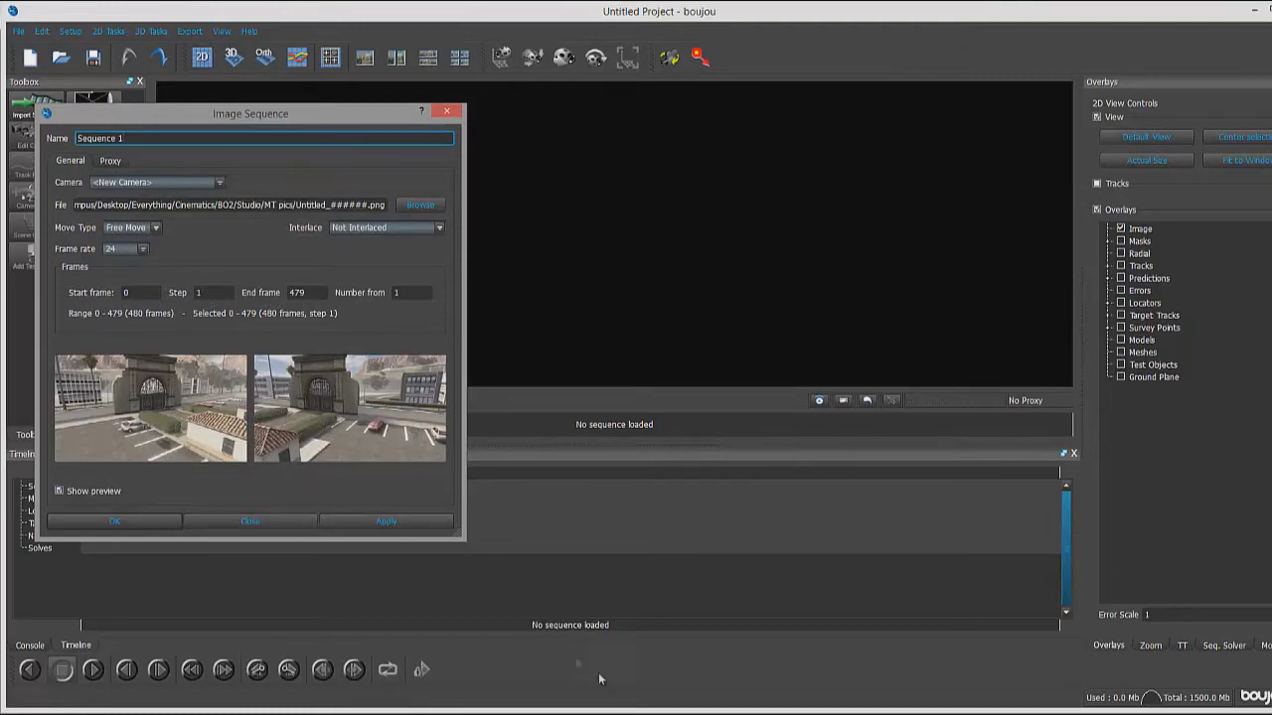
- Look up the frame rate of the Entrance video in its file properties in the Studio folder
key(alt+Tab)
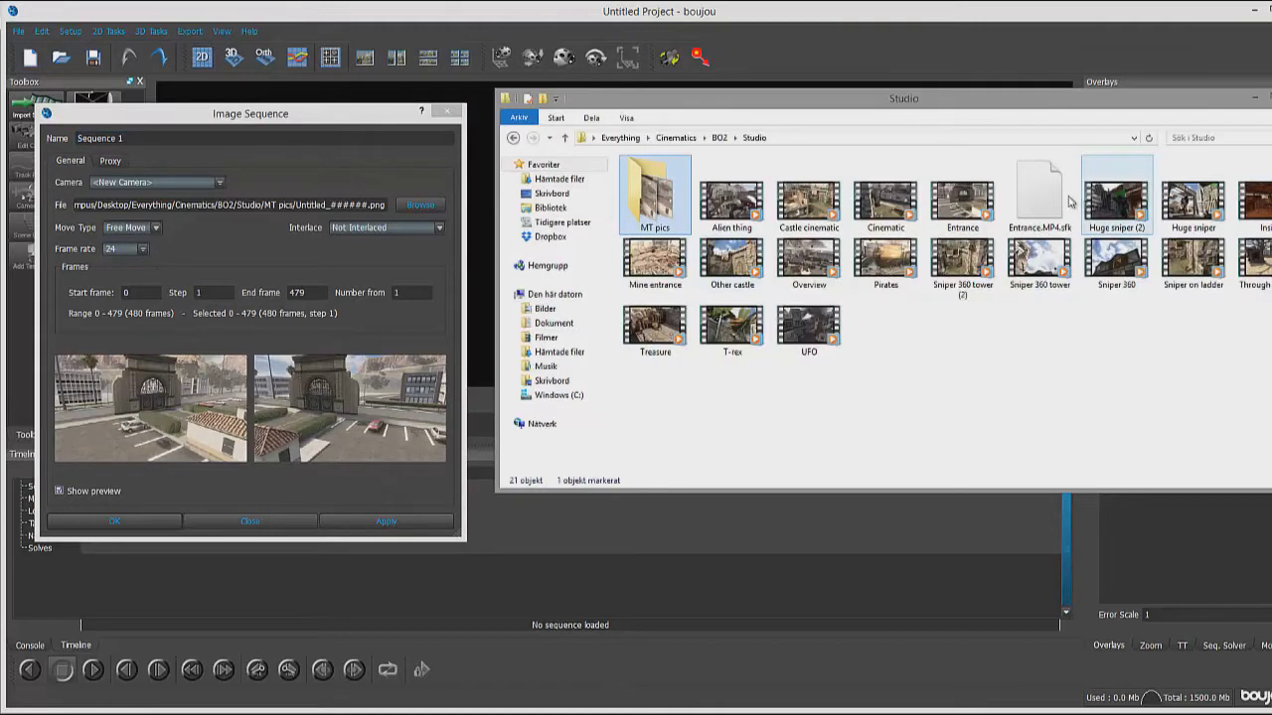
right_click(982, 202)
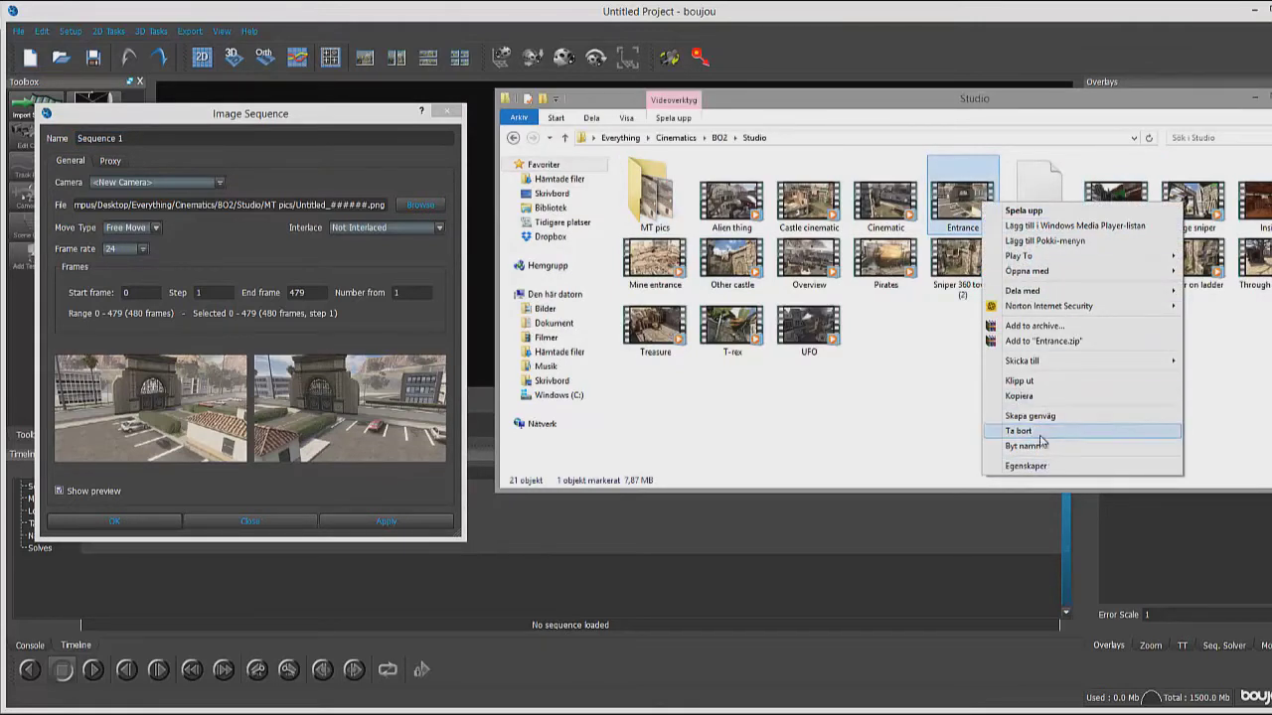
click(1024, 466)
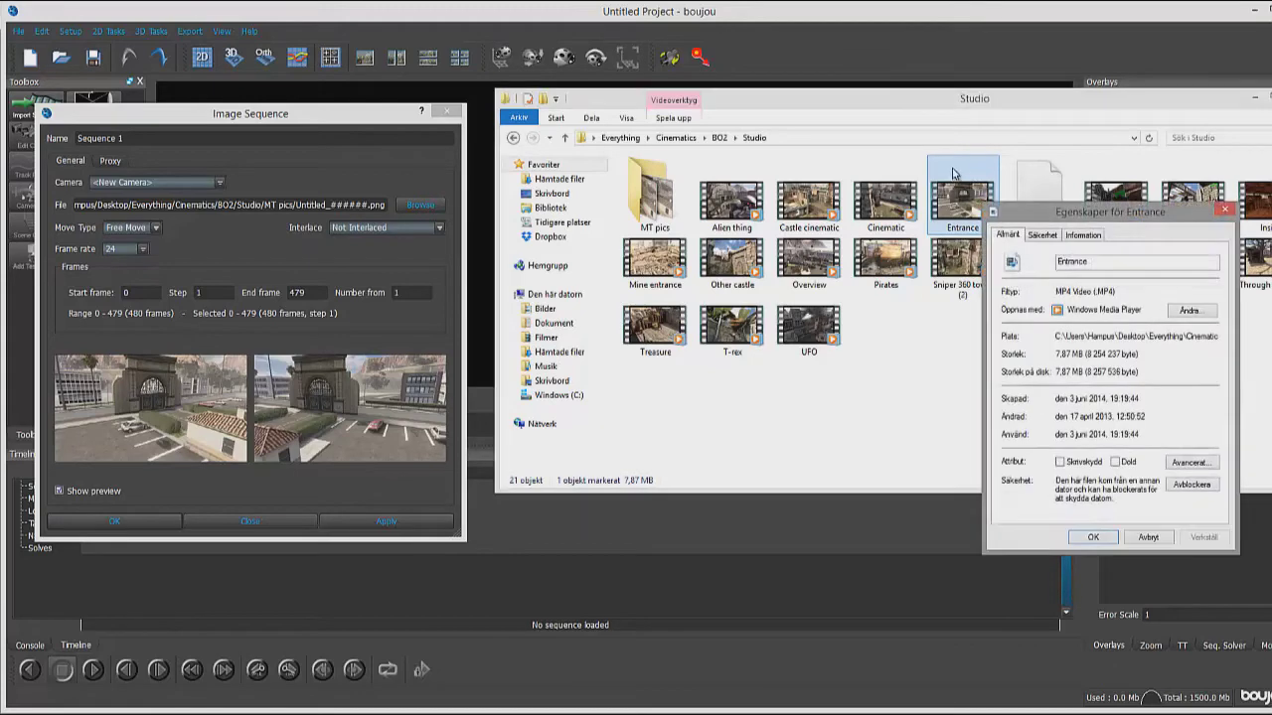
click(1081, 235)
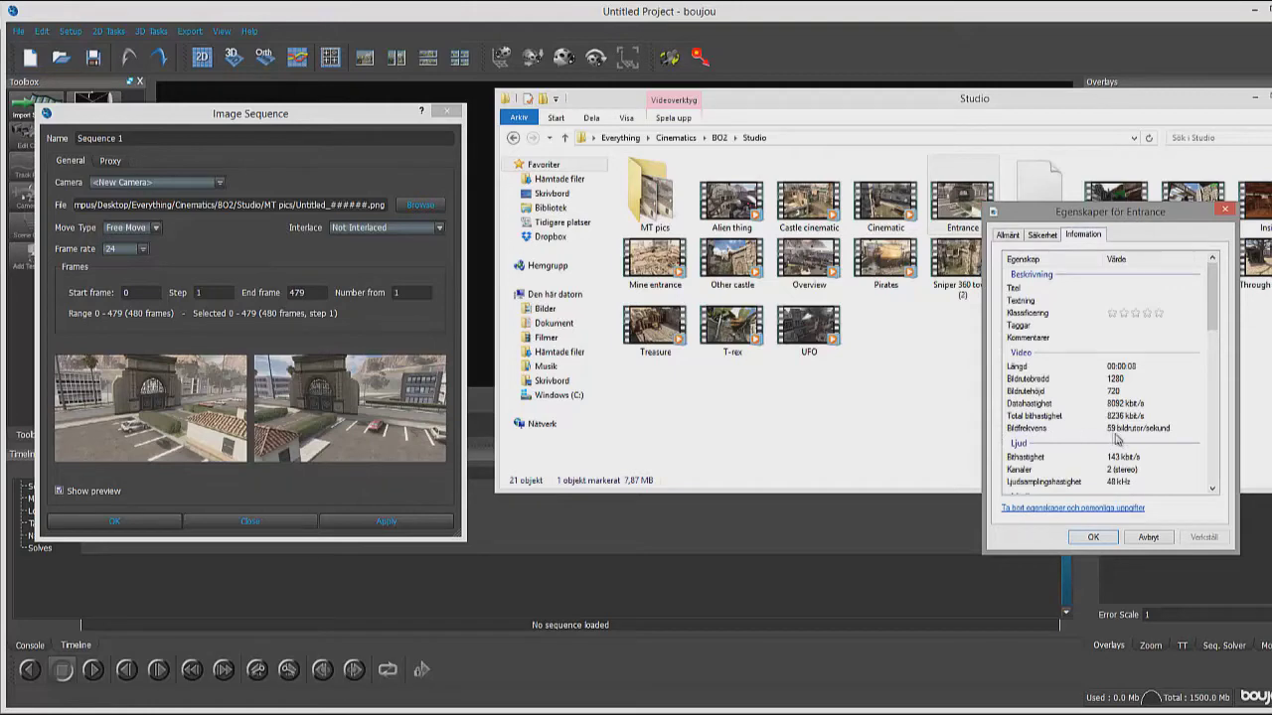
click(1227, 213)
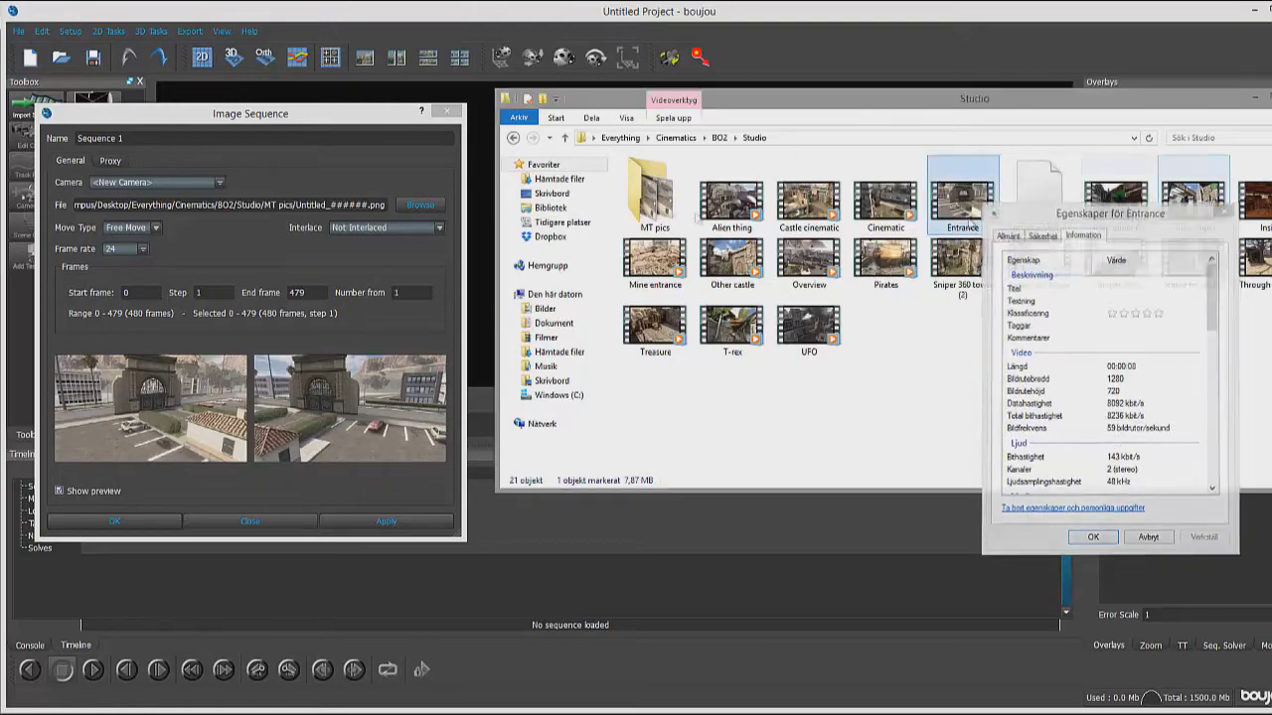
- Import the image sequence in boujou at a frame rate of 59.94 and decline using the alpha channel as a mask
click(145, 250)
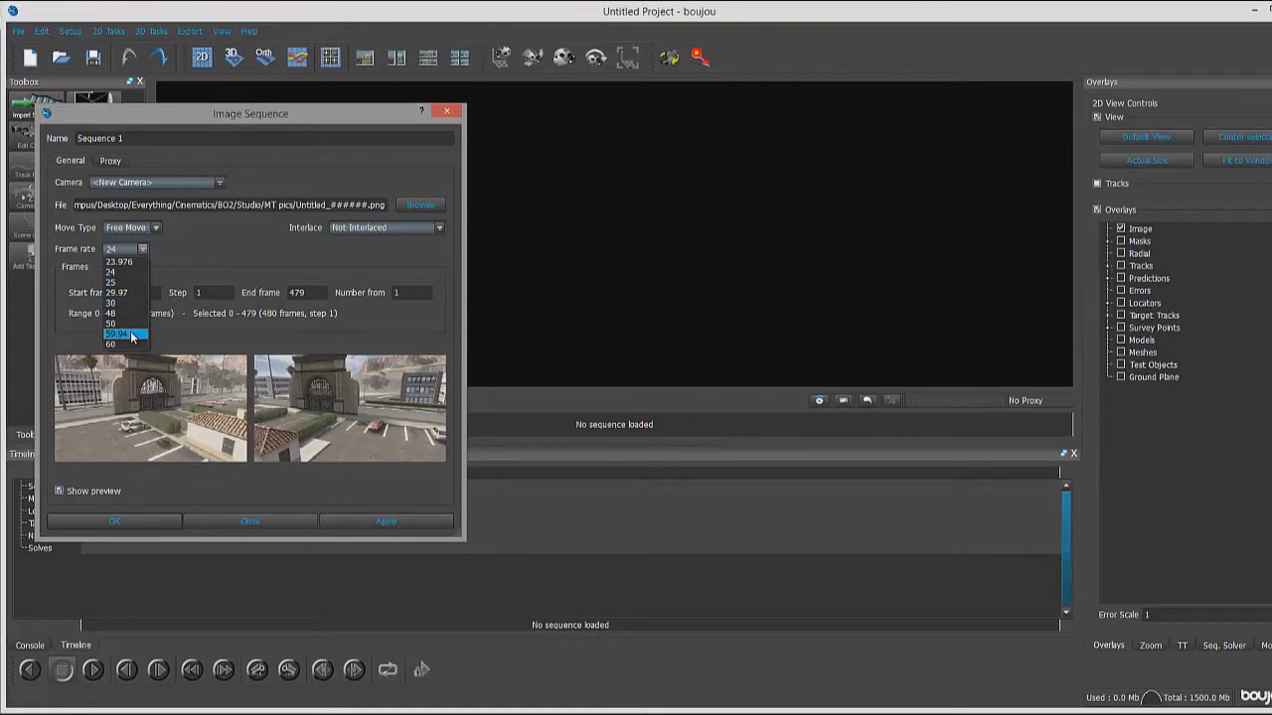
click(131, 335)
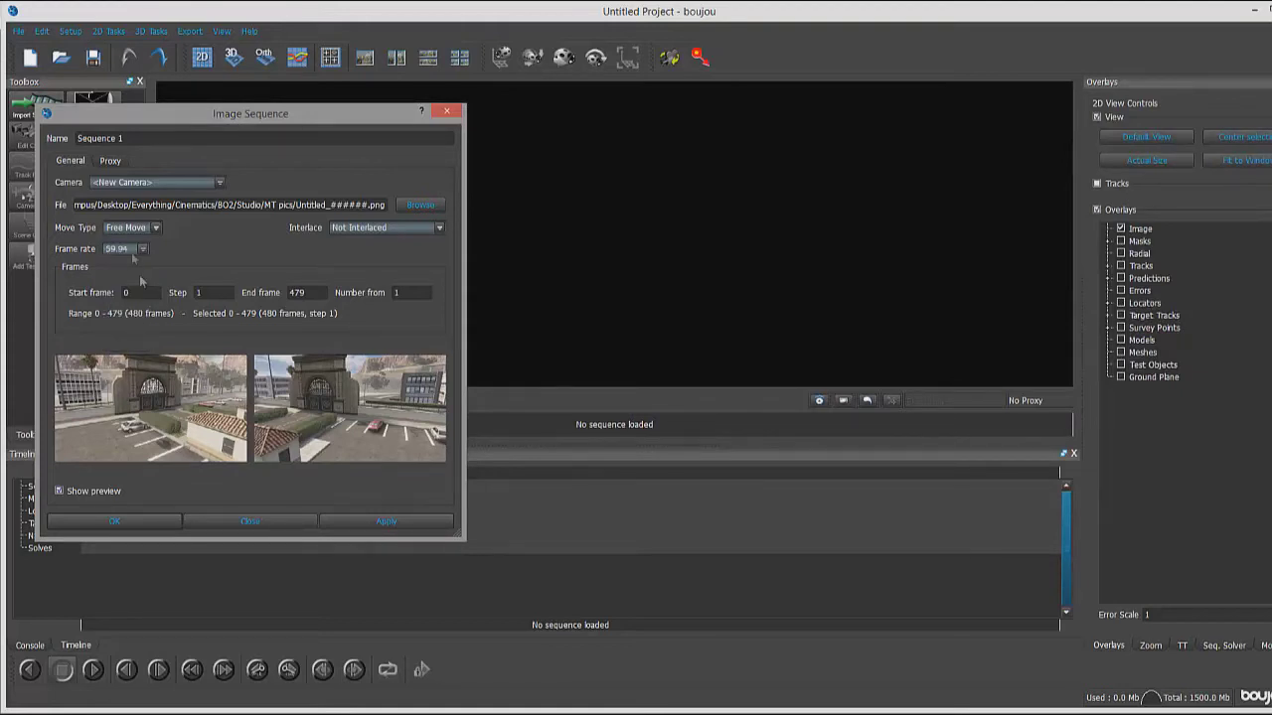
click(142, 249)
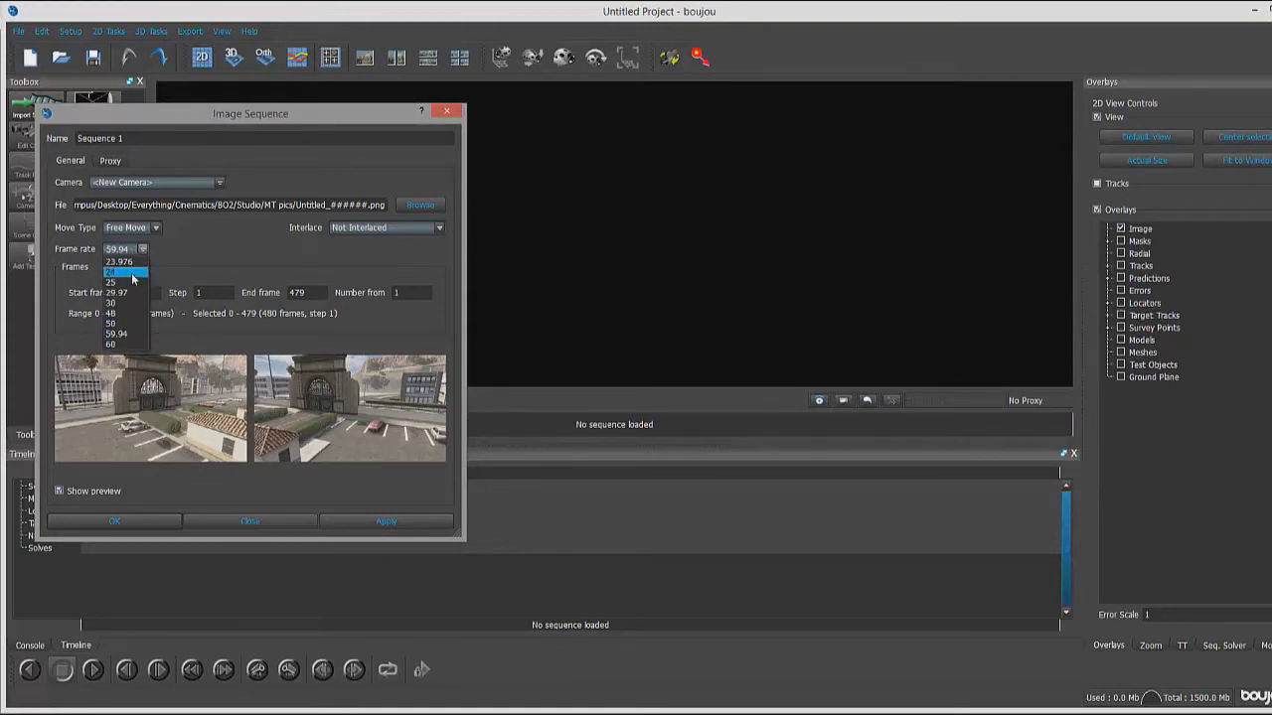
click(126, 337)
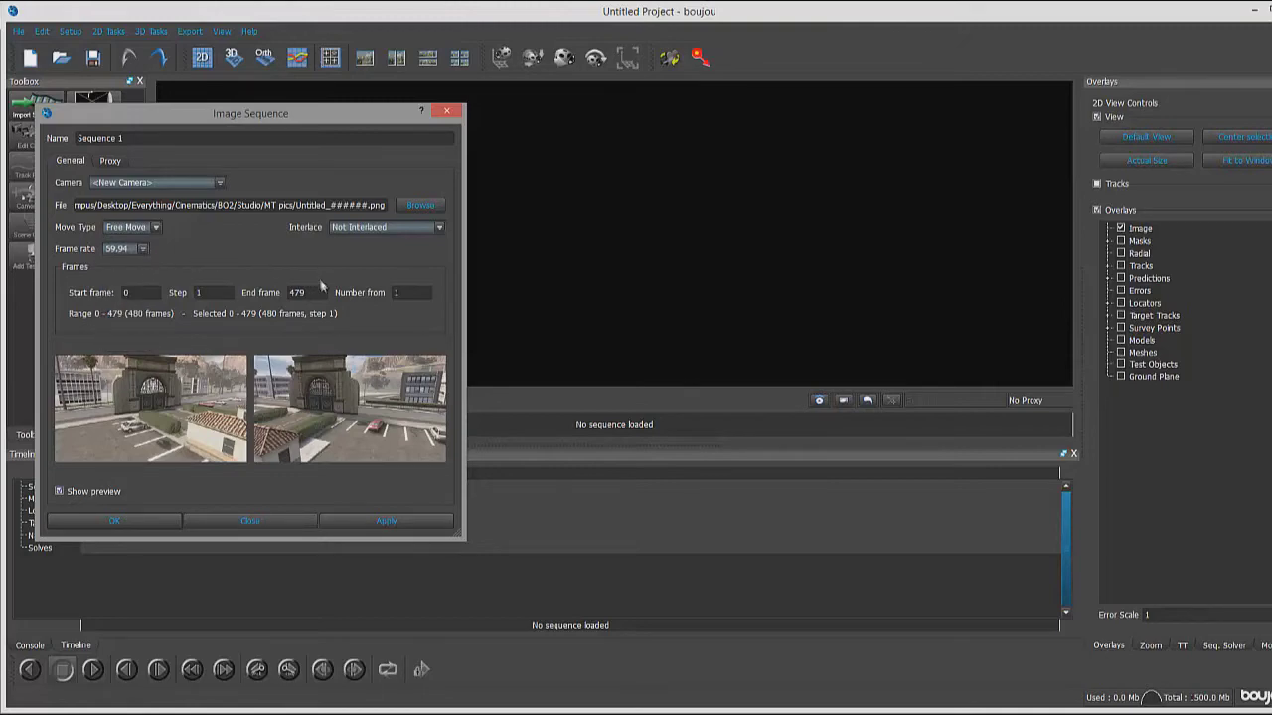
click(388, 523)
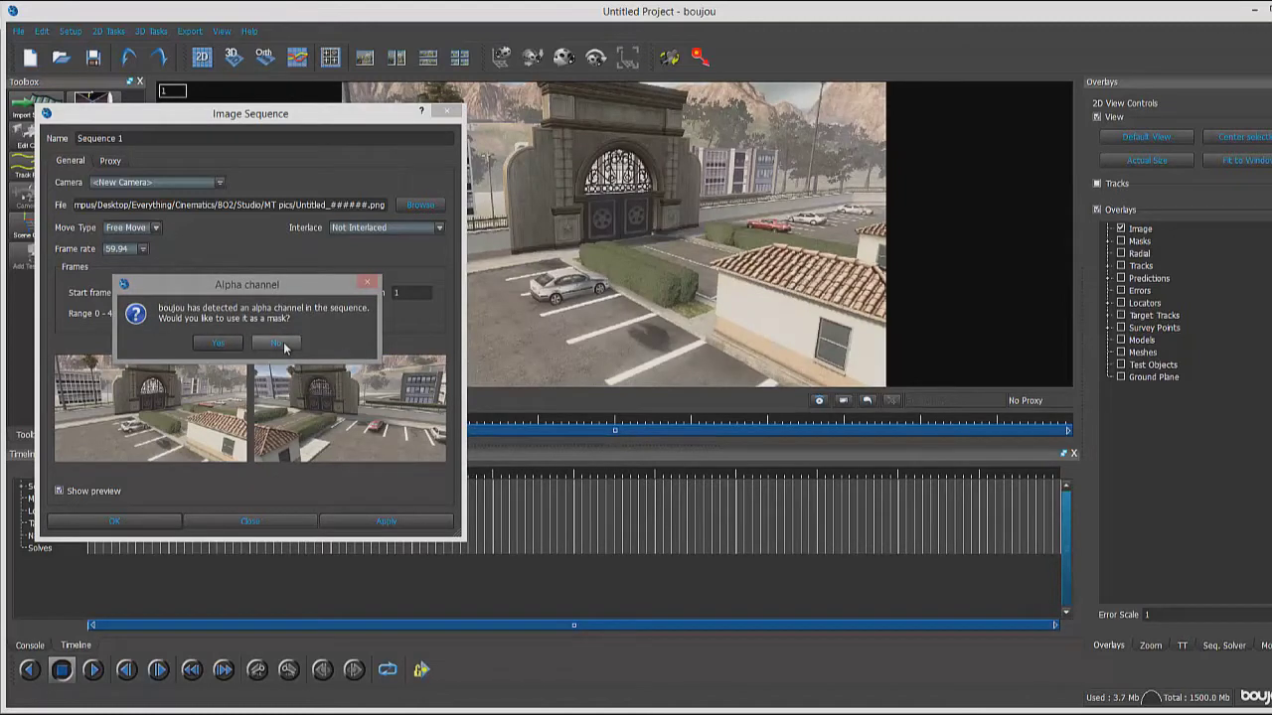
click(276, 343)
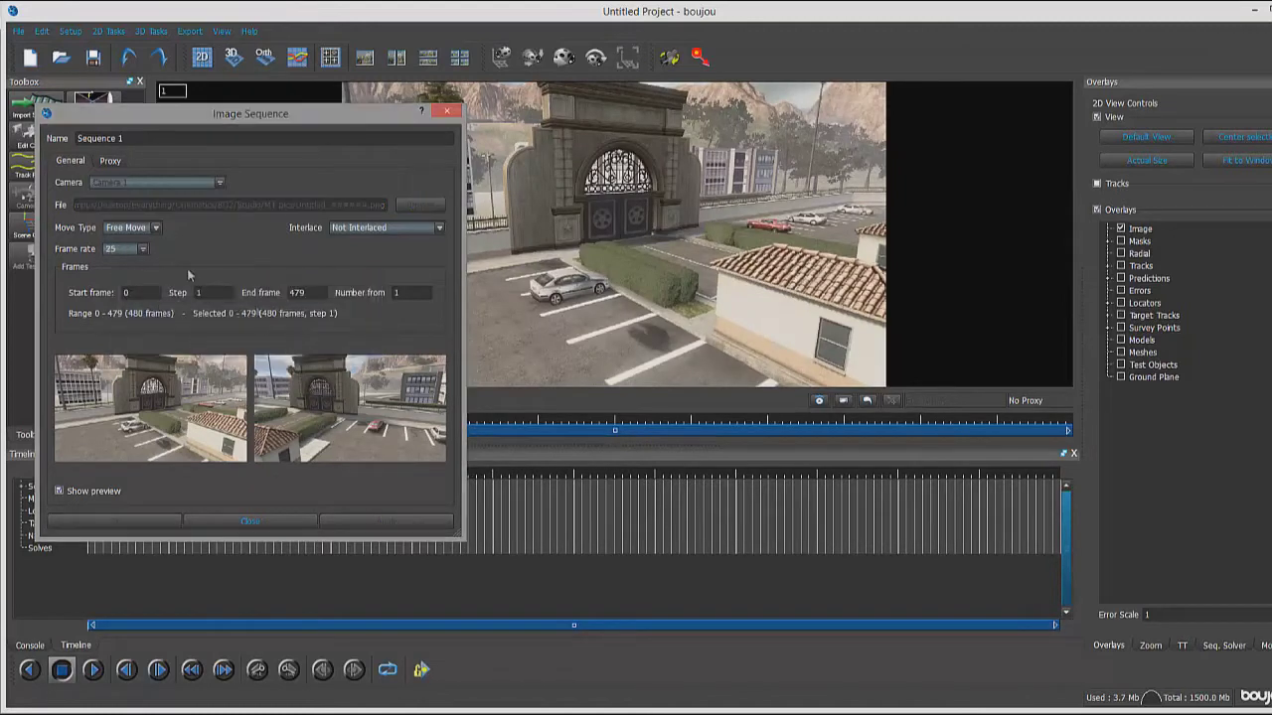
- Set the frame rate of the imported Sequence 1 to 59.94 again, apply it and close the sequence properties
click(139, 249)
click(127, 334)
click(371, 516)
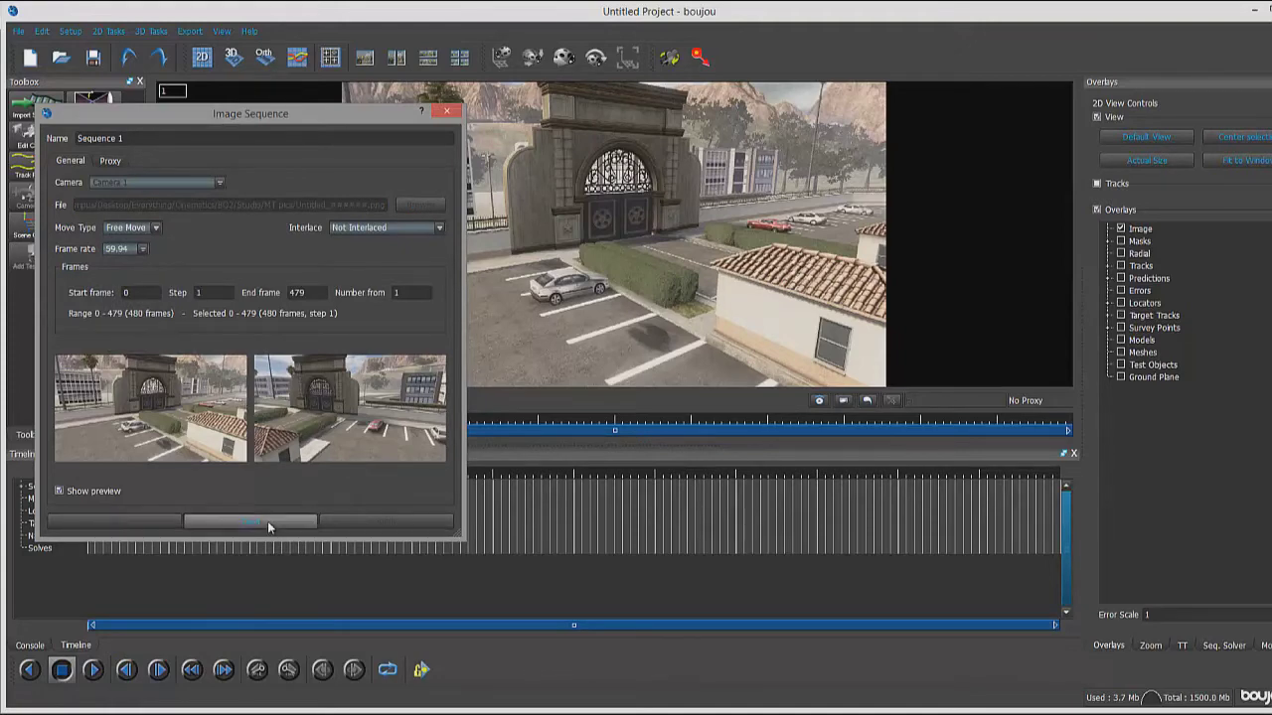
click(267, 521)
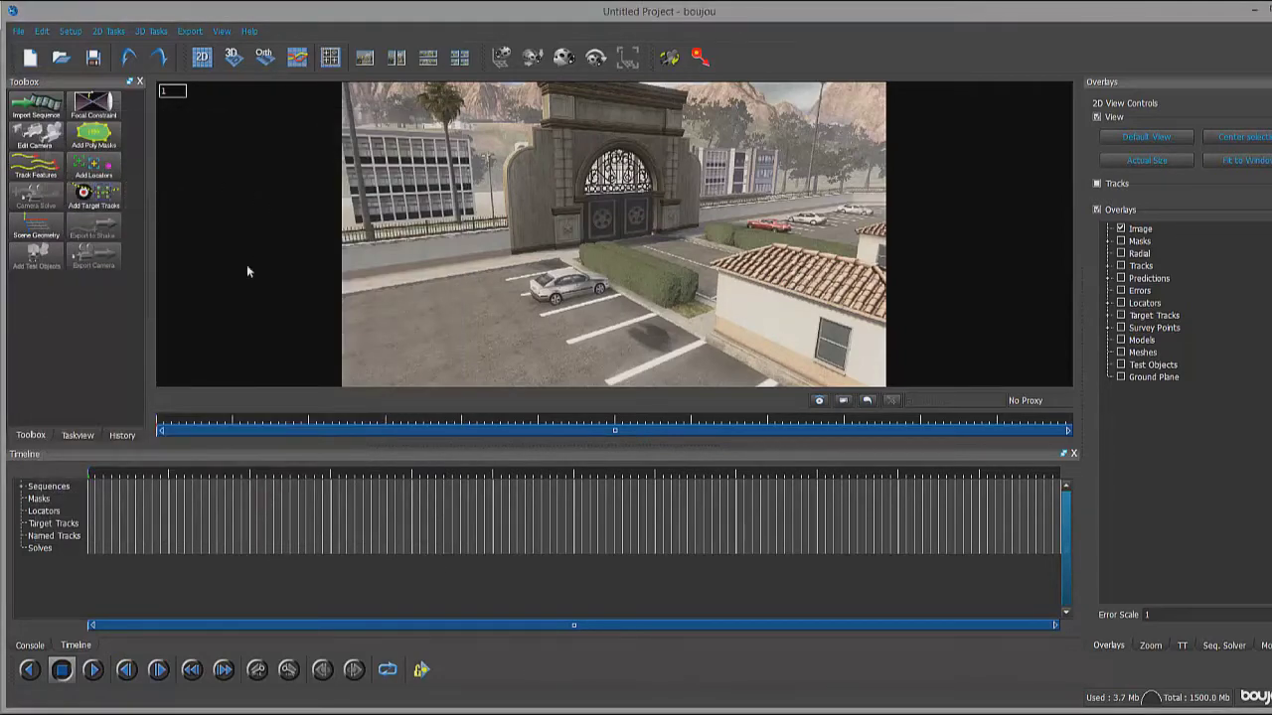
- Track features in all frames of Sequence 1 with a higher sensitivity and the Fast Tracking option toggled
drag(88, 475, 87, 437)
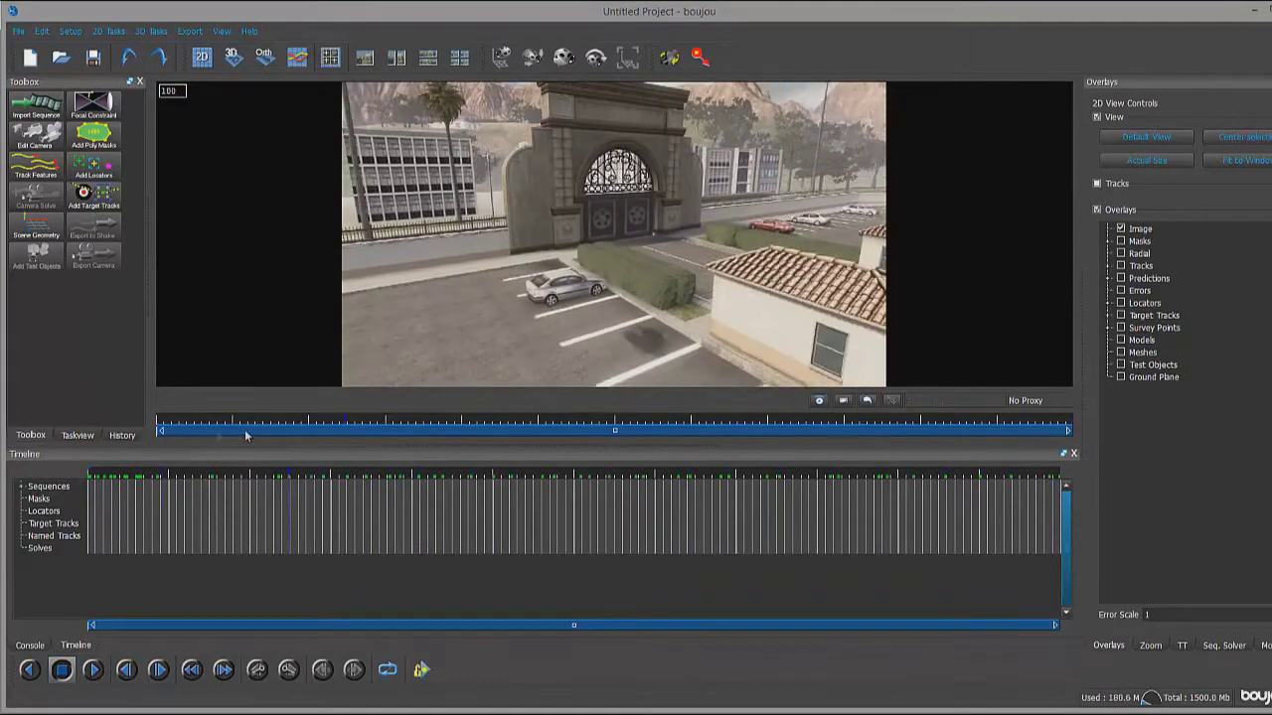
click(37, 165)
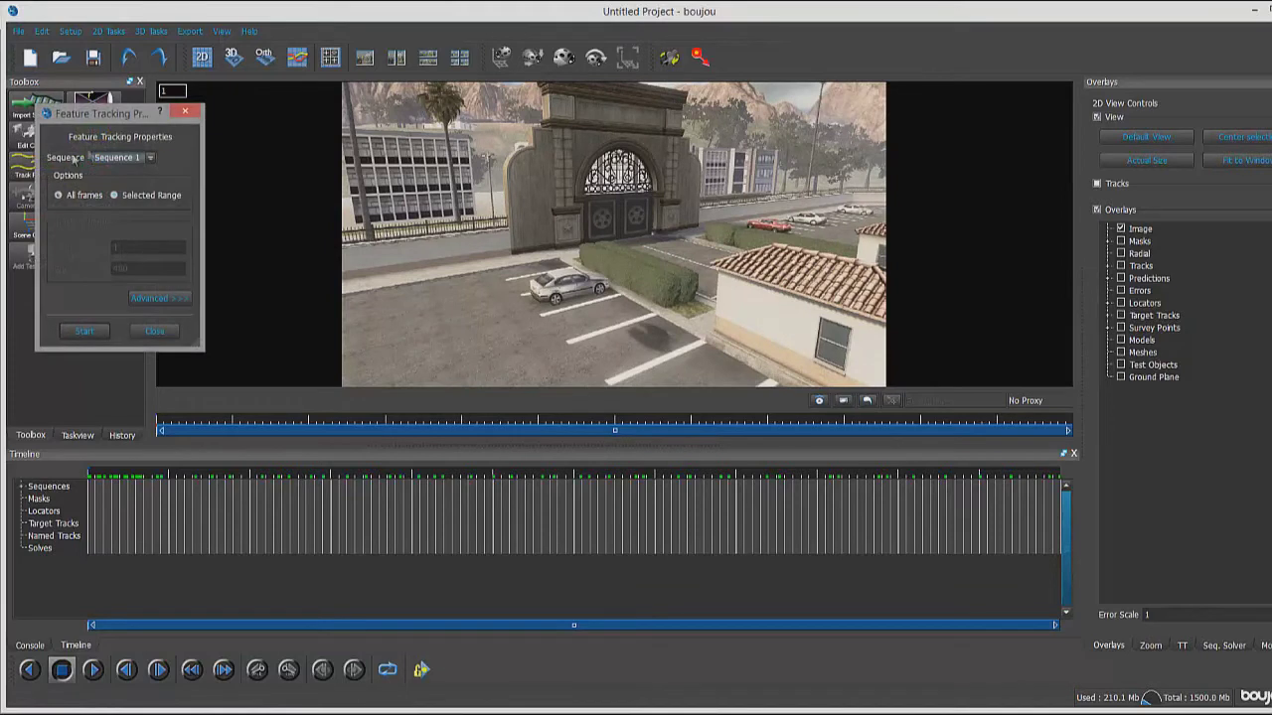
click(159, 298)
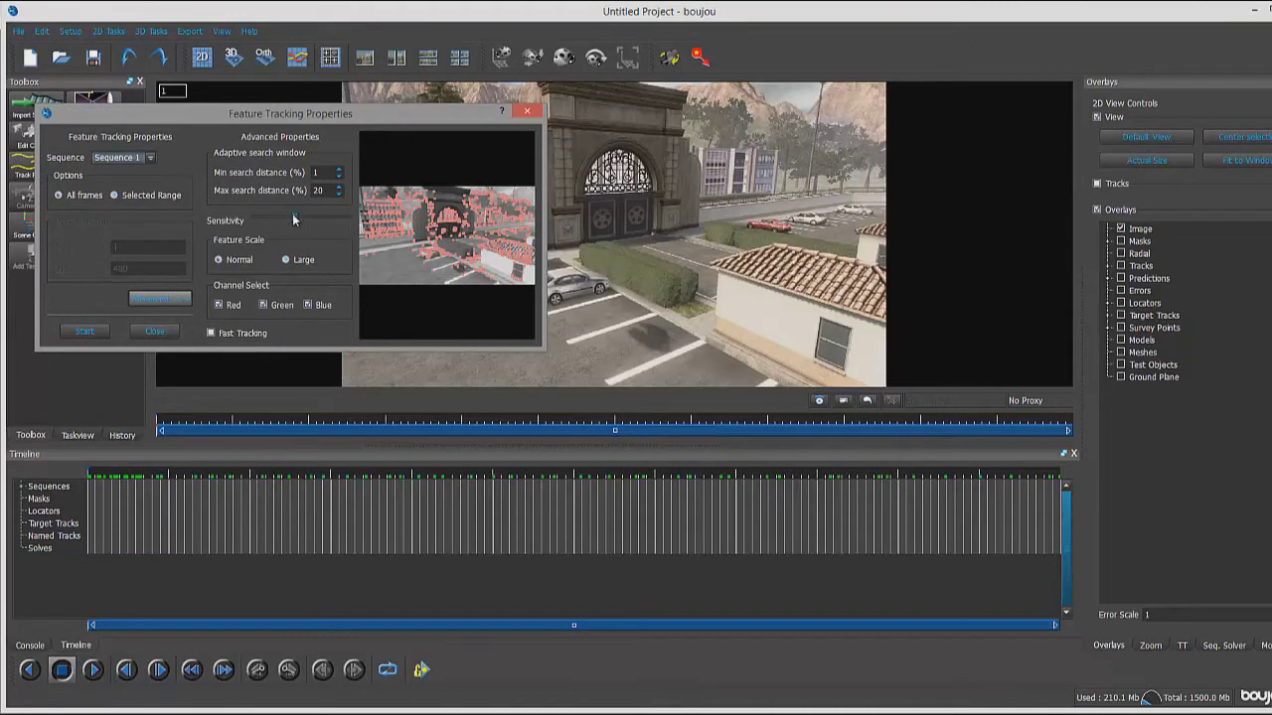
mouse_move(296, 223)
mouse_down()
mouse_move(336, 223)
mouse_move(263, 225)
mouse_move(325, 217)
mouse_move(298, 224)
mouse_up()
drag(296, 220, 320, 220)
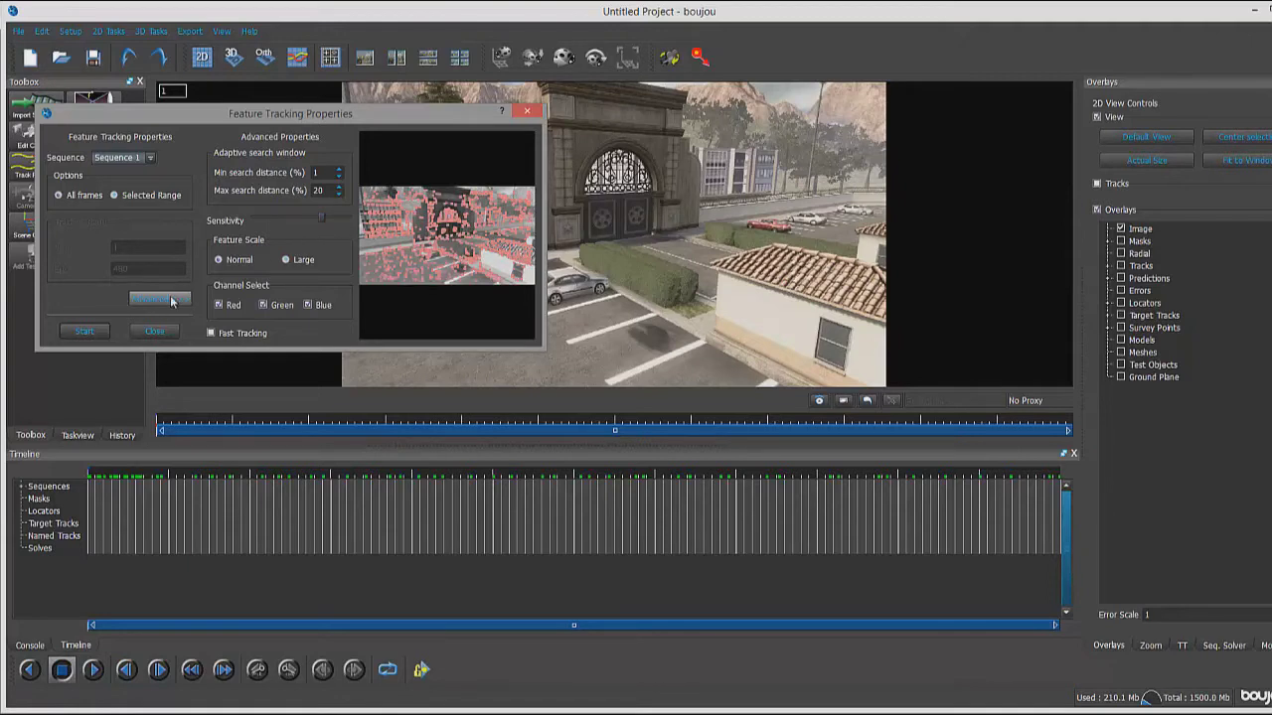
click(209, 333)
click(84, 331)
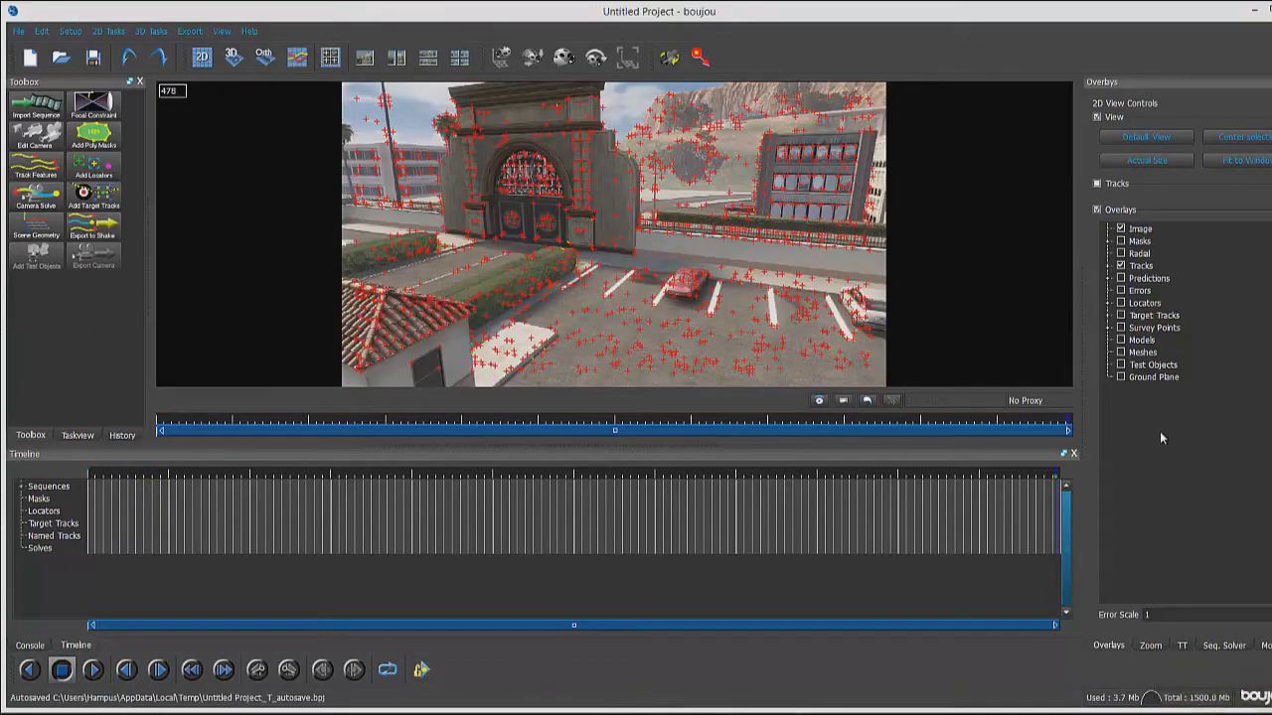
- Run a camera solve on all frames of Sequence 1 with camera path smoothness optimization toggled, and close the Camtasia browser tab
drag(1056, 475, 732, 460)
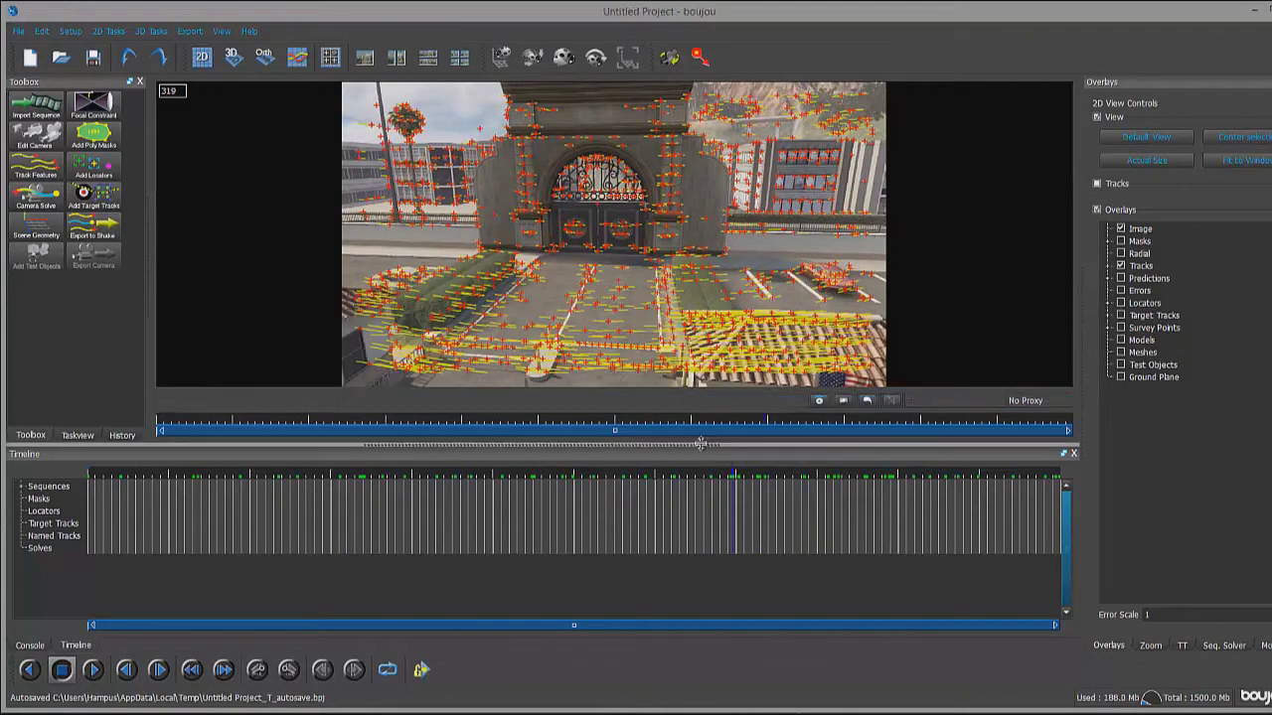
click(38, 199)
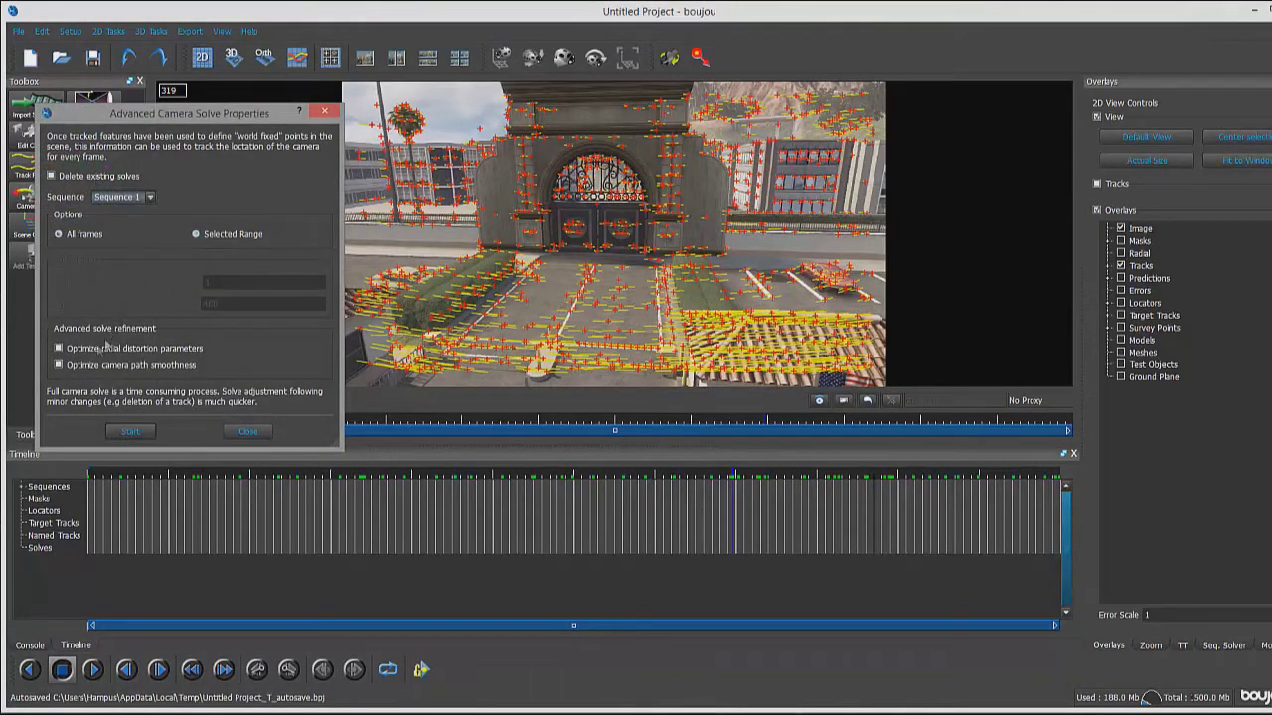
click(59, 366)
click(130, 432)
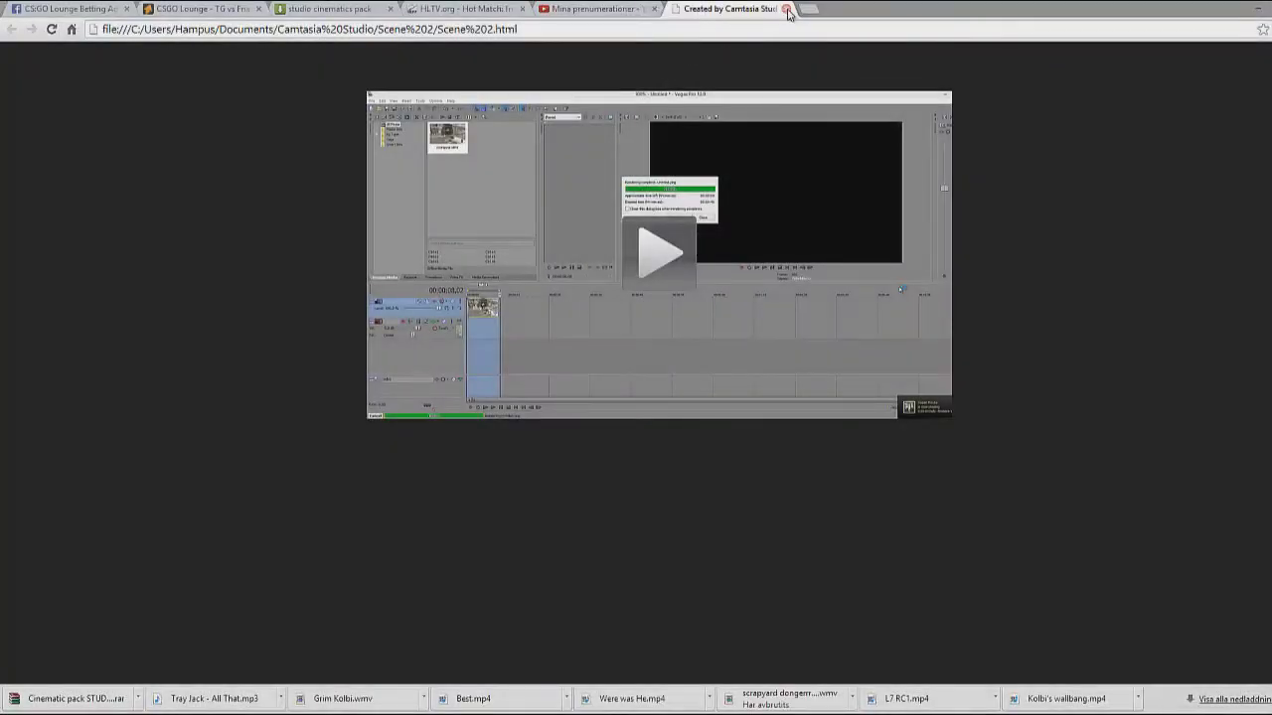
click(785, 9)
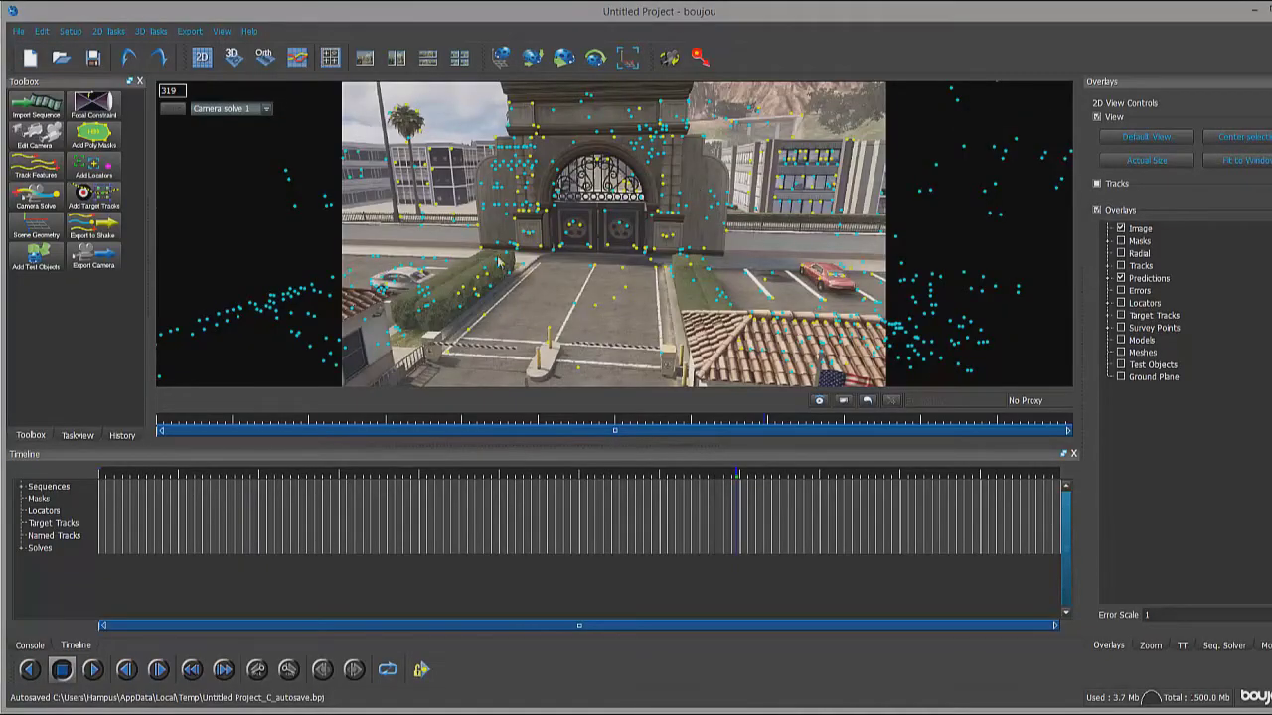
- Go to about frame 139 and add a coordinate frame hint of type x-axis to the scene geometry
drag(738, 475, 251, 425)
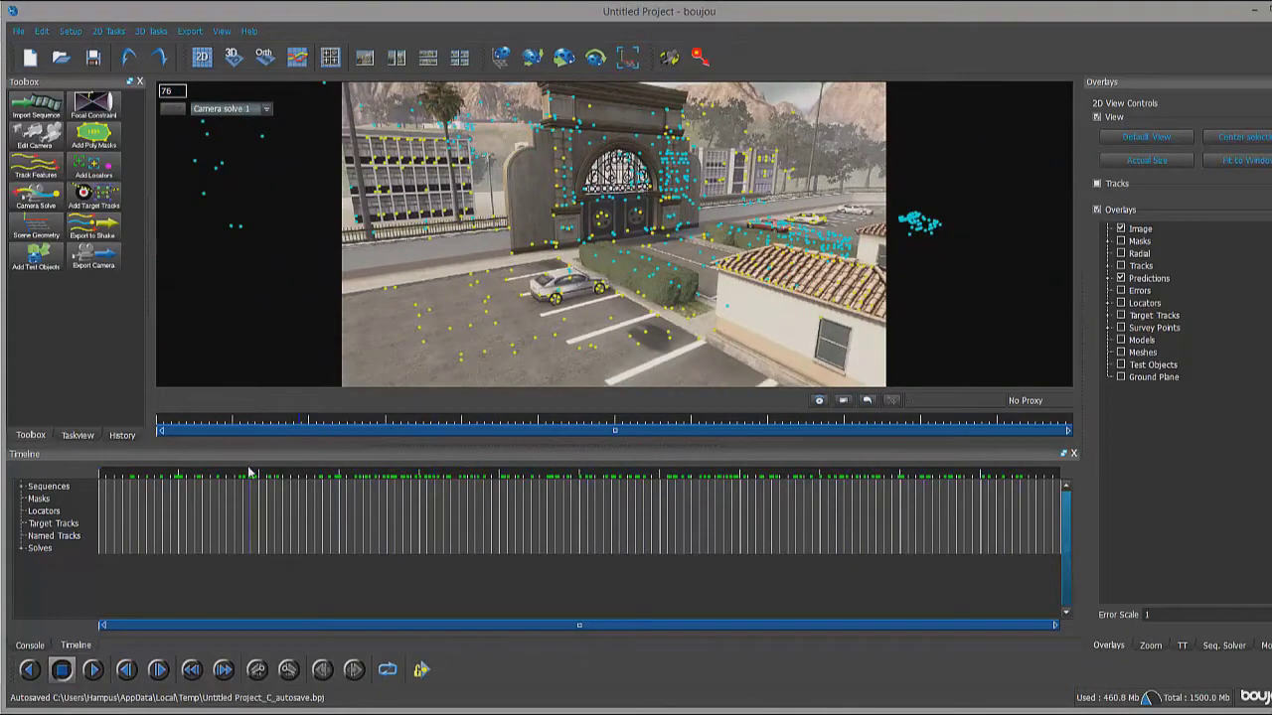
click(353, 486)
drag(350, 484, 378, 474)
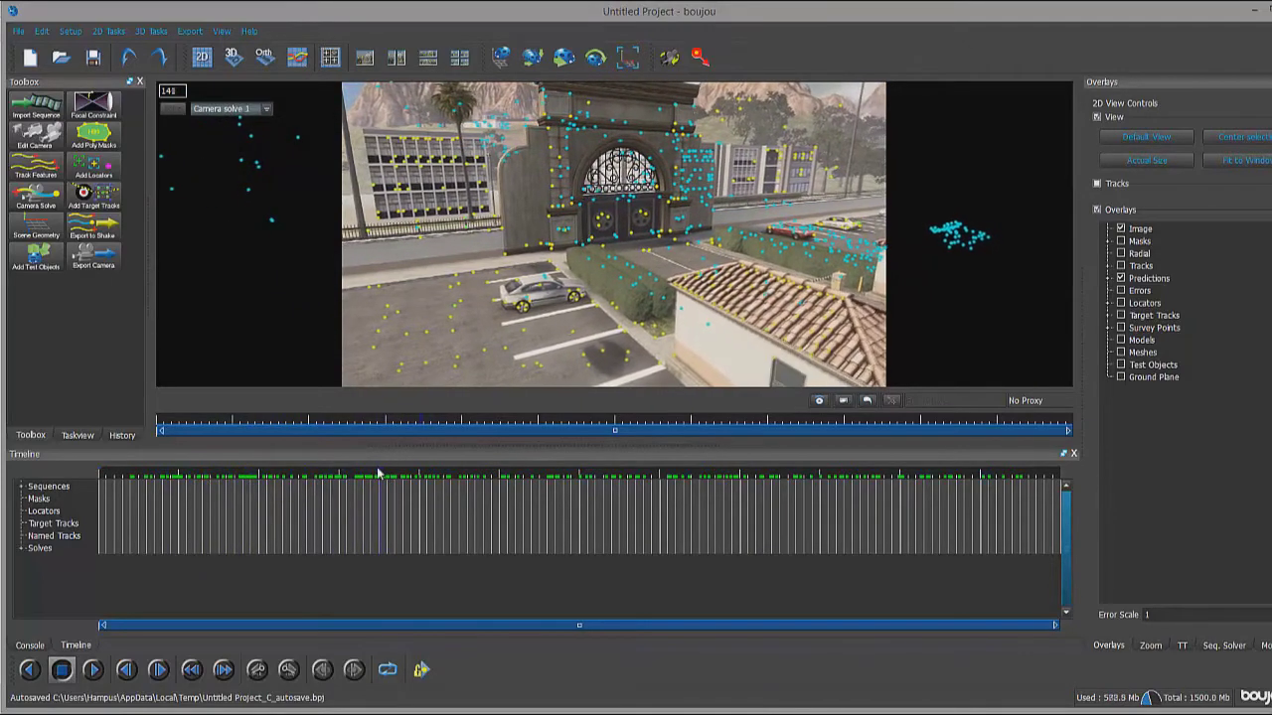
click(36, 227)
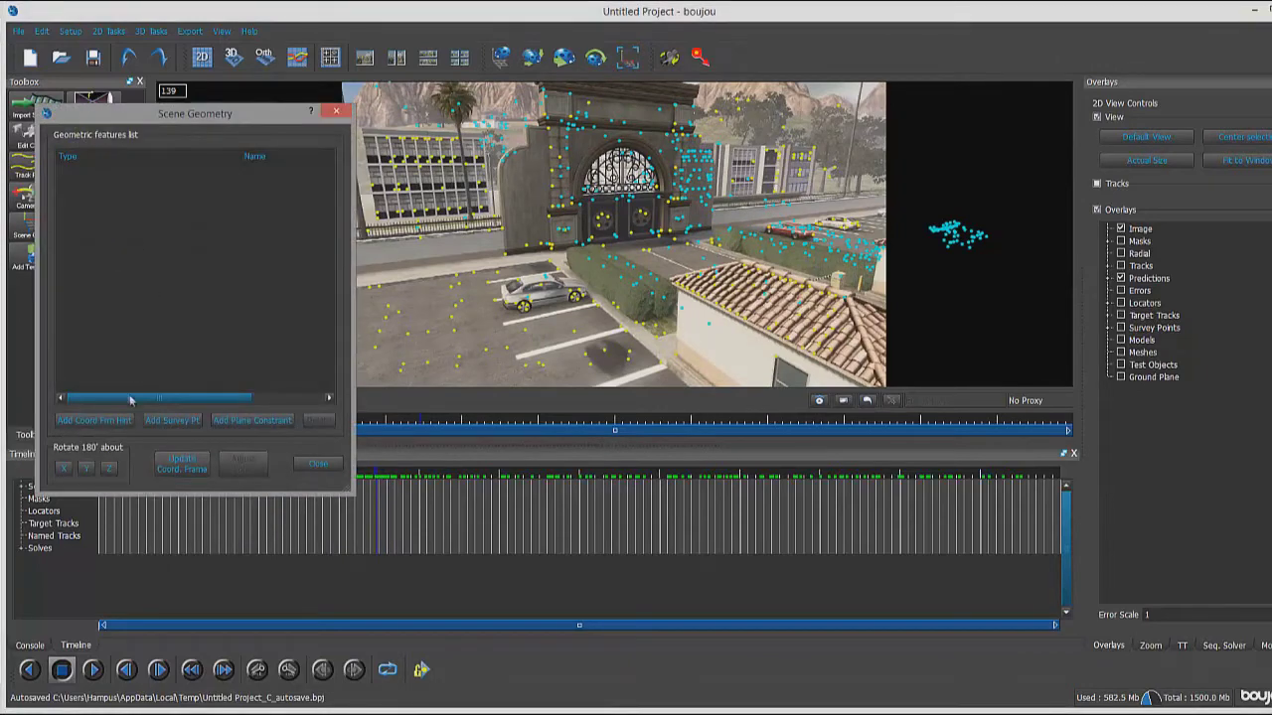
click(124, 419)
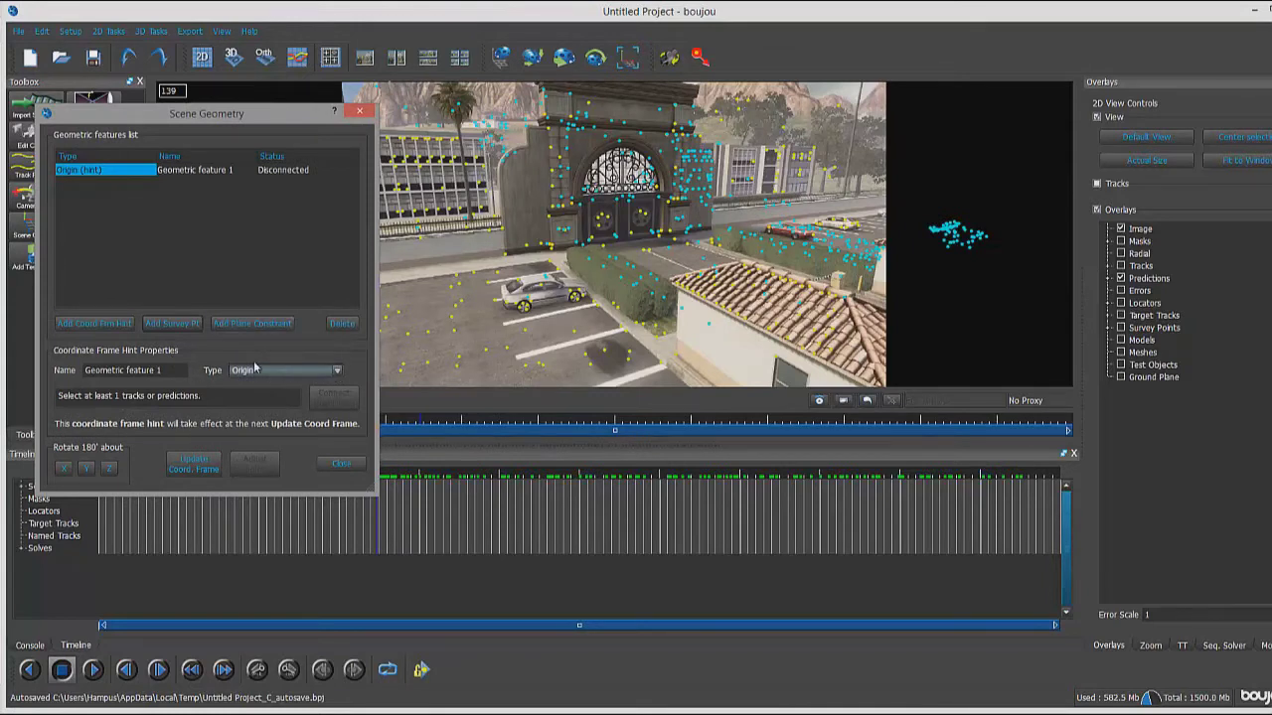
click(337, 372)
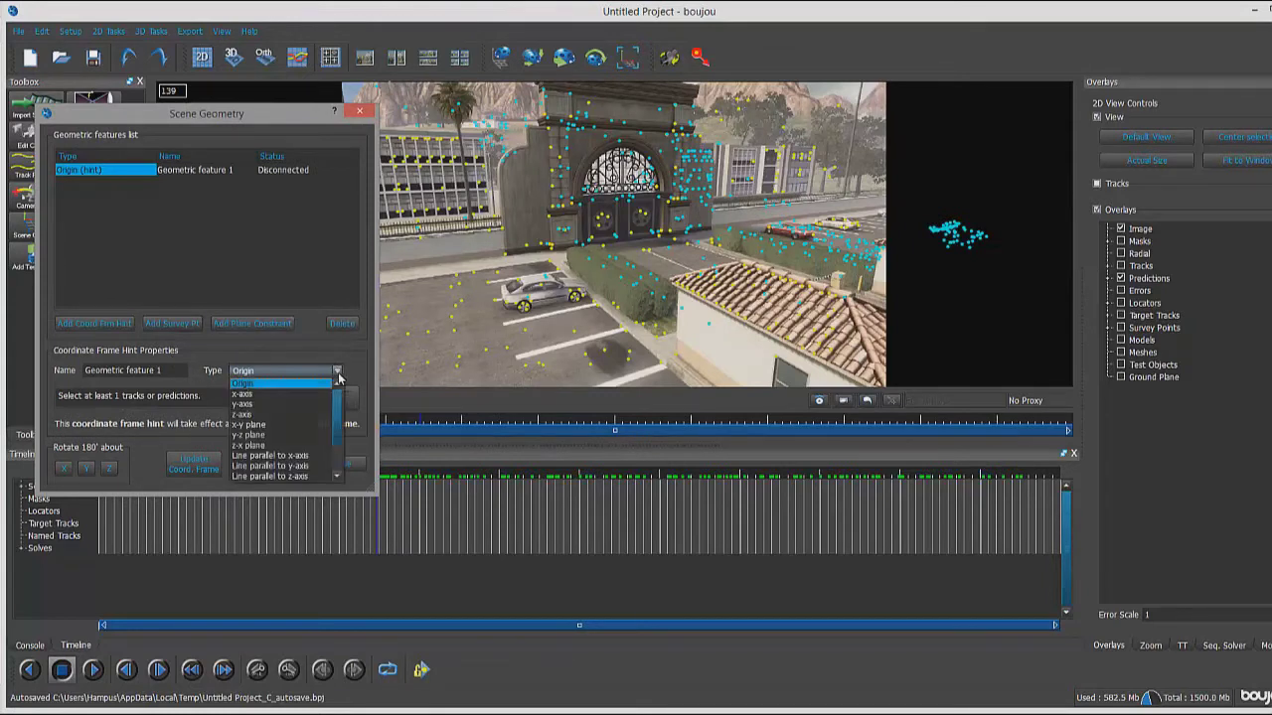
click(278, 394)
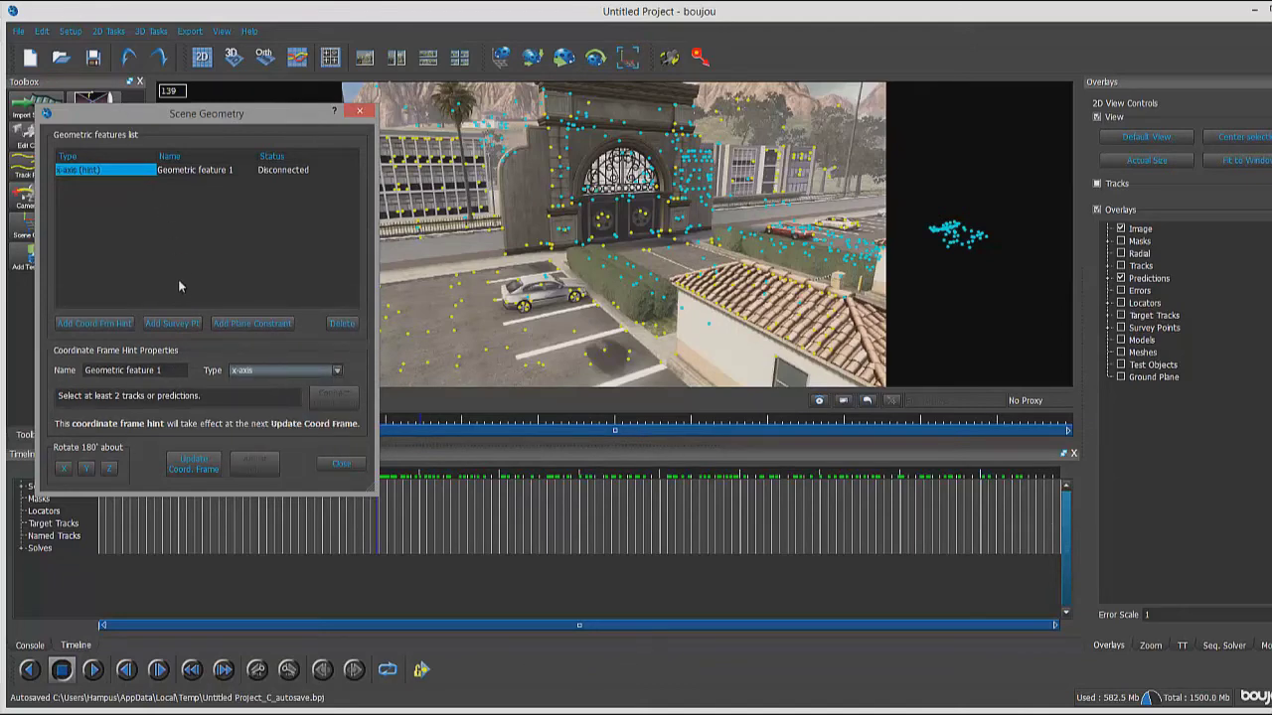
- Connect the x-axis hint to two neighbouring tracked points, 228 and 222, on the parking lot ground
drag(290, 113, 253, 241)
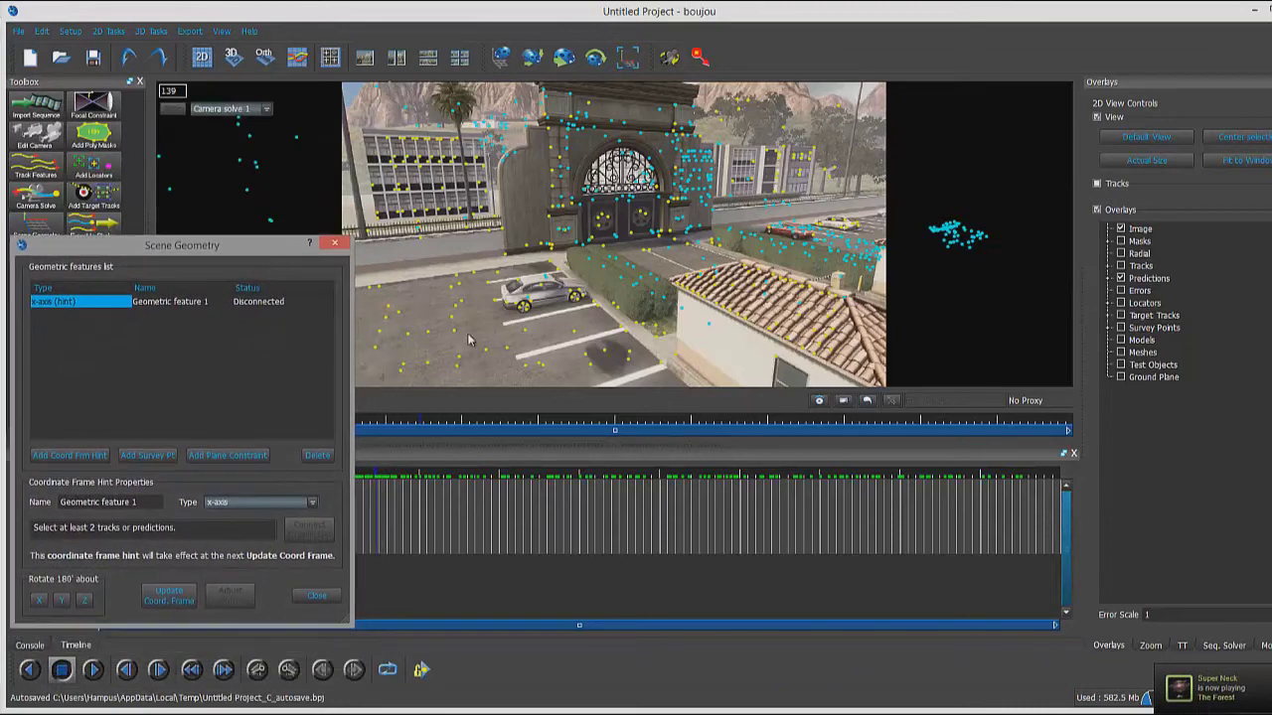
click(404, 364)
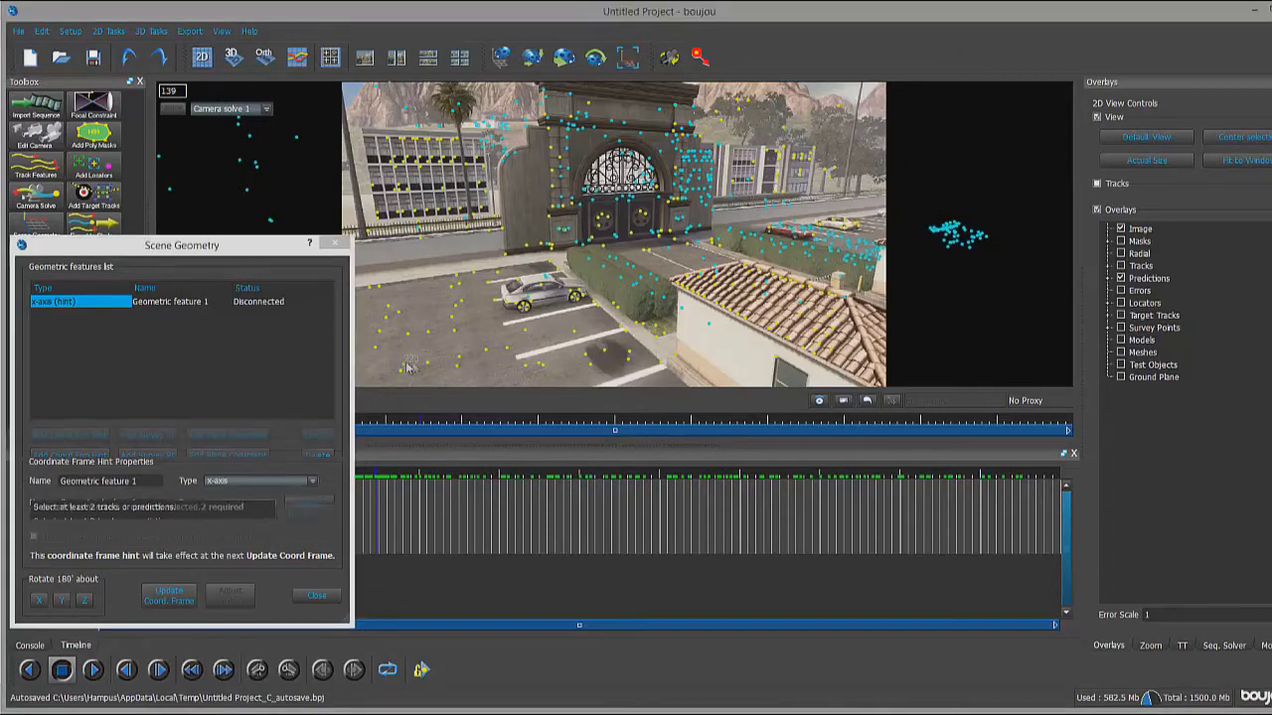
shift+click(459, 366)
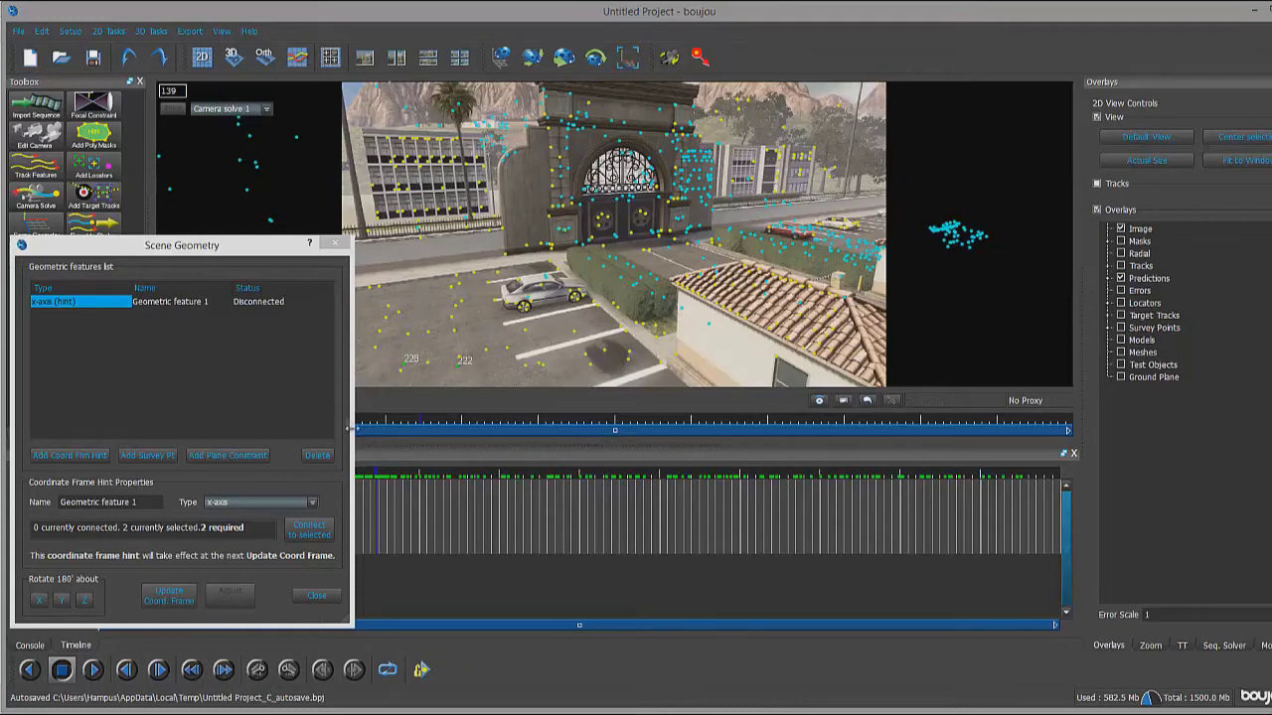
click(304, 533)
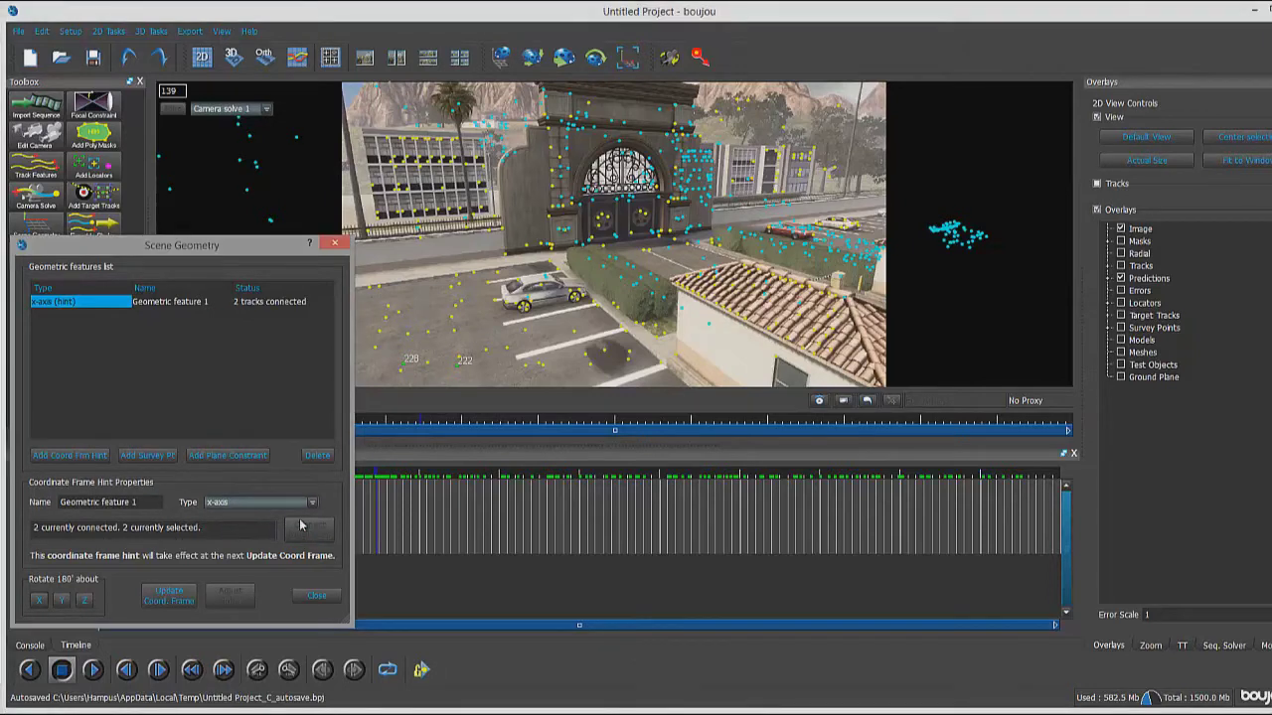
- Add a second coordinate frame hint and set its type to z-axis
click(74, 458)
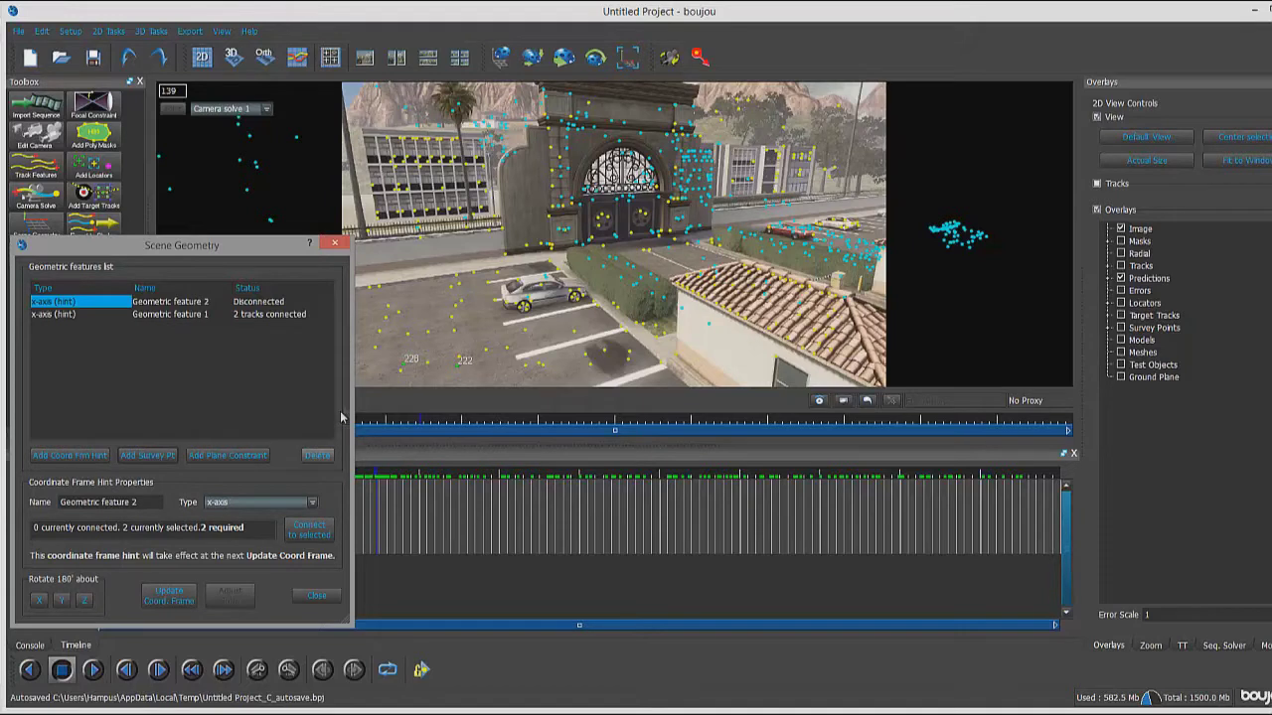
click(313, 505)
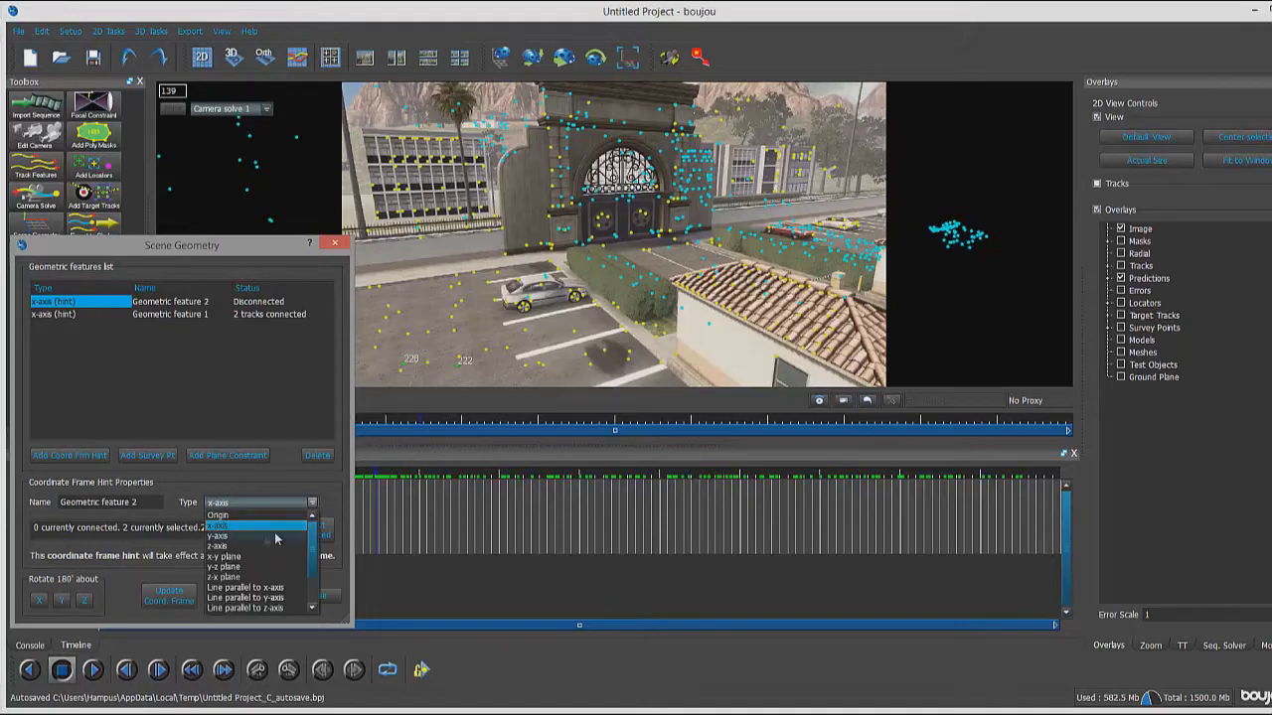
click(222, 547)
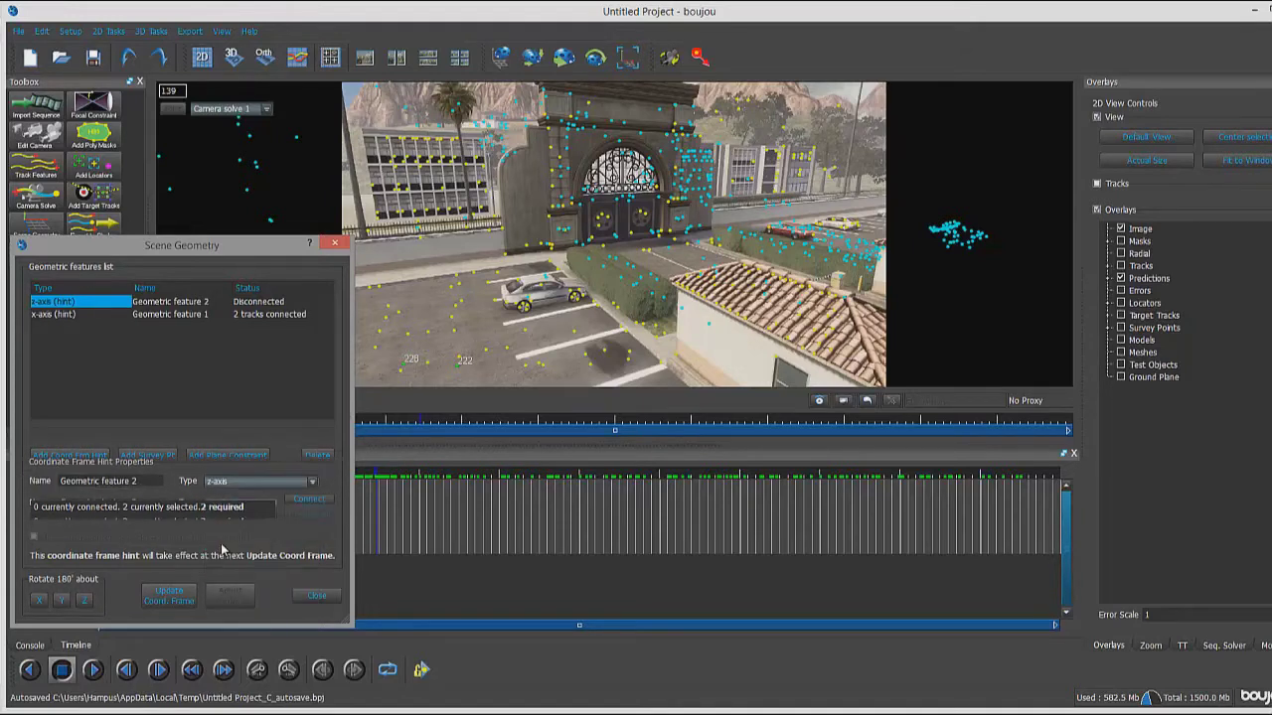
- Connect the z-axis hint to point 222 and a tracked point farther back on the parking lot, then update the coordinate frame
click(462, 370)
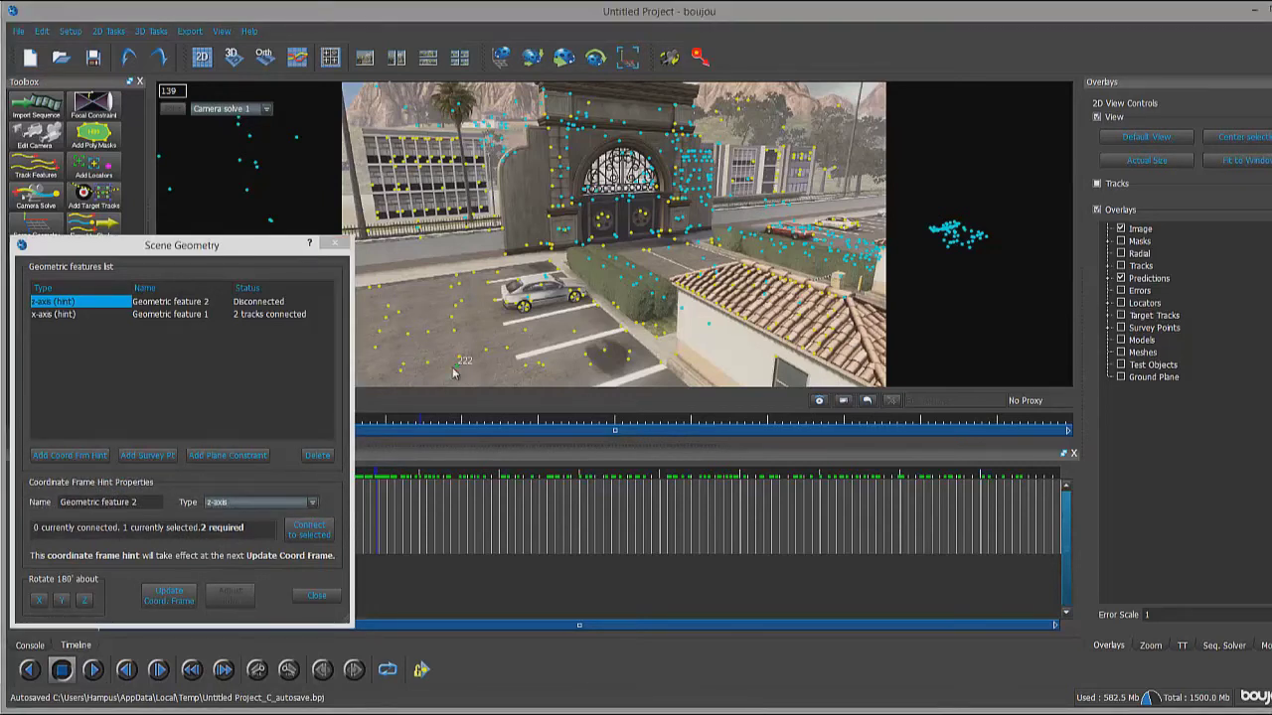
ctrl+click(457, 310)
click(297, 534)
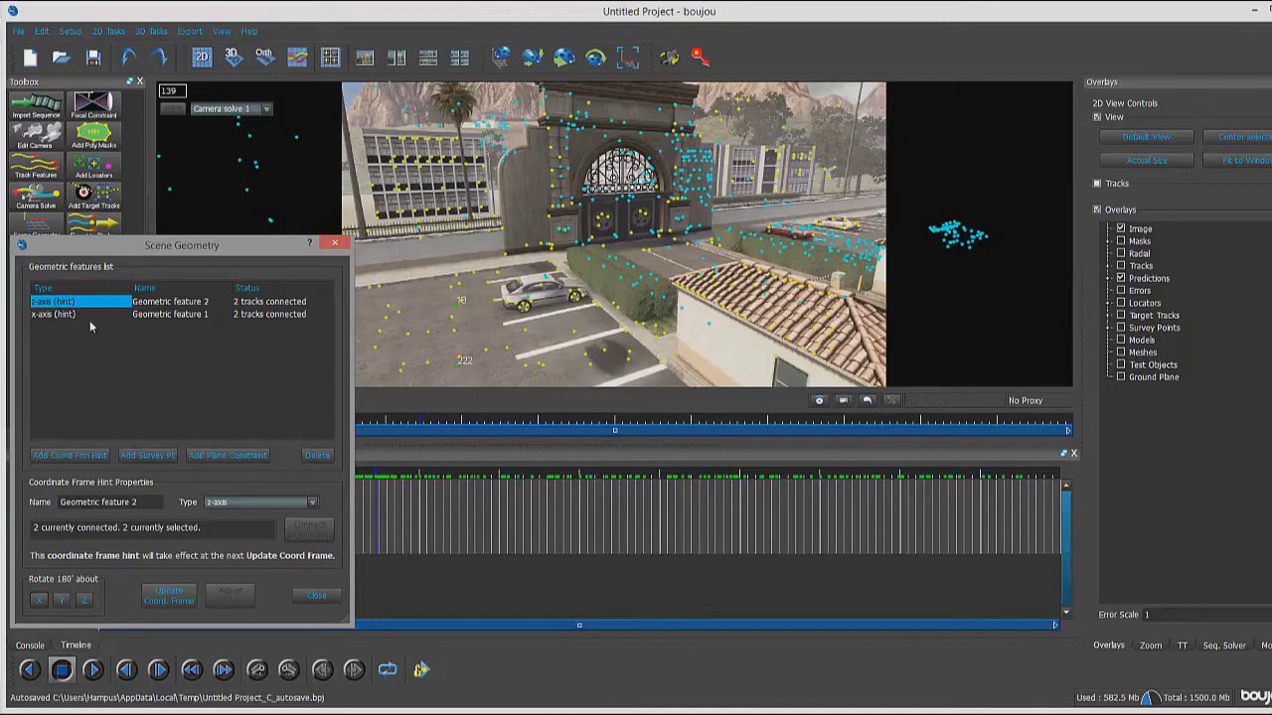
click(160, 602)
click(317, 597)
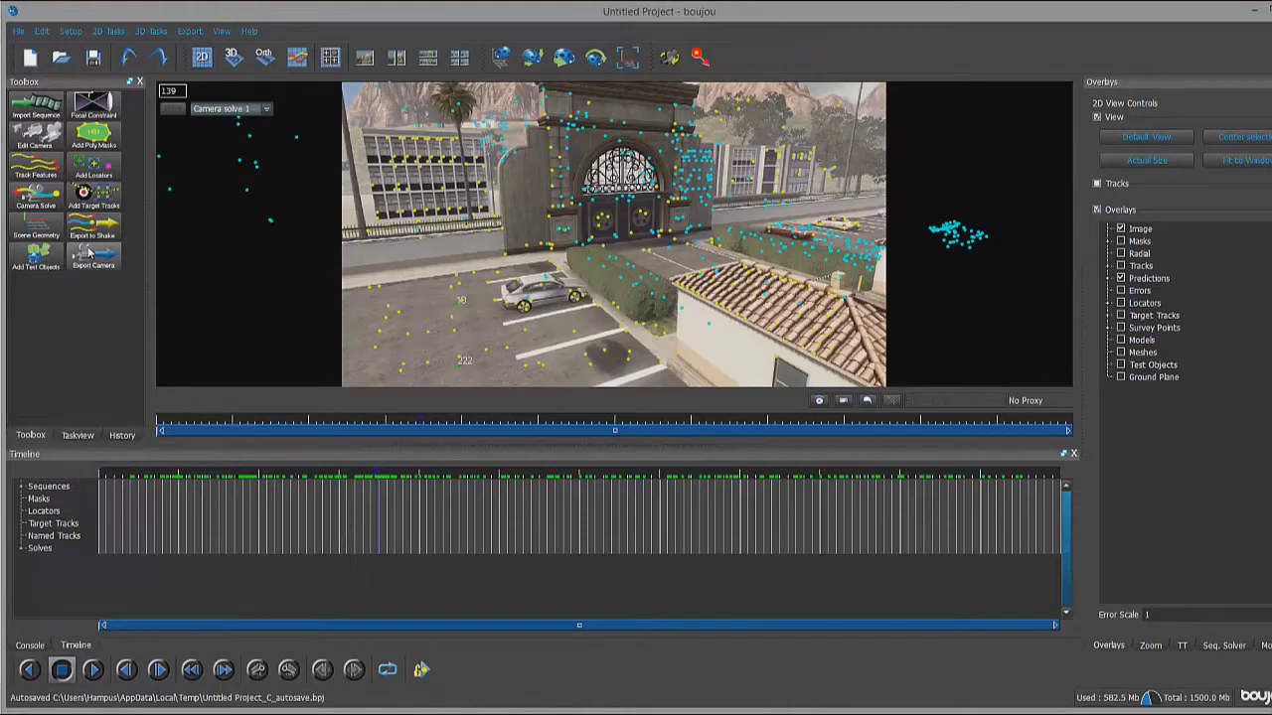
- Add a Ladybird test object to the scene and translate it from the parking lot to the entrance gate
click(45, 260)
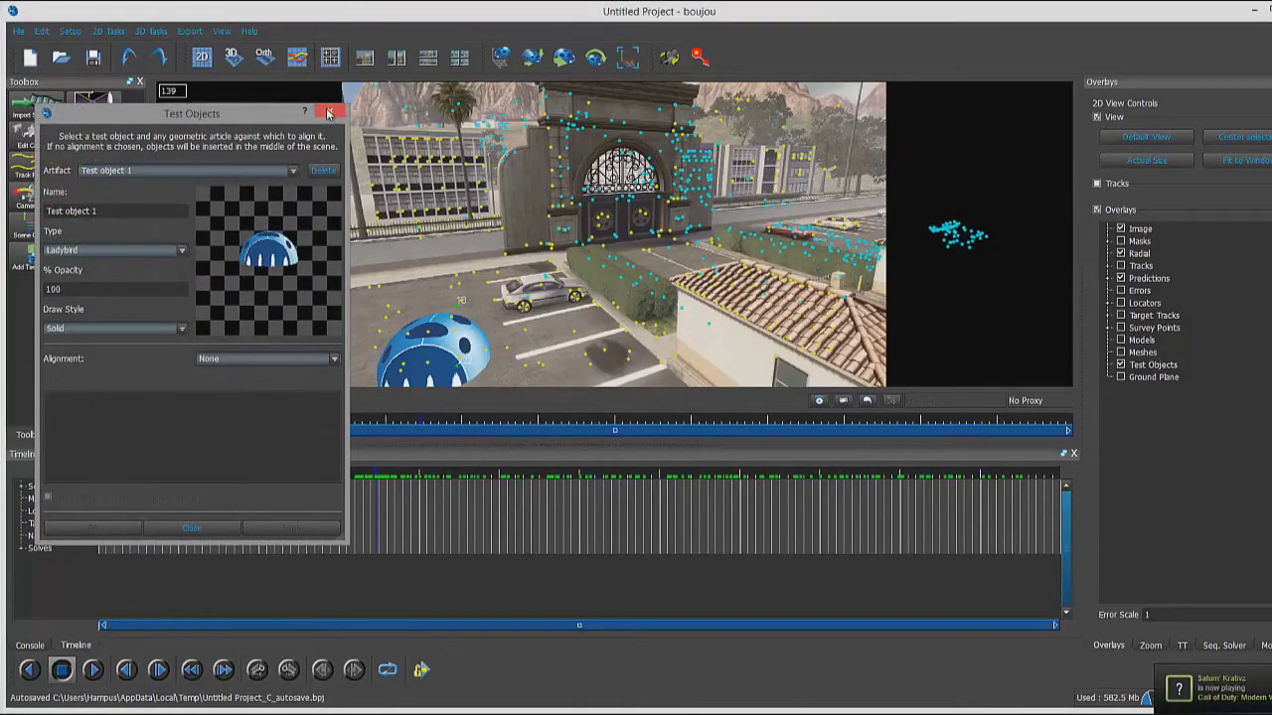
click(328, 114)
right_click(446, 340)
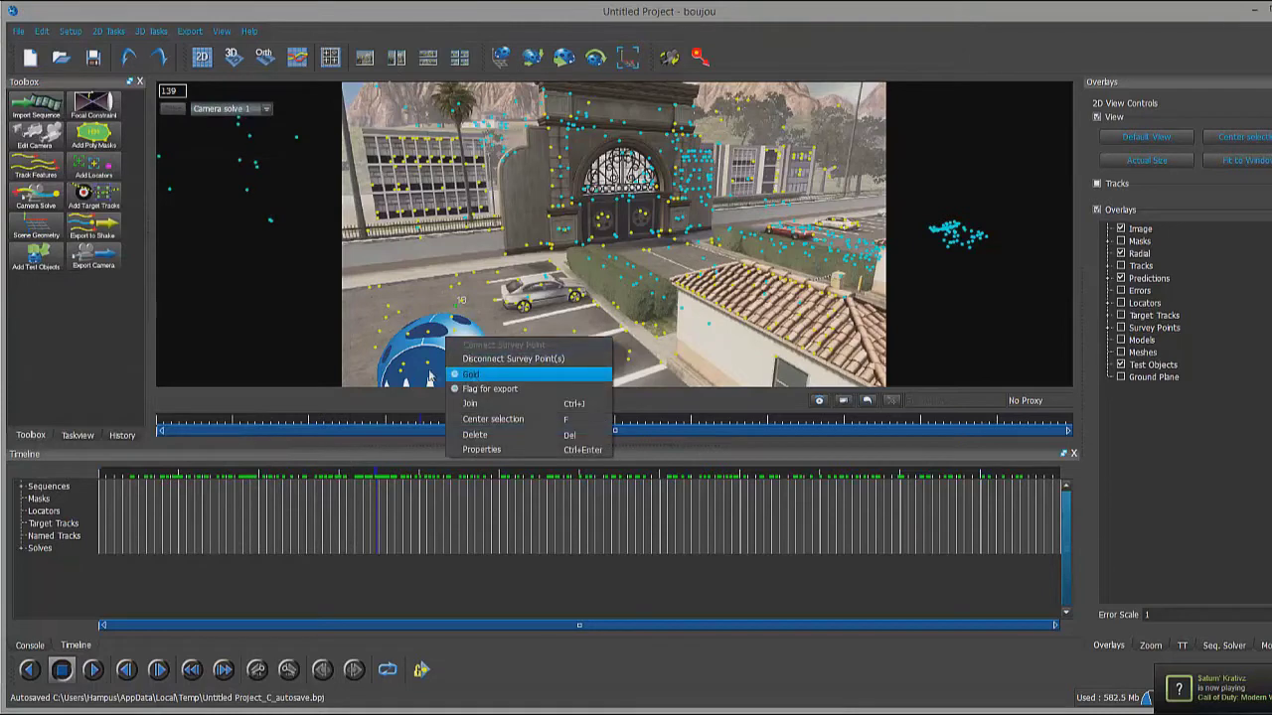
click(429, 352)
right_click(448, 347)
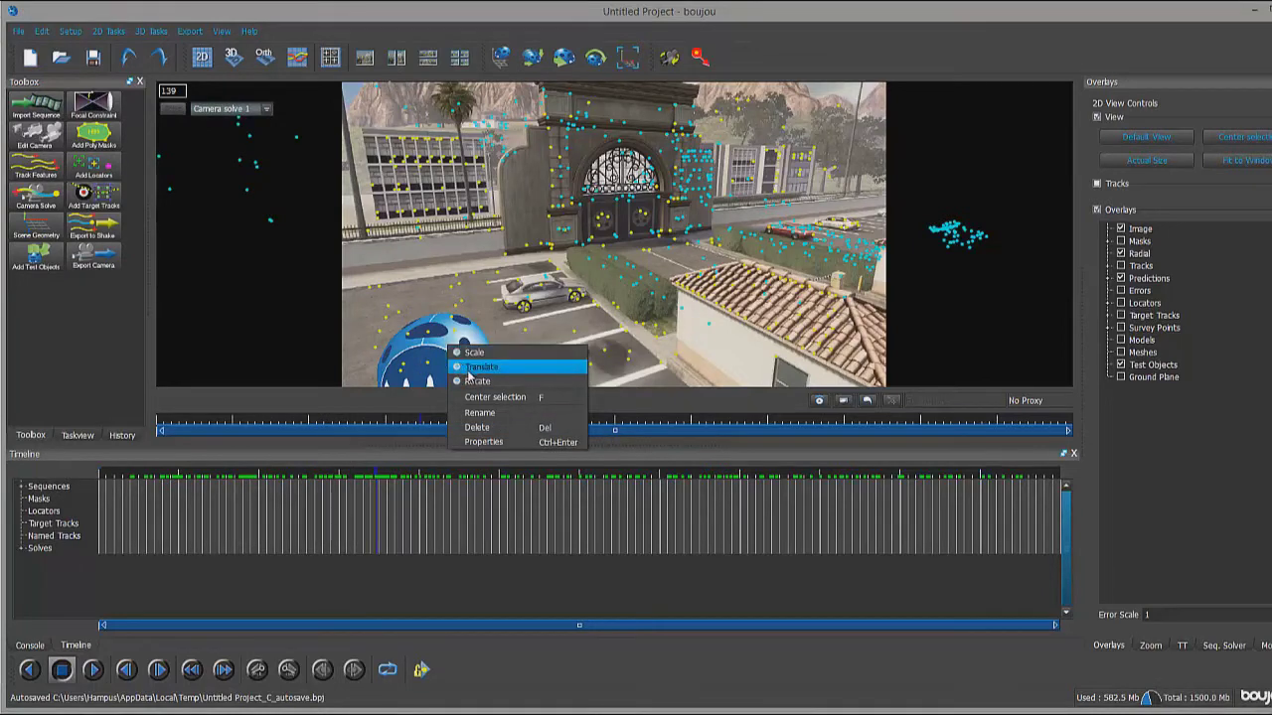
click(500, 369)
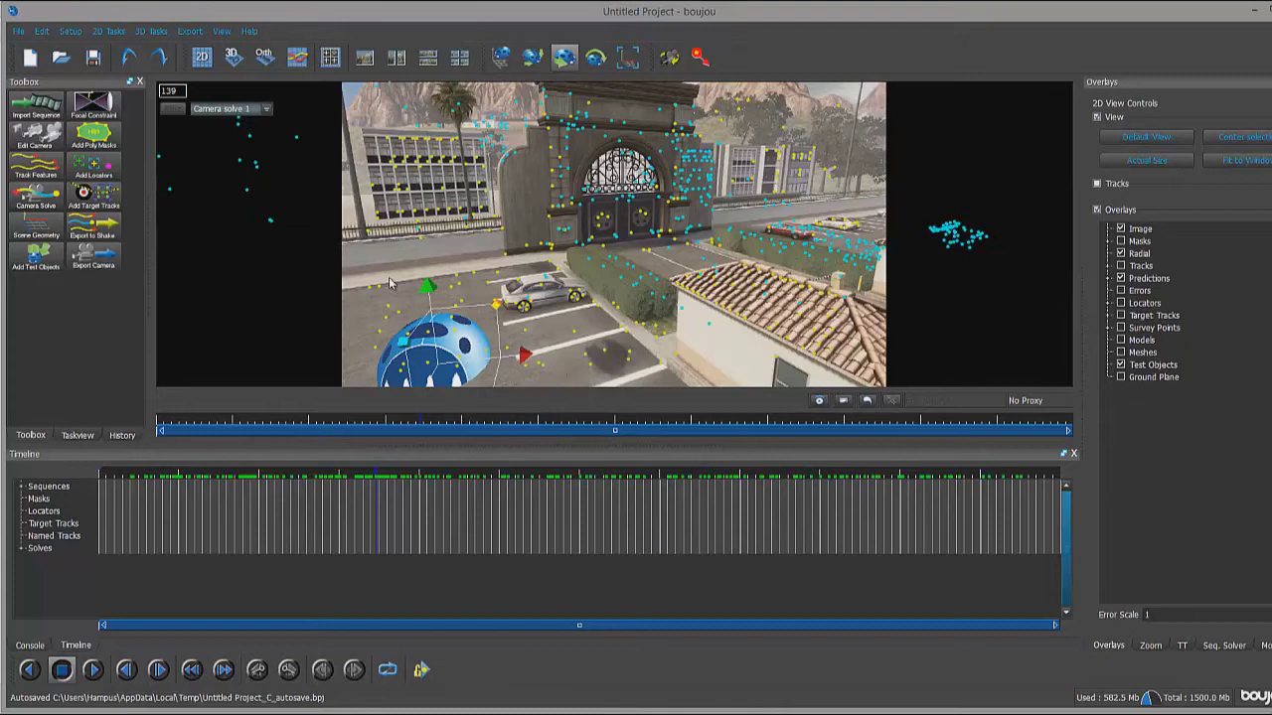
drag(429, 285, 427, 10)
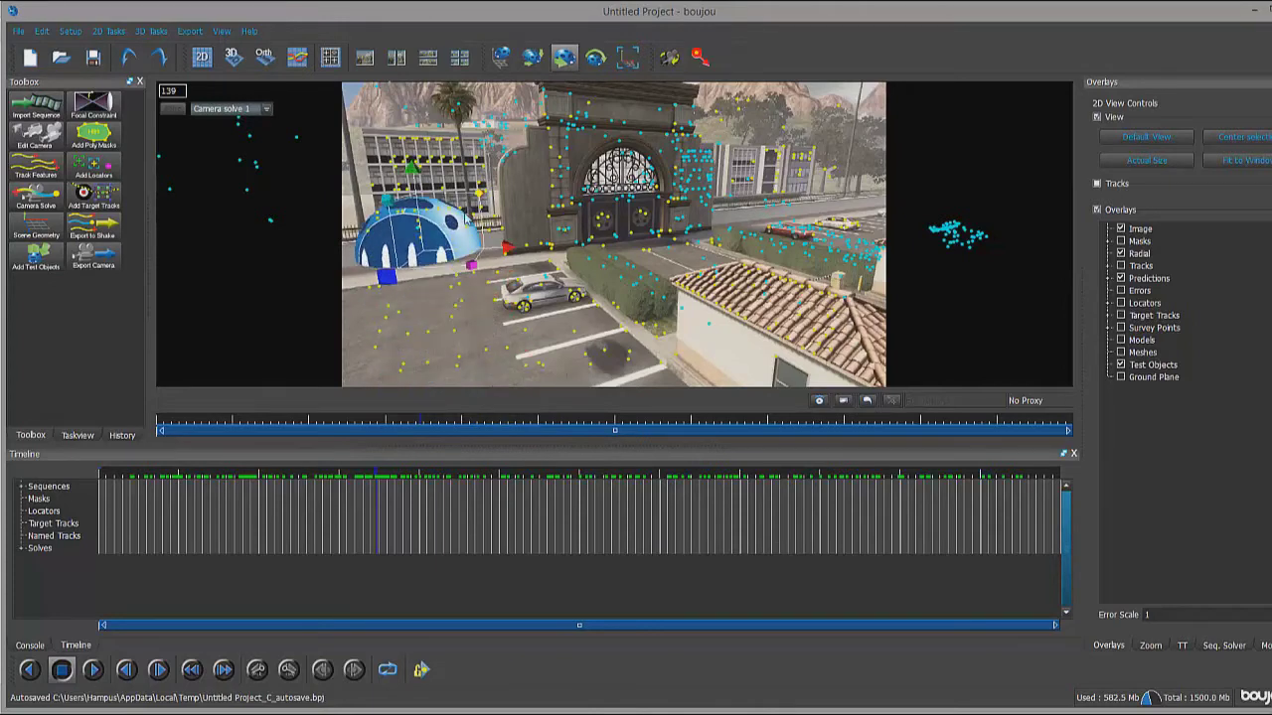
drag(407, 233, 726, 380)
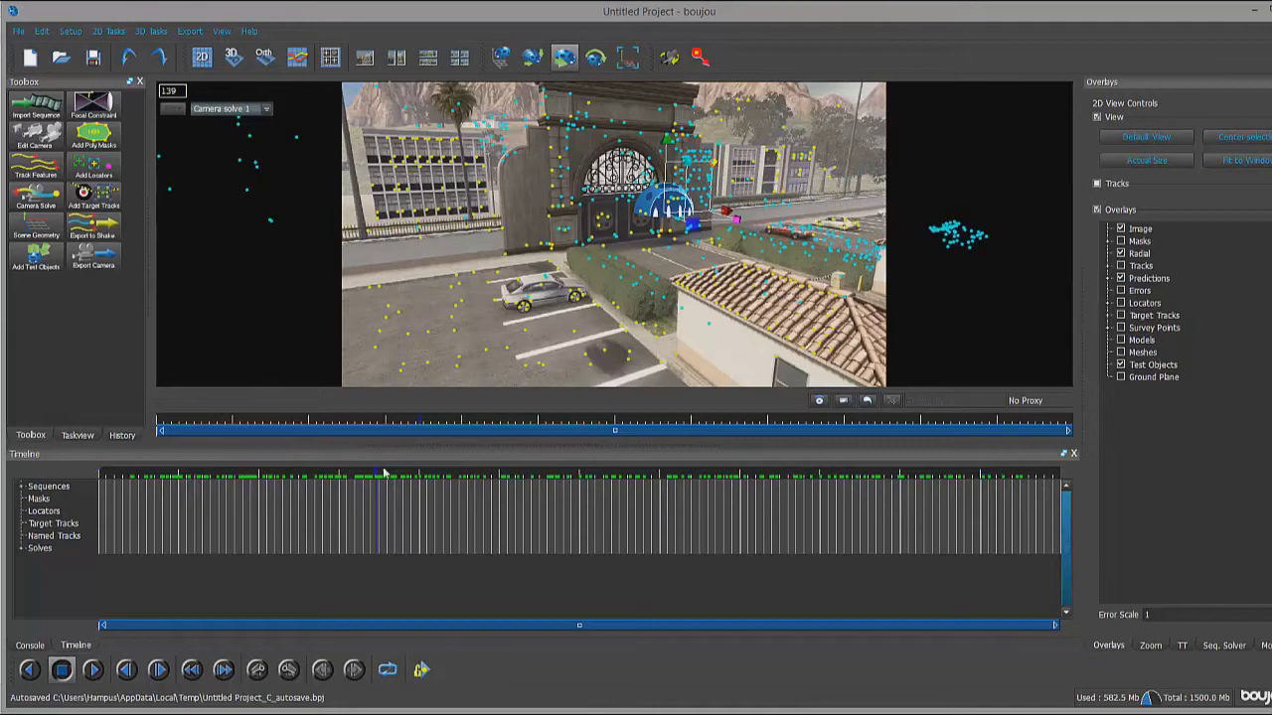
- At frame 283, centre the ladybird in front of the gate and rotate it slightly to face the camera
drag(378, 481, 665, 460)
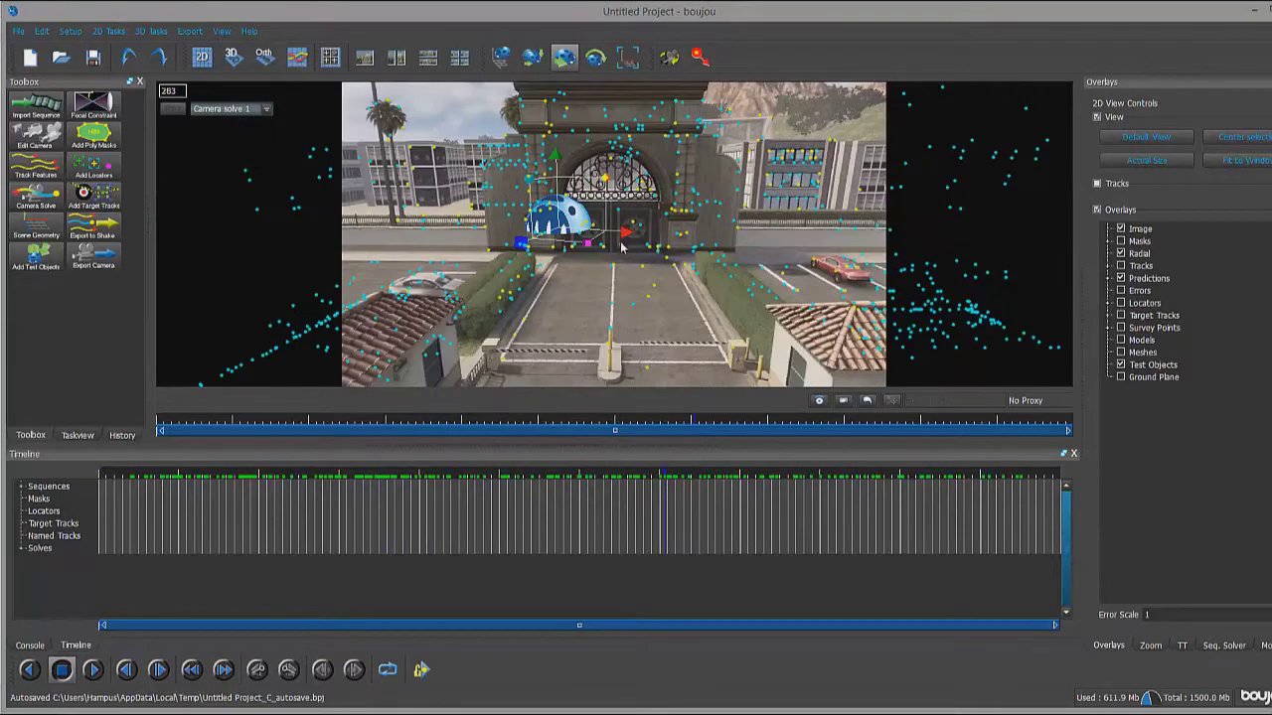
drag(622, 249, 673, 231)
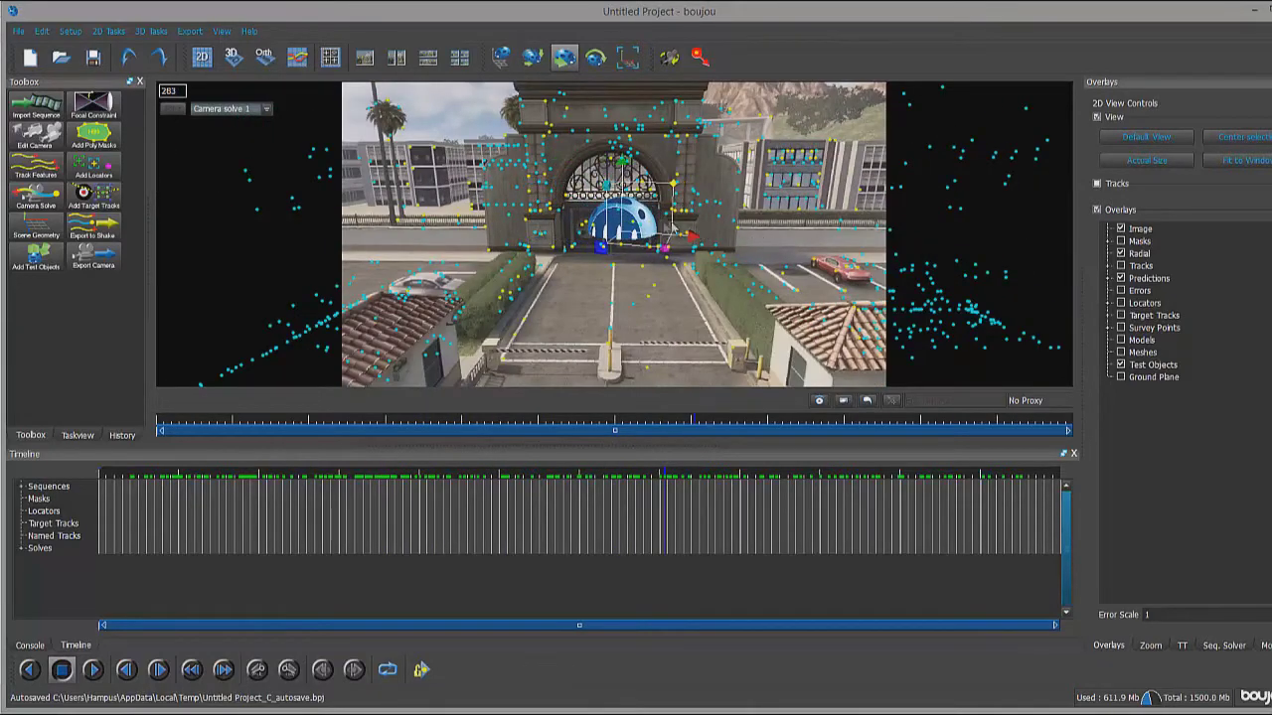
right_click(635, 219)
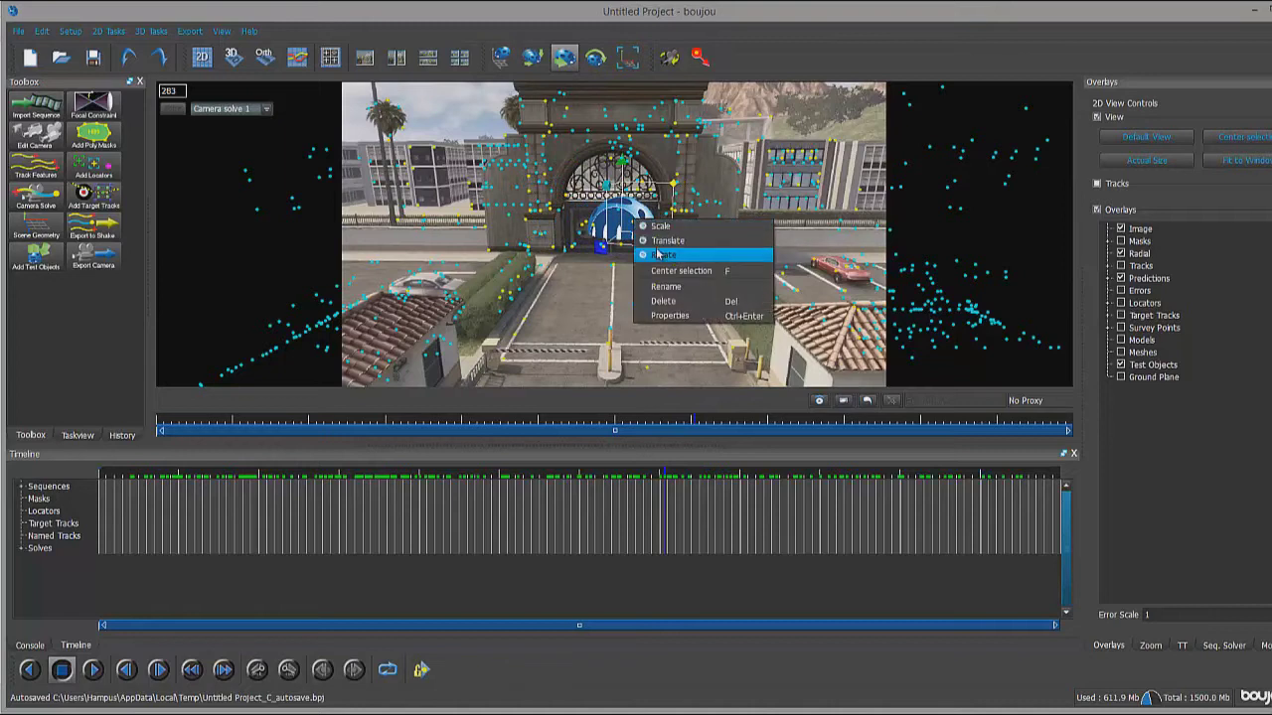
click(657, 254)
drag(597, 246, 609, 248)
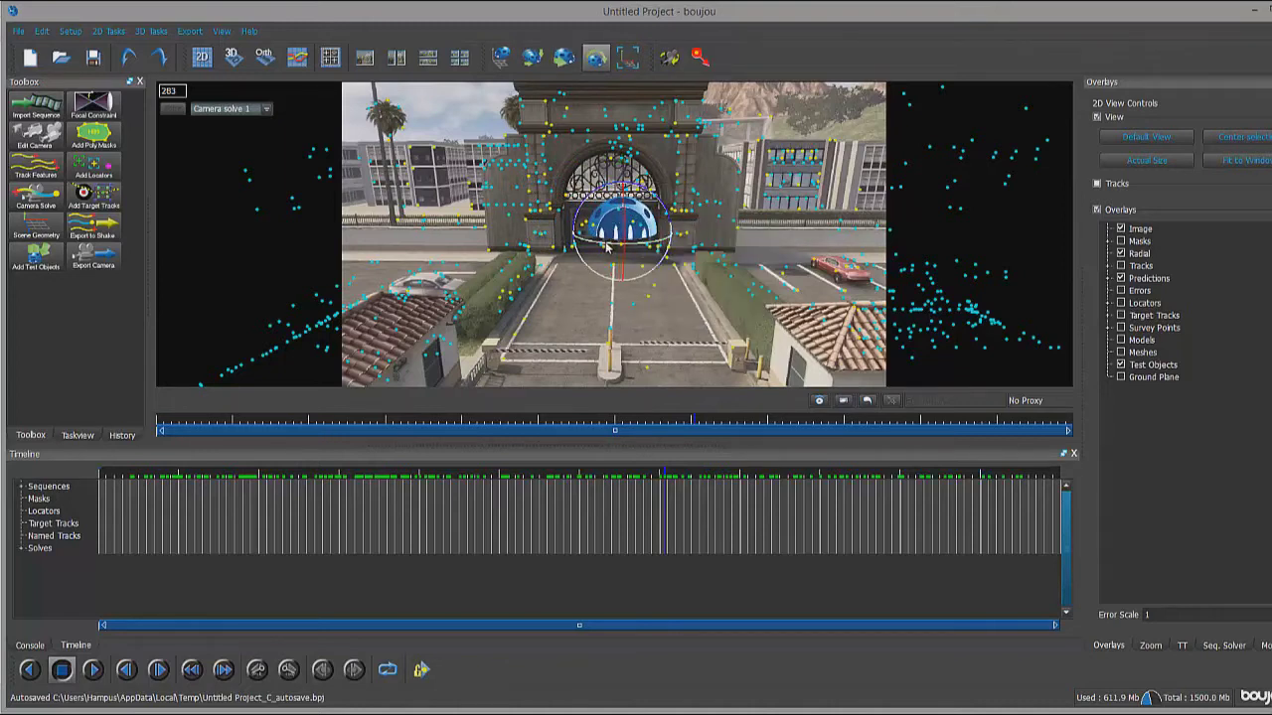
- Translate the ladybird from the gate forward onto the middle of the driveway
right_click(609, 230)
click(636, 252)
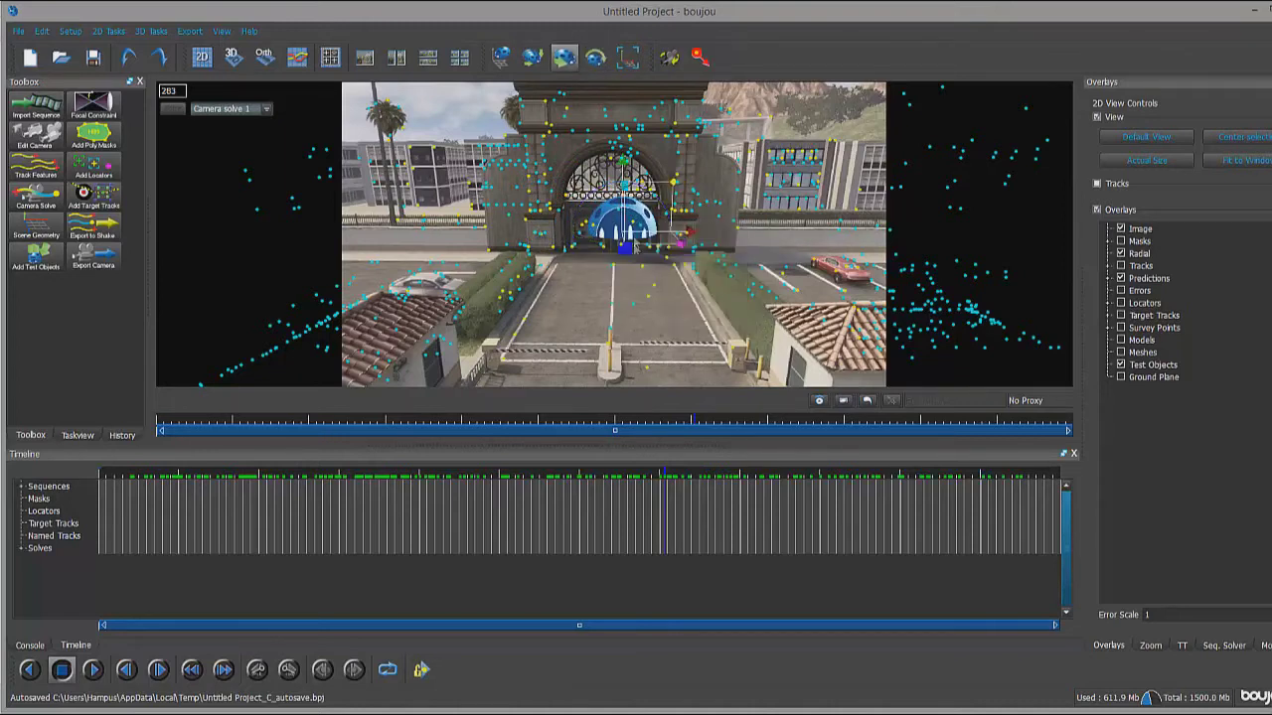
drag(624, 164, 680, 296)
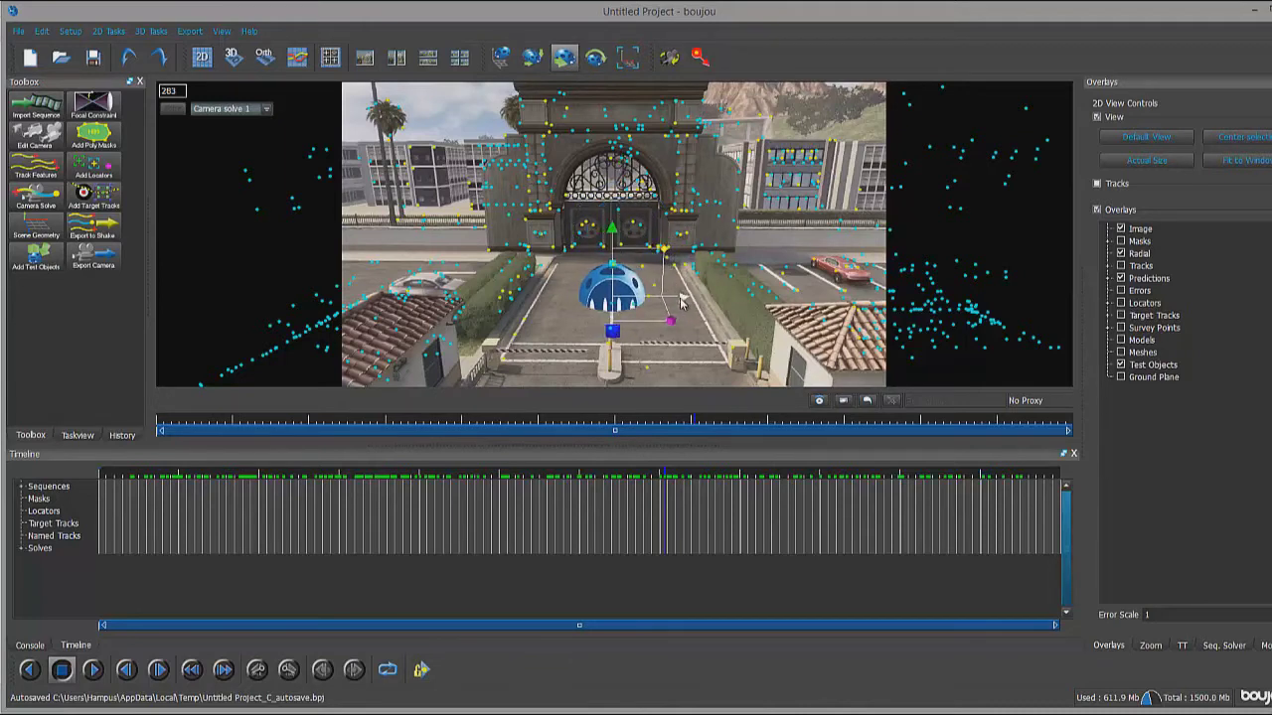
- Check the ladybird's tracking between about frames 118 and 404, adjusting its position on the driveway near the gate
drag(662, 479, 413, 484)
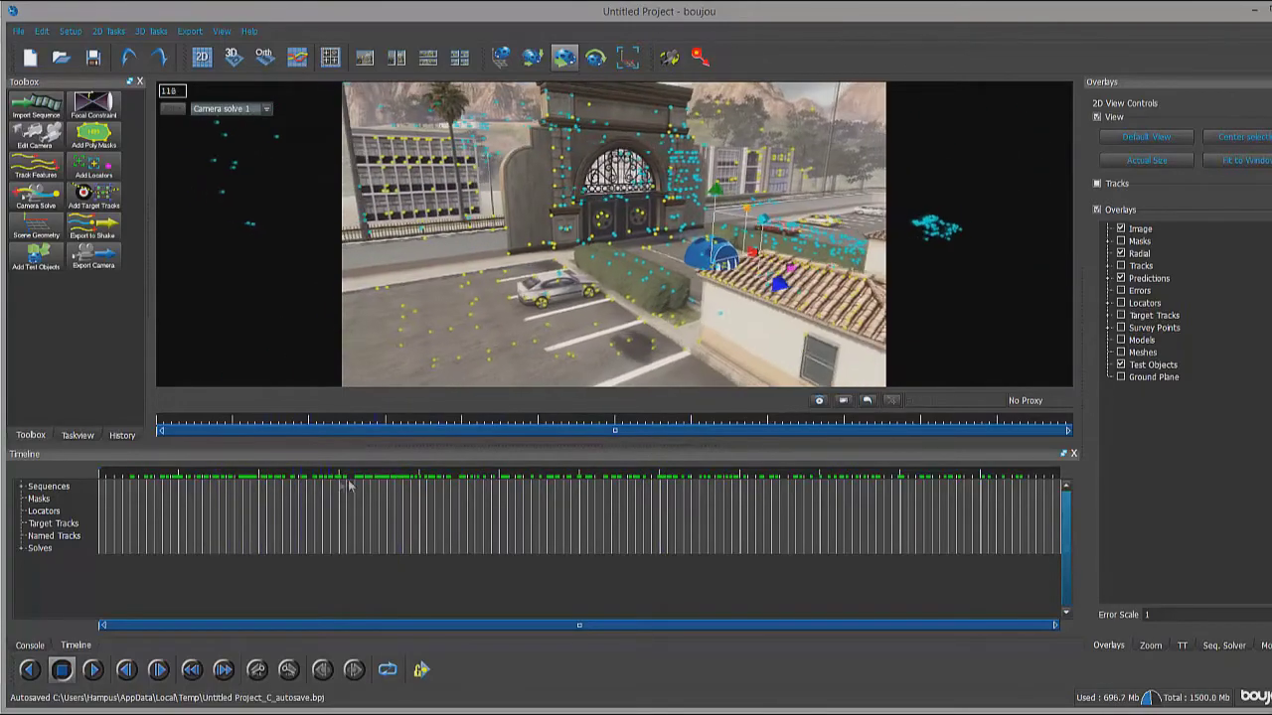
drag(446, 483, 691, 402)
drag(542, 231, 558, 167)
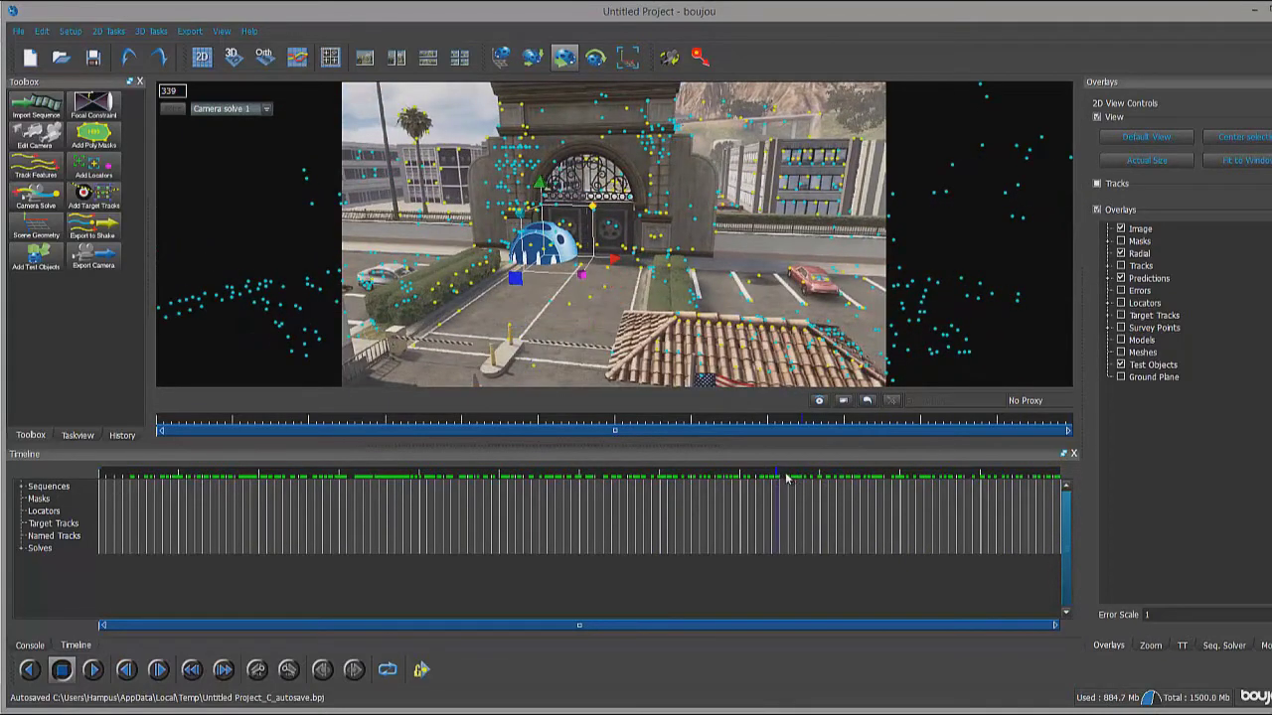
drag(778, 477, 908, 478)
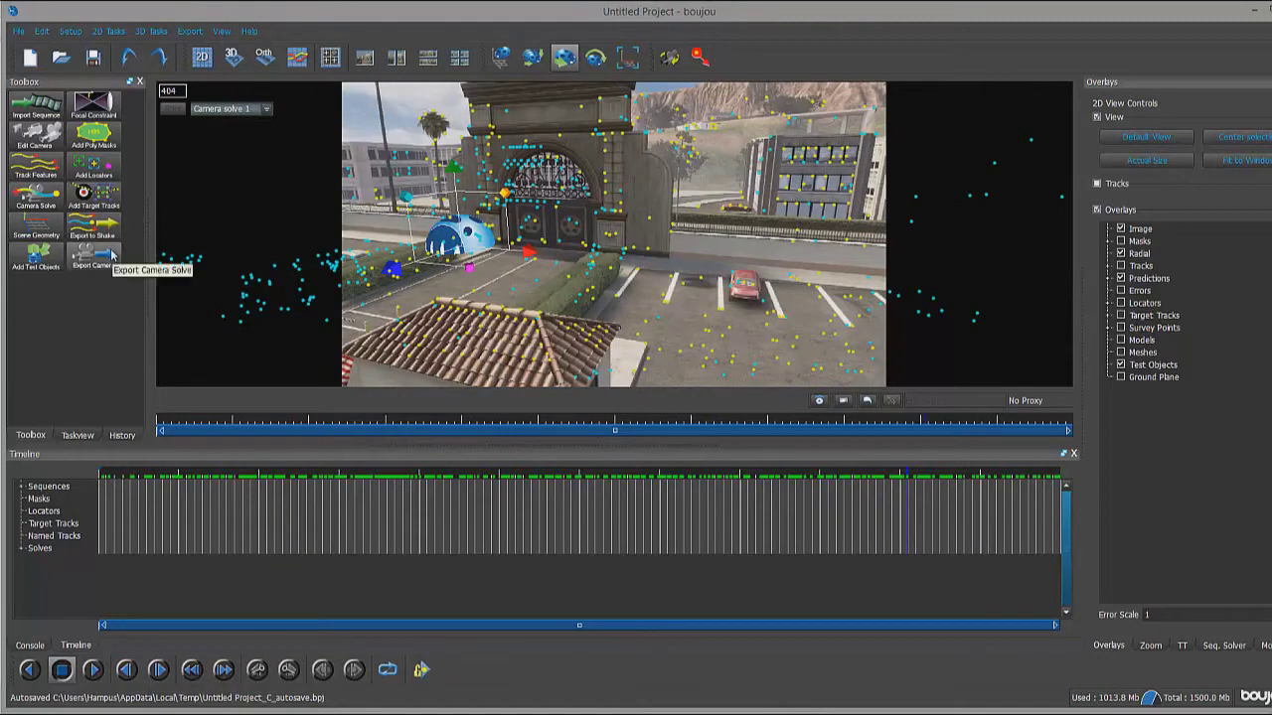
drag(906, 479, 775, 479)
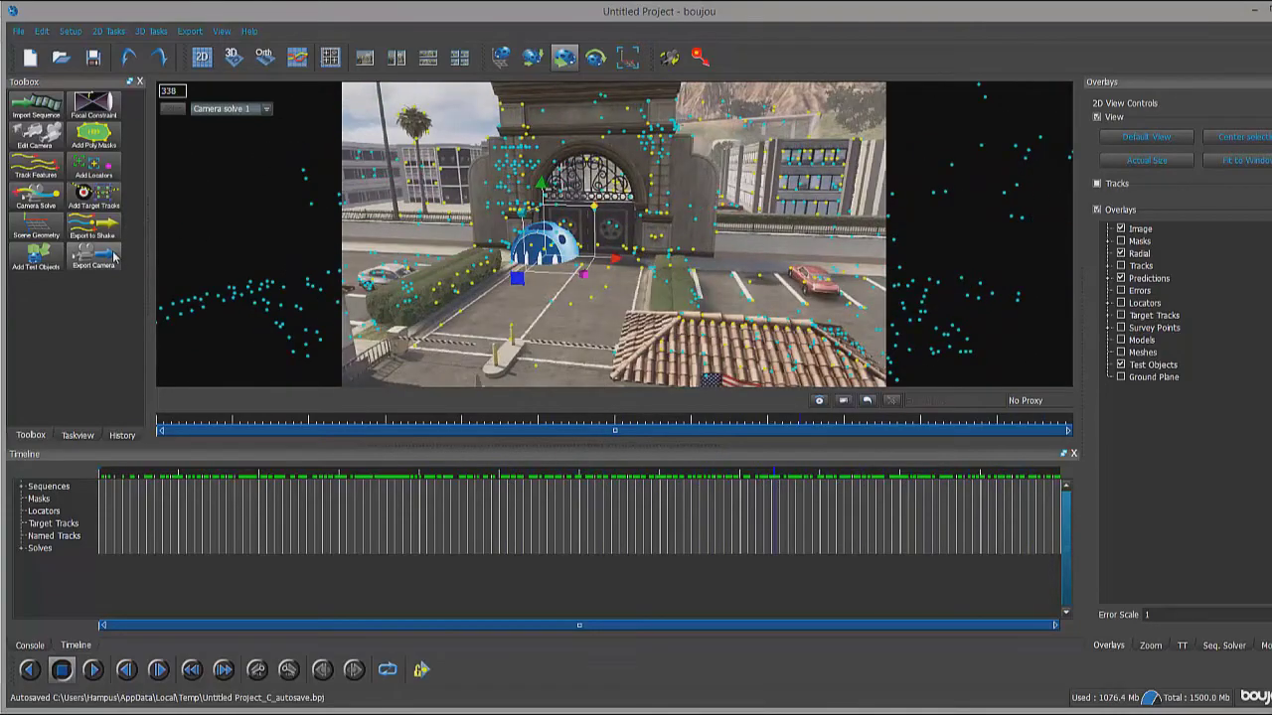
click(93, 258)
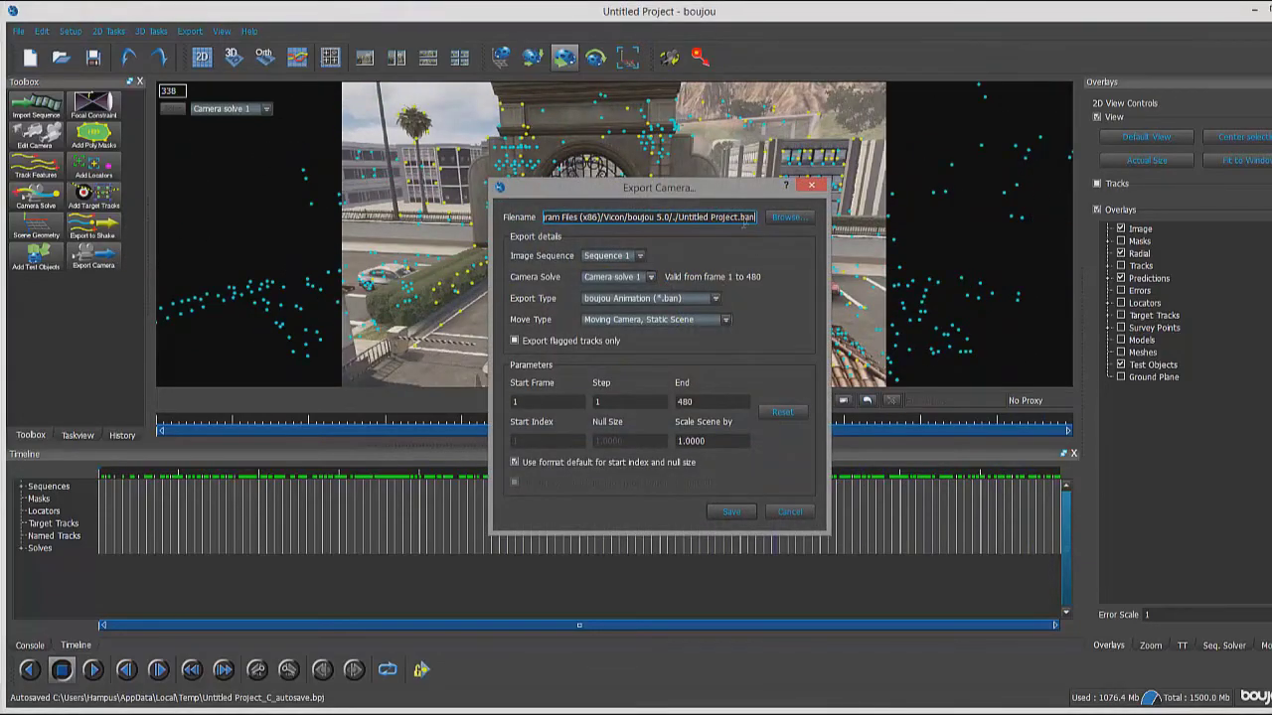
click(785, 216)
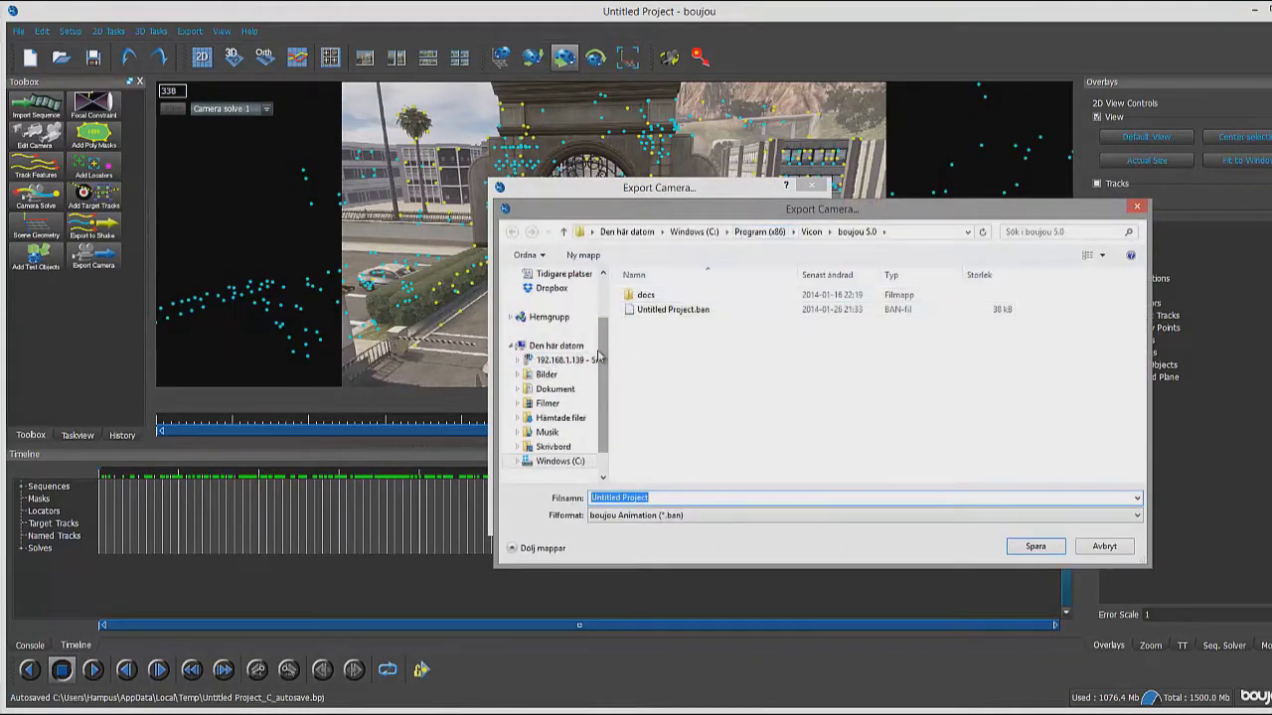
scroll(599, 355, up, 3)
click(556, 309)
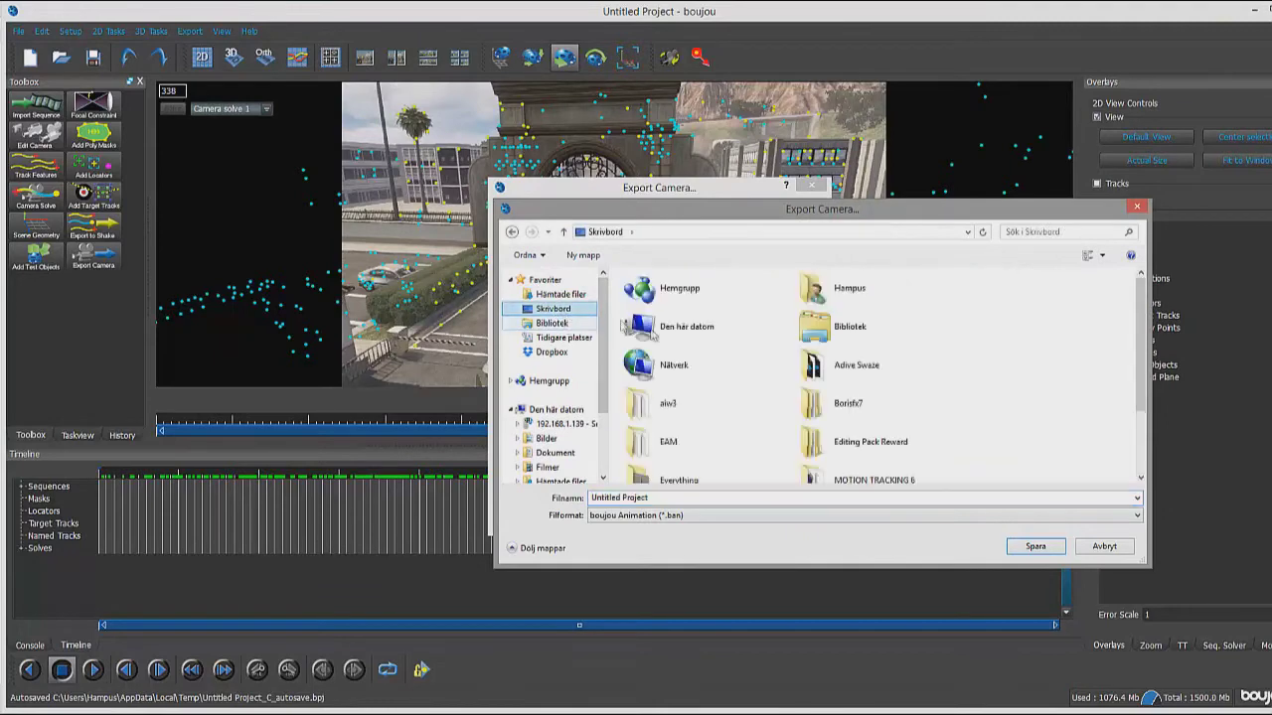
double_click(714, 478)
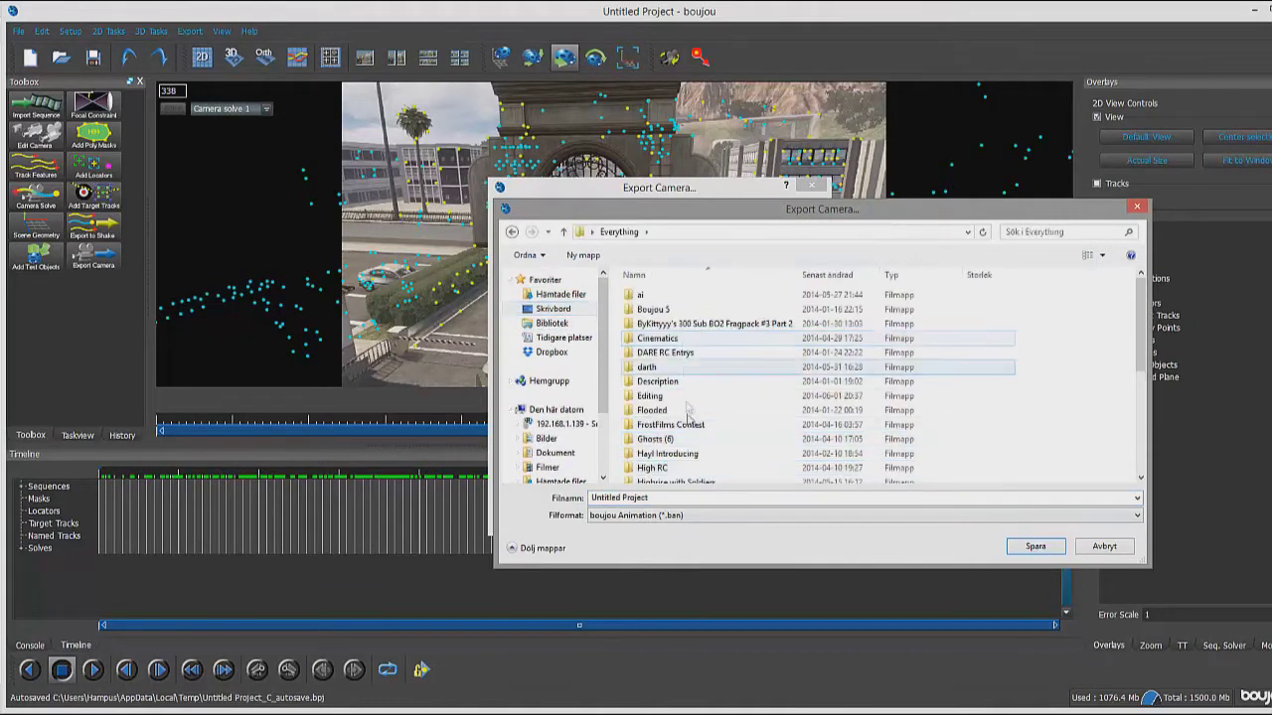
scroll(685, 407, down, 5)
double_click(687, 440)
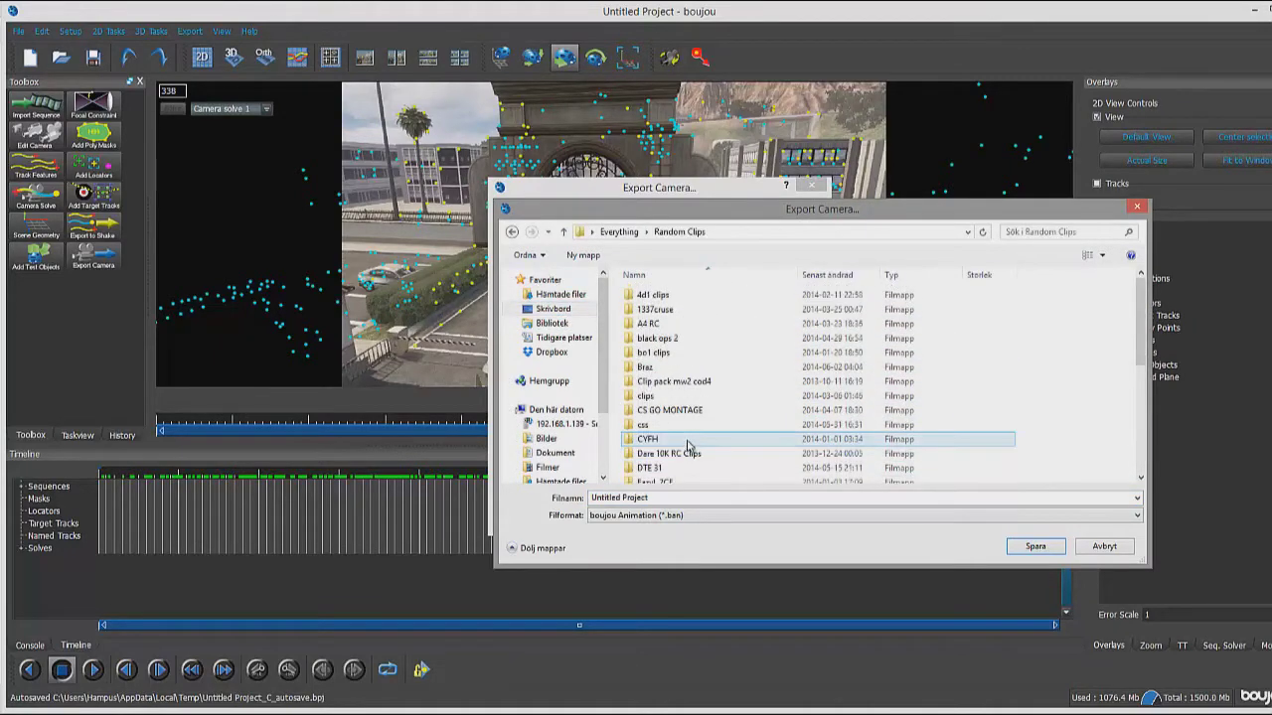
scroll(686, 447, down, 2)
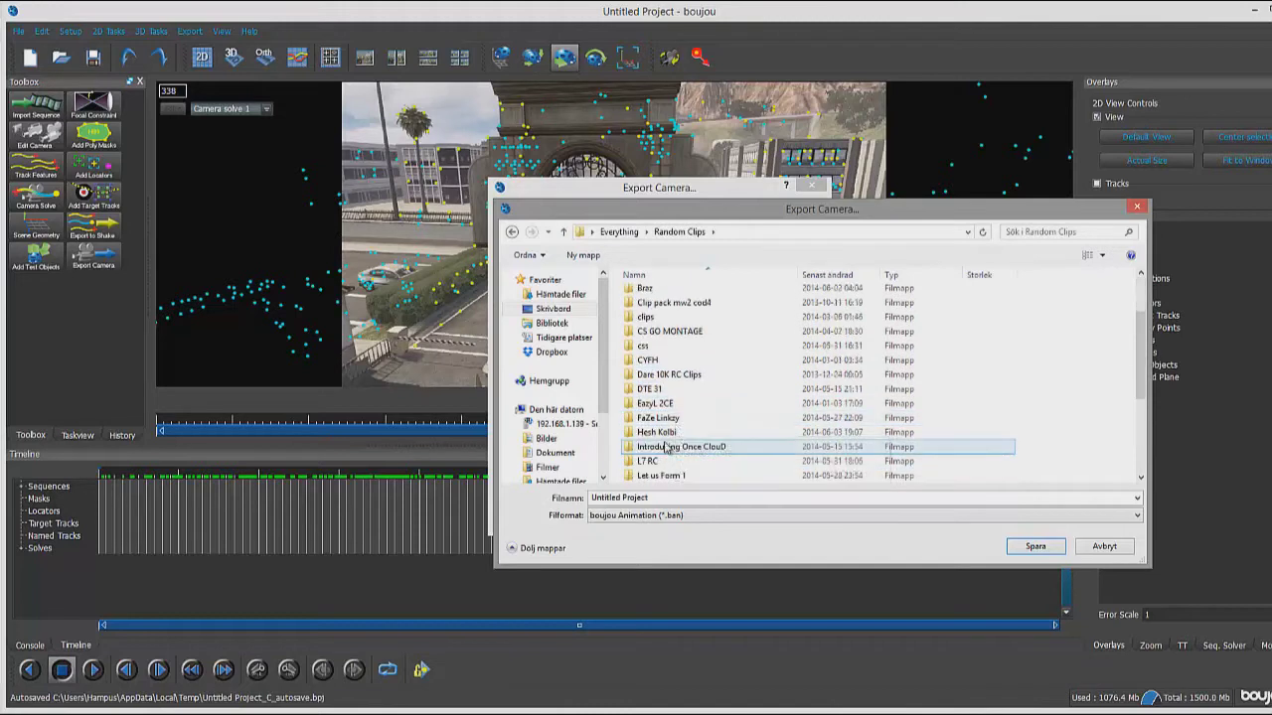
double_click(657, 434)
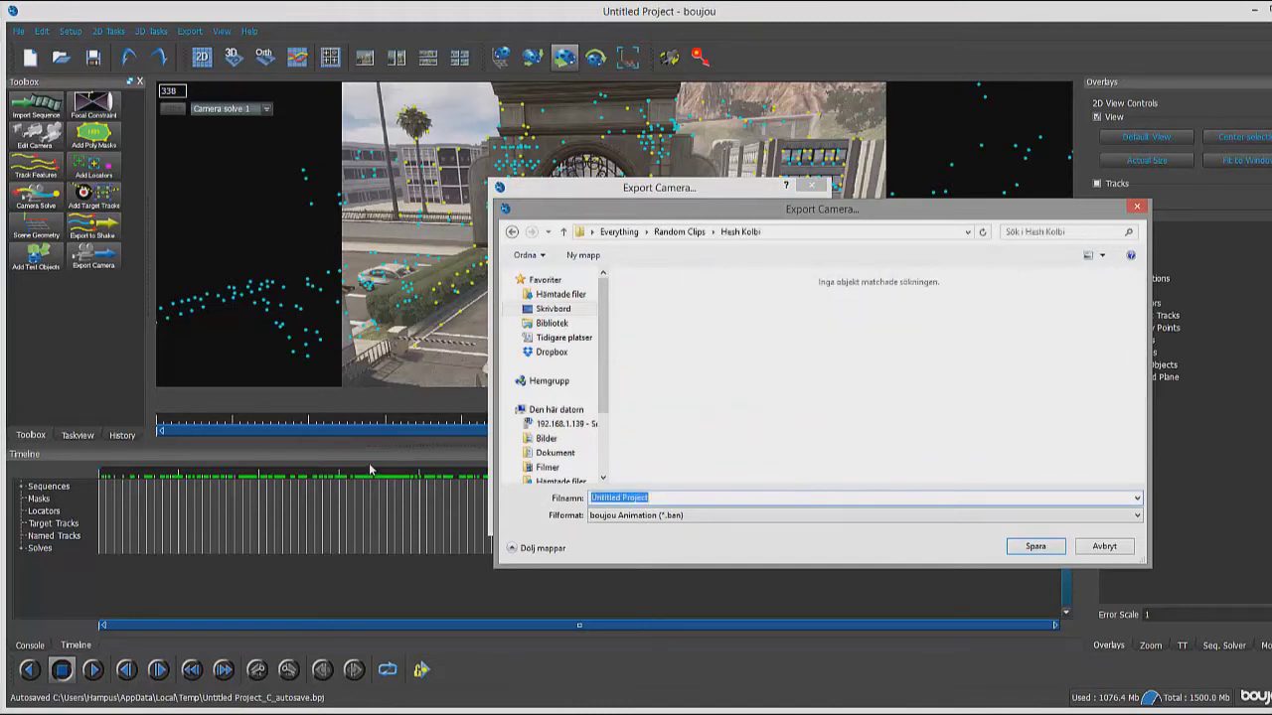
- Name the export file MT C4D and set its format to Cinema 4D (*.c4d)
text(MT C4D)
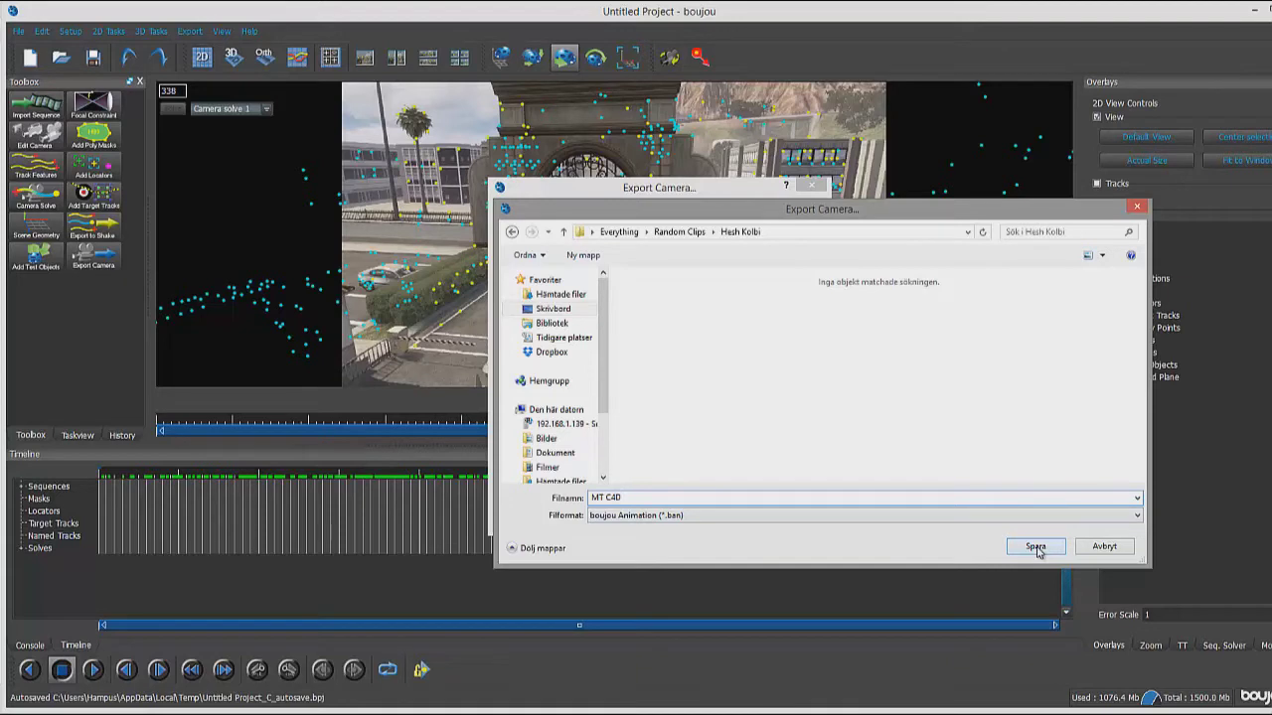
click(1133, 515)
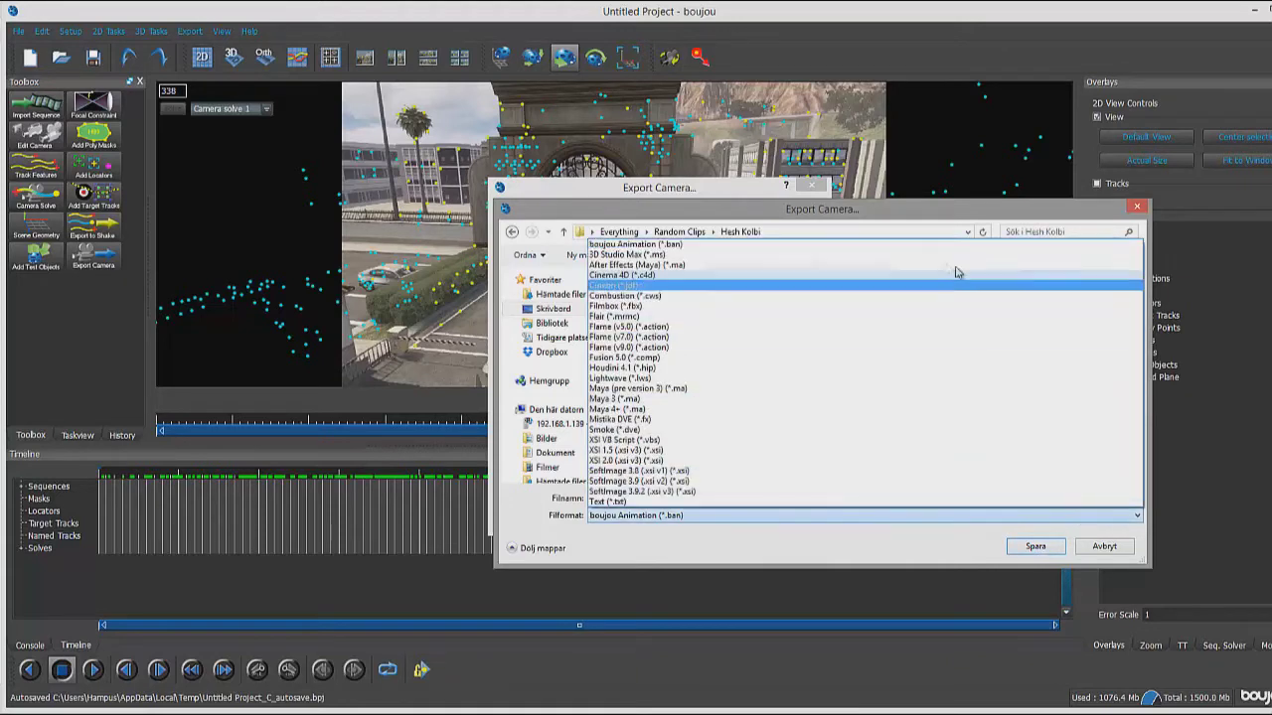
click(635, 275)
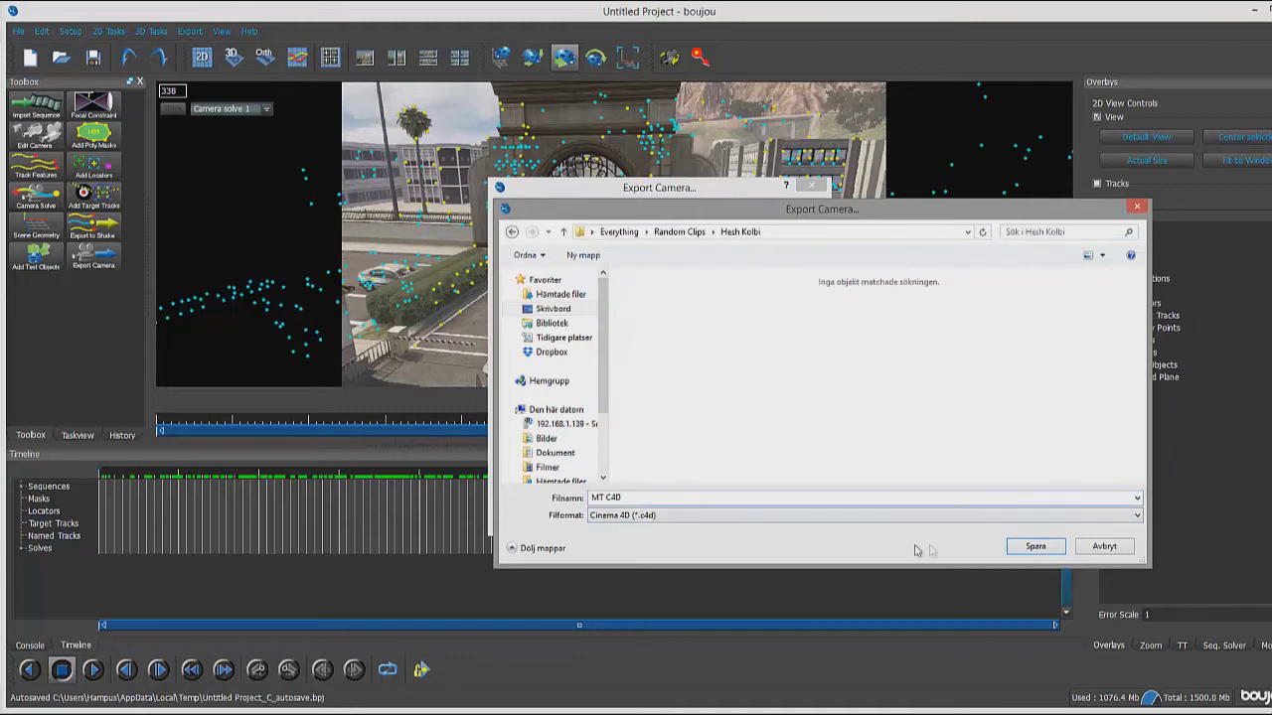
click(1035, 548)
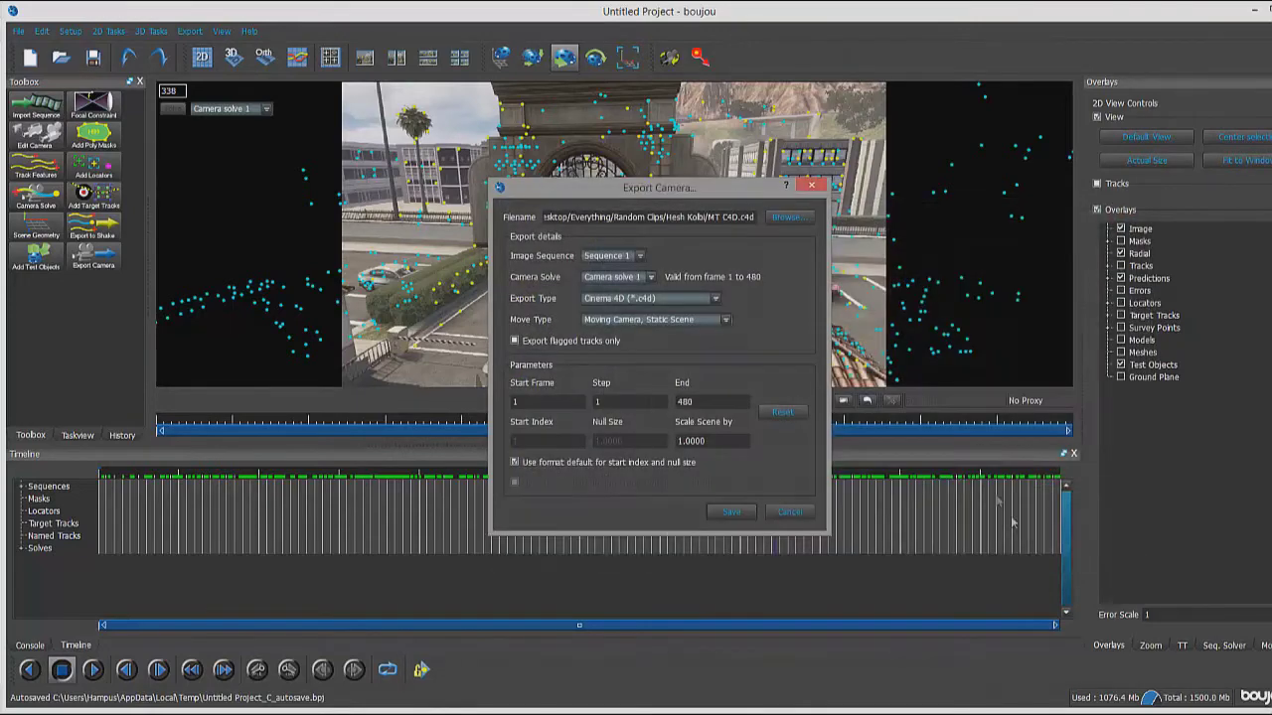
- Set the export's scene scale to 1 and save the camera solve file
double_click(728, 440)
text(1)
click(731, 513)
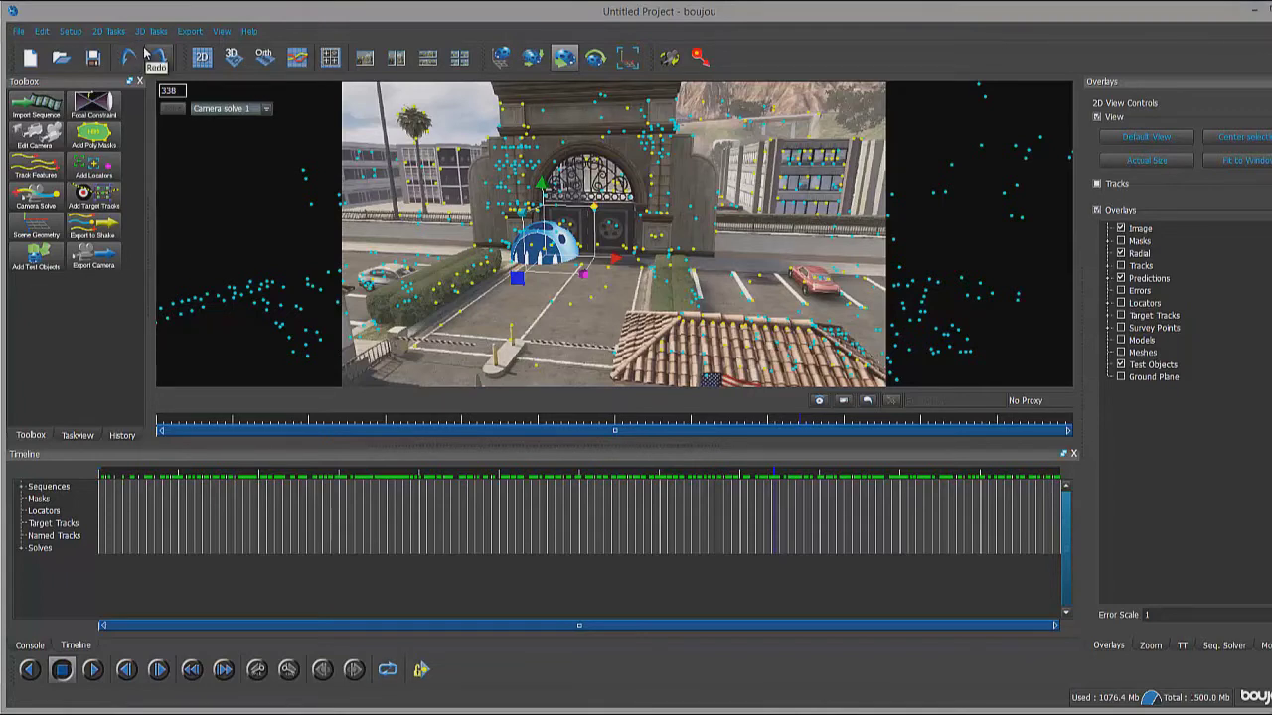
- Leave boujou and open the Everything > Random Clips > Hesh Kolbi folder in File Explorer
click(1253, 9)
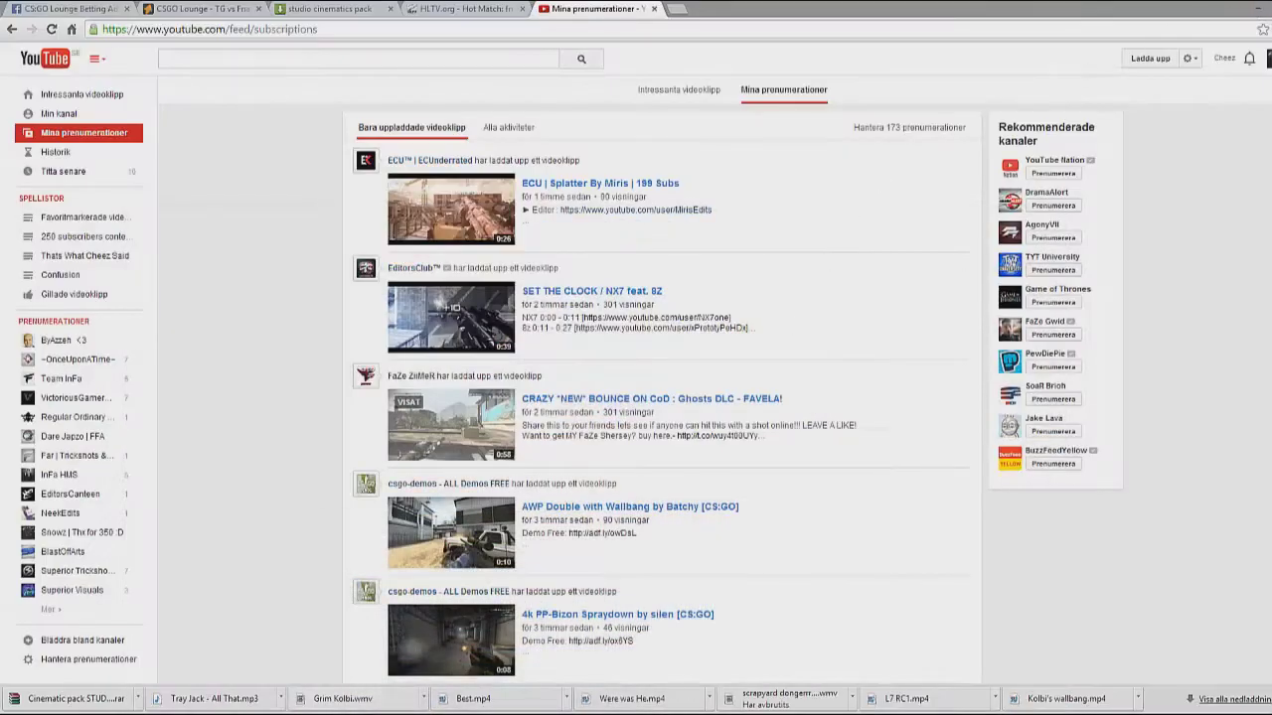
click(695, 655)
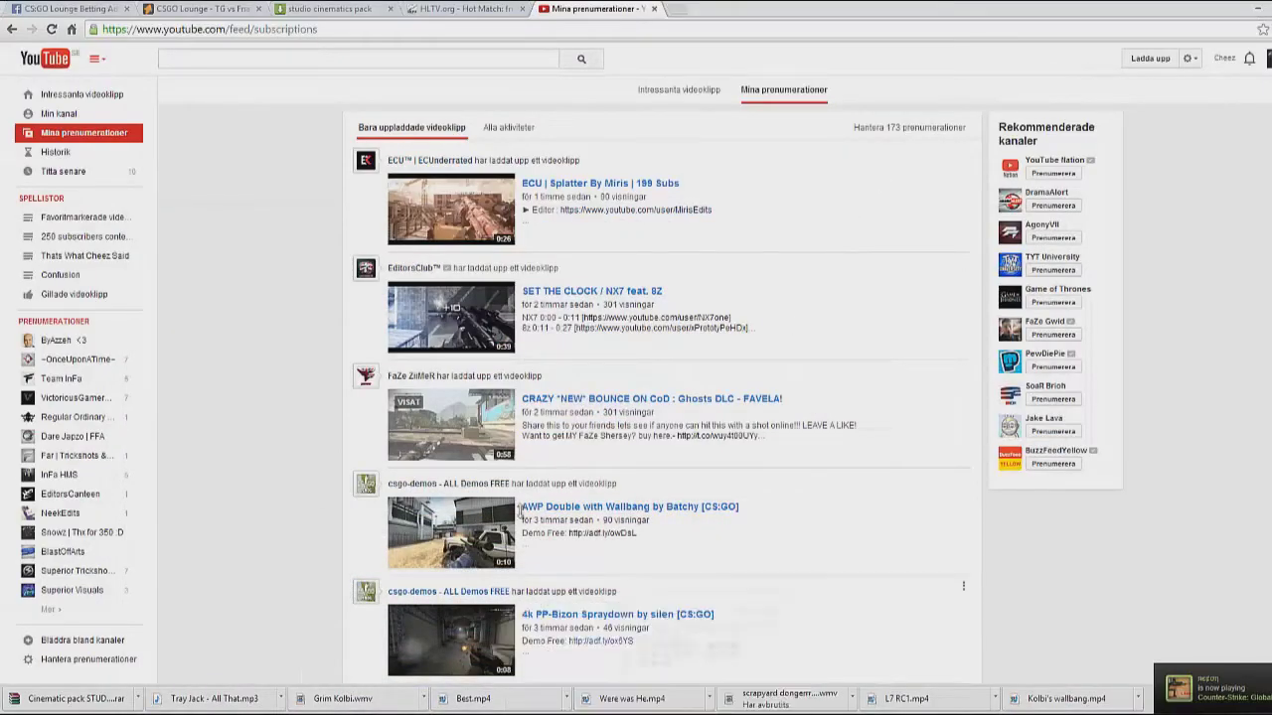
click(514, 137)
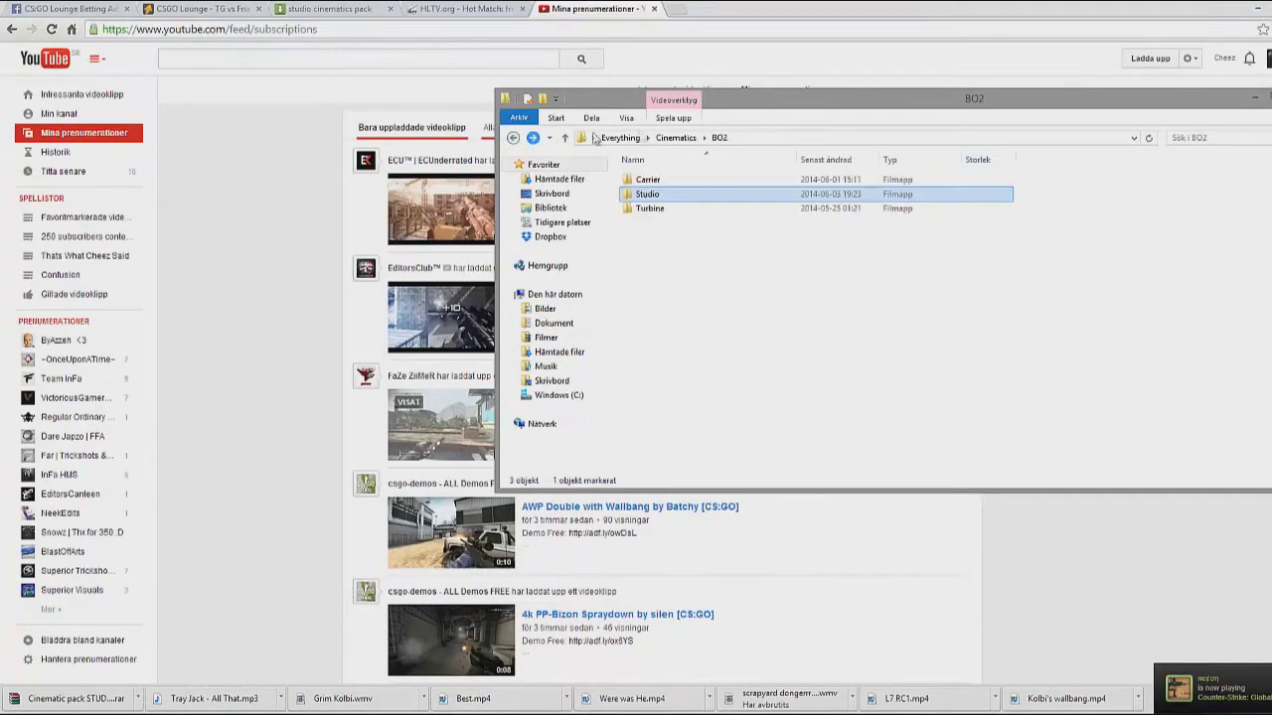
click(513, 137)
click(513, 138)
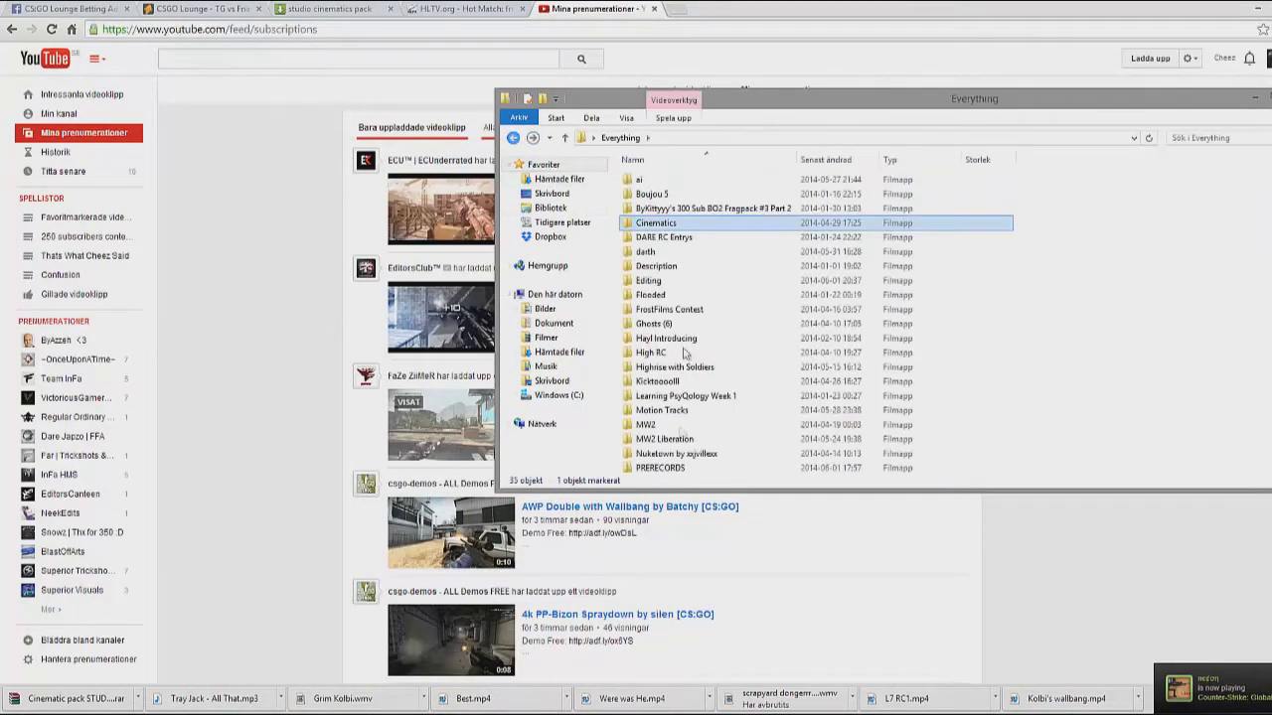
scroll(686, 354, down, 3)
click(683, 425)
double_click(683, 426)
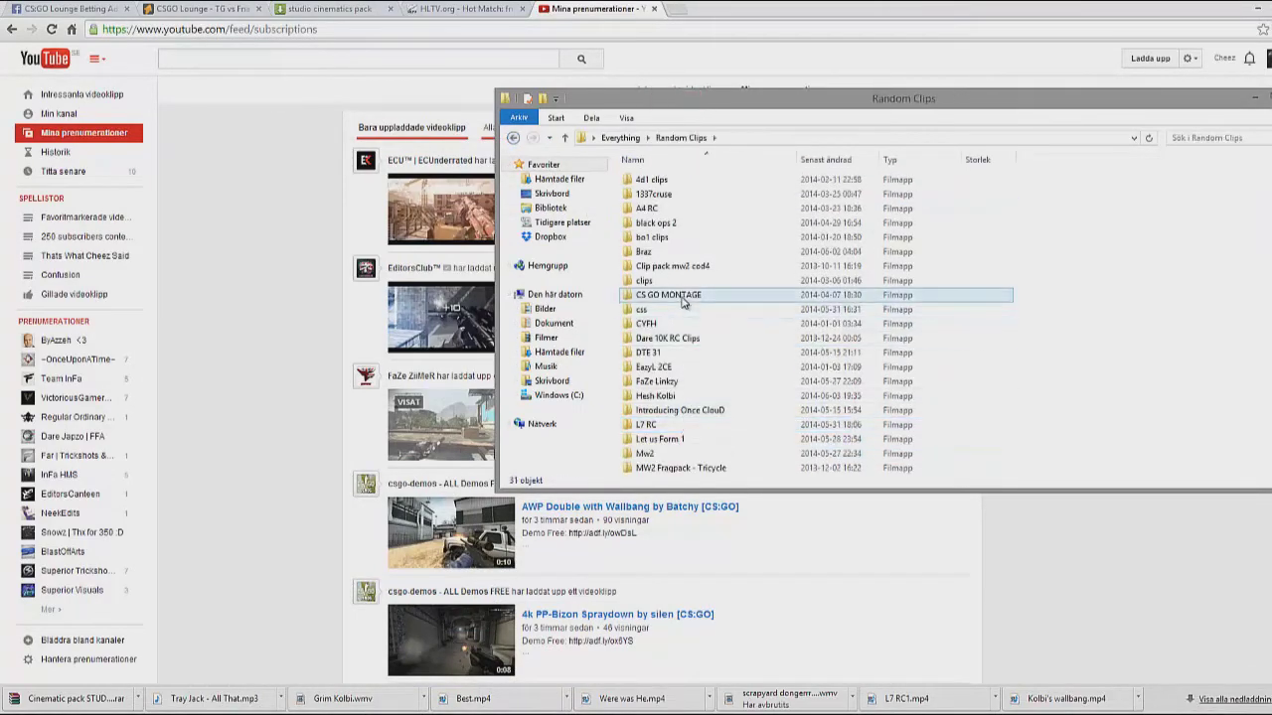
double_click(671, 395)
- Open the MT C4D file in Cinema 4D, importing it with a scale of 5 inches and textures and lights included
click(894, 269)
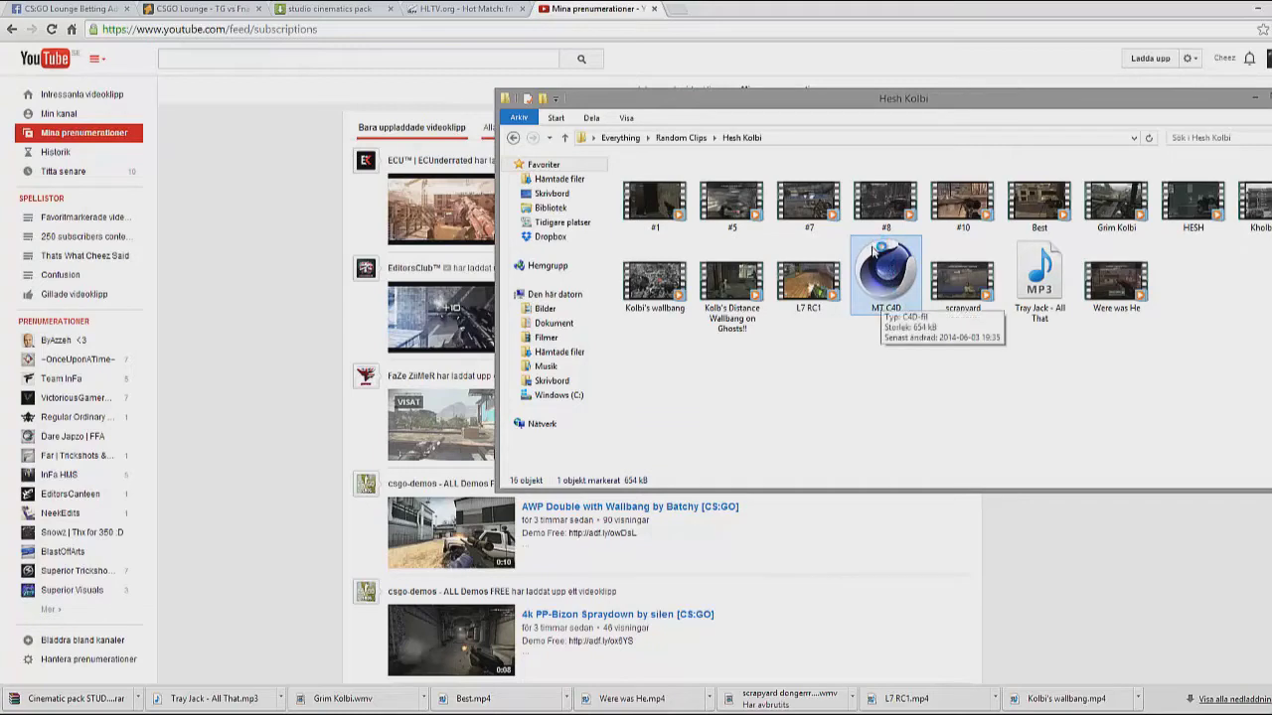
double_click(884, 272)
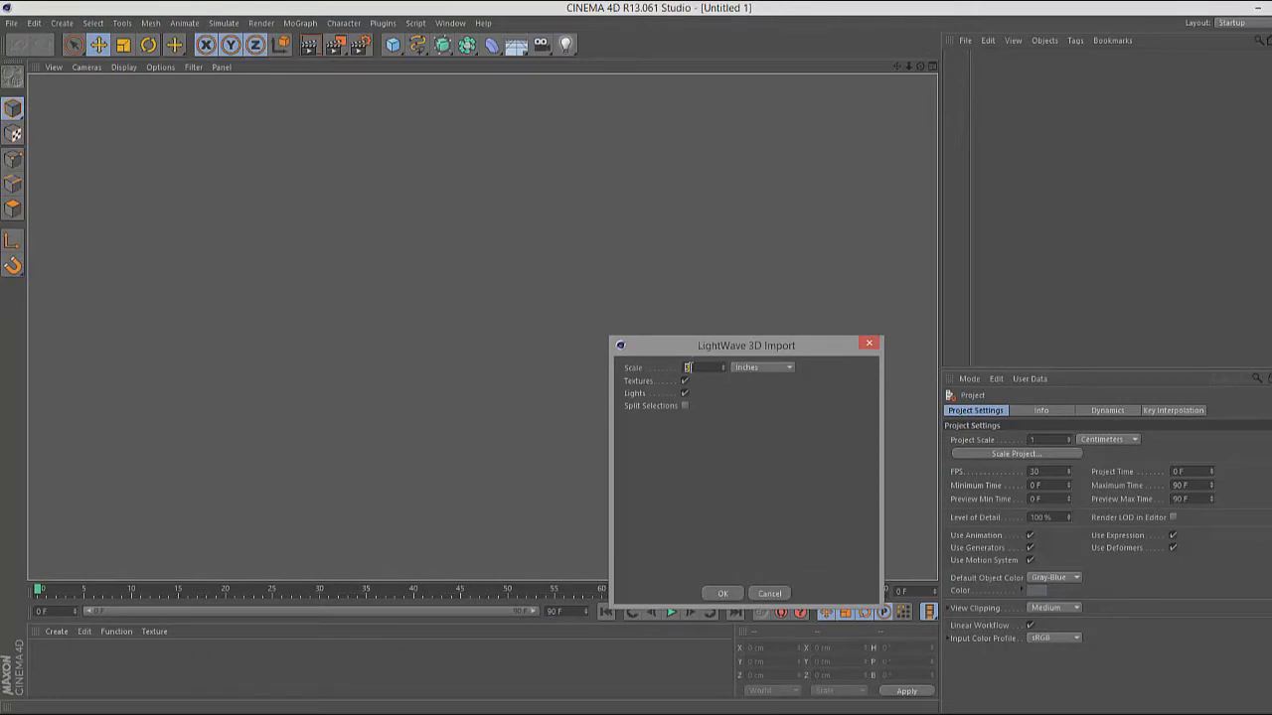
click(789, 367)
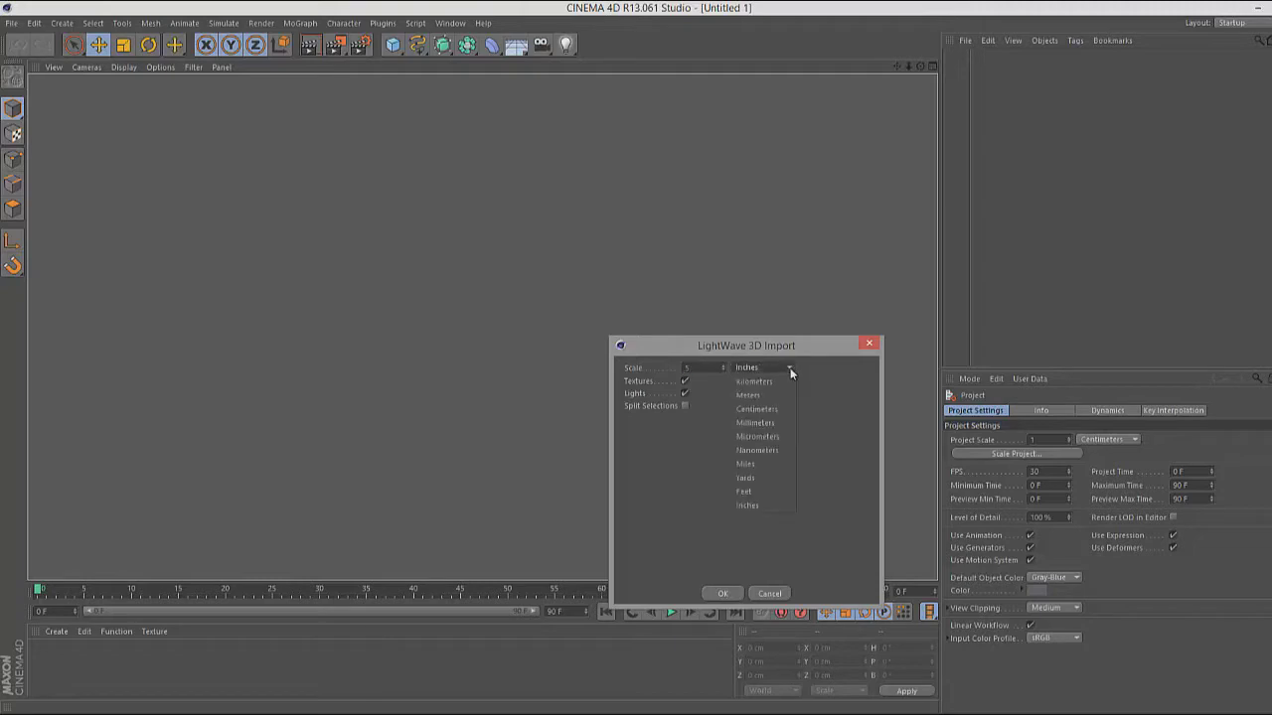
click(773, 507)
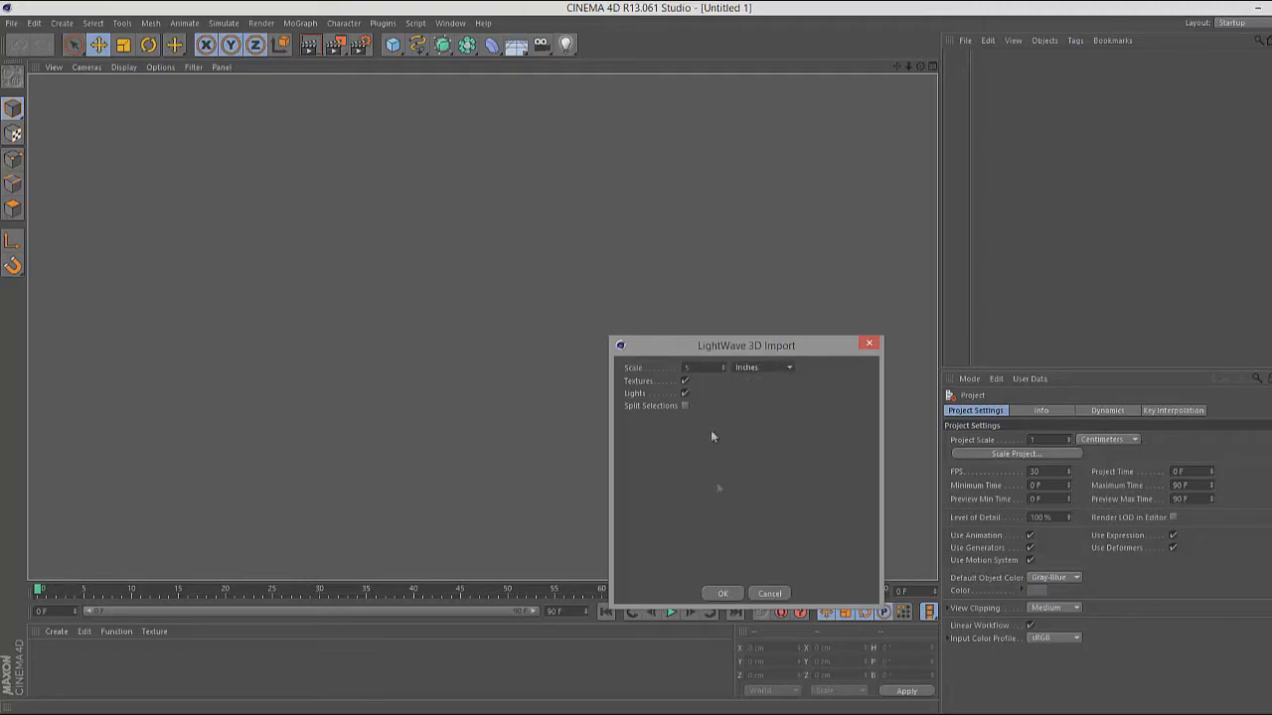
click(719, 595)
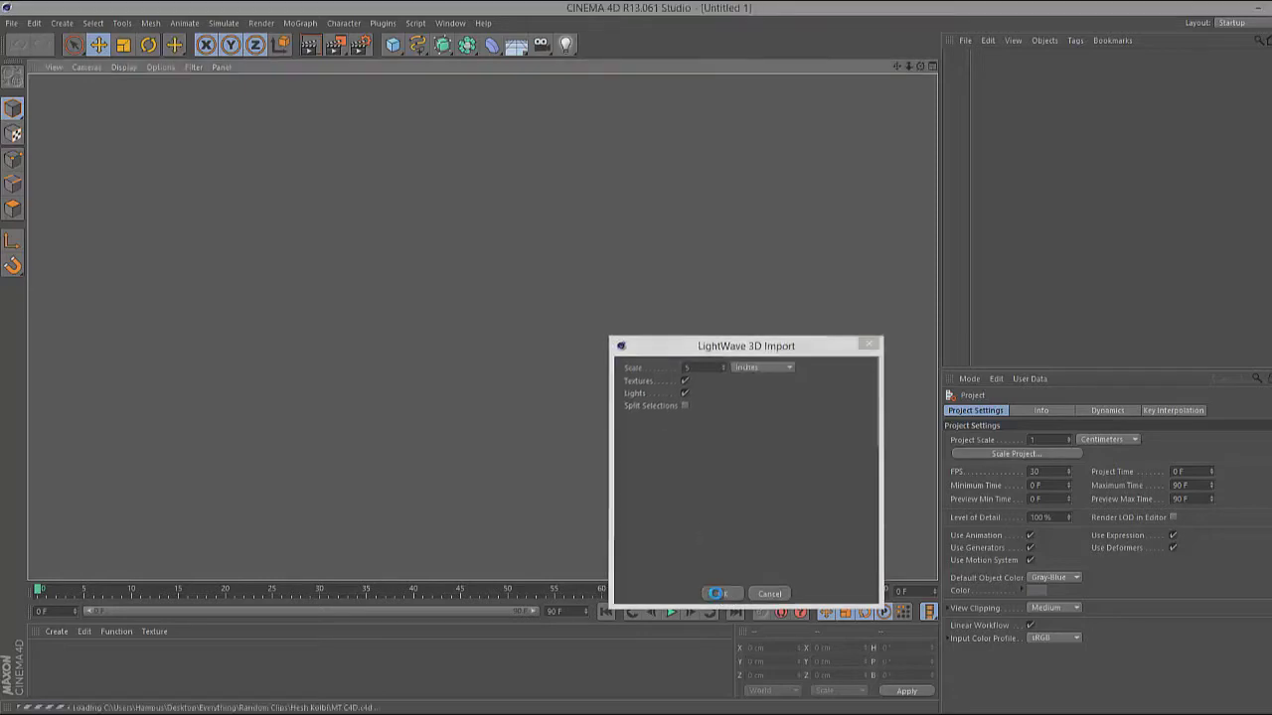
- Create a new material and start choosing an image file for its color texture
double_click(70, 655)
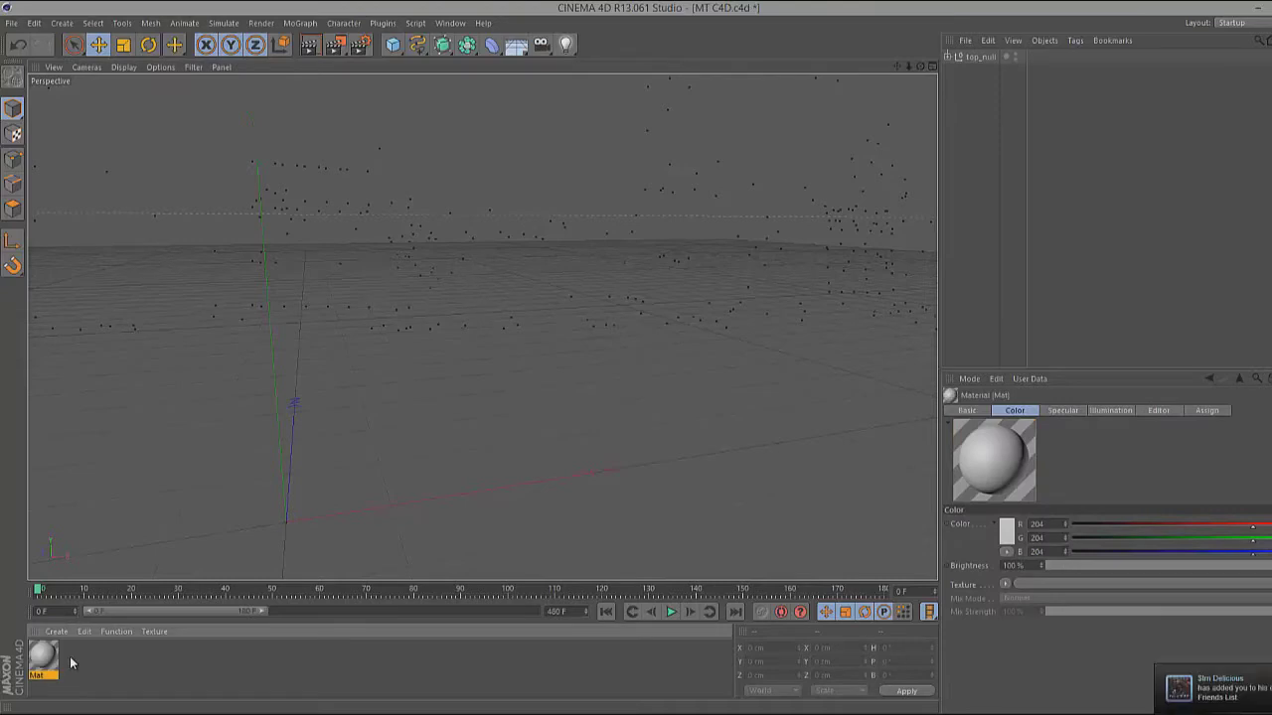
double_click(44, 654)
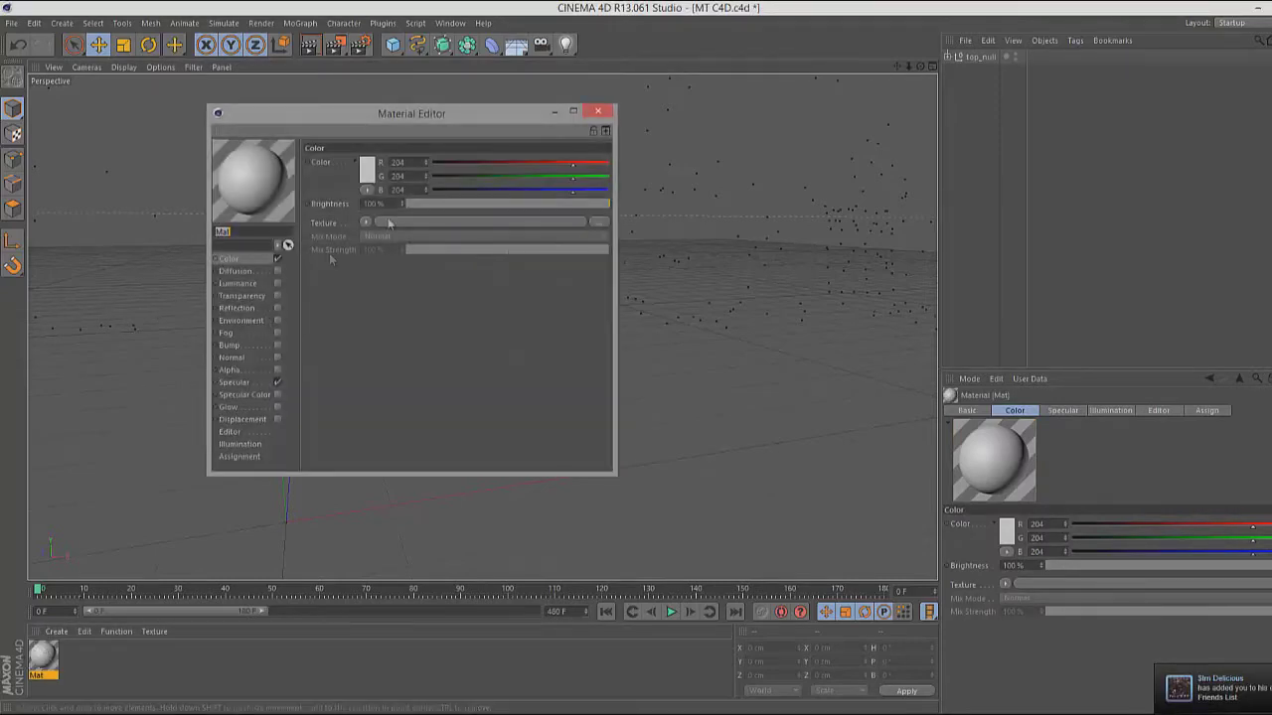
click(515, 221)
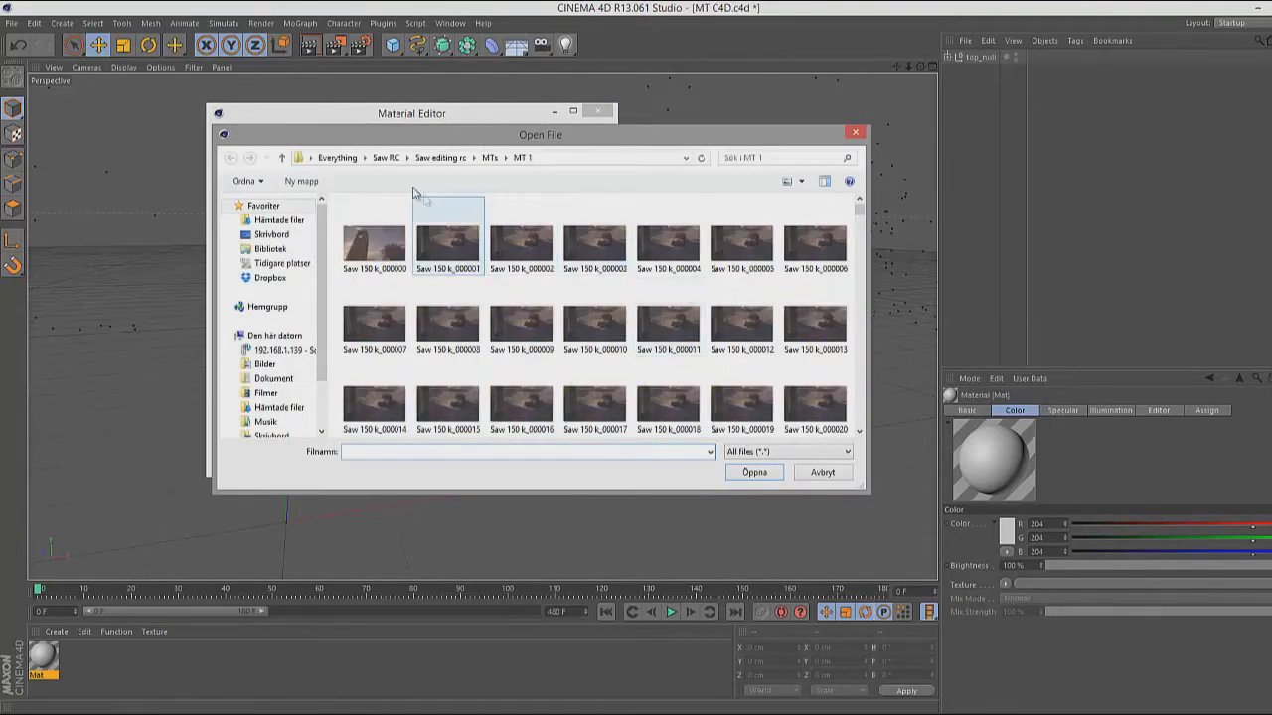
- Browse to the Everything > Cinematics > BO2 > Studio > MT pics folder for the texture image
click(335, 158)
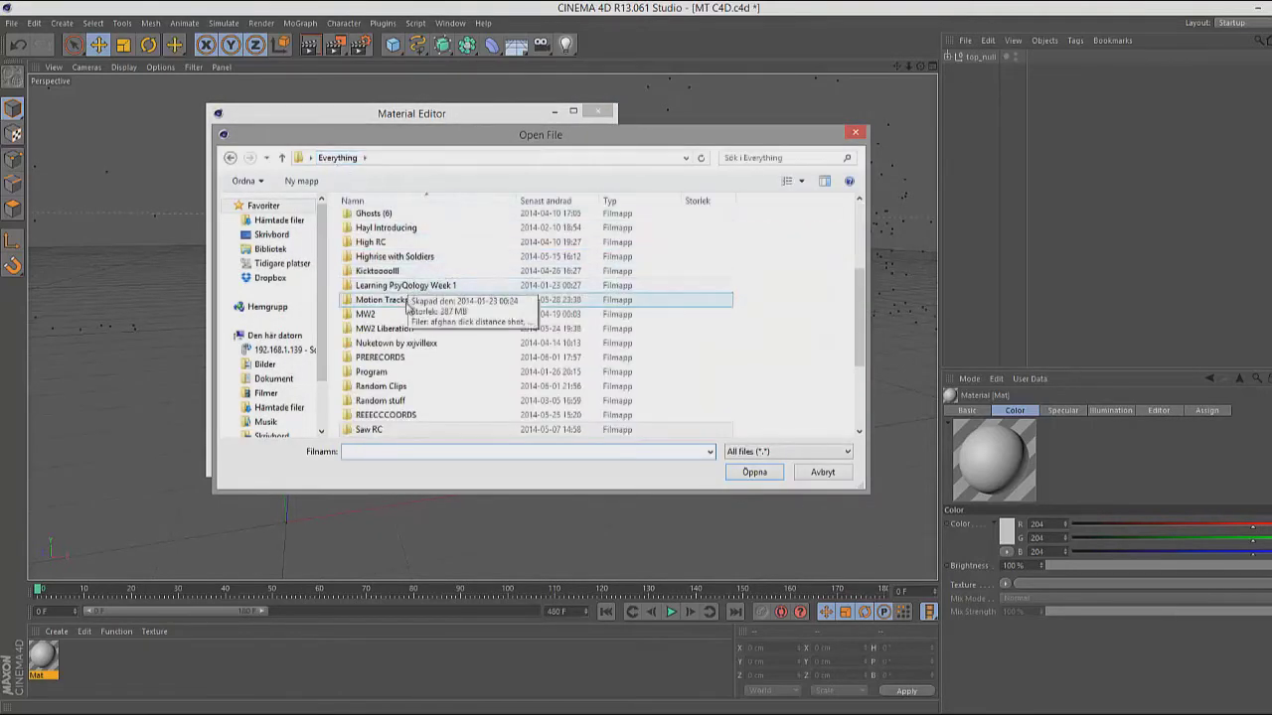
drag(861, 309, 860, 247)
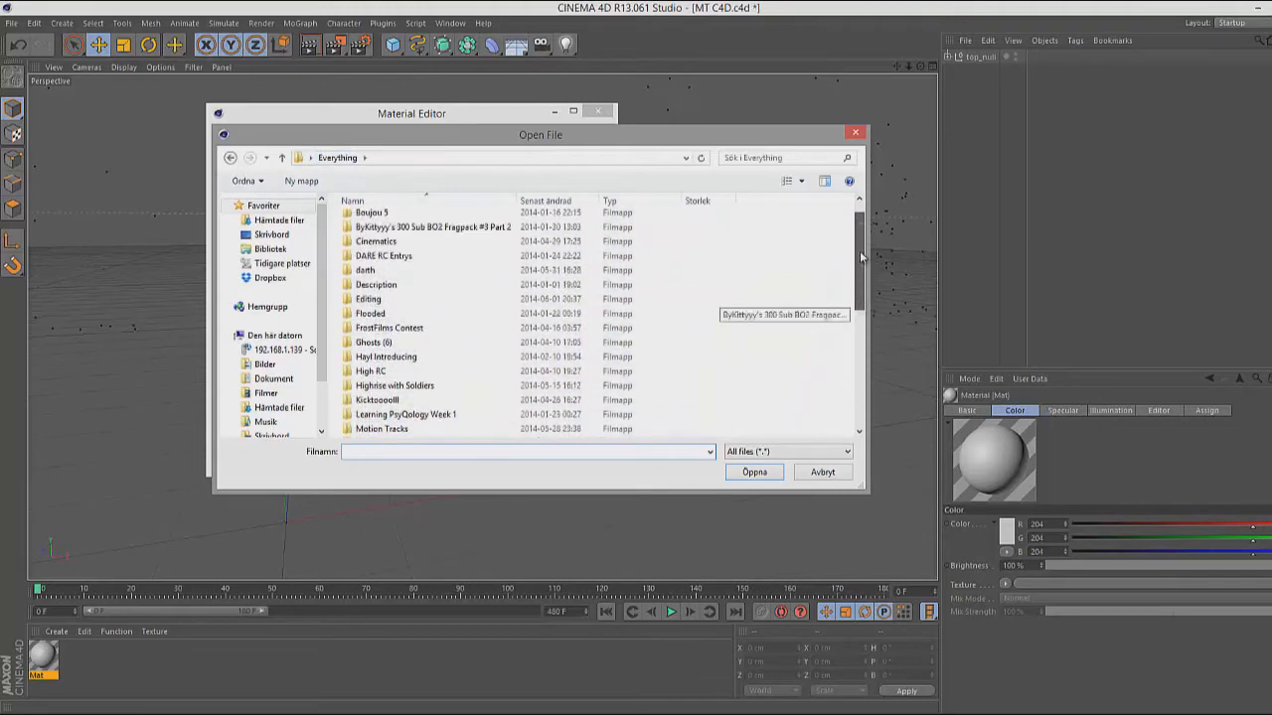
double_click(372, 242)
double_click(381, 241)
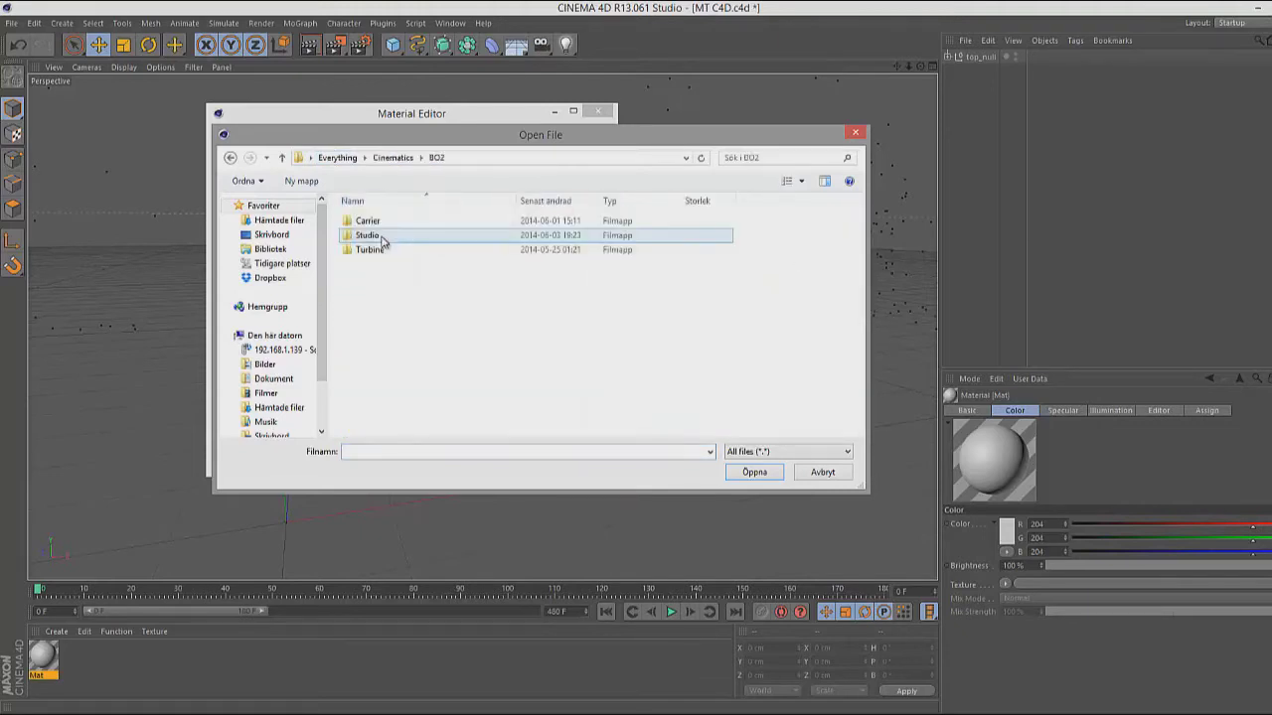
double_click(381, 236)
double_click(372, 238)
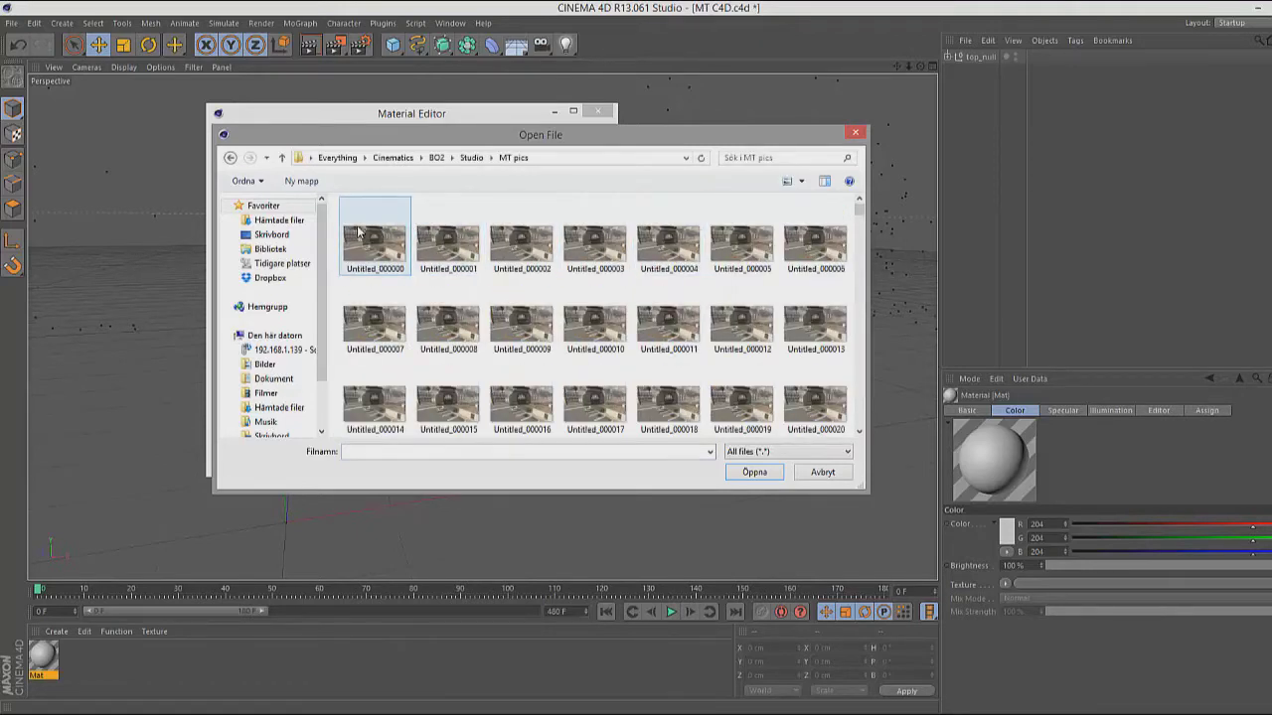
- Load Untitled_000000 as the material's color texture without copying it to the project location, and close the material's settings
click(360, 232)
click(771, 474)
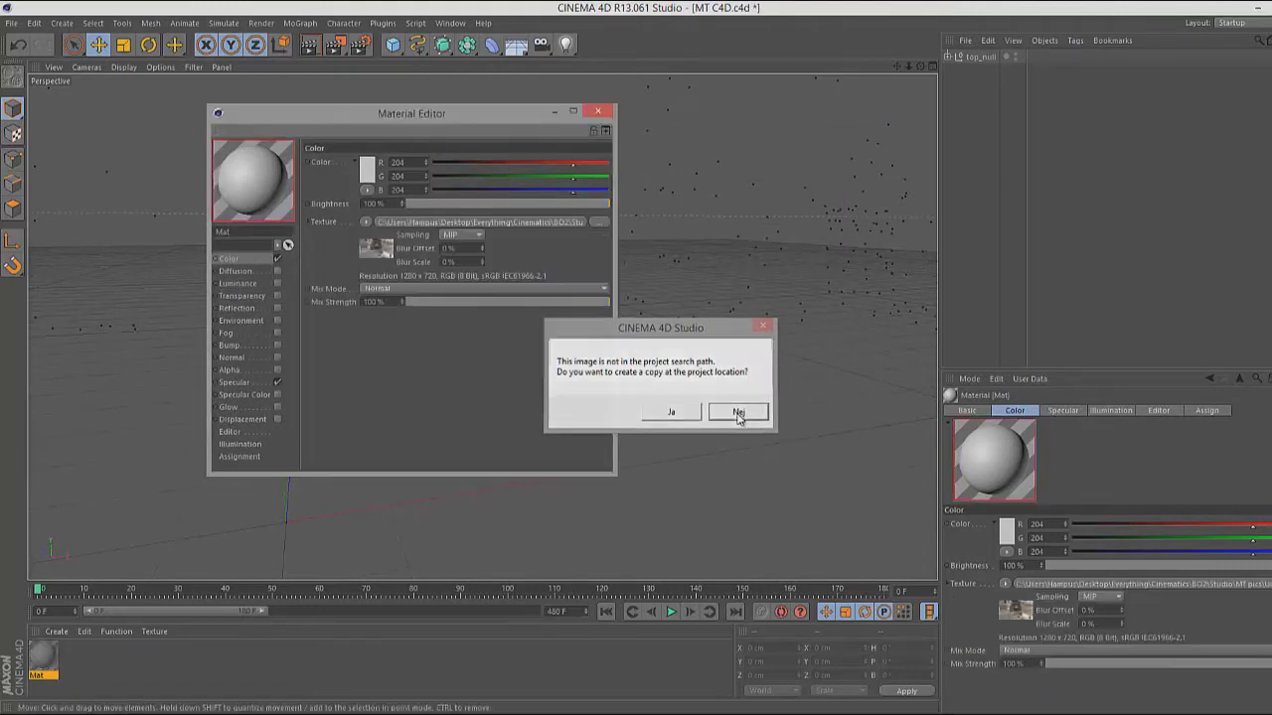
click(738, 413)
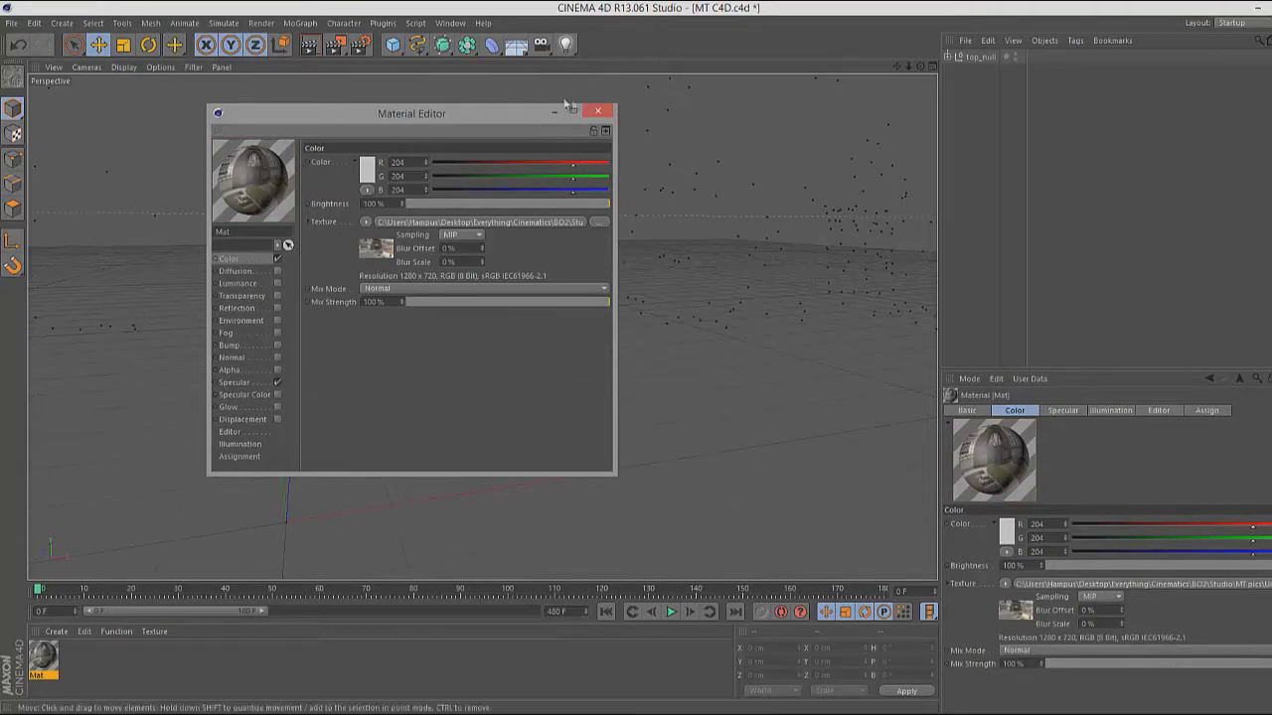
click(598, 111)
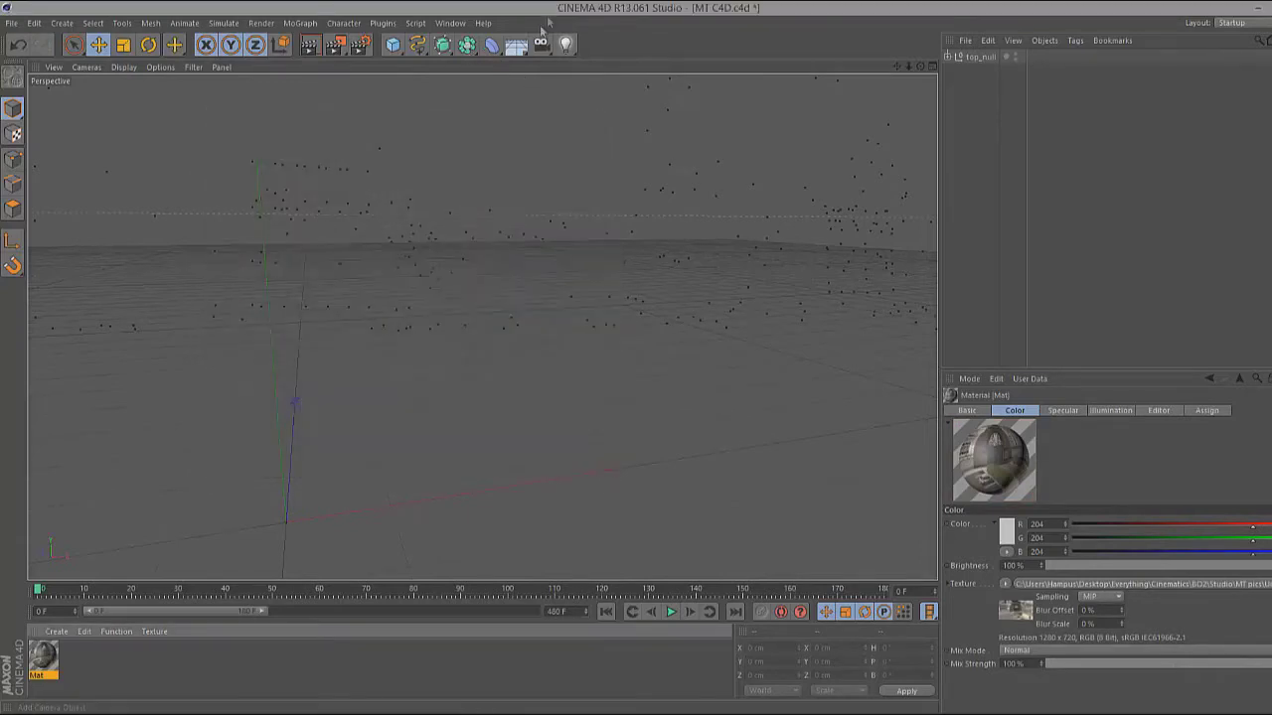
- Add a Background object to the scene and apply the image material to it
click(519, 47)
click(585, 163)
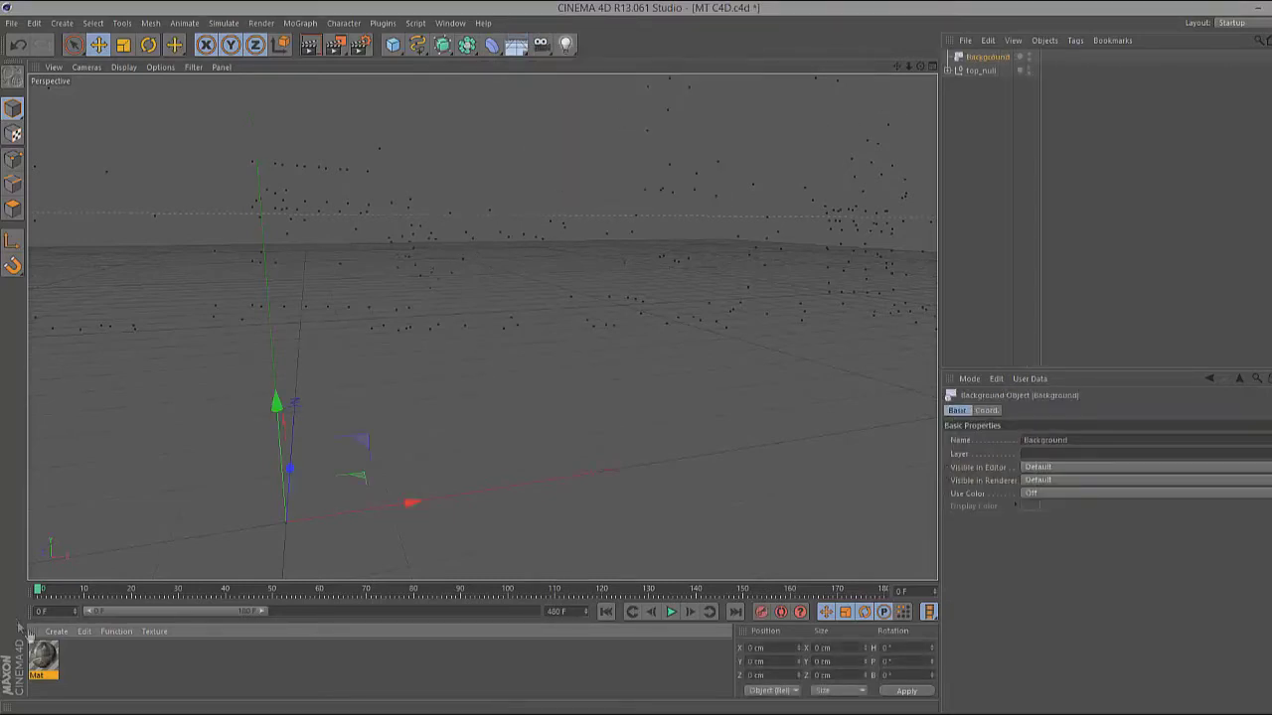
drag(44, 653, 996, 57)
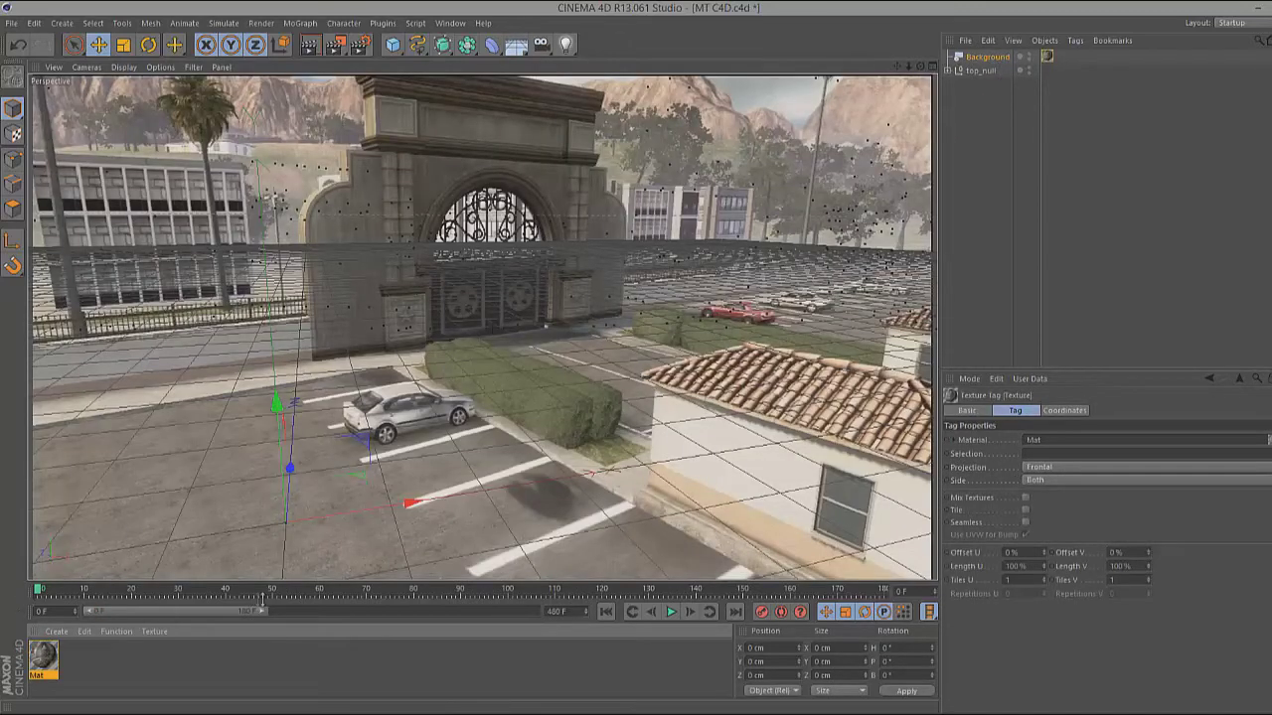
- Extend the timeline's preview range to cover all 480 frames
drag(263, 609, 558, 610)
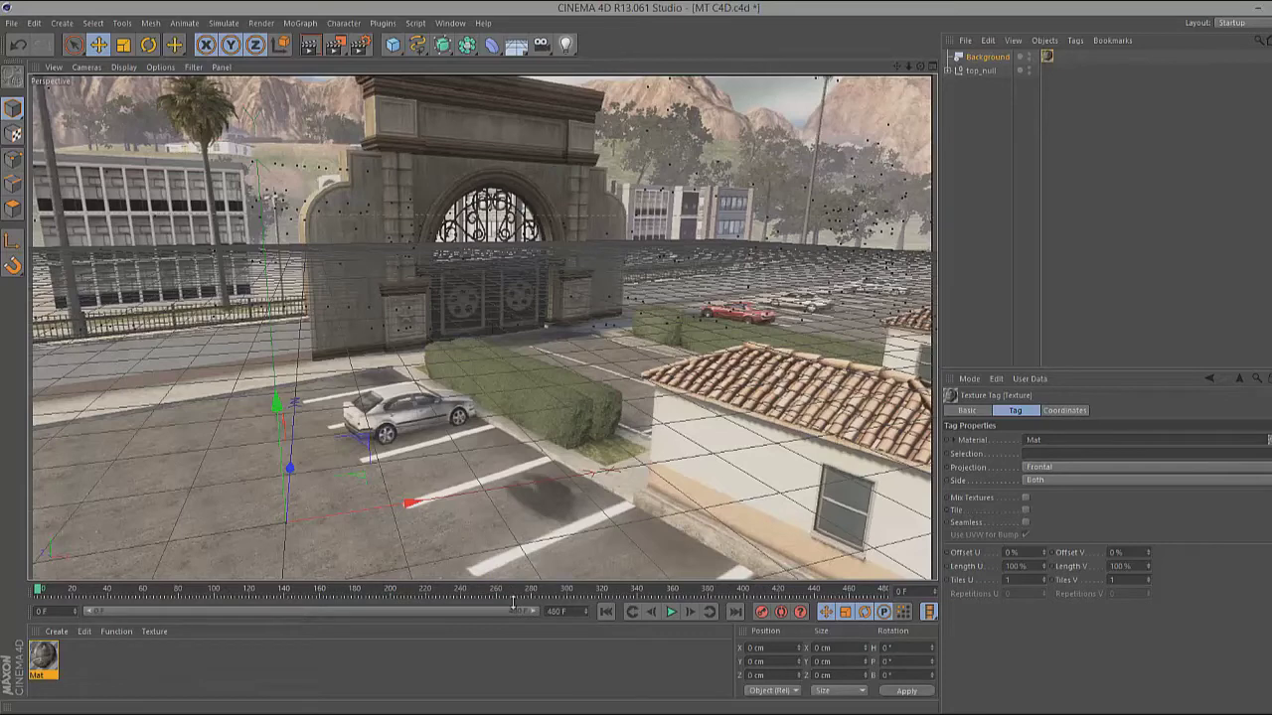
mouse_move(535, 612)
mouse_down()
mouse_move(271, 606)
mouse_move(542, 609)
mouse_up()
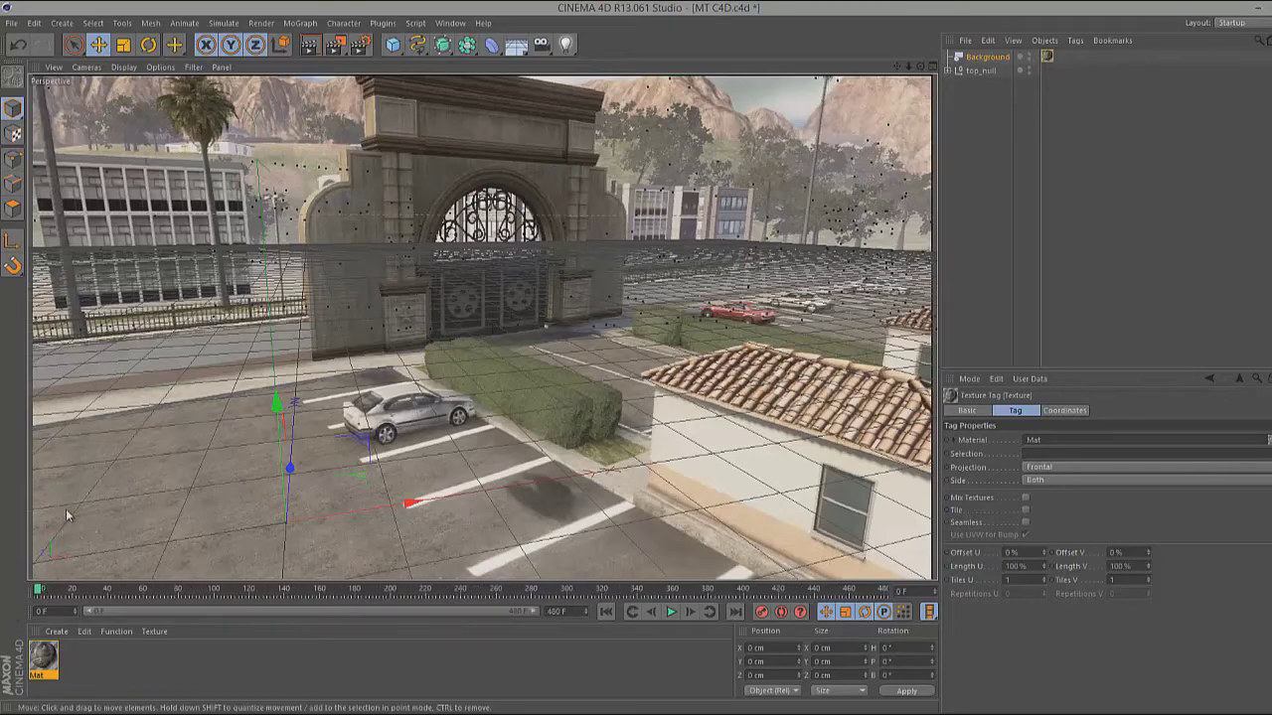
mouse_move(37, 589)
mouse_down()
mouse_move(435, 581)
mouse_move(36, 589)
mouse_up()
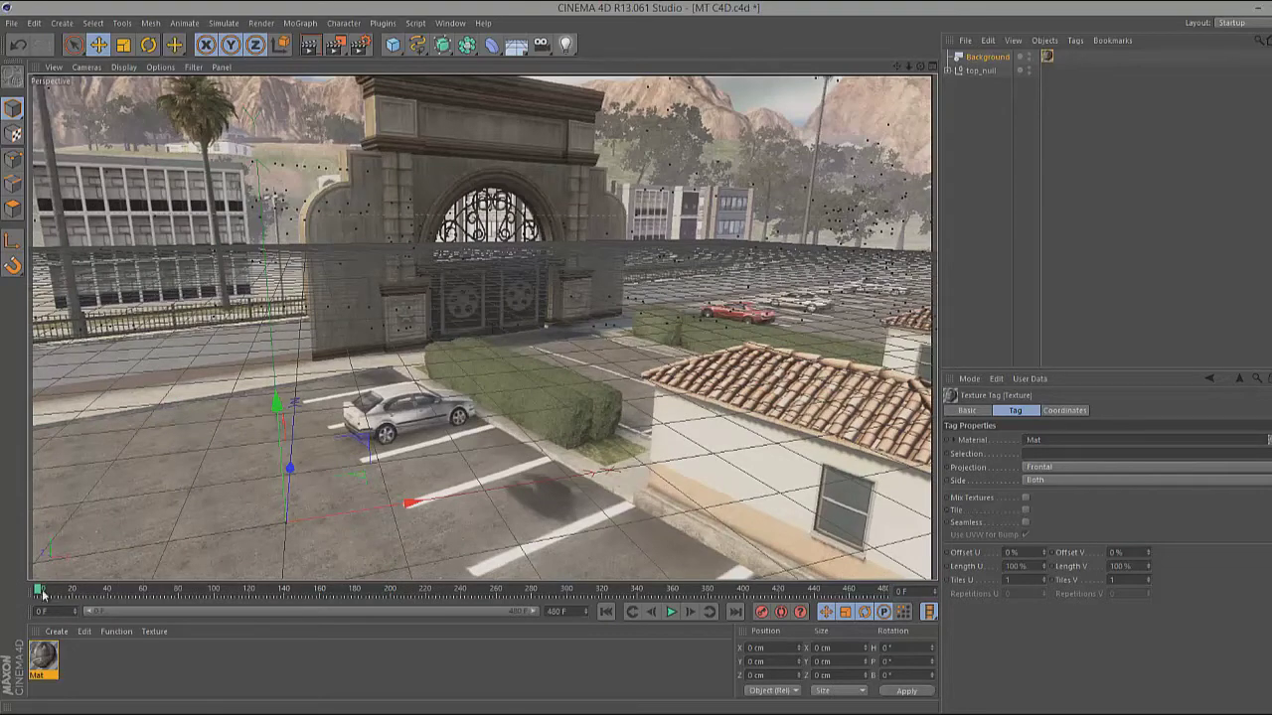
- Calculate the animation frame range of the background material's texture from the image sequence and close the material's settings
double_click(45, 655)
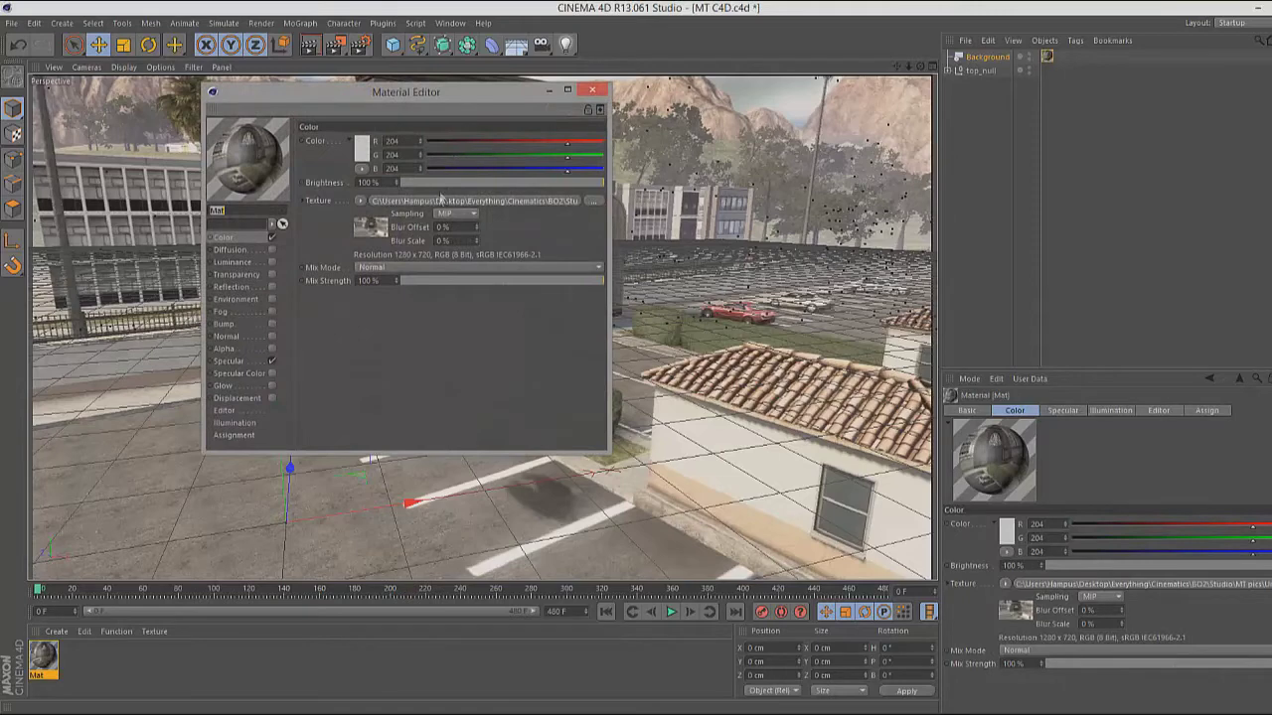
click(513, 198)
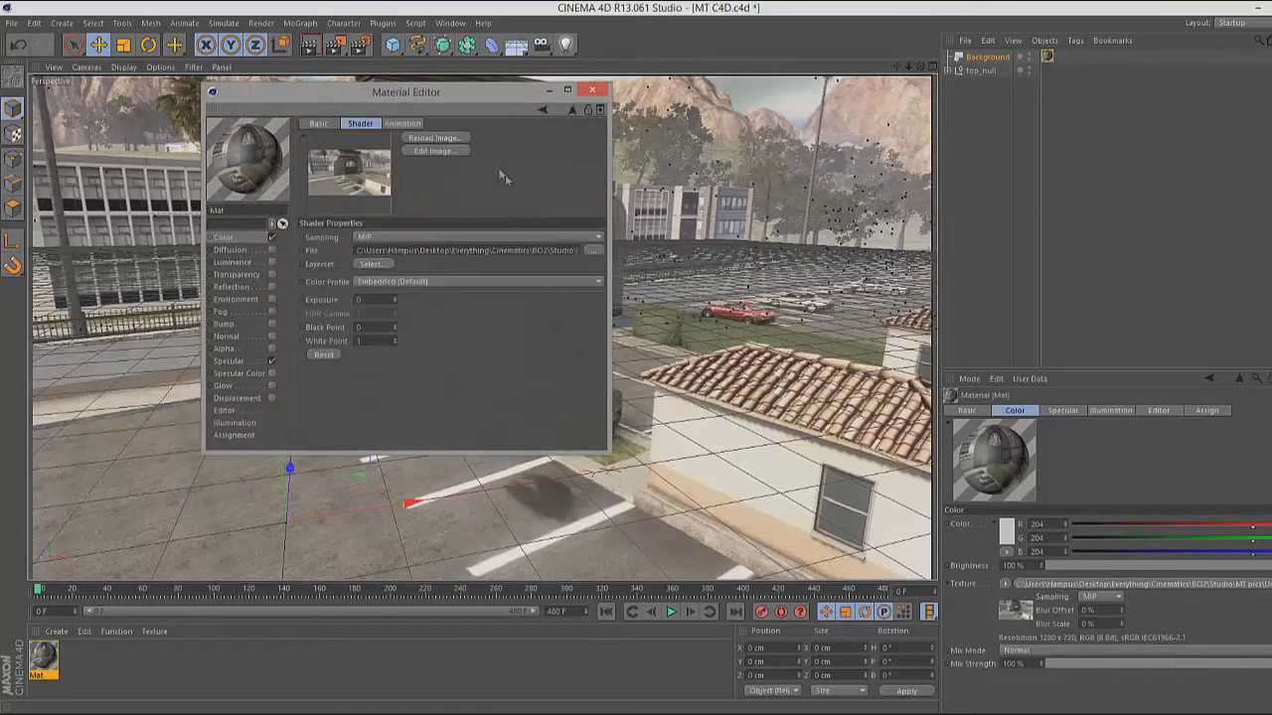
click(392, 124)
click(331, 351)
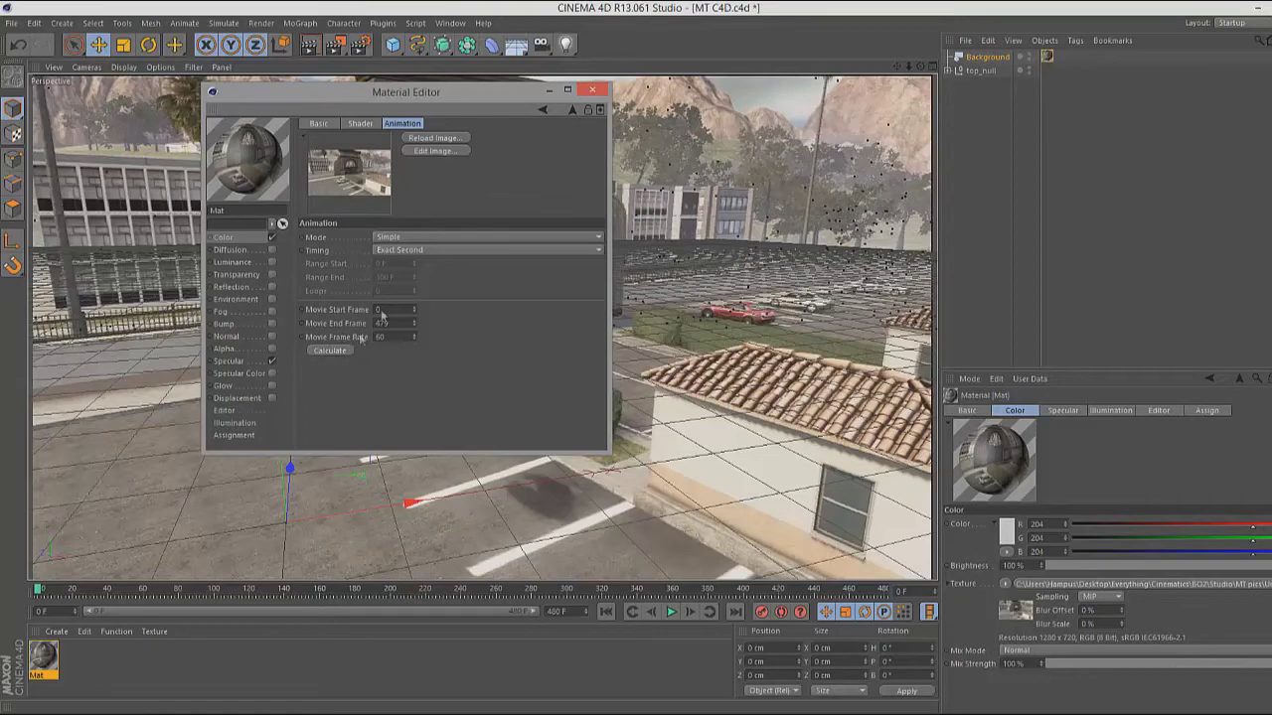
click(591, 90)
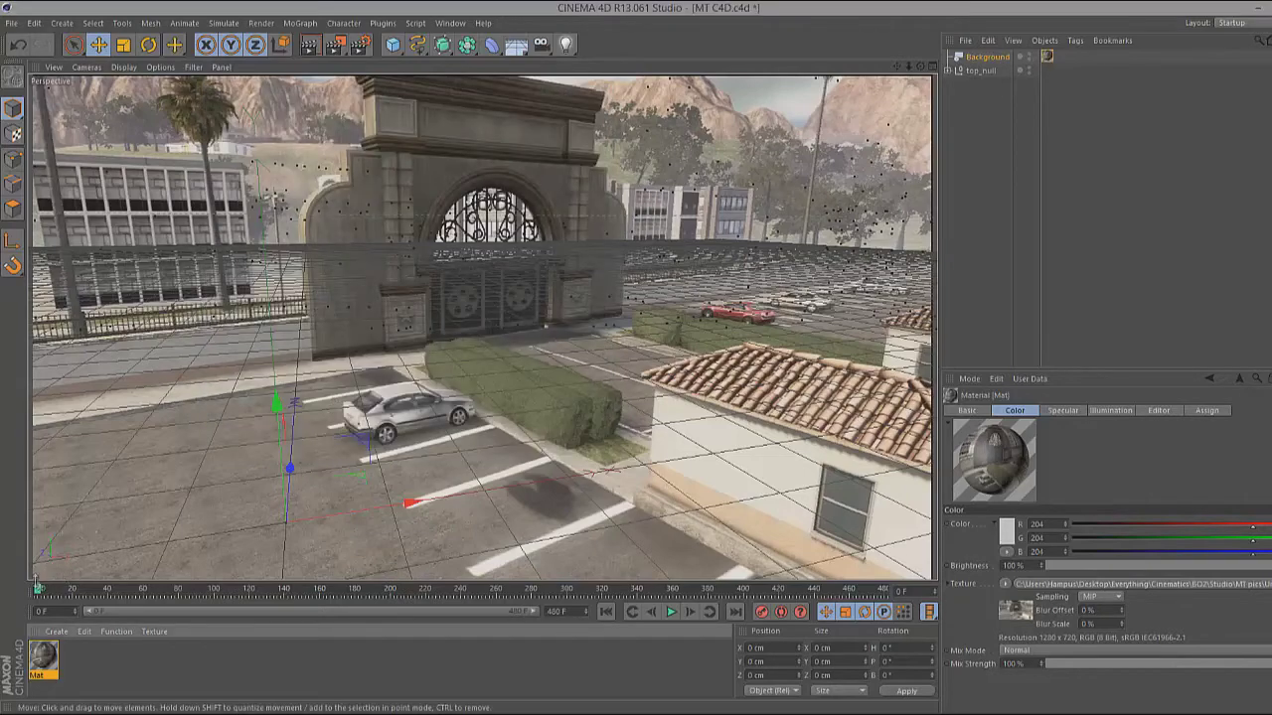
mouse_move(38, 590)
mouse_down()
mouse_move(661, 584)
mouse_move(556, 565)
mouse_move(293, 558)
mouse_move(40, 586)
mouse_up()
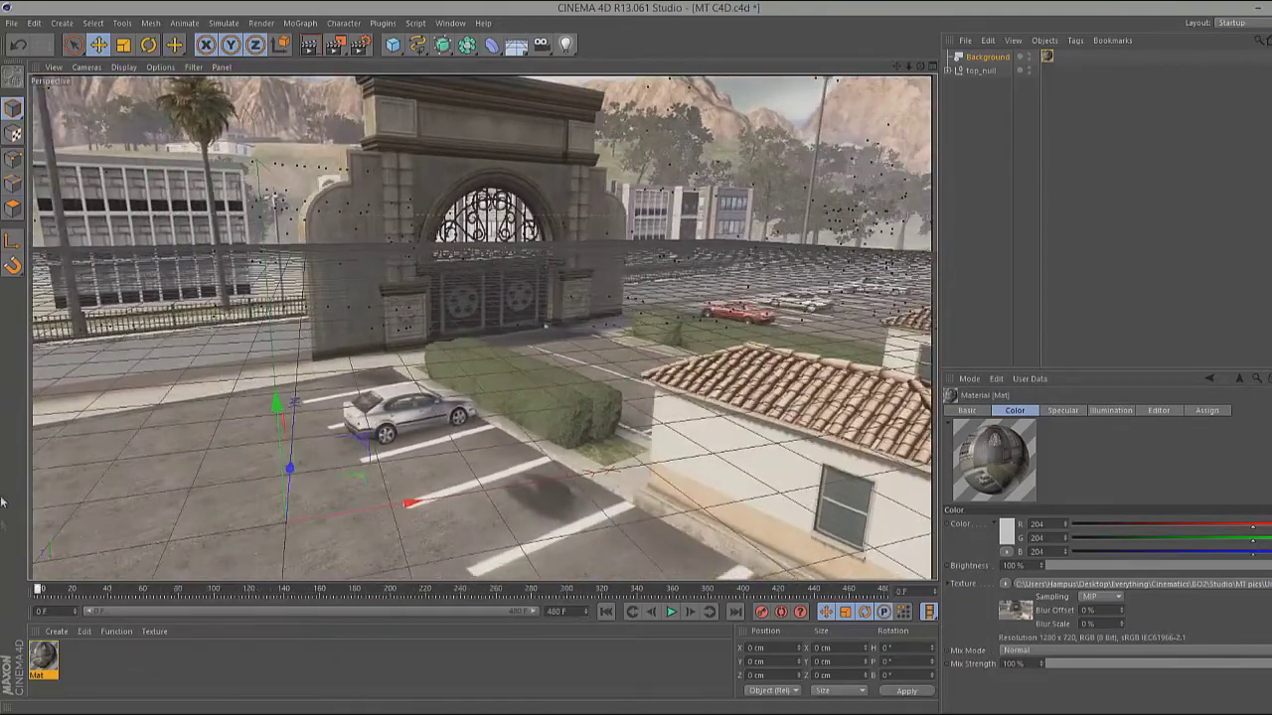
- Add a MoText object to the scene and set its text to TUTORIAL
click(308, 24)
click(318, 181)
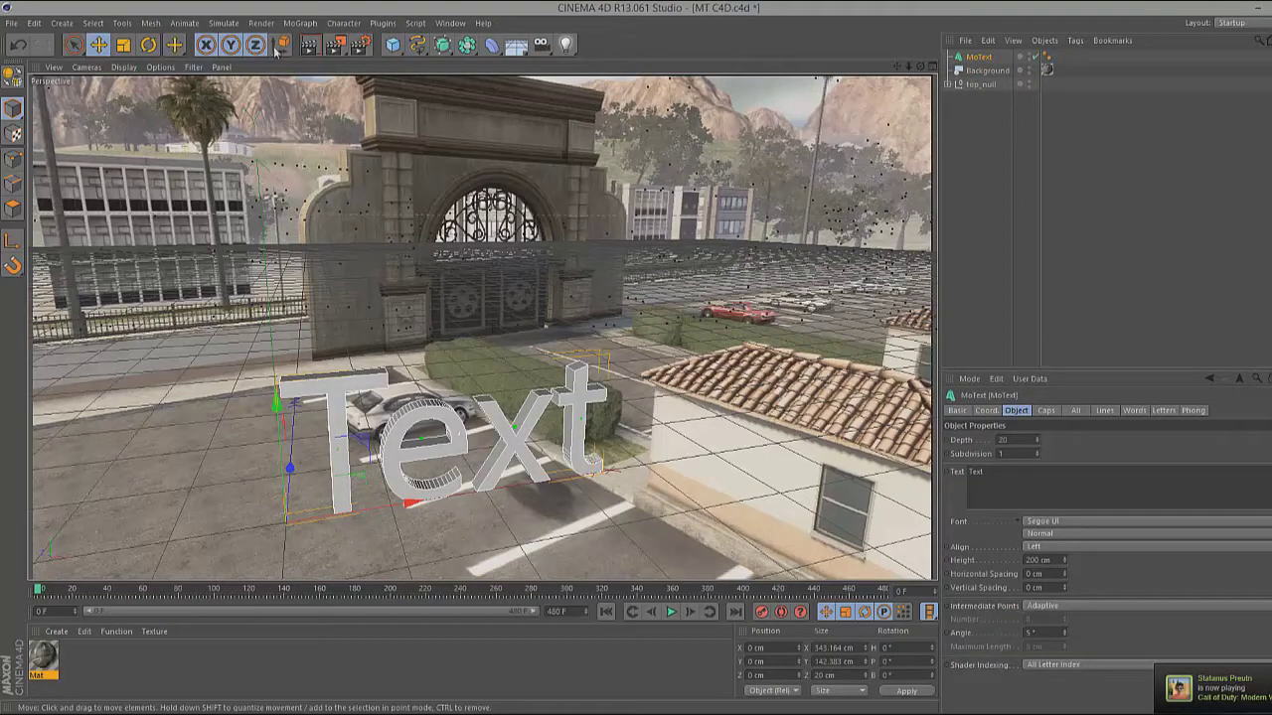
click(300, 22)
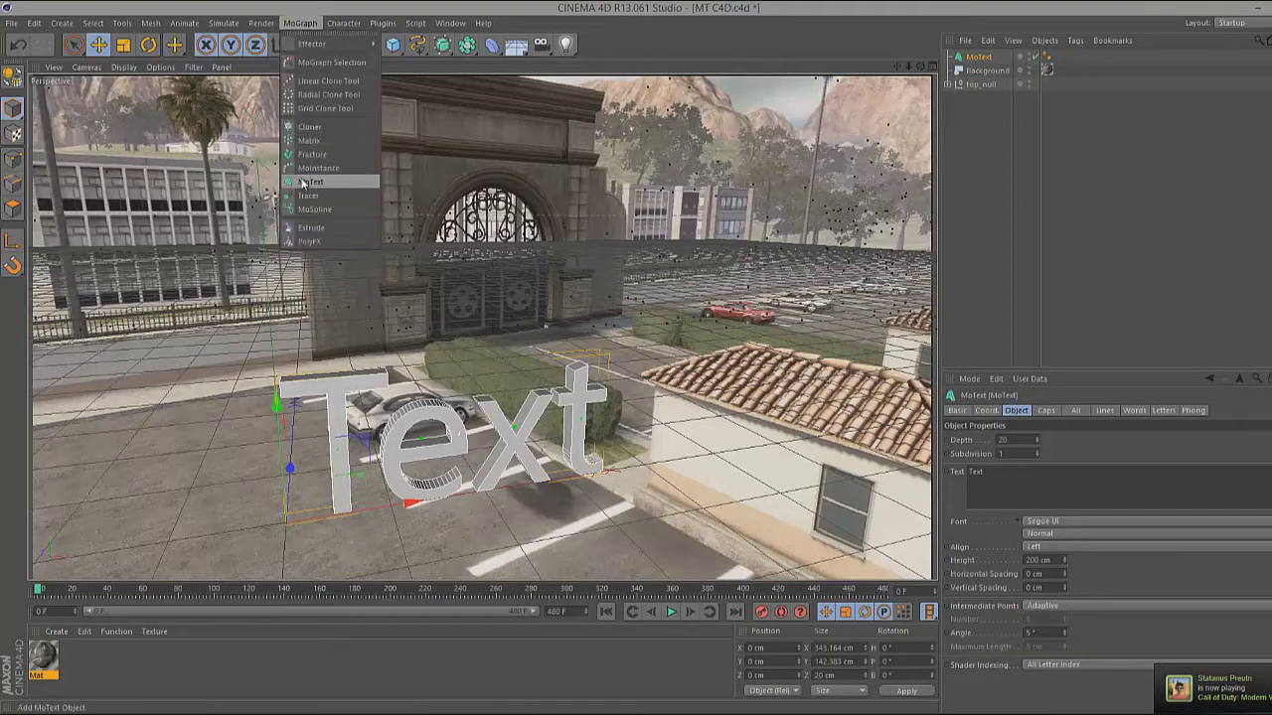
click(999, 474)
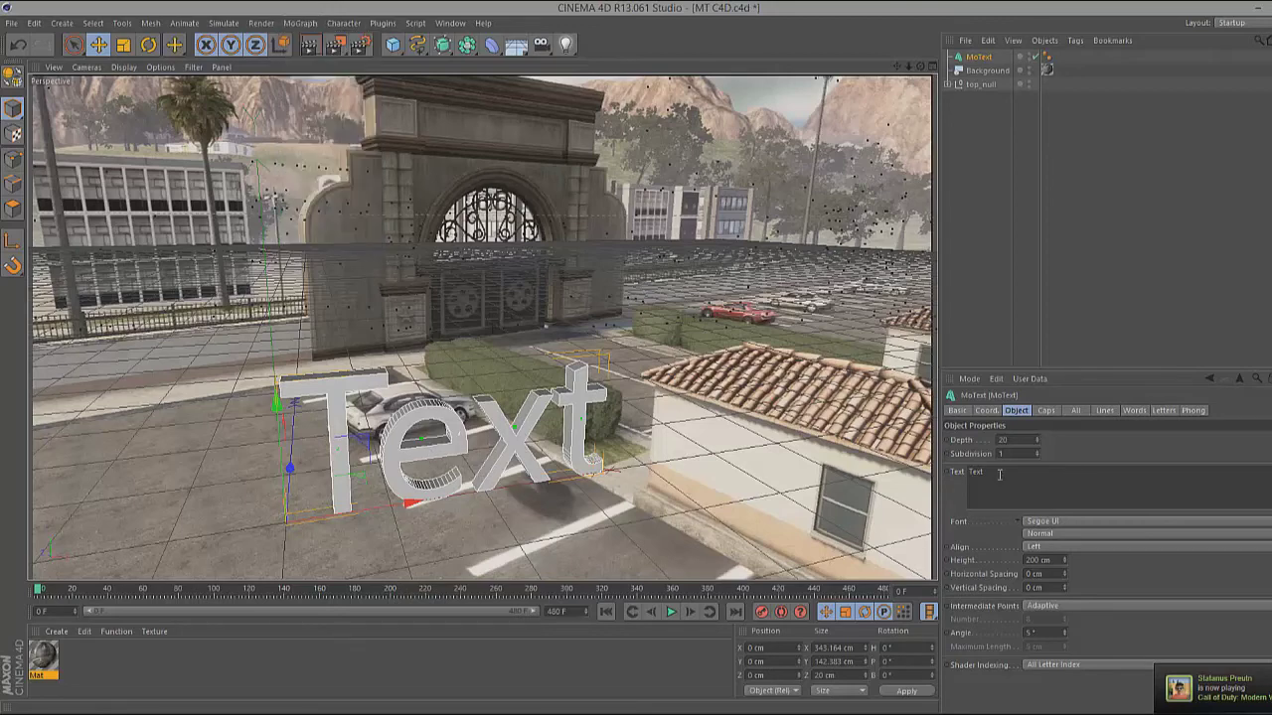
double_click(1000, 474)
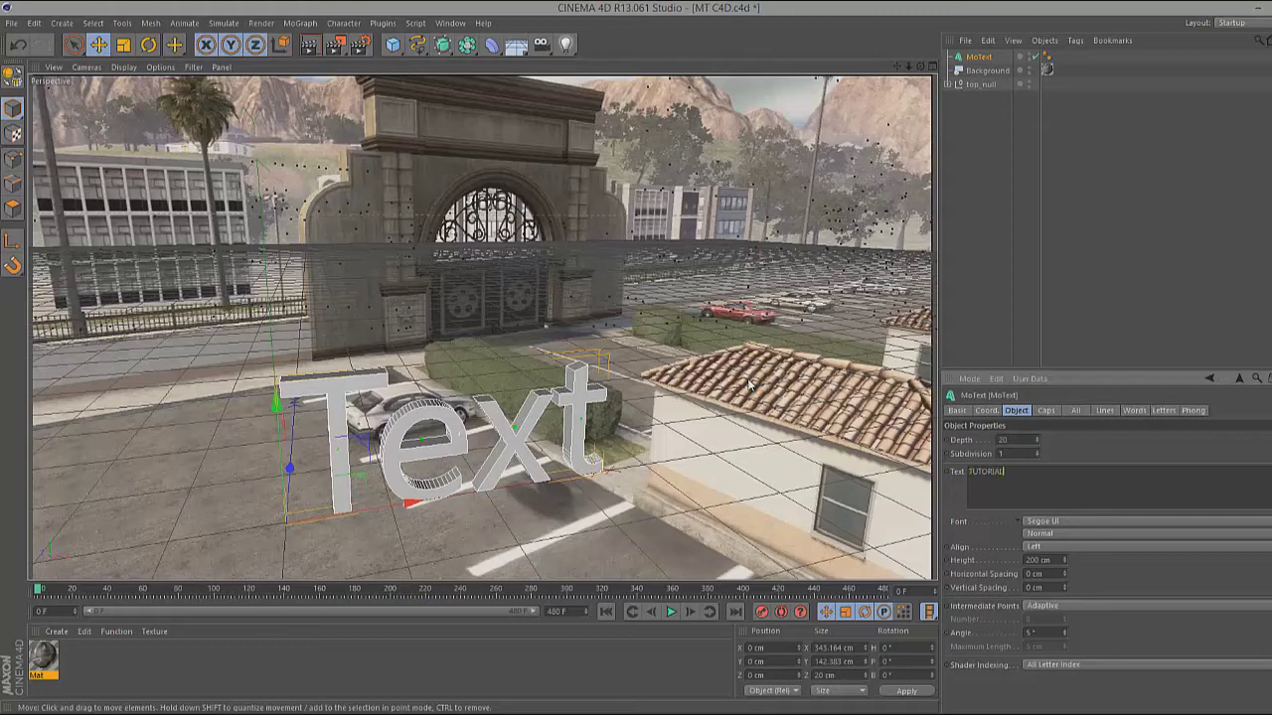
double_click(994, 472)
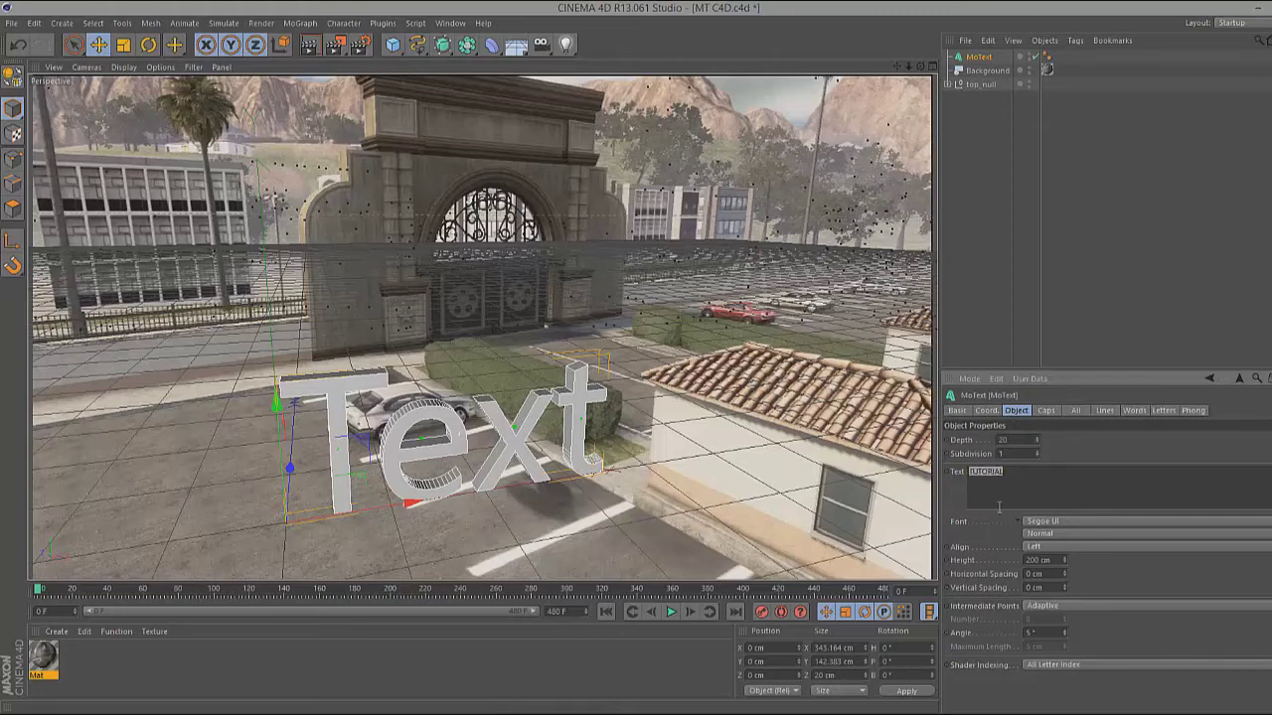
- Change the MoText font to TYPOGRAPH PRO
click(1055, 521)
scroll(1070, 448, down, 5)
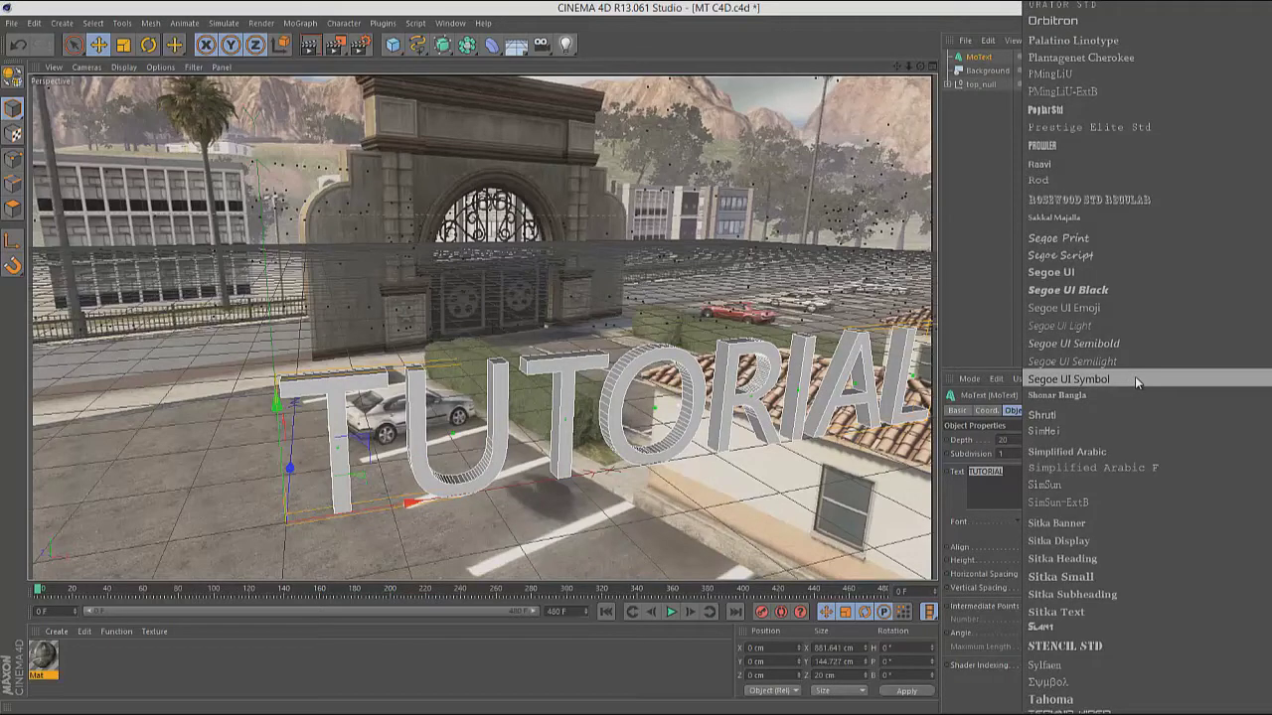
scroll(1133, 397, down, 1)
scroll(1133, 447, down, 1)
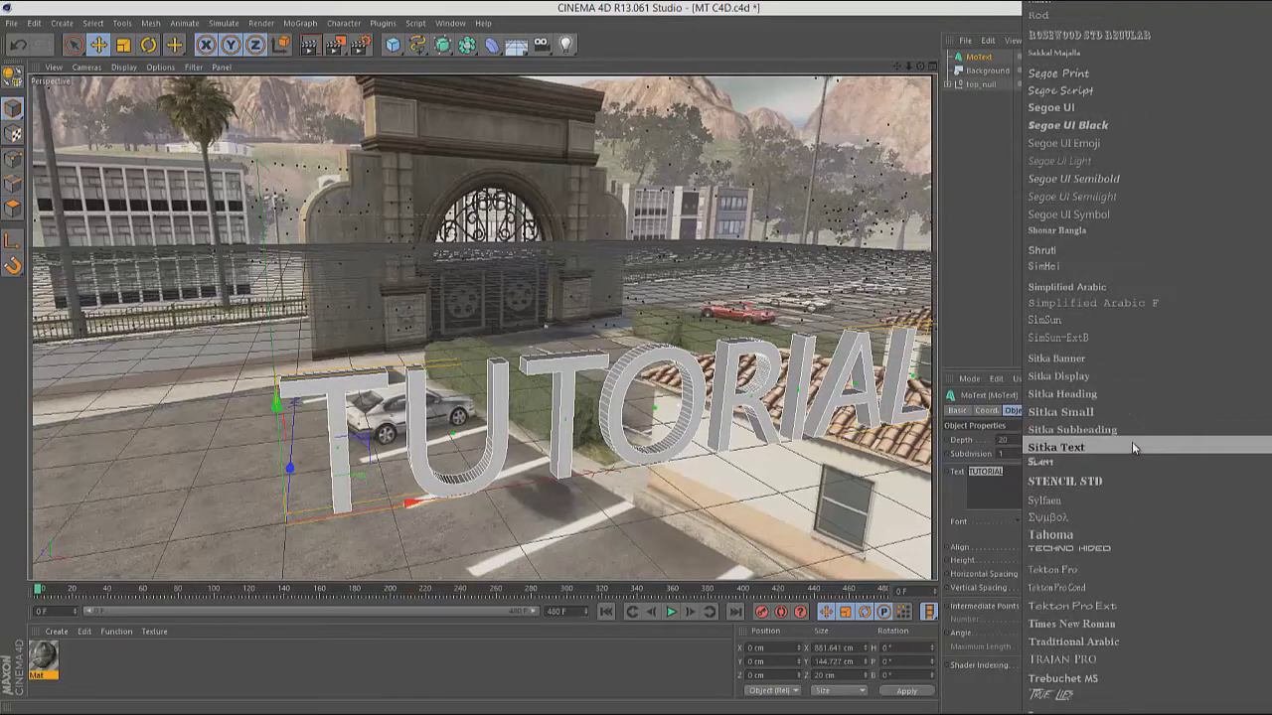
scroll(1132, 447, down, 2)
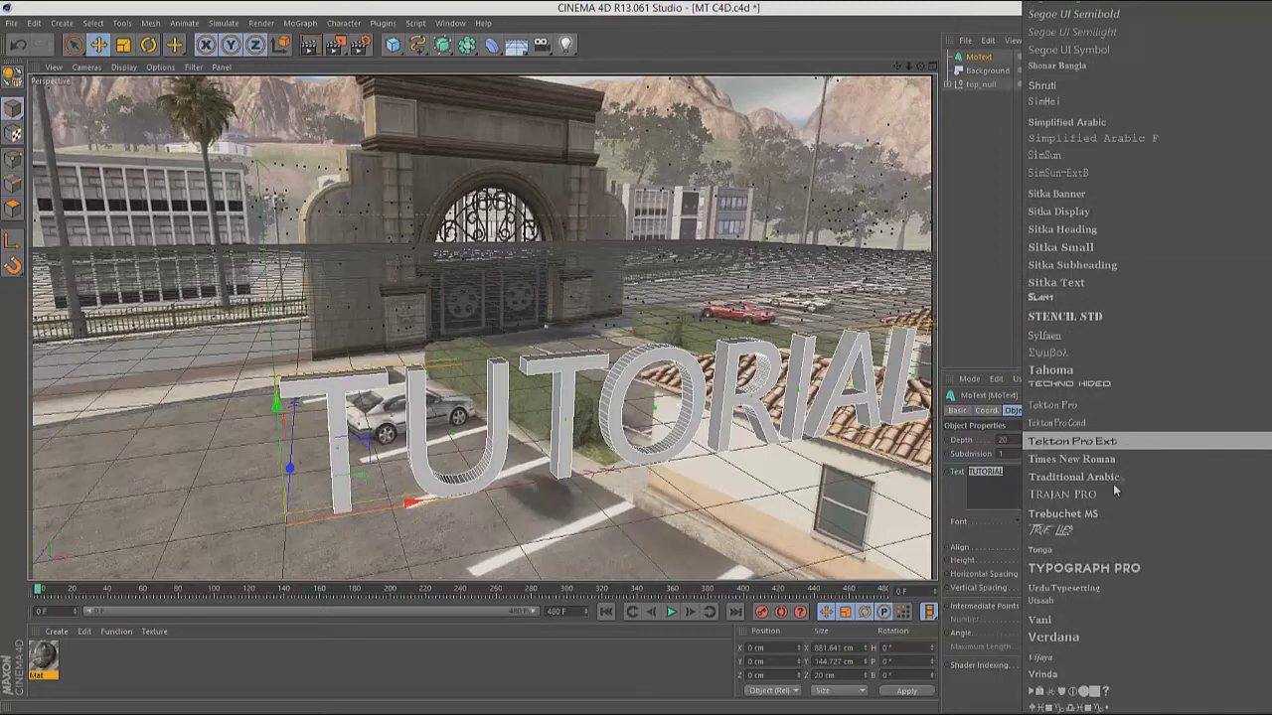
click(1097, 566)
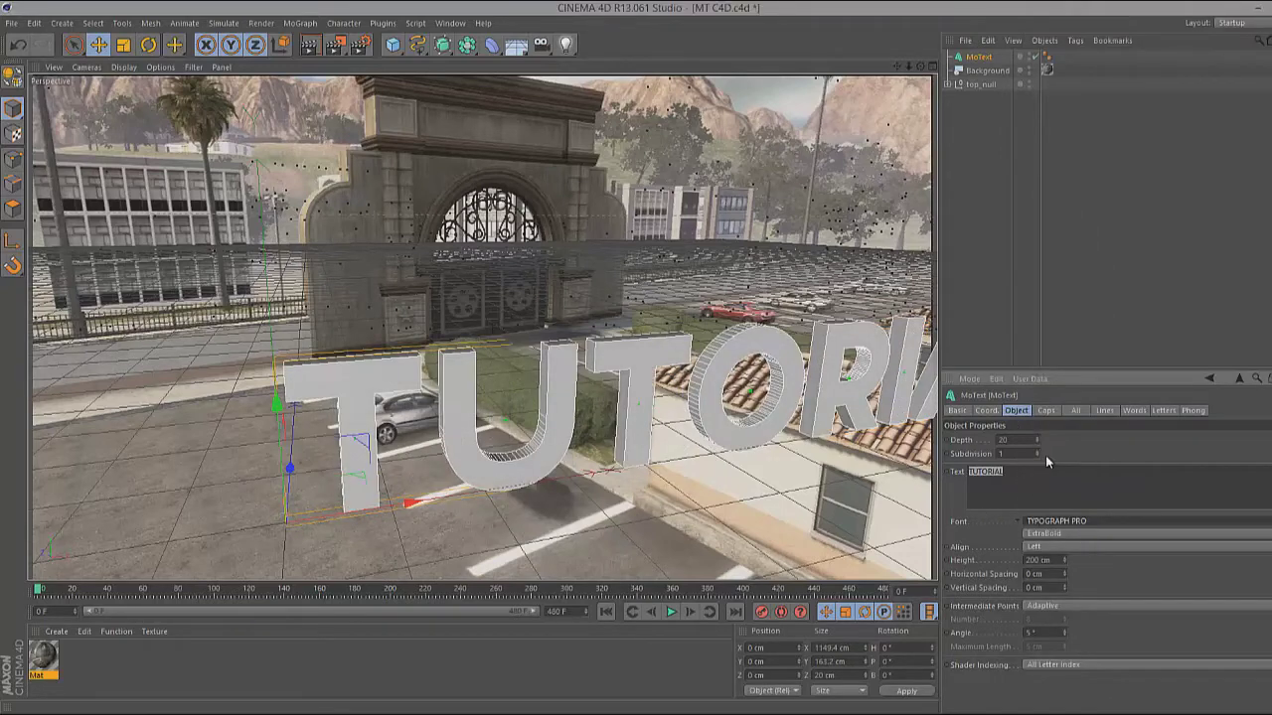
- Reduce the MoText height to 114 cm
click(1063, 563)
drag(1063, 562, 1063, 559)
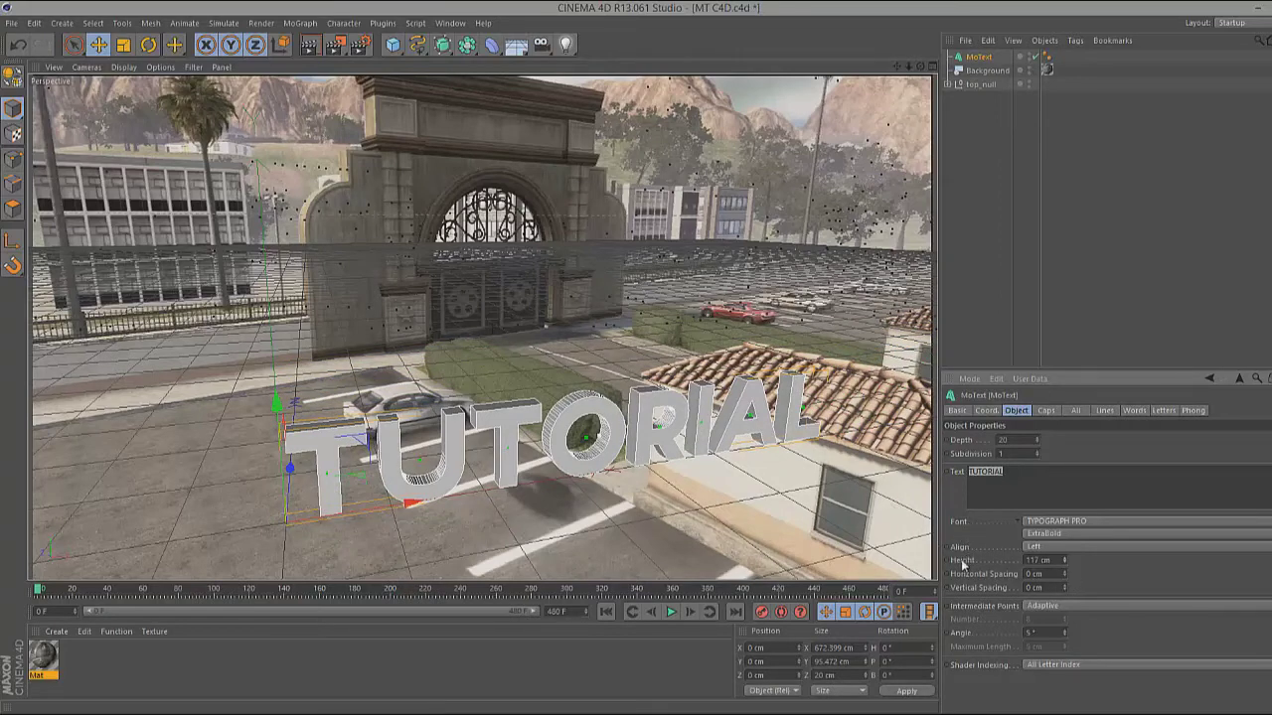
drag(1065, 561, 1065, 562)
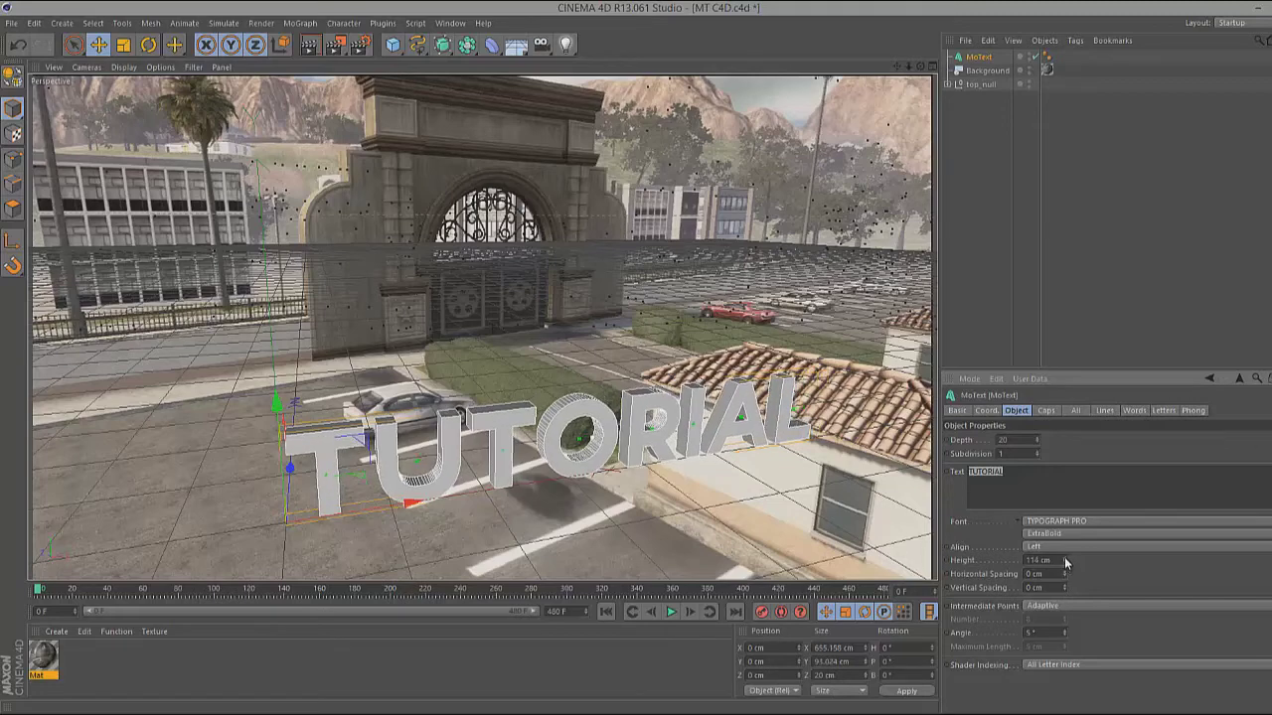
click(1064, 557)
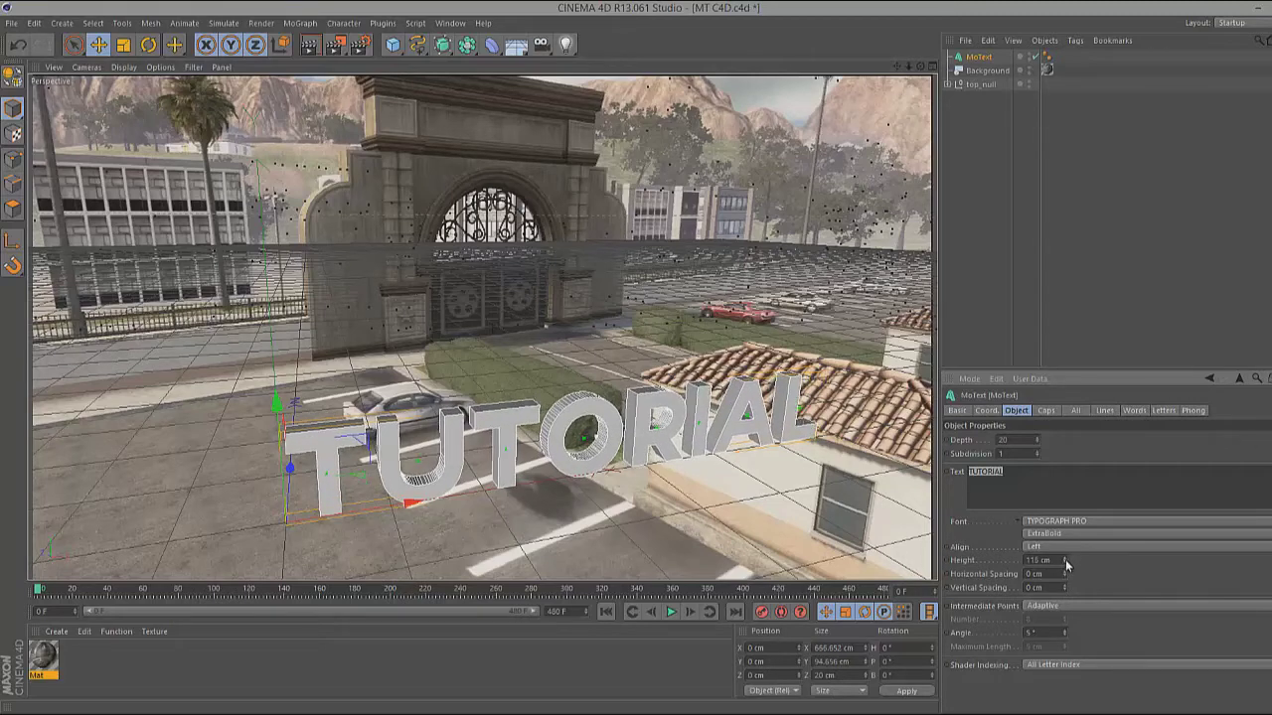
drag(1065, 561, 1065, 562)
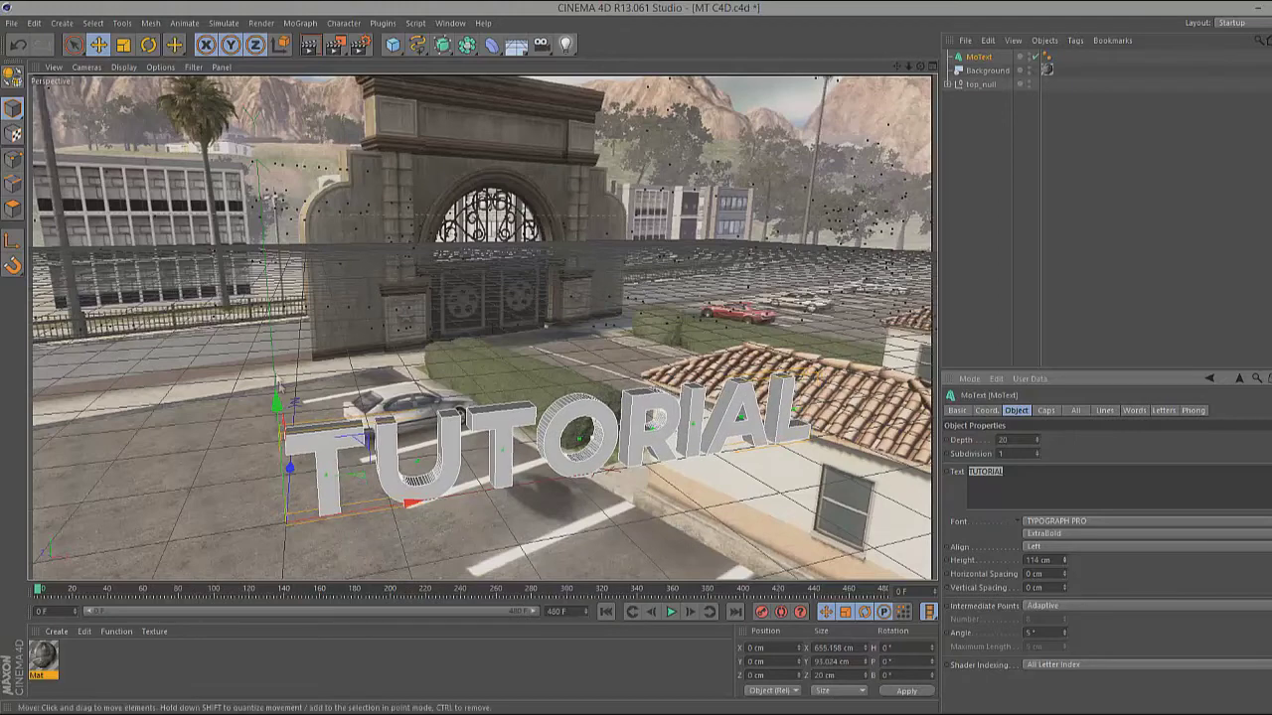
- Raise the text to about 126 cm above the ground and rotate its heading to about 18.6°
drag(278, 402, 268, 270)
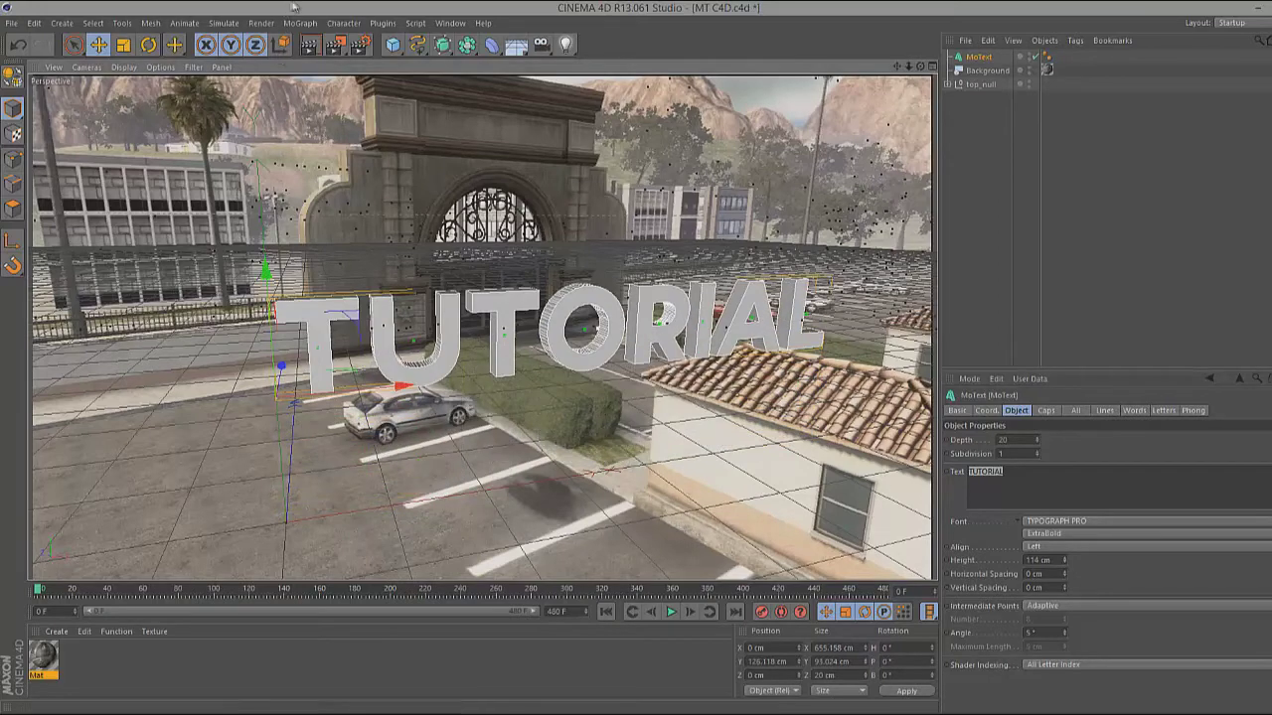
click(145, 46)
drag(320, 424, 379, 422)
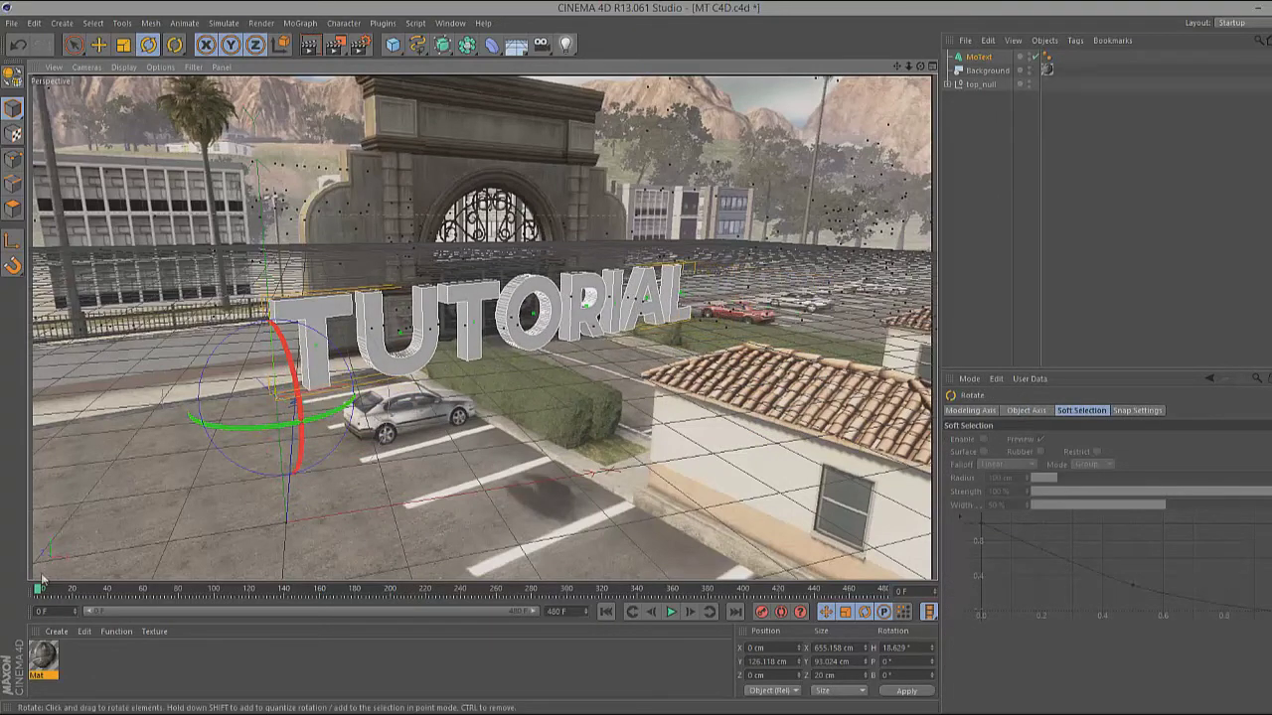
- At frame 281, move the text in front of the gate to about X 311 cm, Z 192 cm, with a heading of about 22.7°
drag(40, 589, 534, 543)
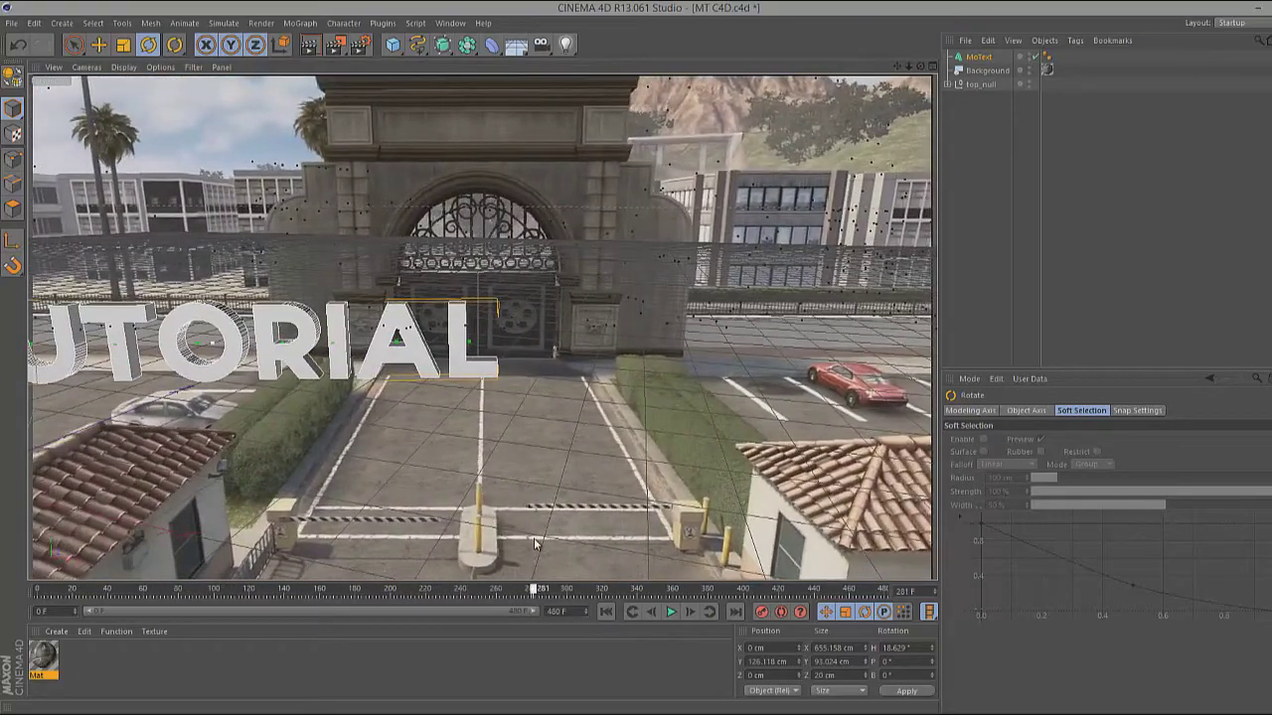
drag(236, 441, 52, 390)
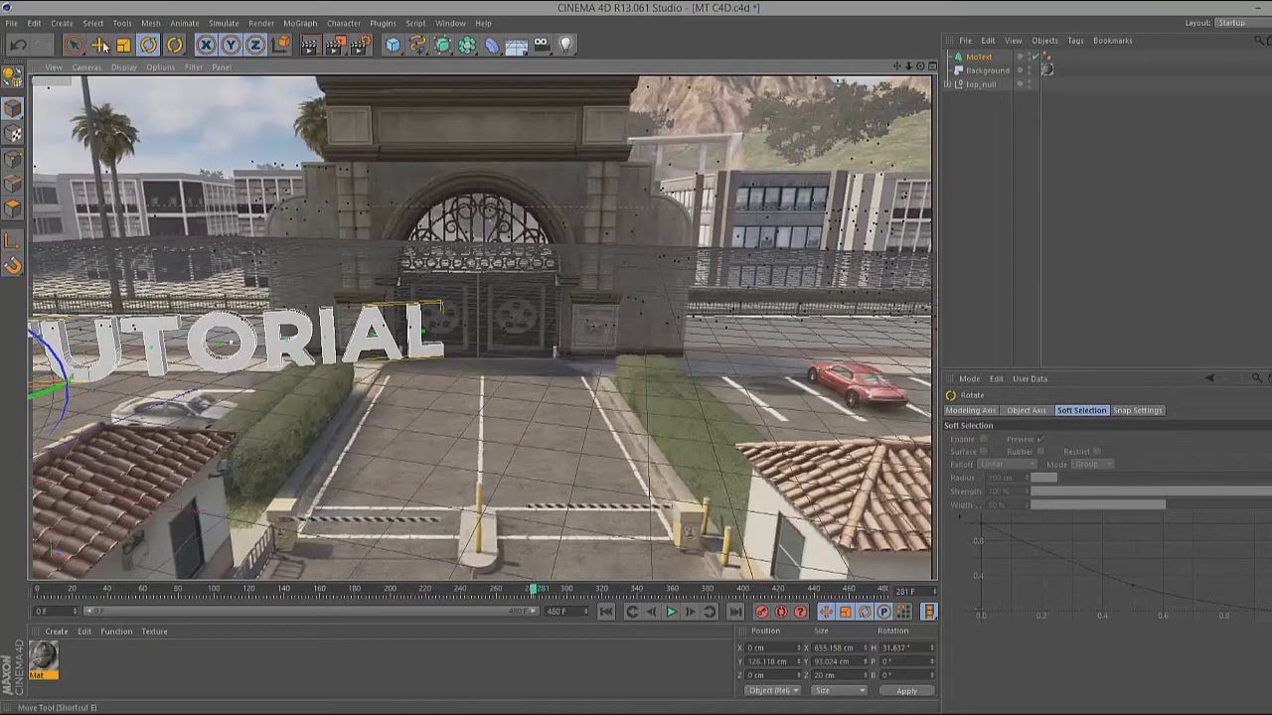
key(e)
drag(109, 381, 142, 390)
click(150, 47)
drag(319, 383, 288, 374)
- Slide the text along its own X axis to about X 351 cm, Z 208 cm, and rotate its heading to about 17.7°
click(98, 45)
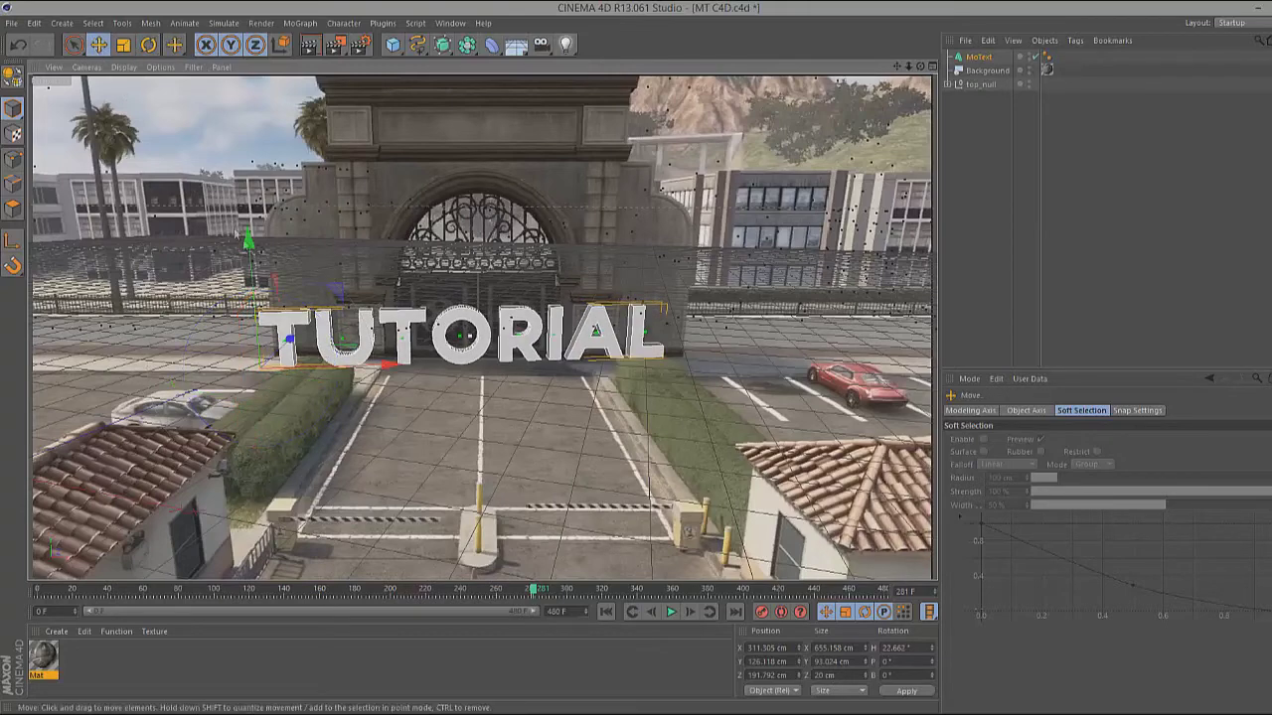
drag(385, 367, 417, 366)
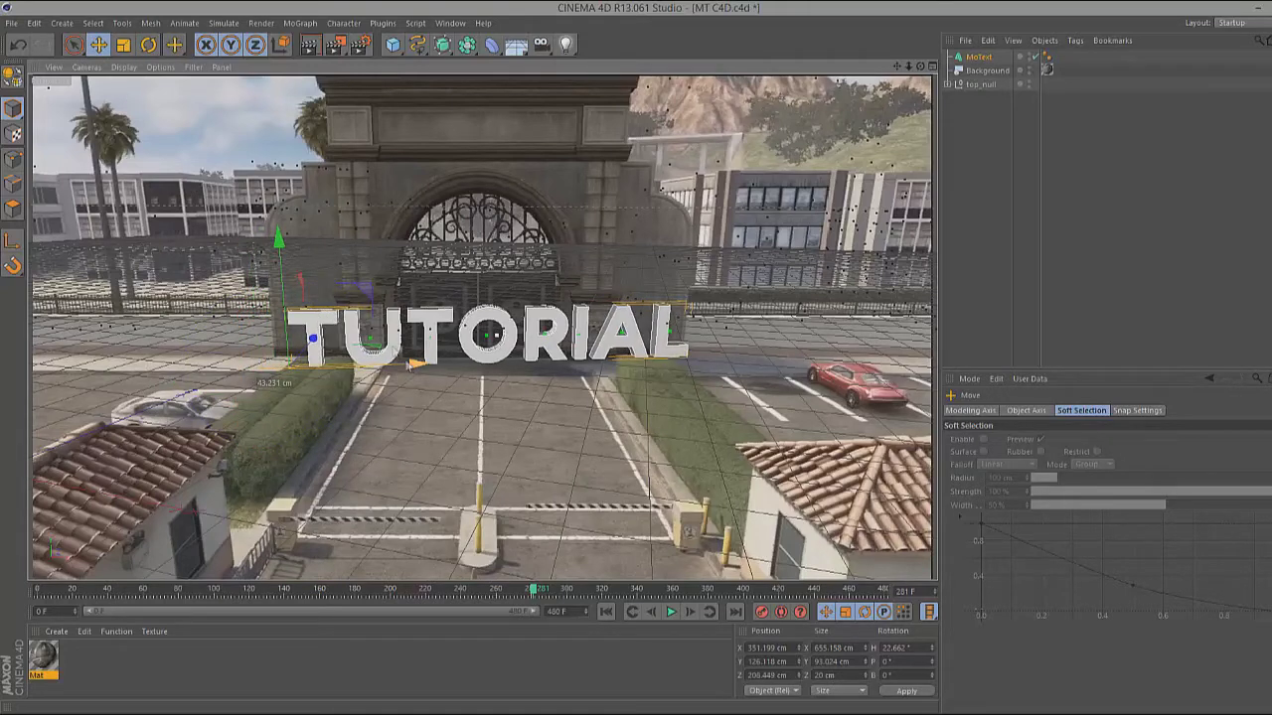
click(148, 44)
drag(347, 376, 346, 380)
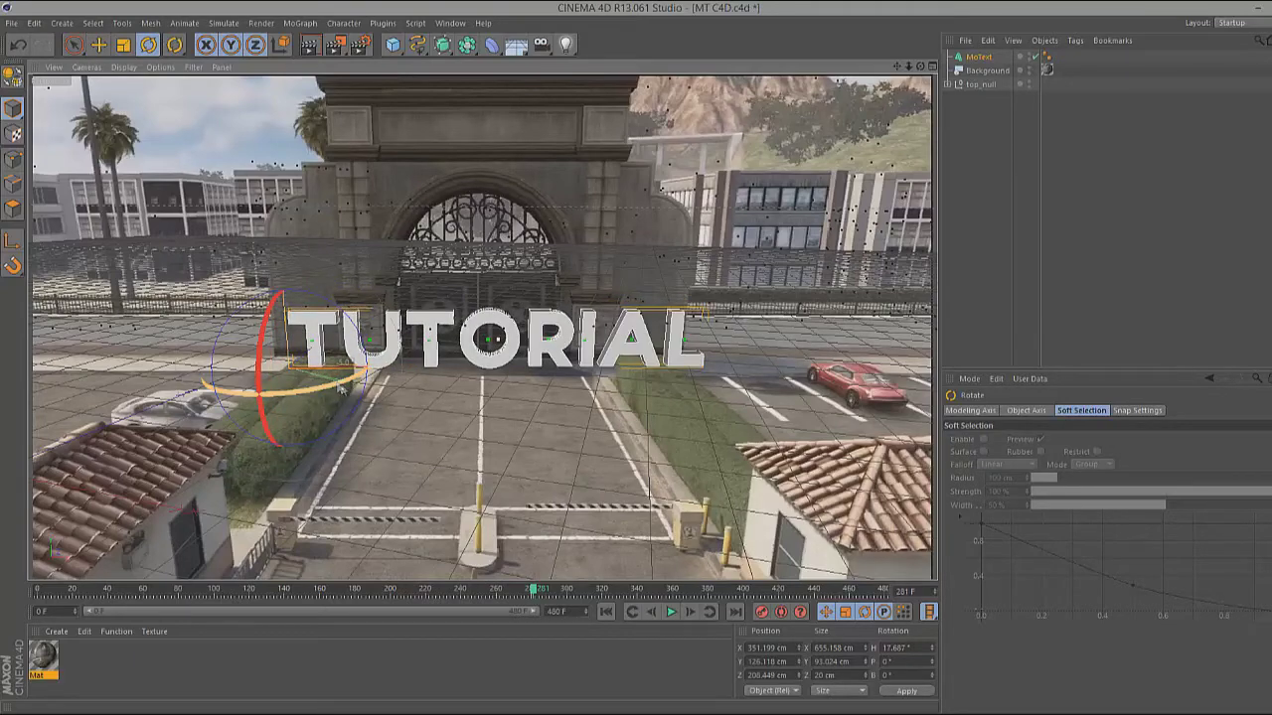
- At frame 442, slide the text back to about X 281 cm, Z 186 cm, and check its placement across the timeline
drag(536, 593, 818, 447)
click(99, 44)
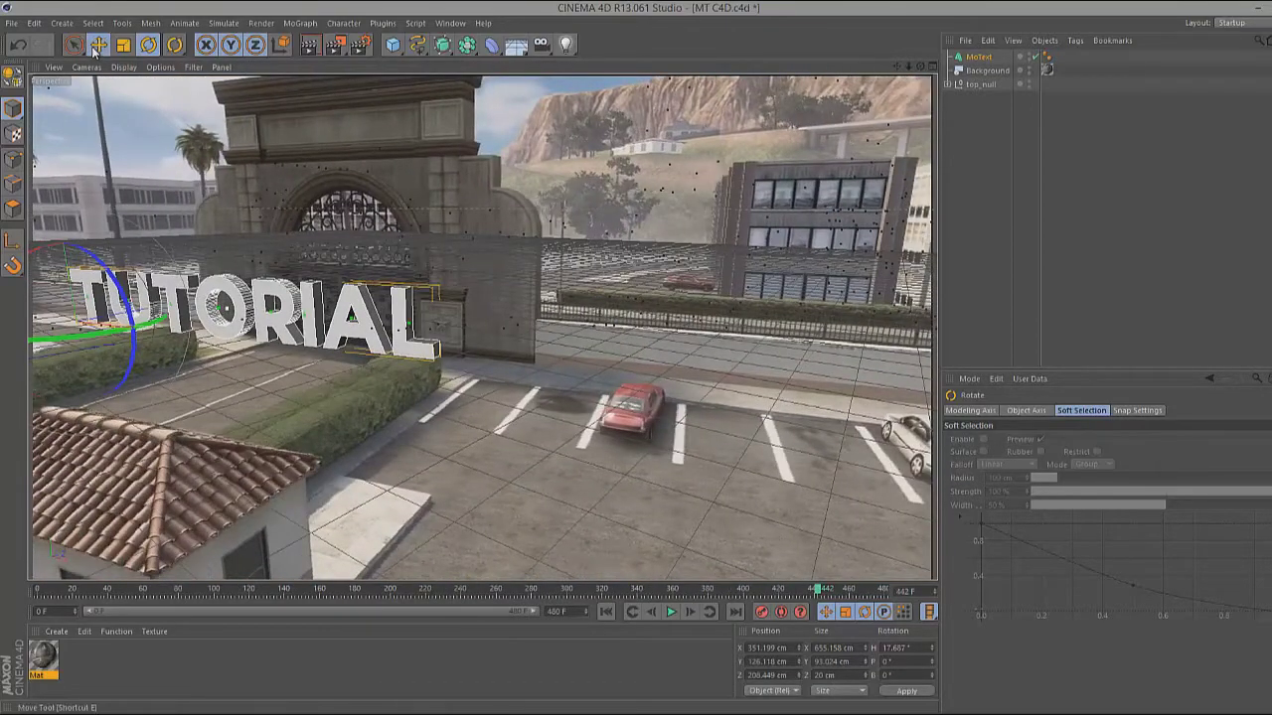
drag(171, 333, 63, 571)
click(40, 591)
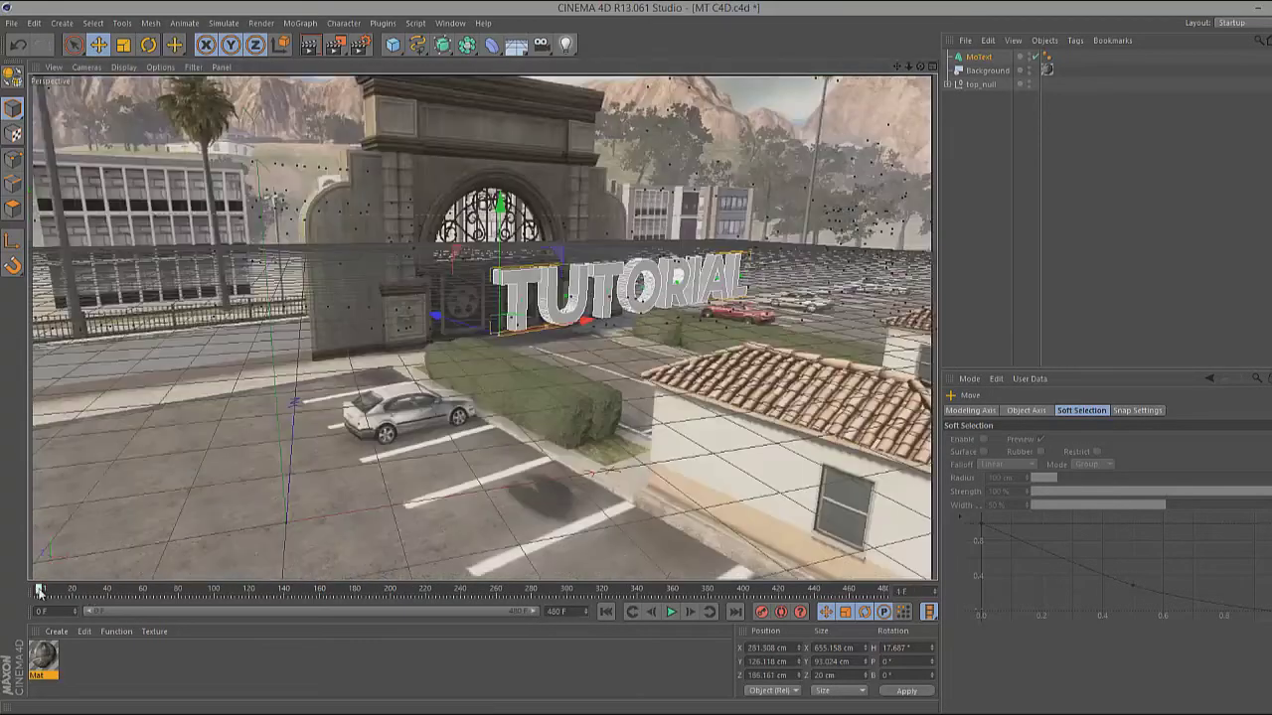
drag(40, 591, 825, 591)
drag(759, 524, 336, 369)
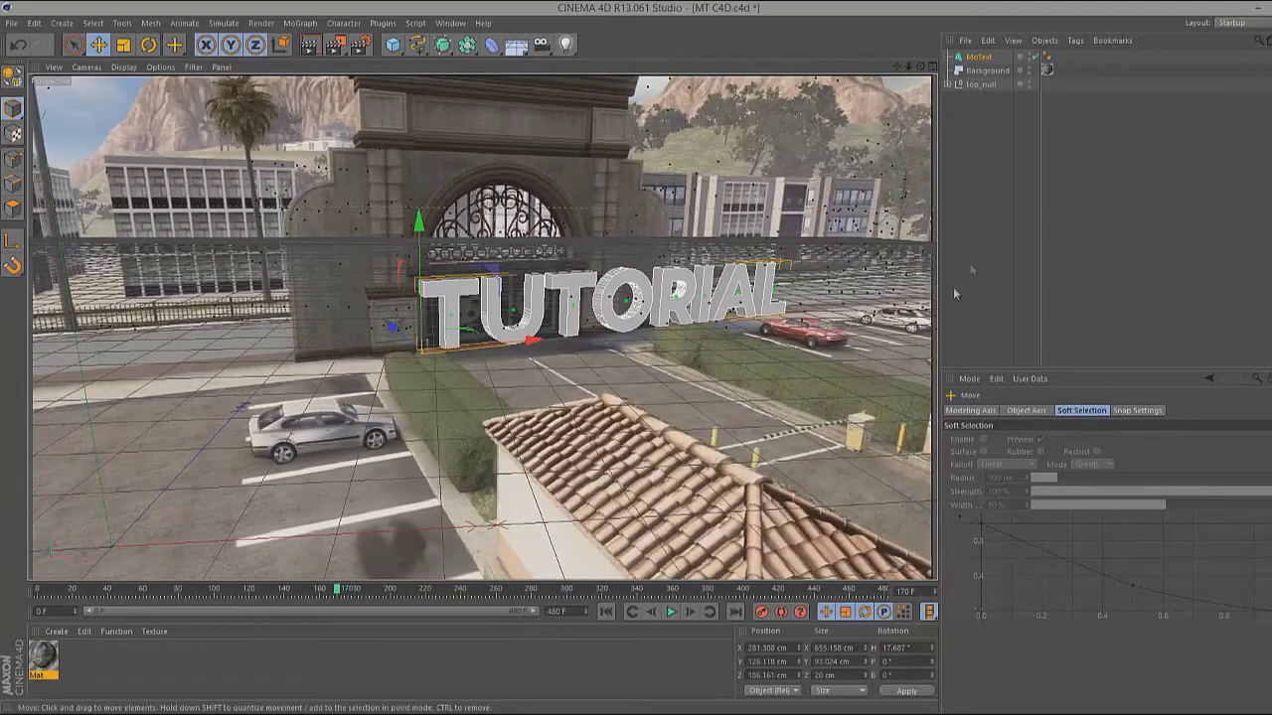
- Set both the start and end caps of the MoText to Fillet Cap
click(979, 57)
double_click(1035, 482)
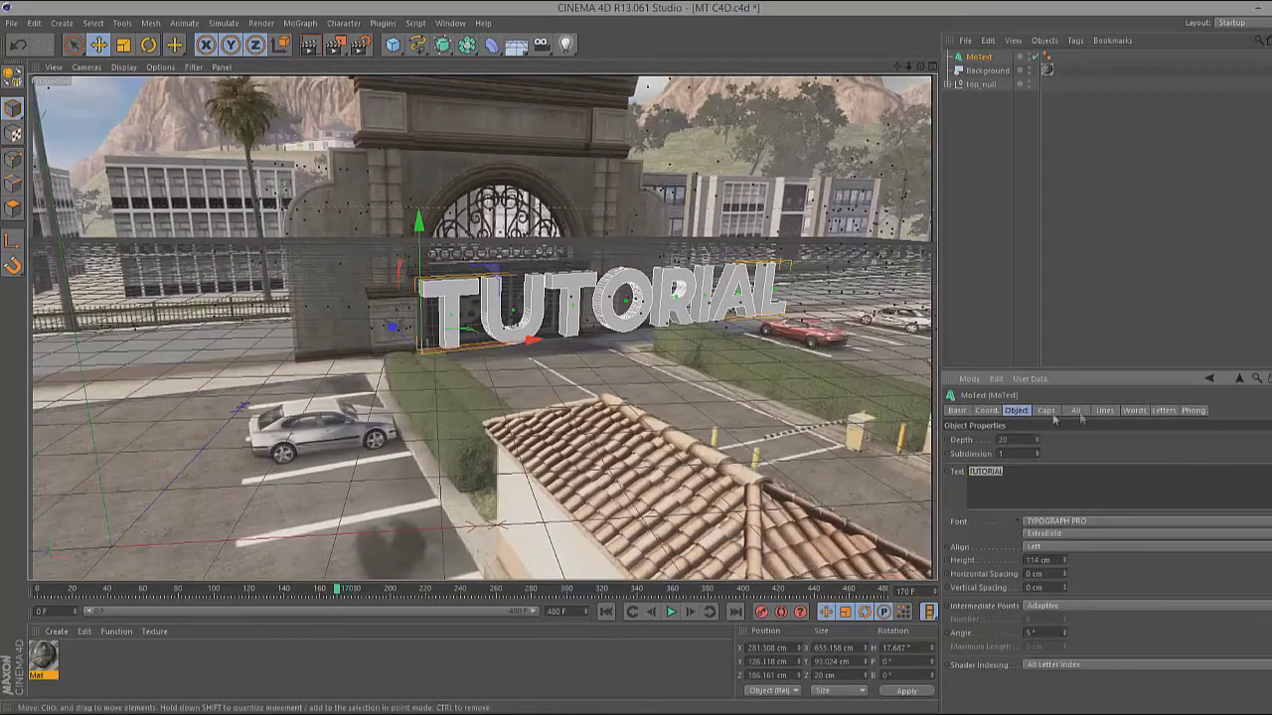
click(1046, 411)
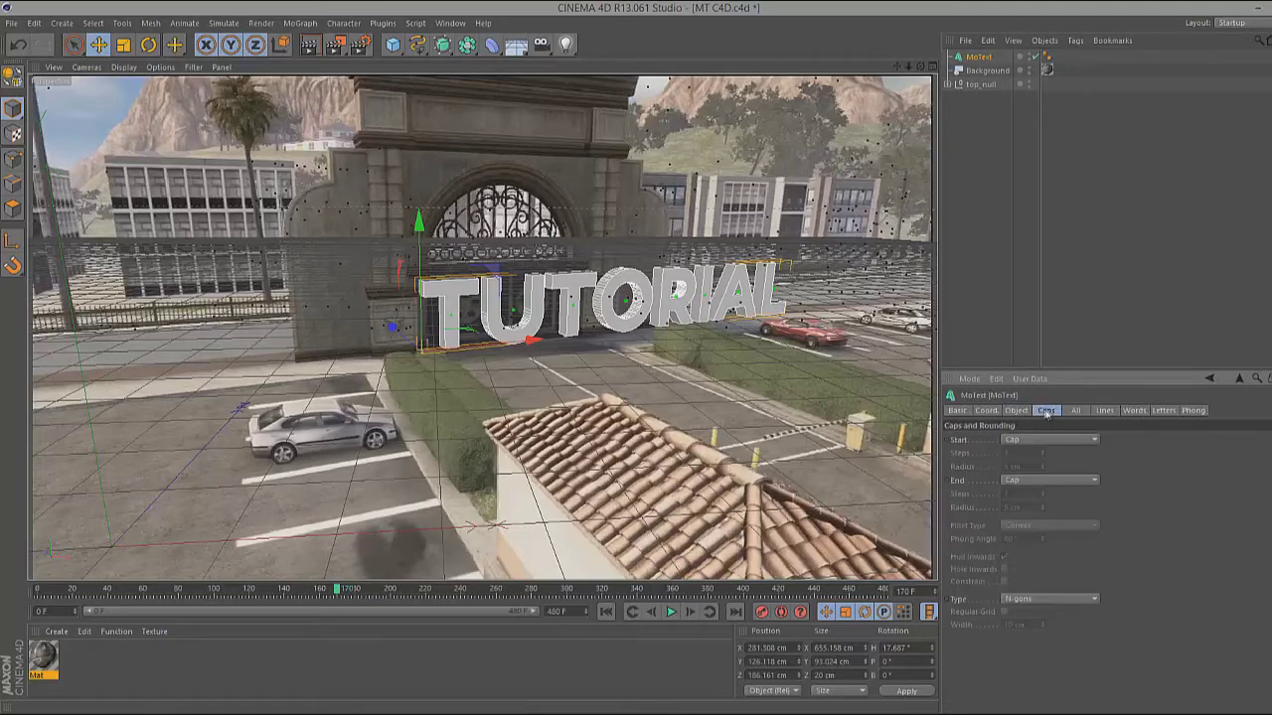
click(1083, 441)
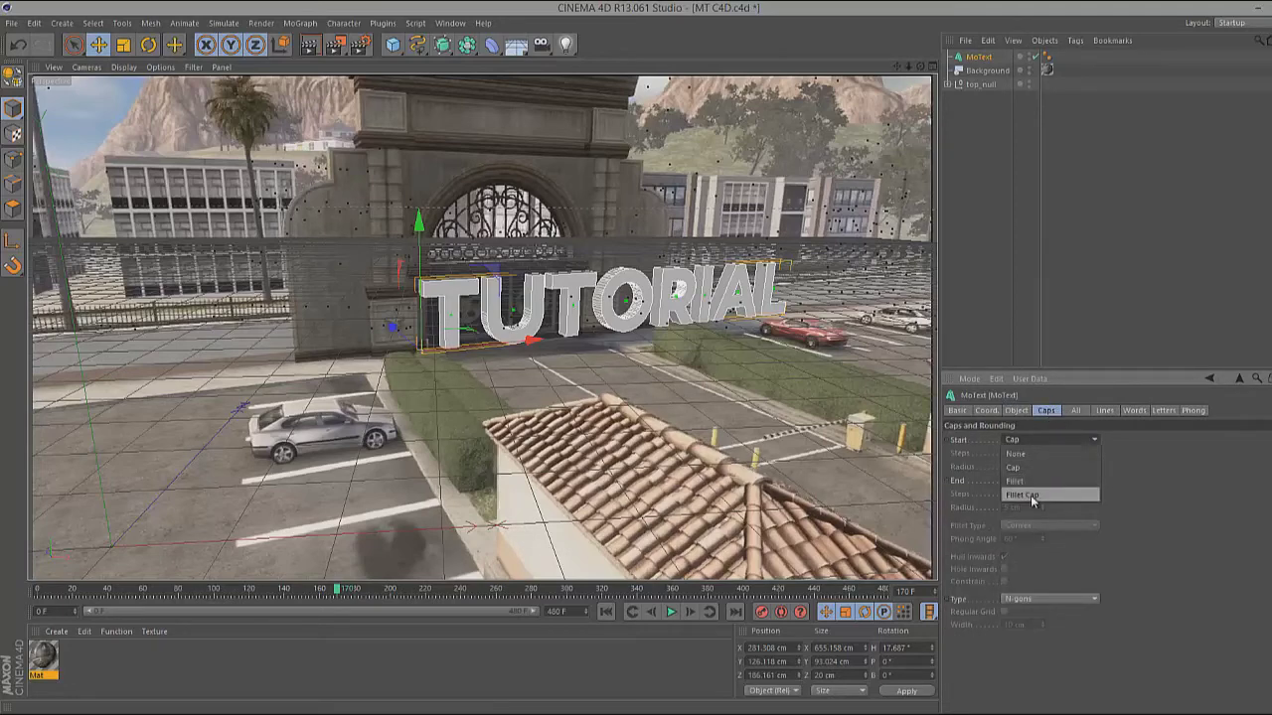
click(1034, 495)
click(1064, 481)
click(1041, 528)
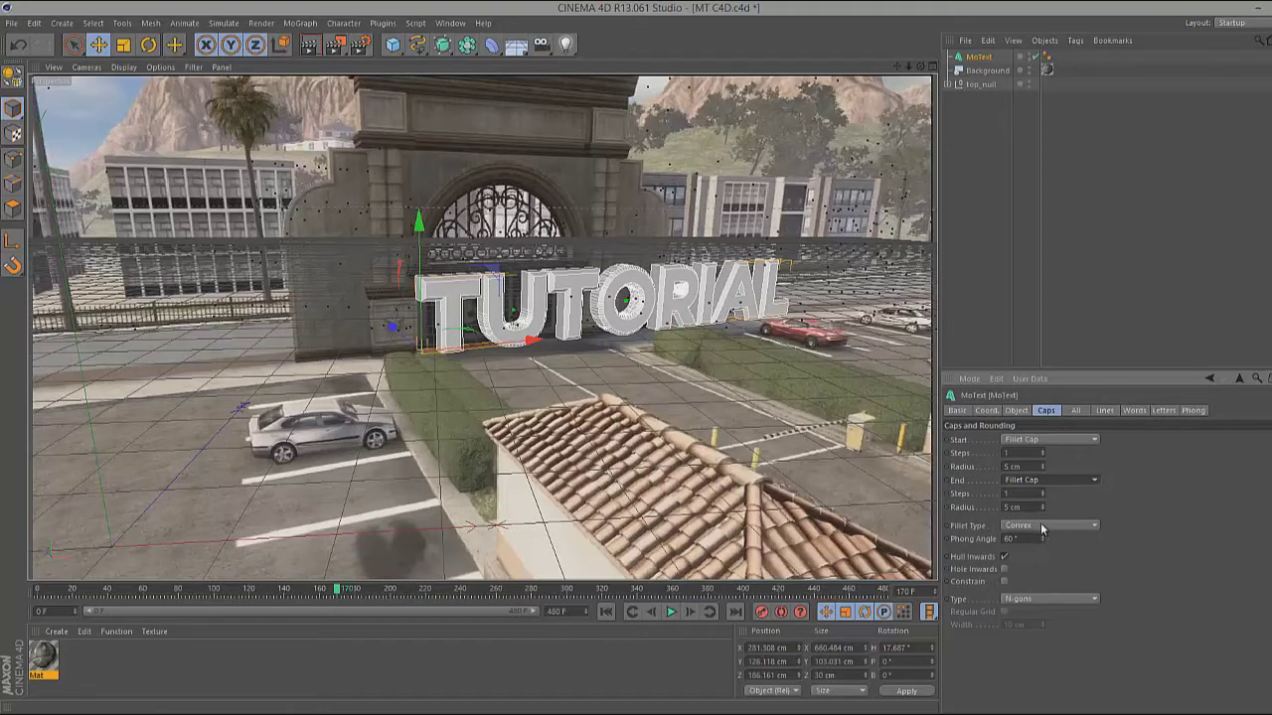
- Reduce the start and end fillet radius to 3 cm each and render a preview of the view
click(1042, 471)
click(1042, 471)
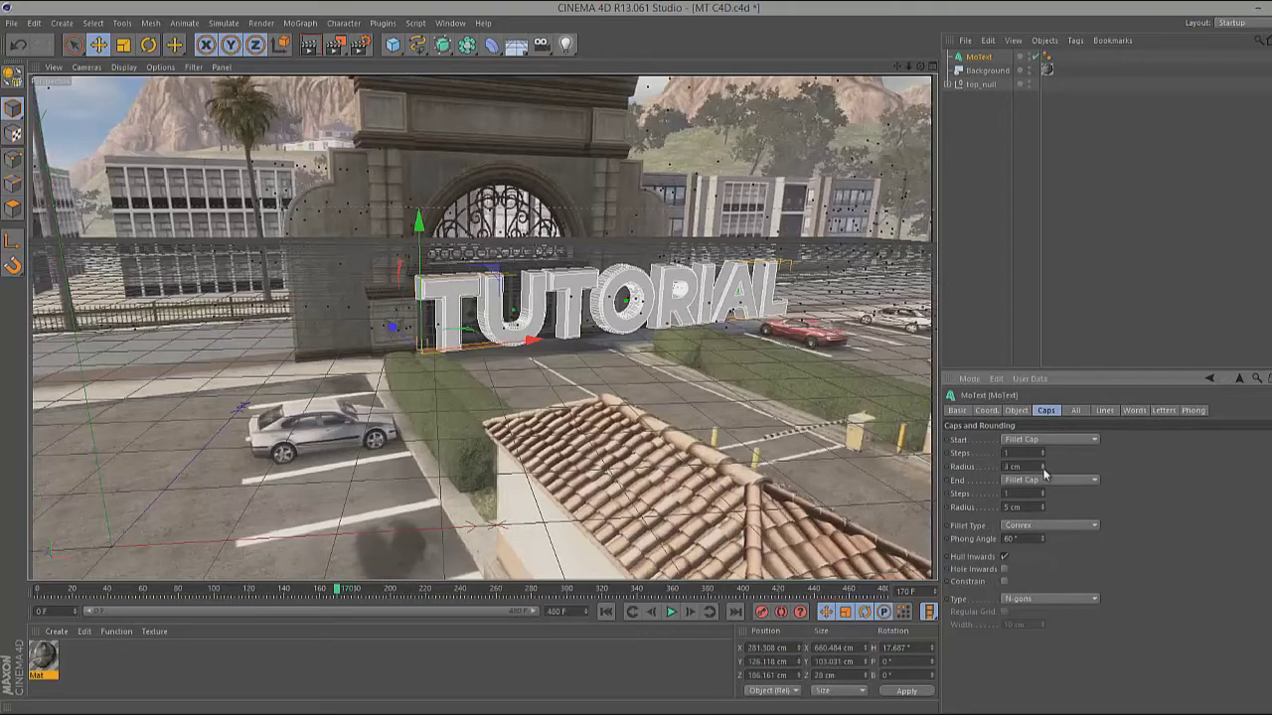
click(1042, 512)
click(1042, 512)
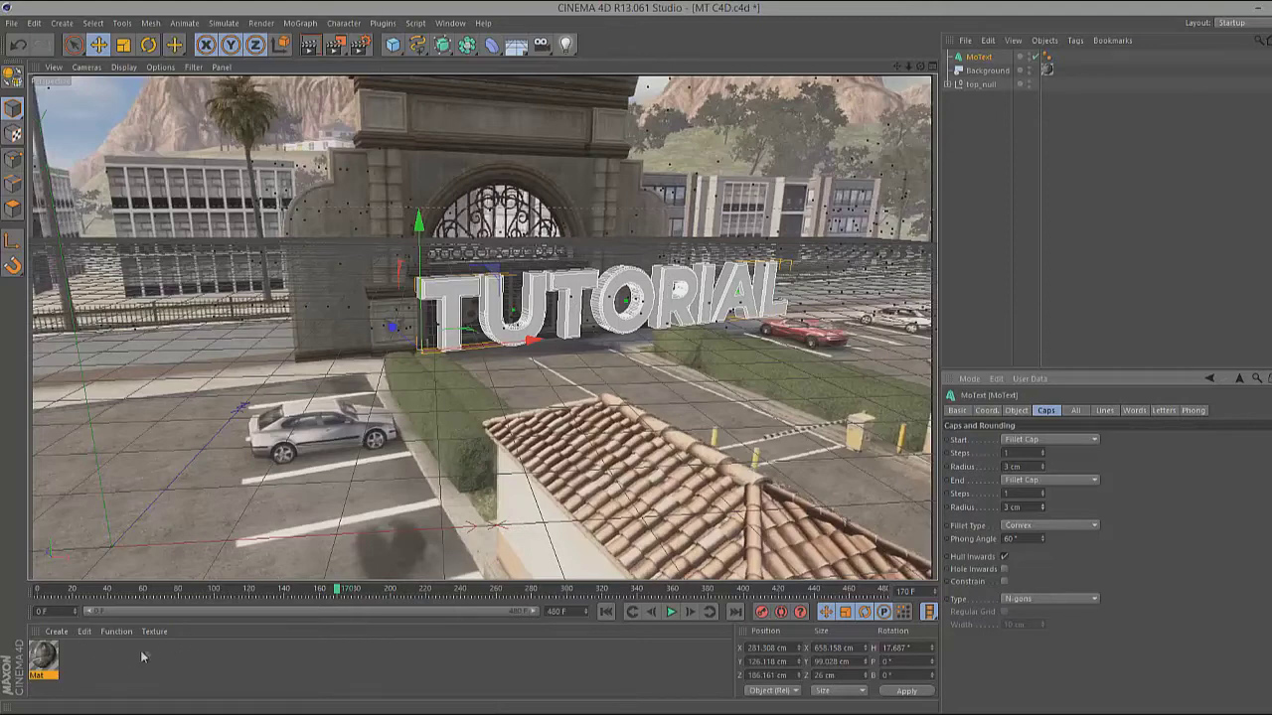
click(311, 46)
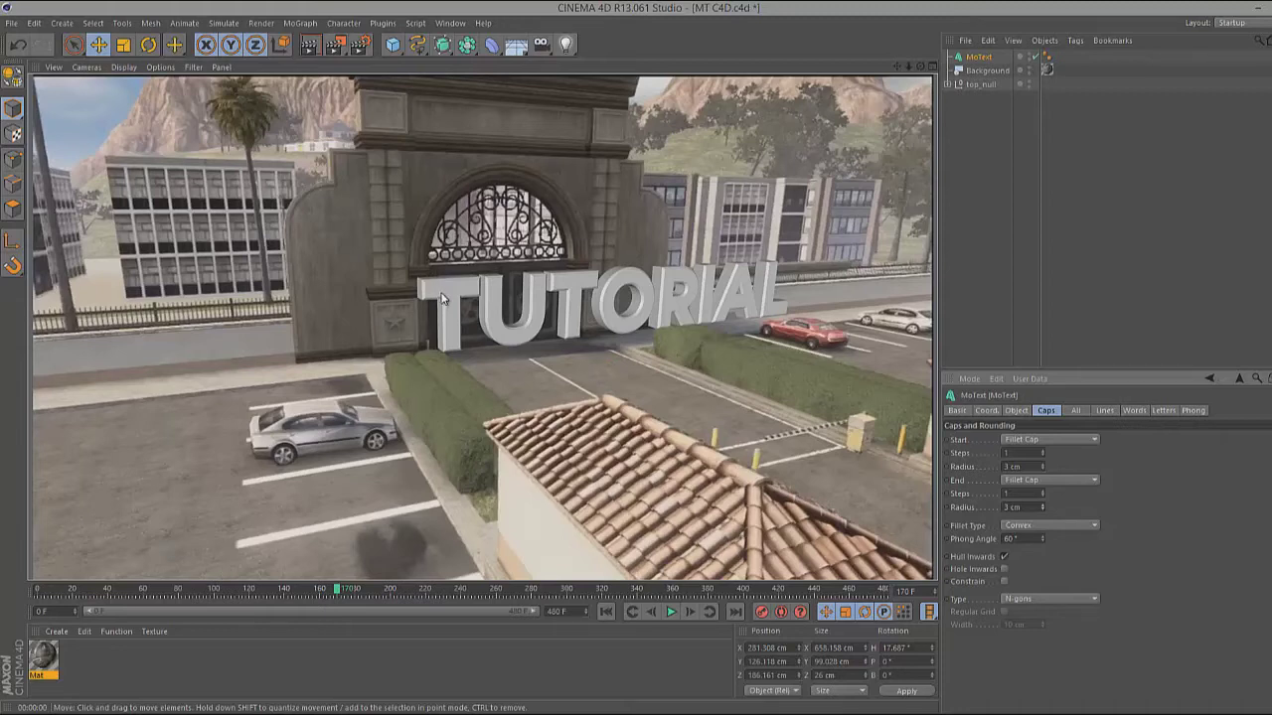
- Create a new material and open its settings, moved clear of the text in the viewport
double_click(89, 652)
double_click(45, 658)
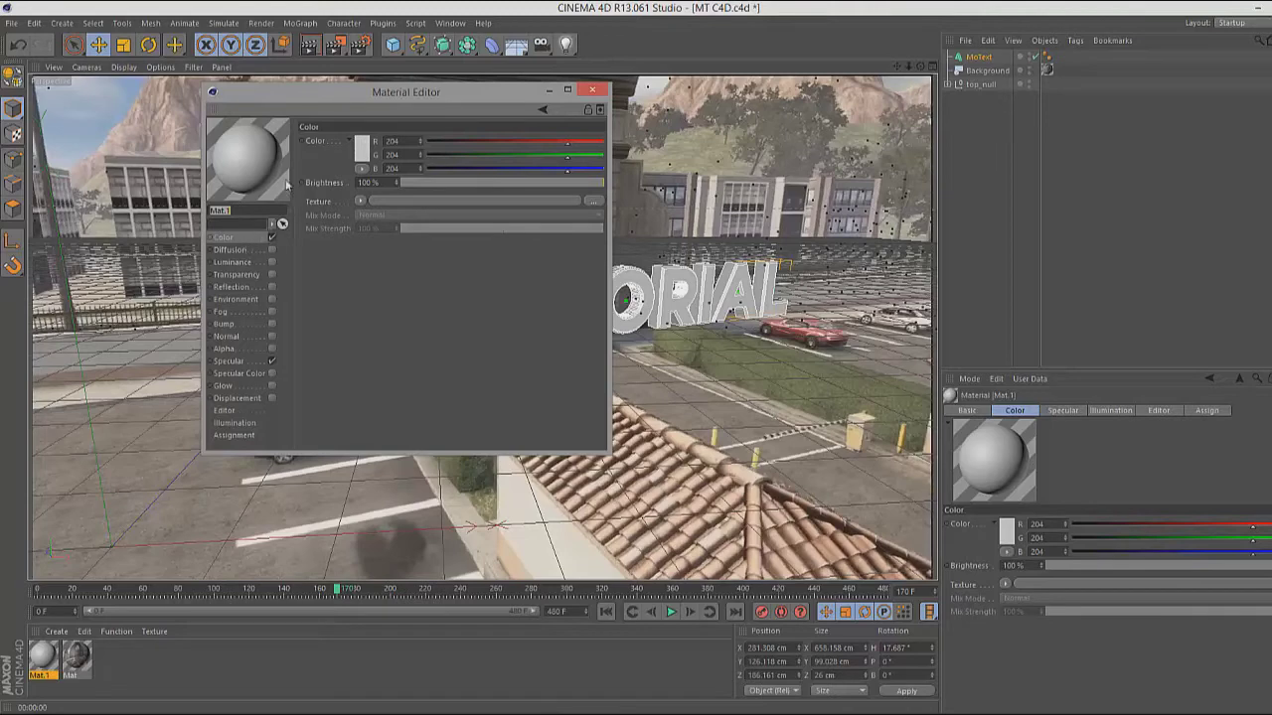
drag(388, 94, 1094, 134)
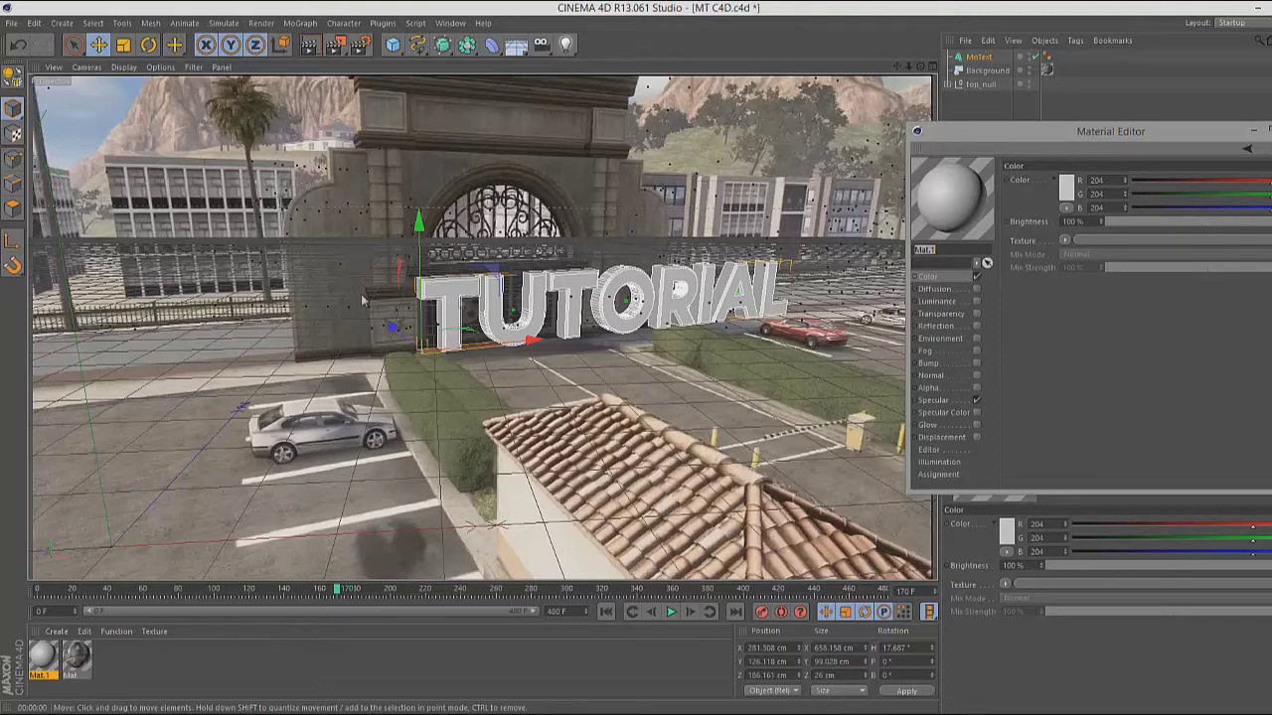
- Set the new material's color to bright yellow, RGB 246, 255, 0
click(1066, 189)
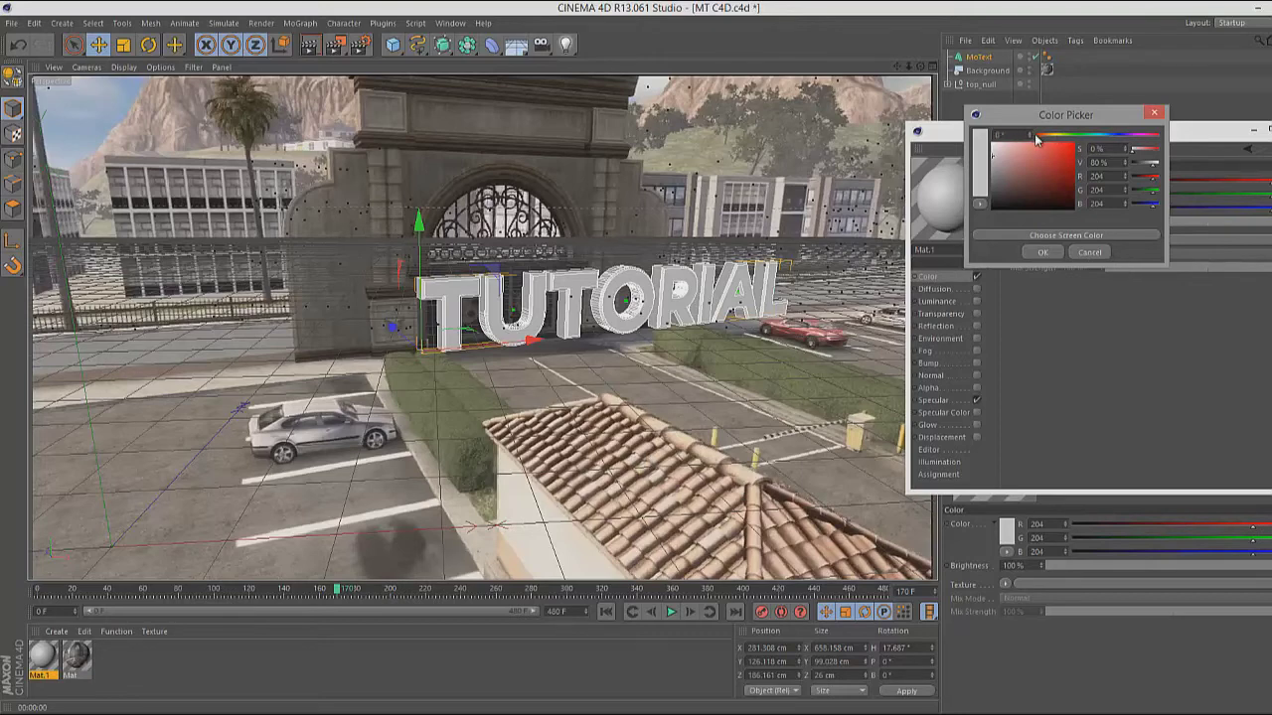
drag(1040, 140, 1059, 142)
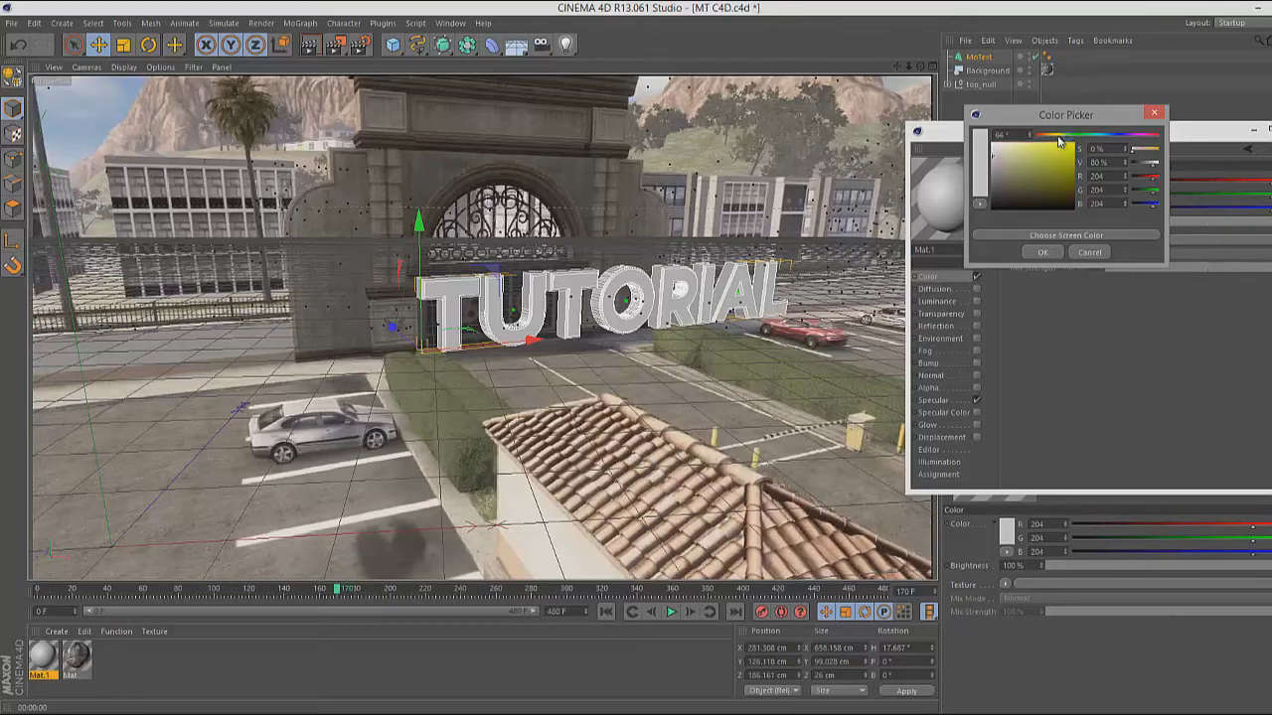
drag(1059, 142, 1037, 141)
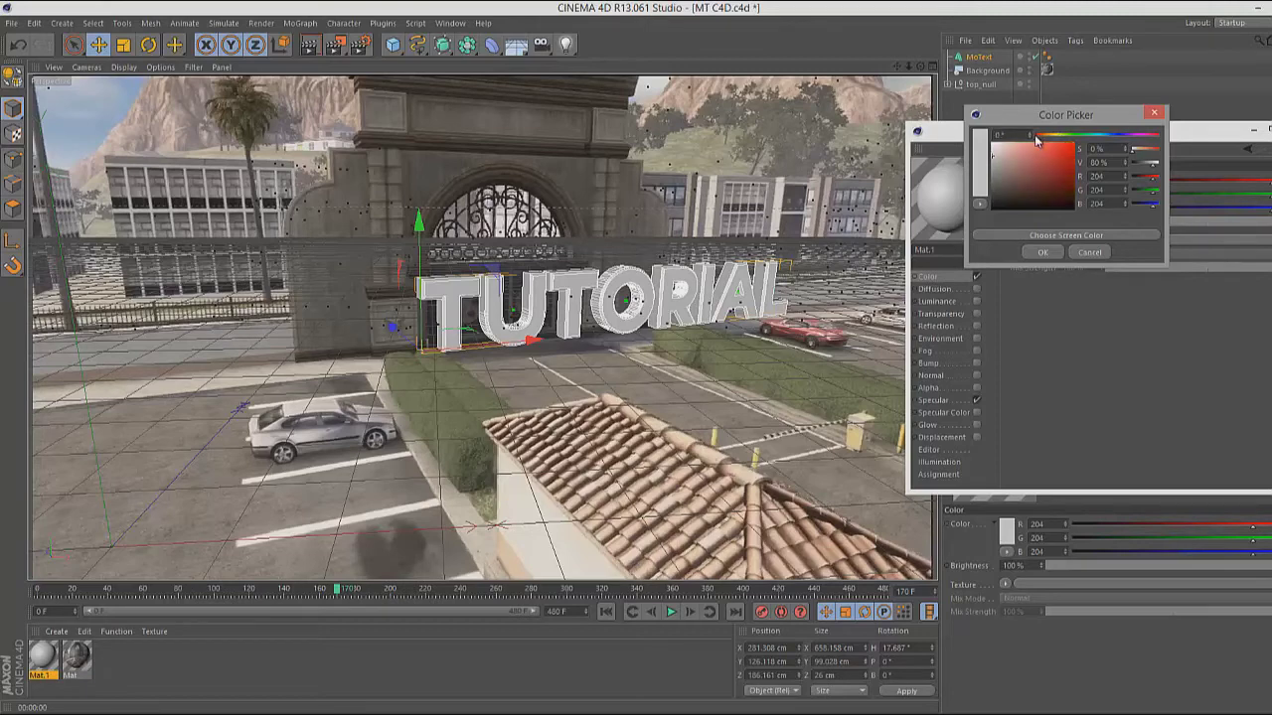
mouse_move(1035, 141)
mouse_down()
mouse_move(1129, 142)
mouse_move(1057, 142)
mouse_up()
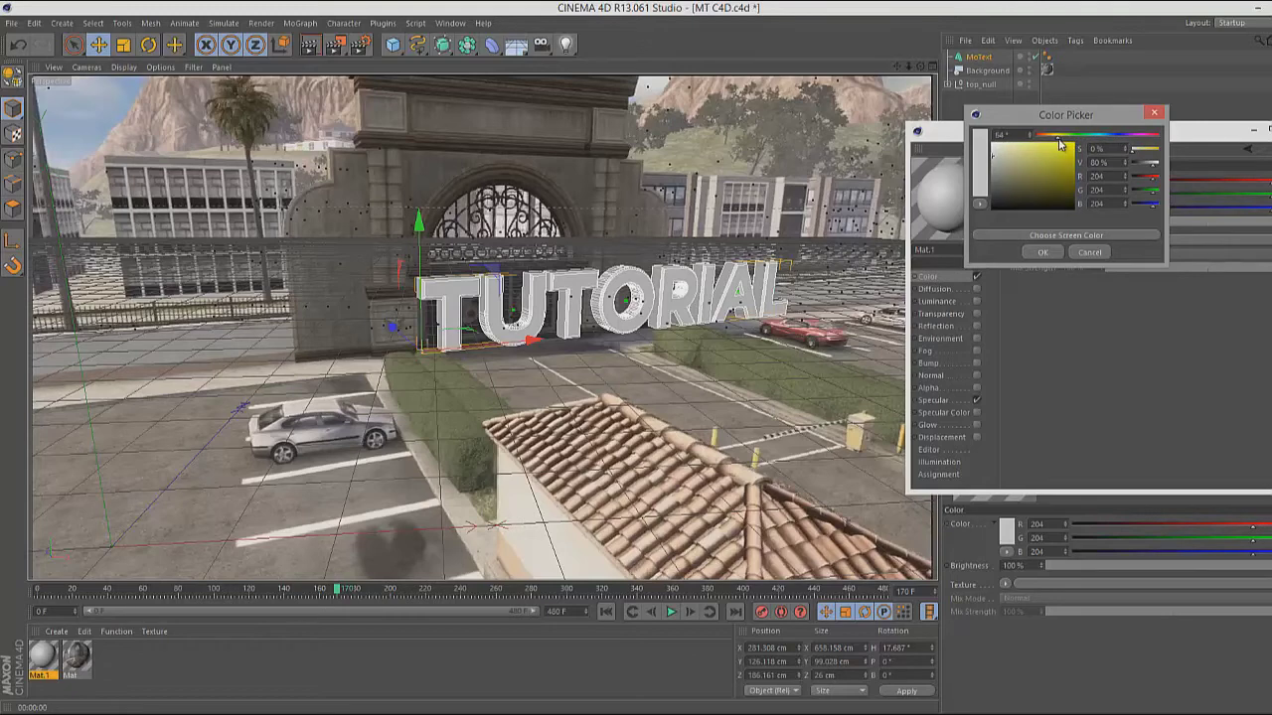
drag(1014, 155, 1107, 132)
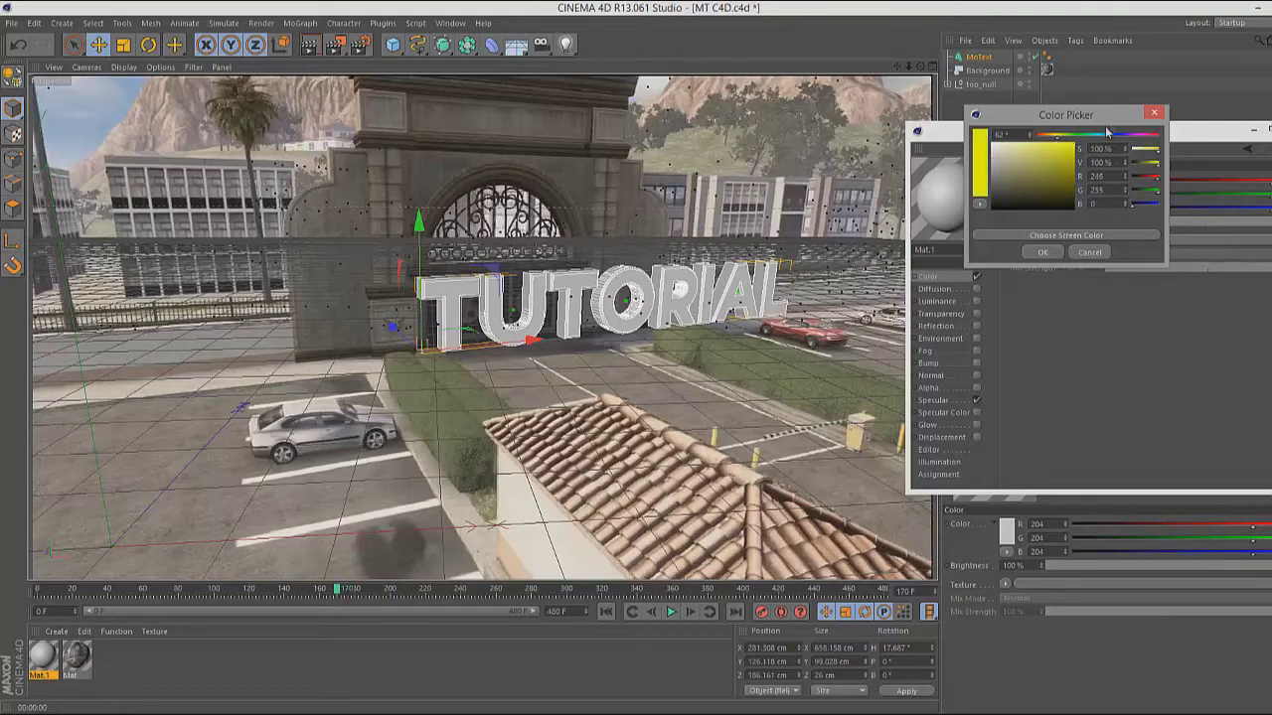
click(1046, 252)
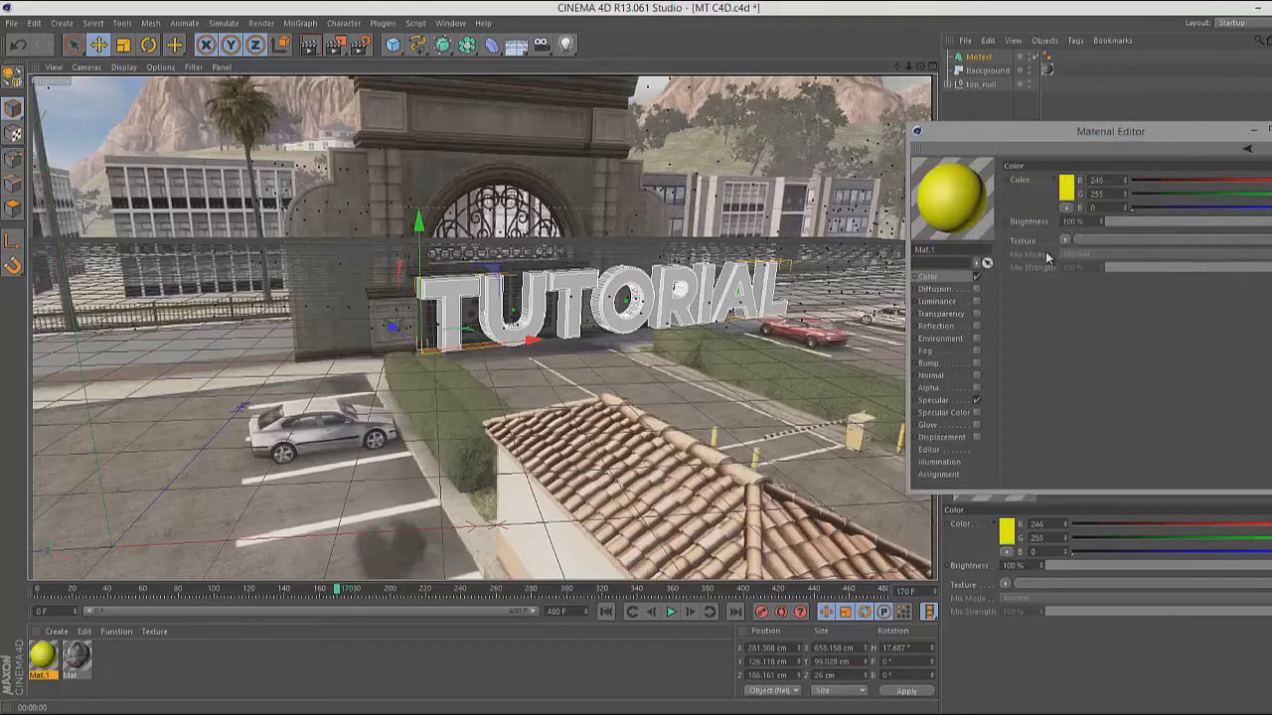
- Enable reflection on the yellow material at 80% brightness and apply the material to the TUTORIAL text
click(977, 326)
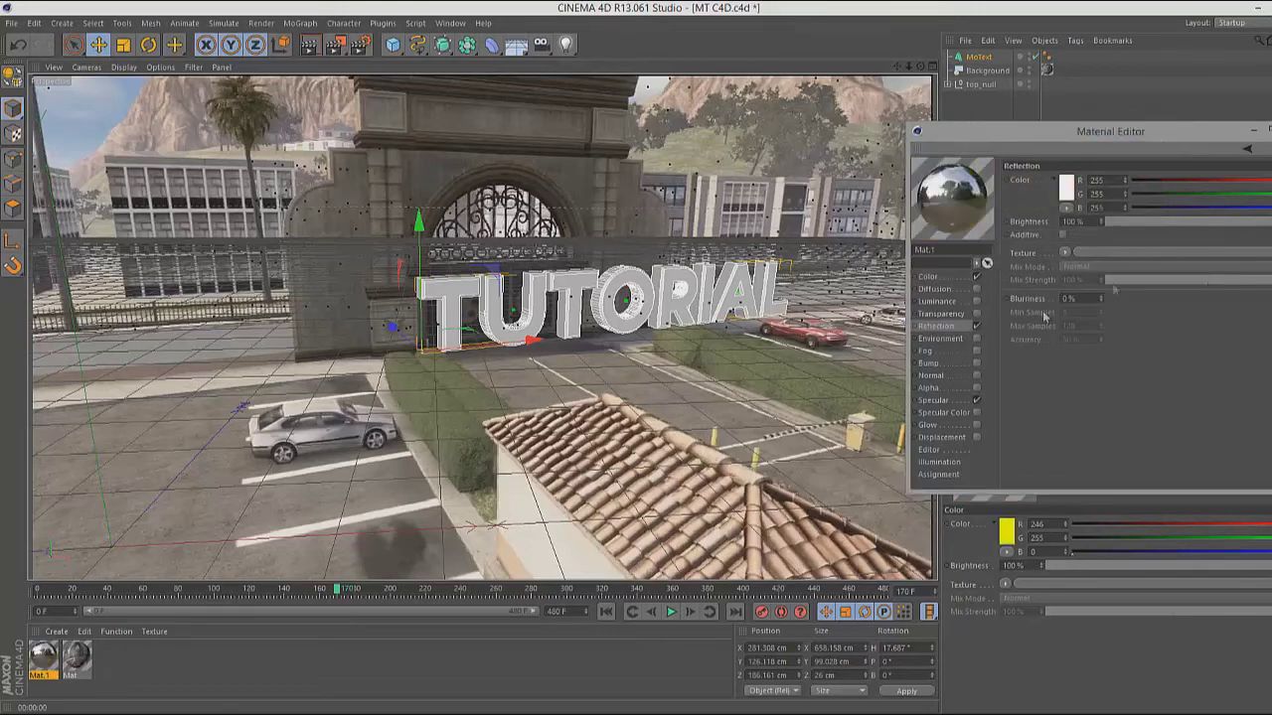
click(1256, 223)
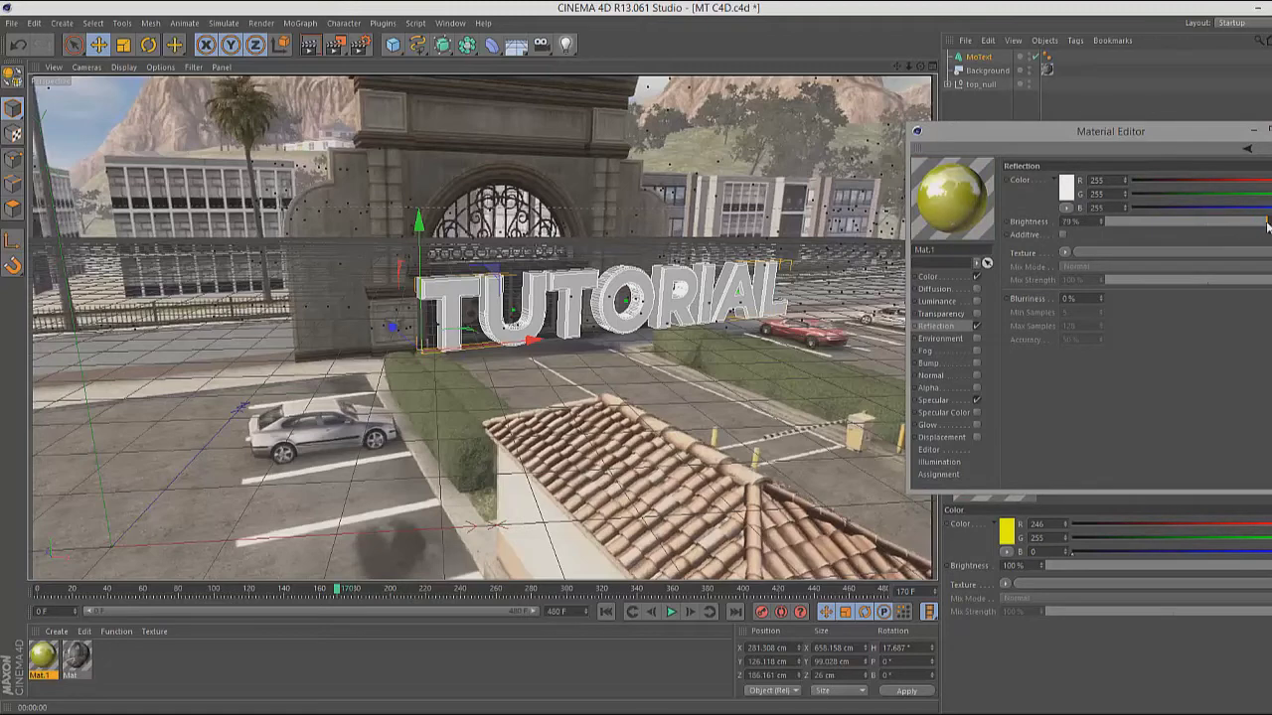
drag(1266, 227, 1268, 226)
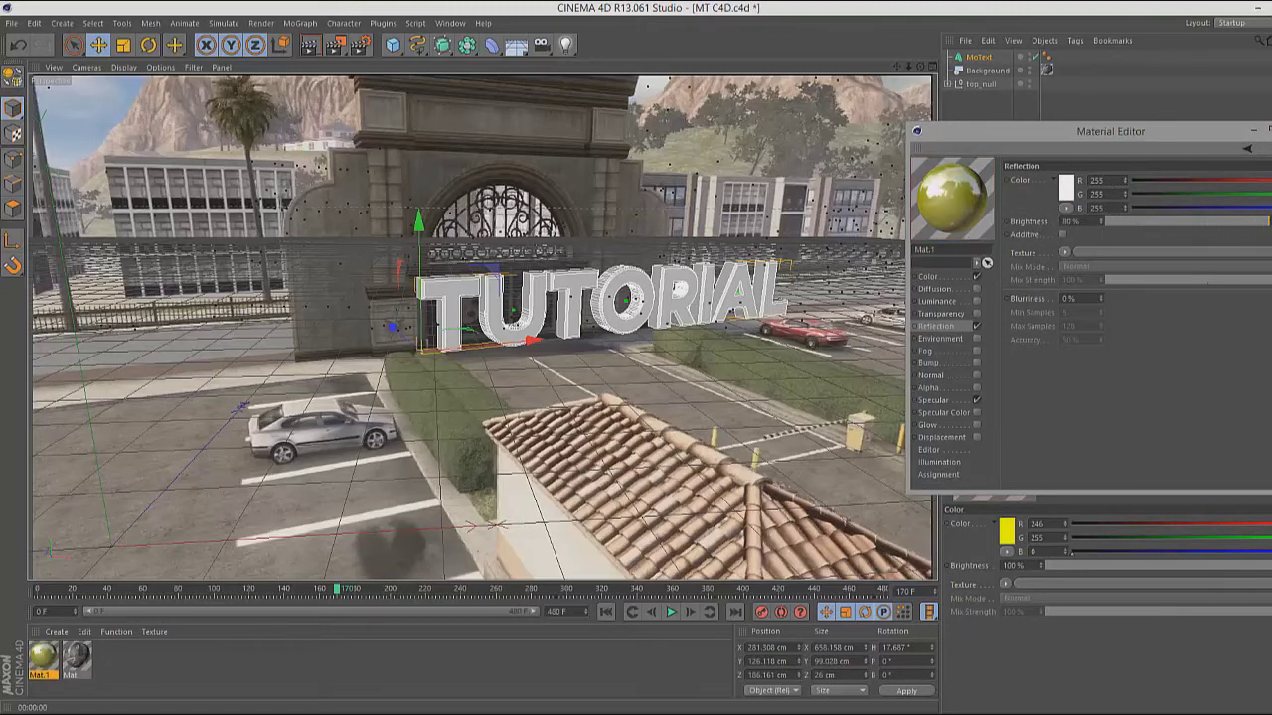
click(1270, 131)
drag(44, 658, 452, 296)
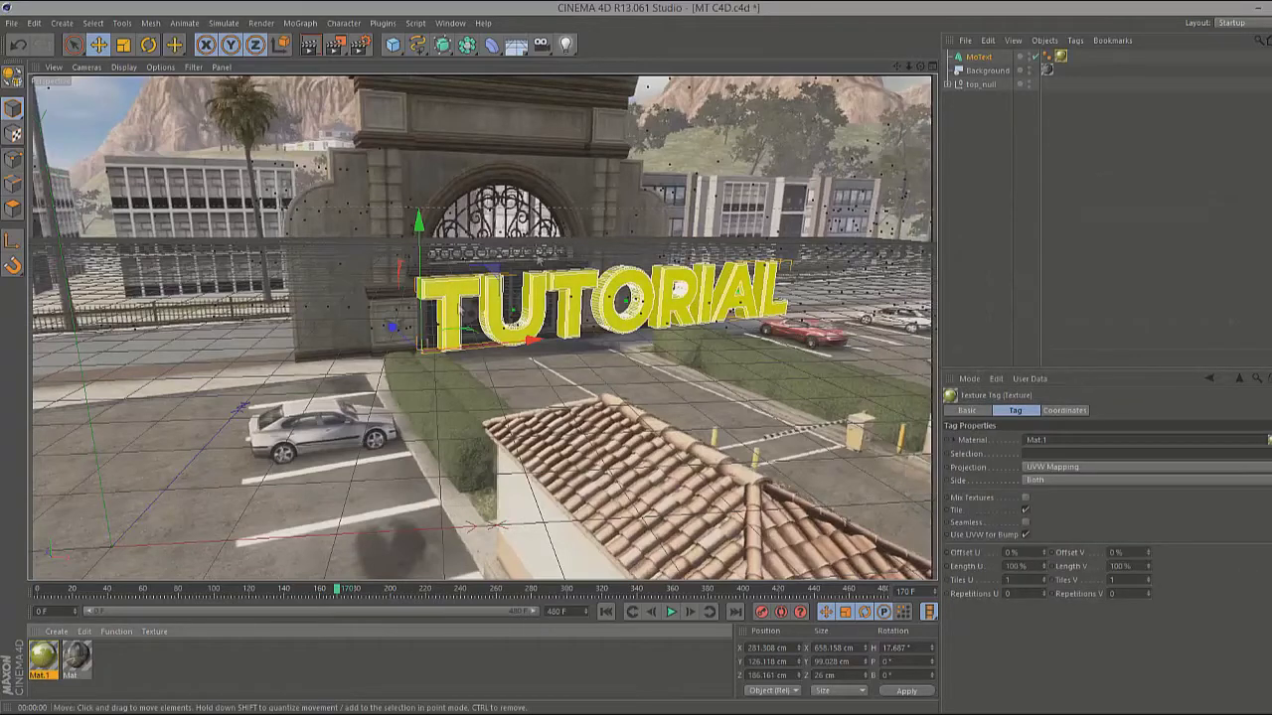
- Duplicate the yellow material and set the copy's color to black, RGB 0, 0, 0
click(42, 659)
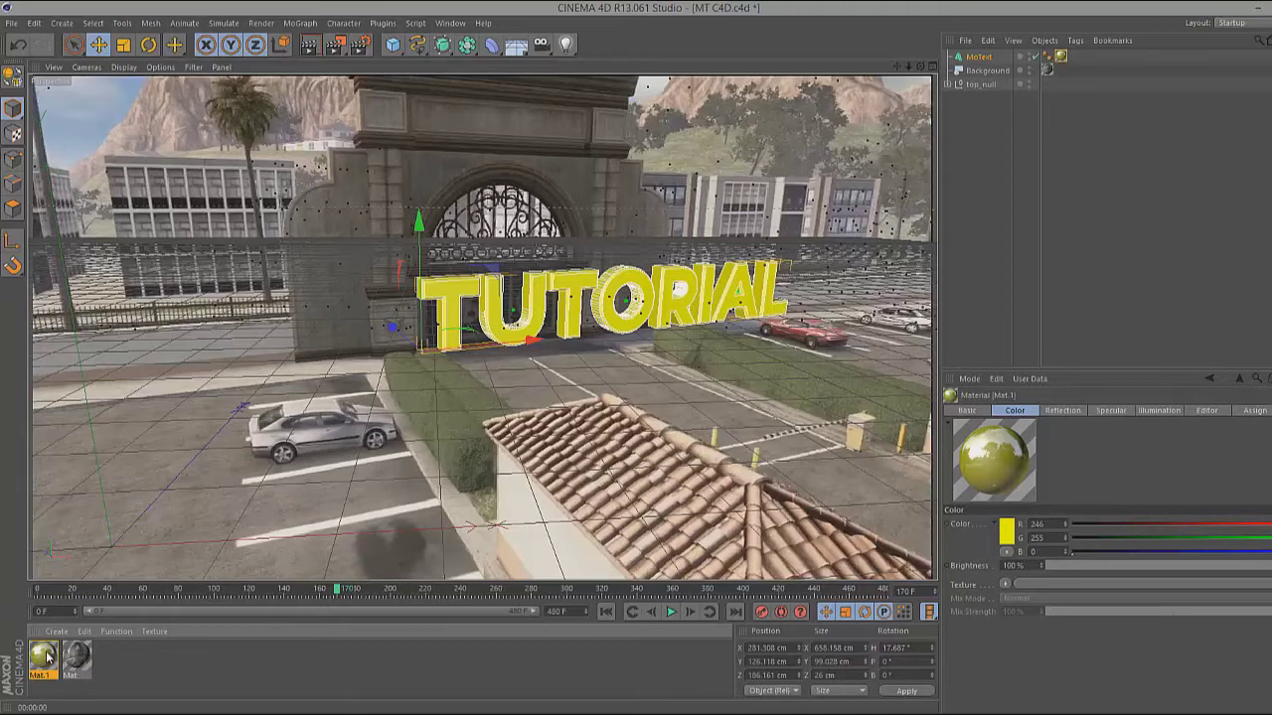
key(ctrl+c)
key(ctrl+v)
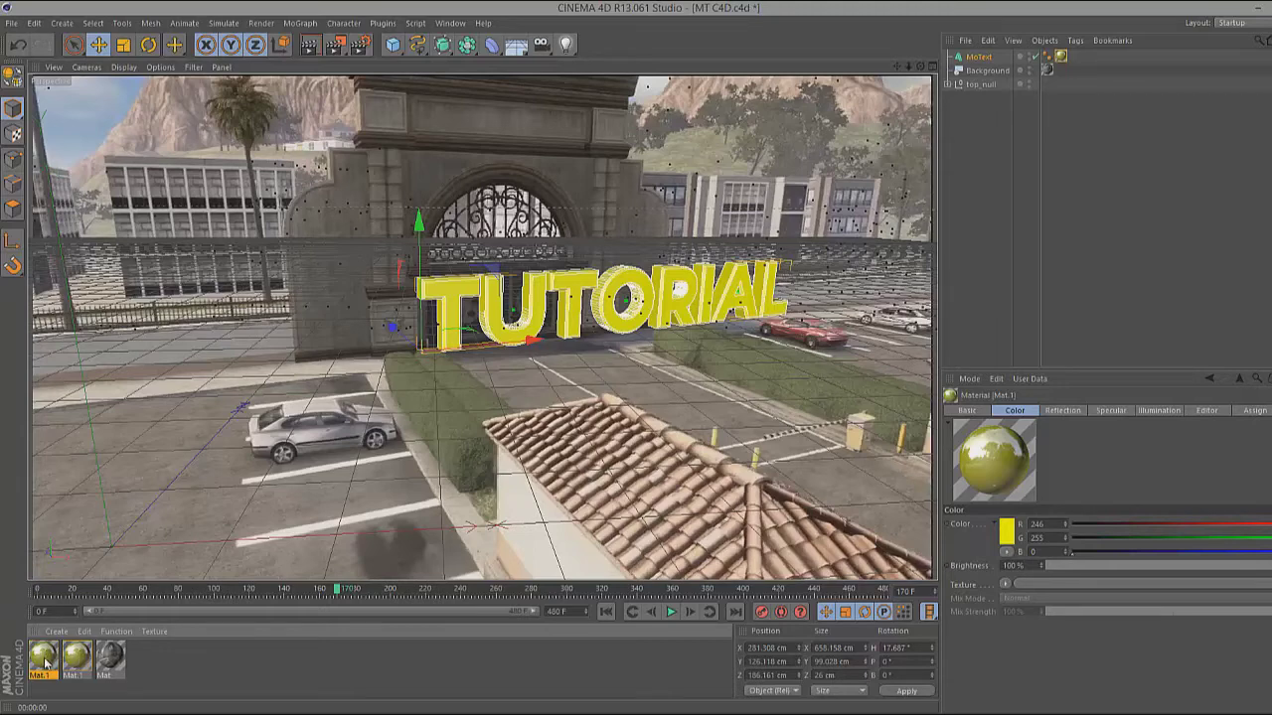
double_click(44, 662)
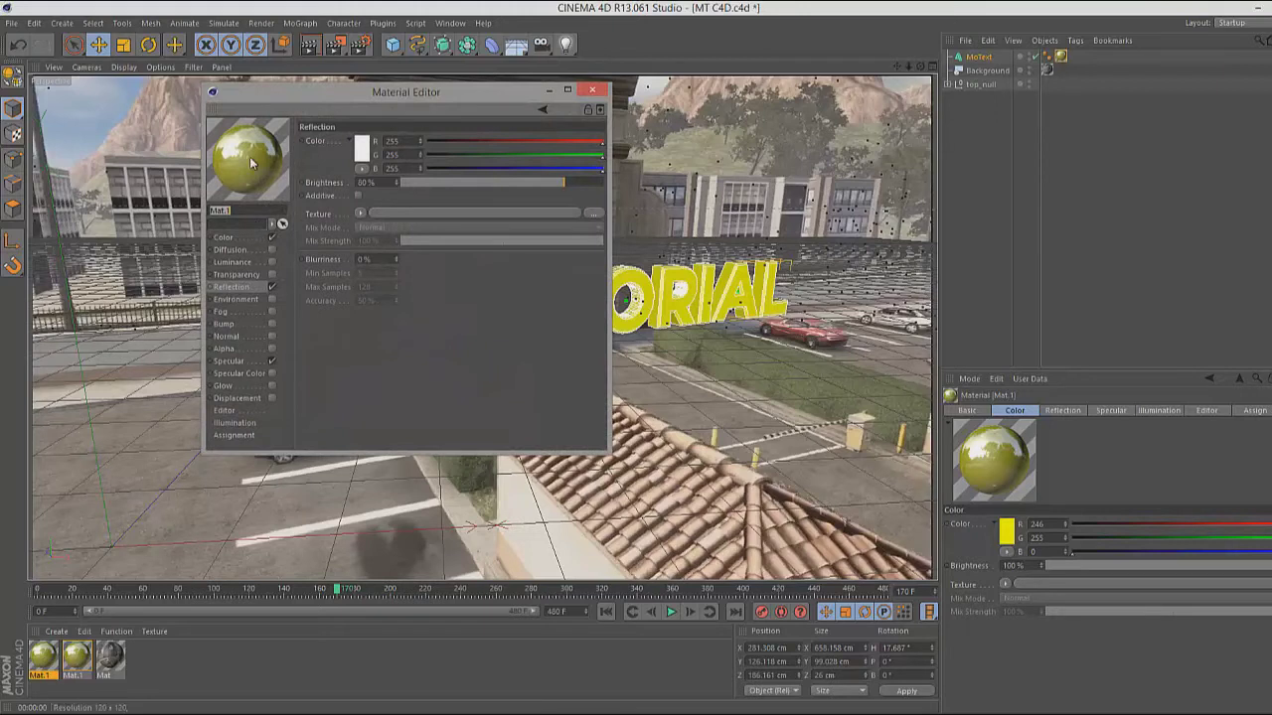
click(233, 236)
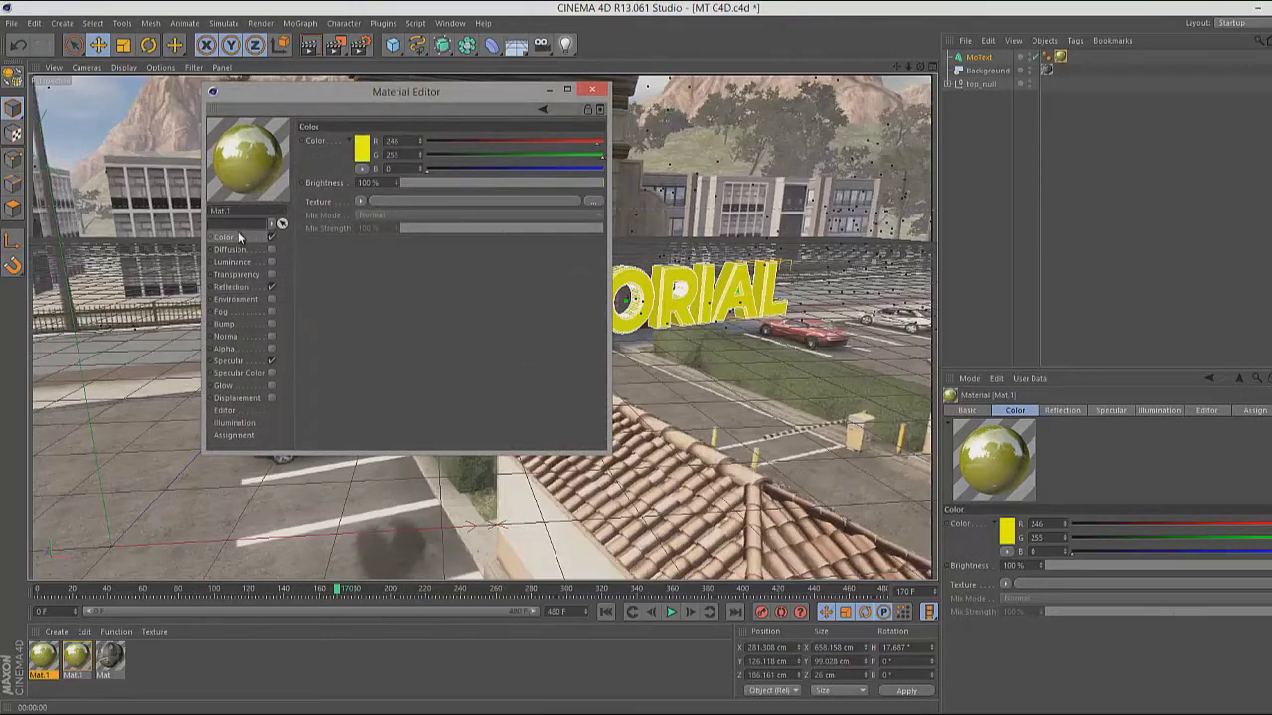
click(363, 144)
click(336, 159)
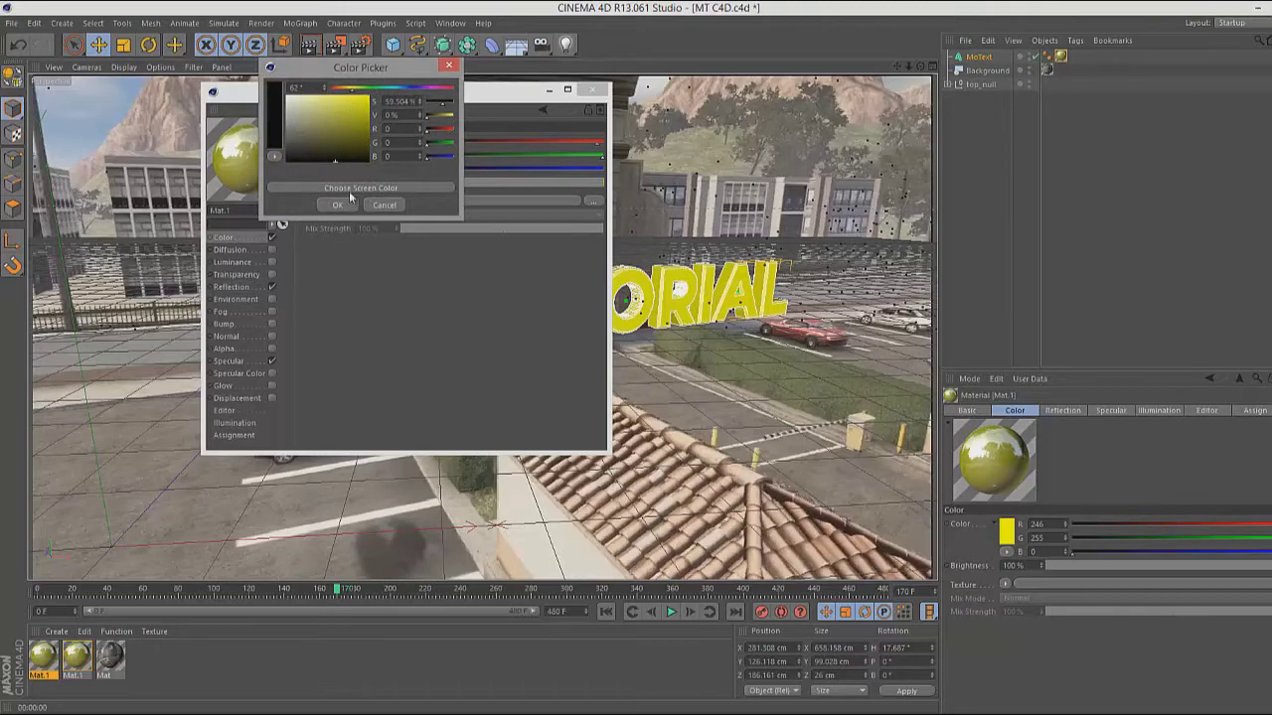
click(339, 205)
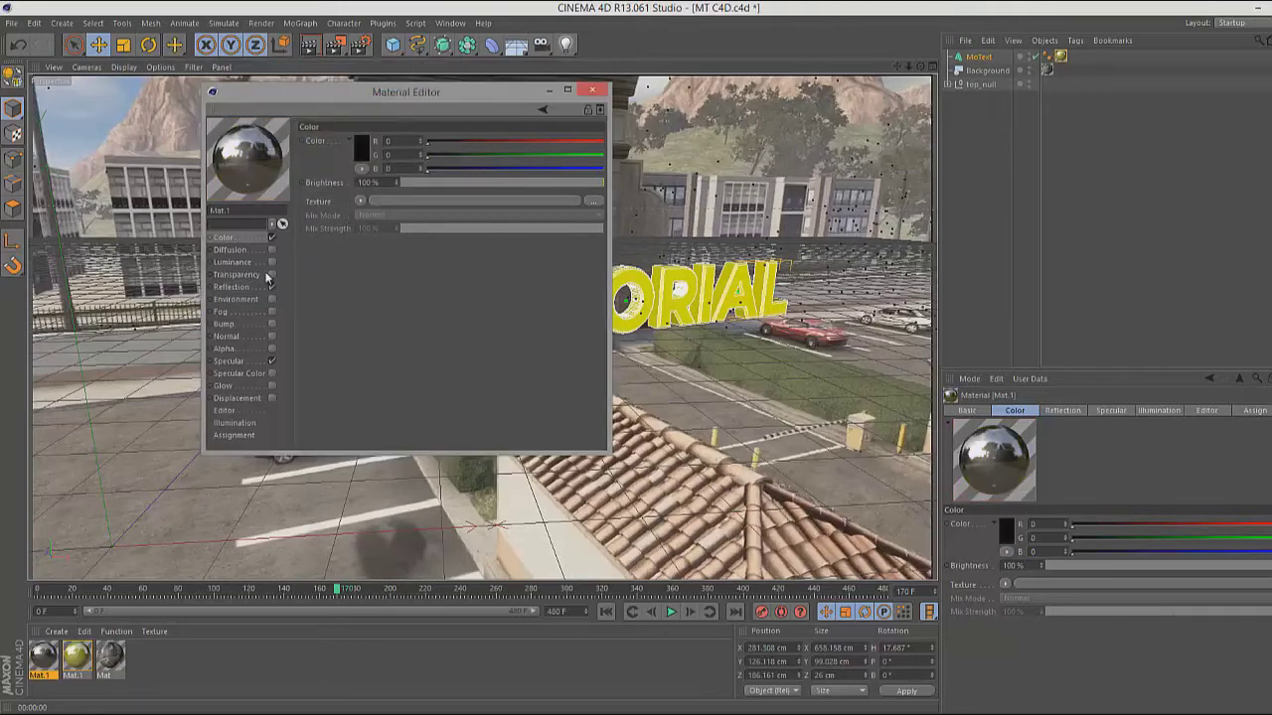
- Darken the black material's reflection color to grey, RGB 143, 143, 143, and apply the material to the text
click(245, 288)
click(364, 146)
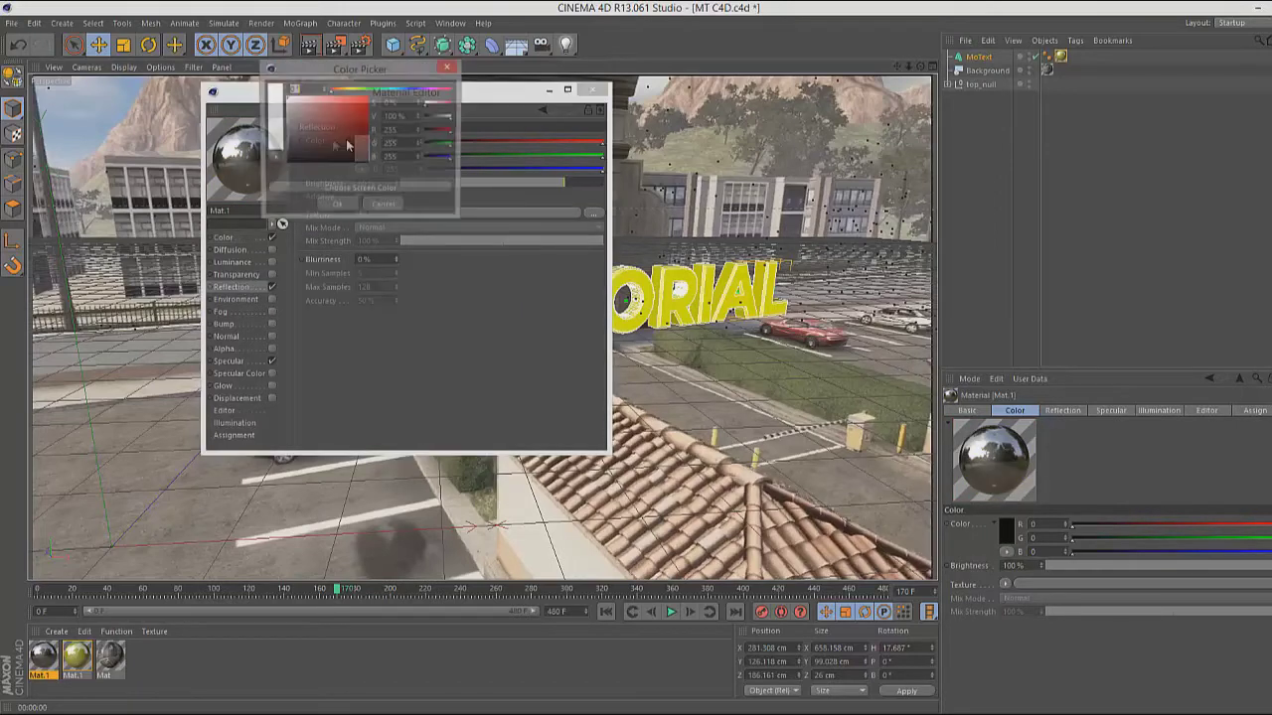
drag(289, 112, 278, 131)
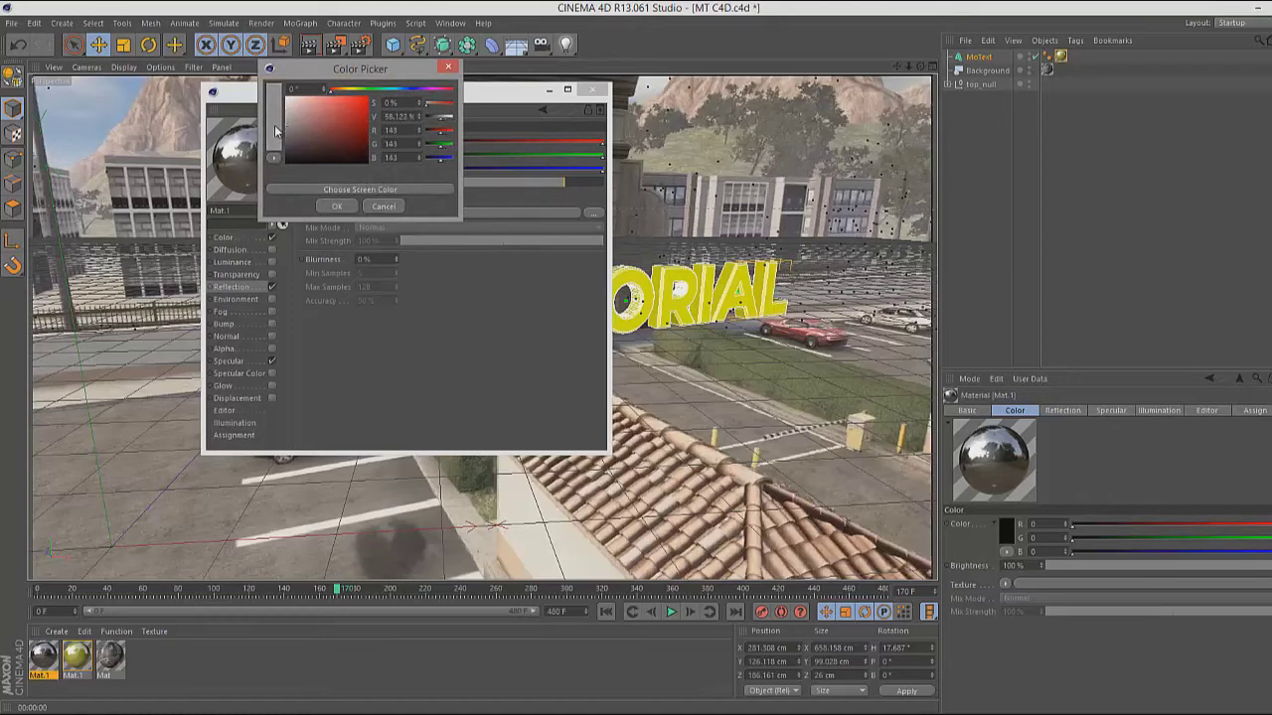
click(336, 206)
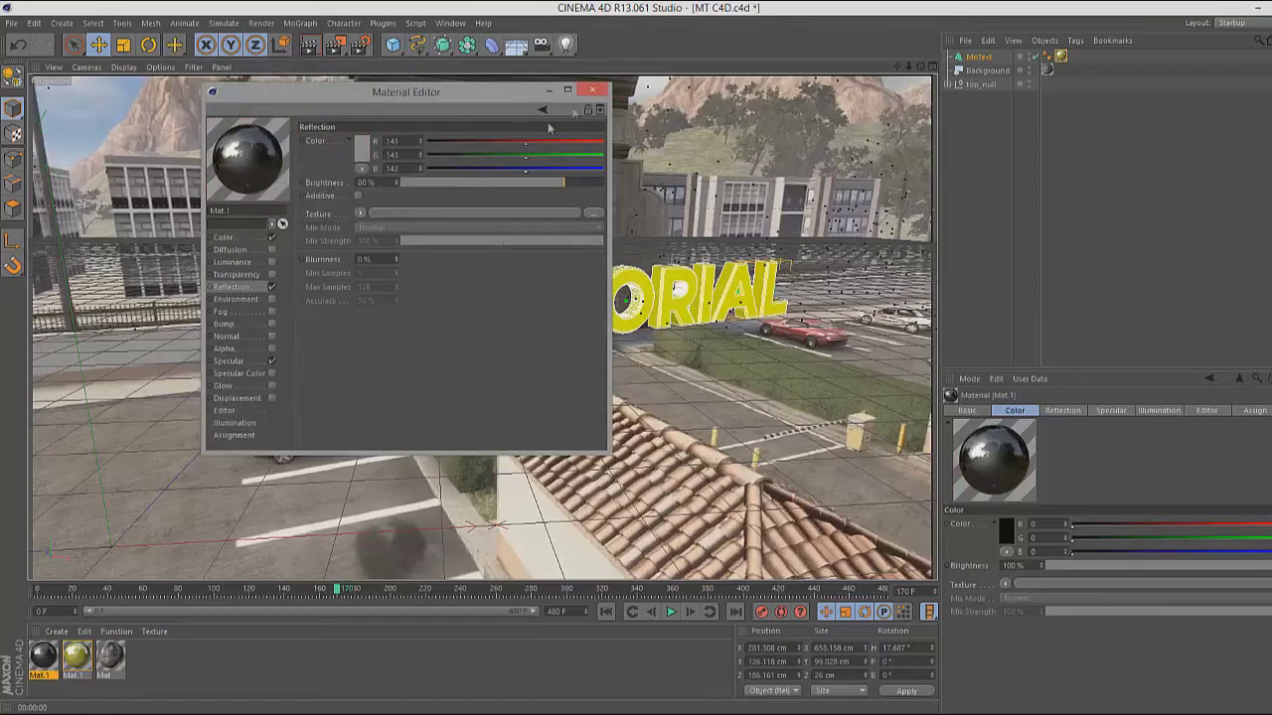
click(588, 92)
drag(41, 657, 463, 310)
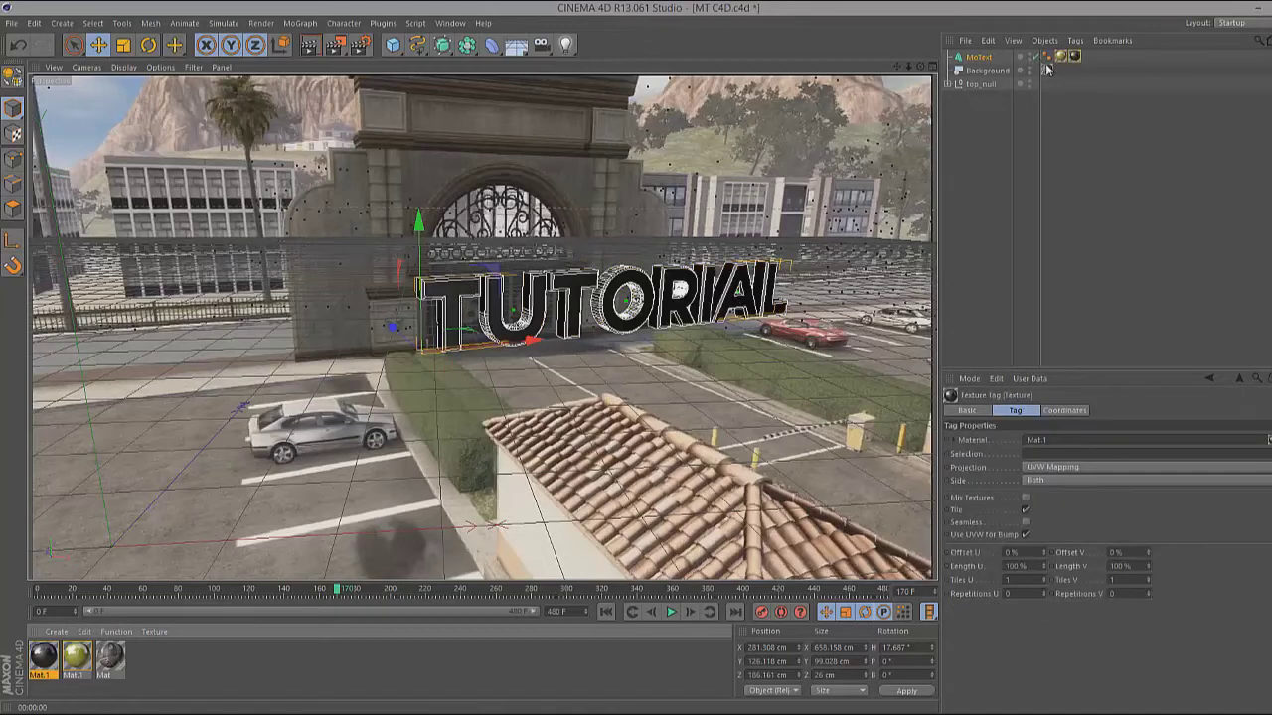
- Order the yellow texture after the black one, restrict it to selection C1 with Spherical projection, and render a preview
drag(1062, 58, 1084, 58)
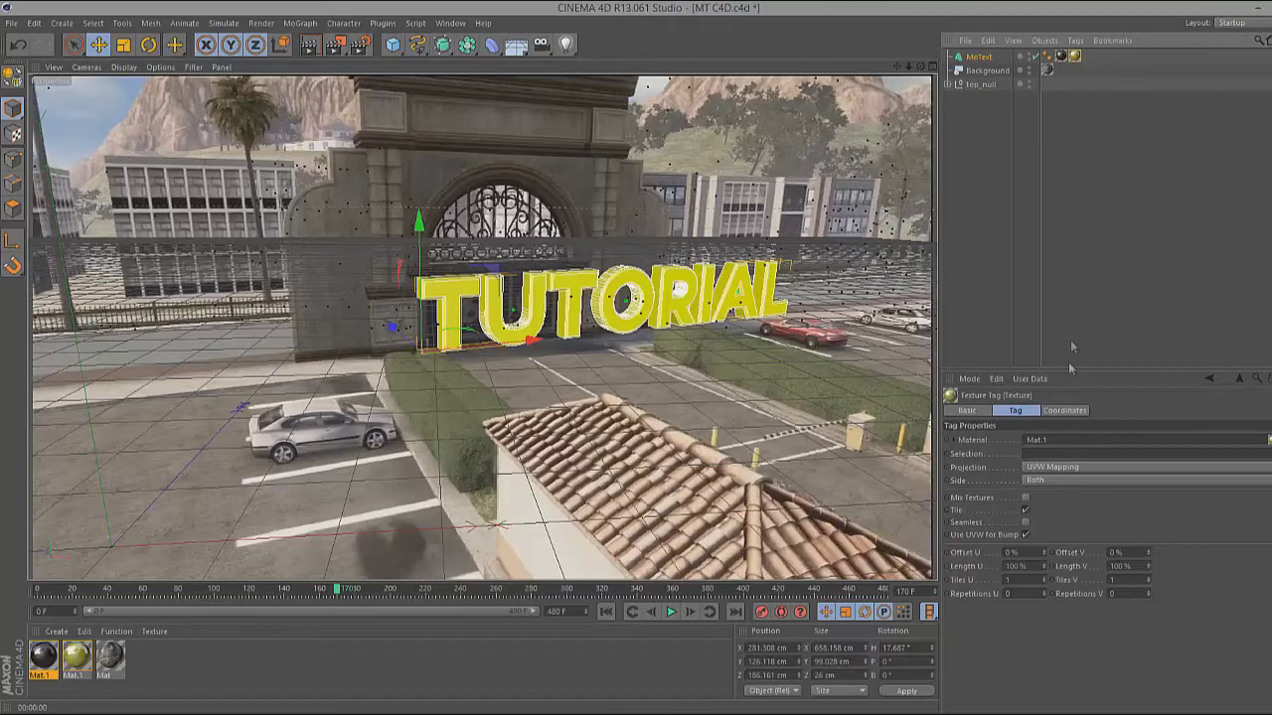
click(1070, 453)
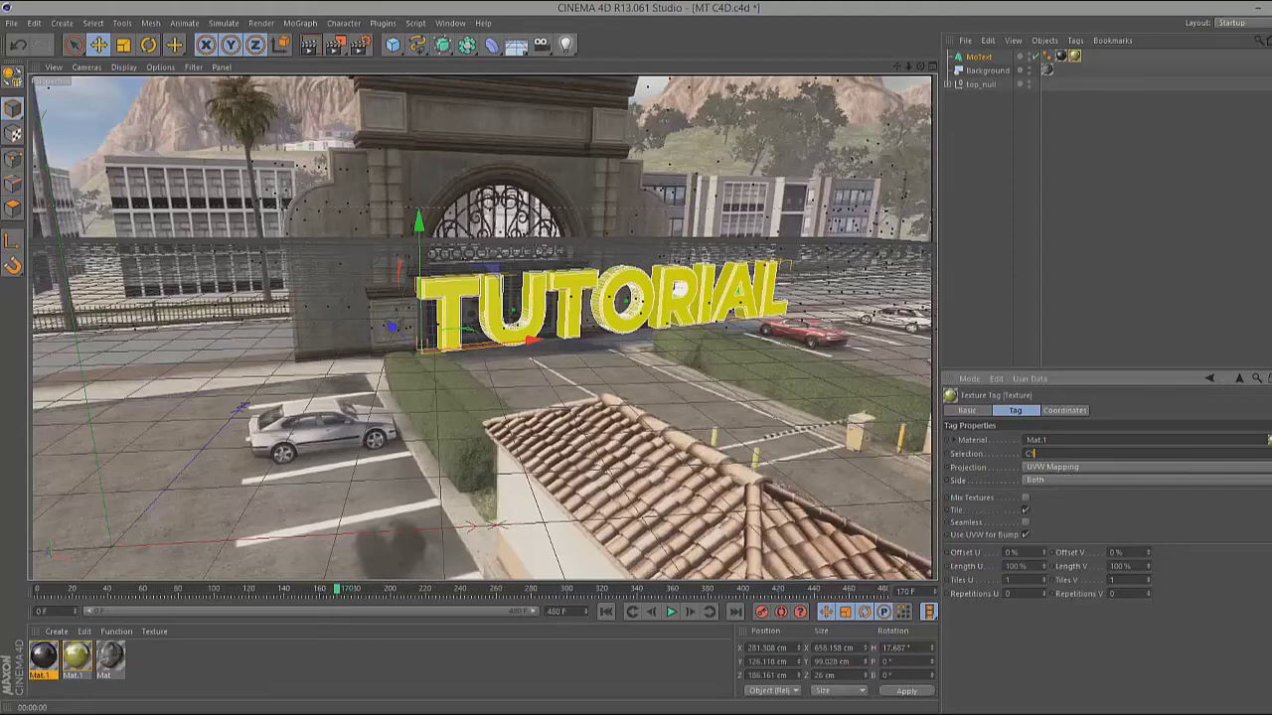
click(1053, 467)
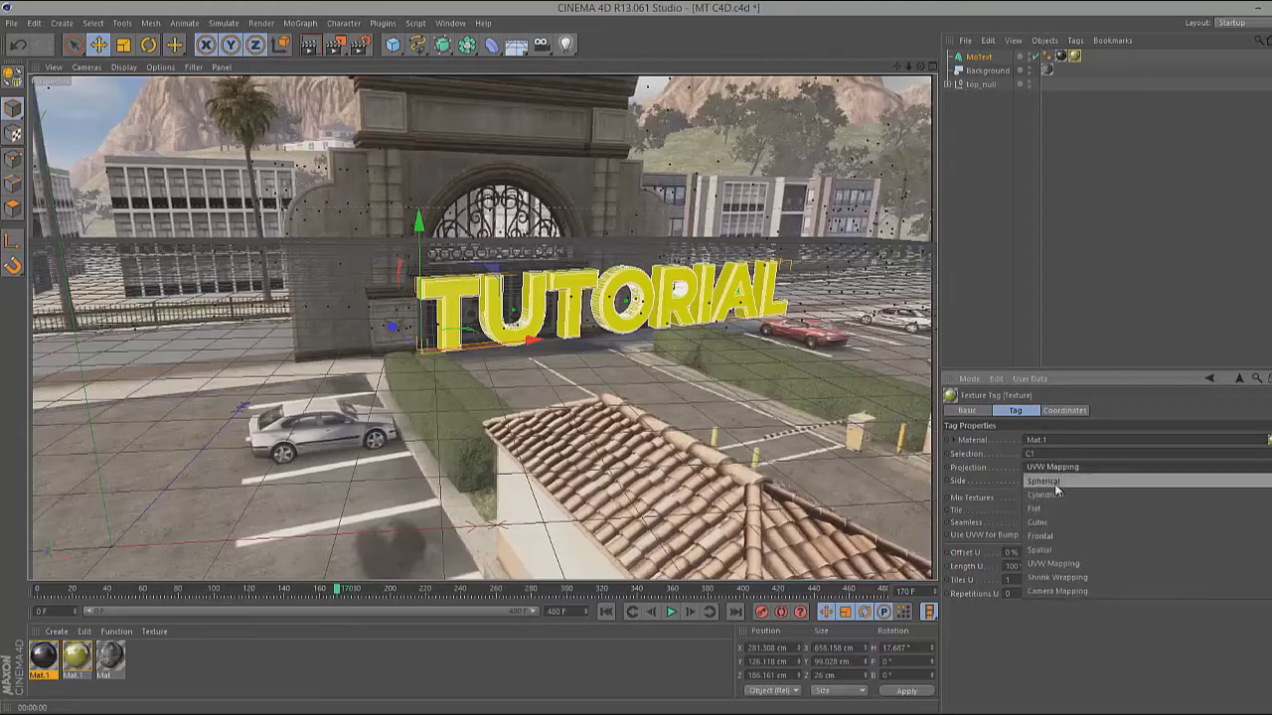
click(1055, 482)
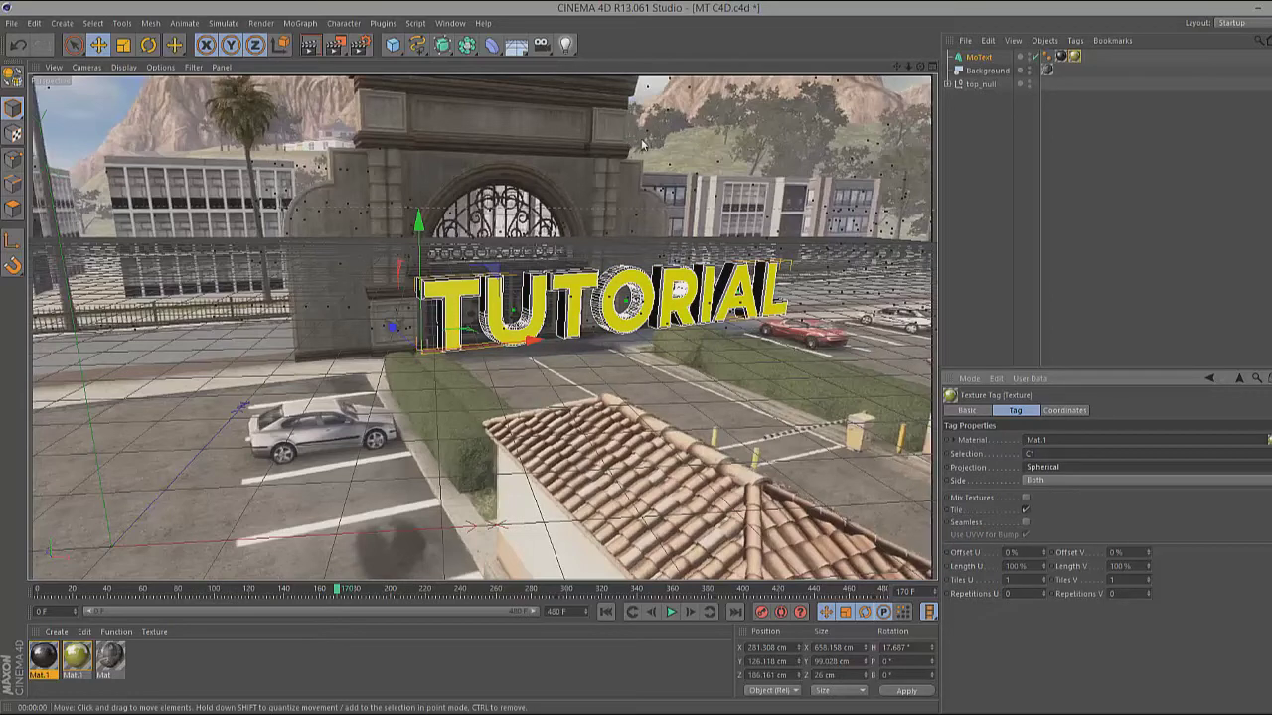
click(309, 43)
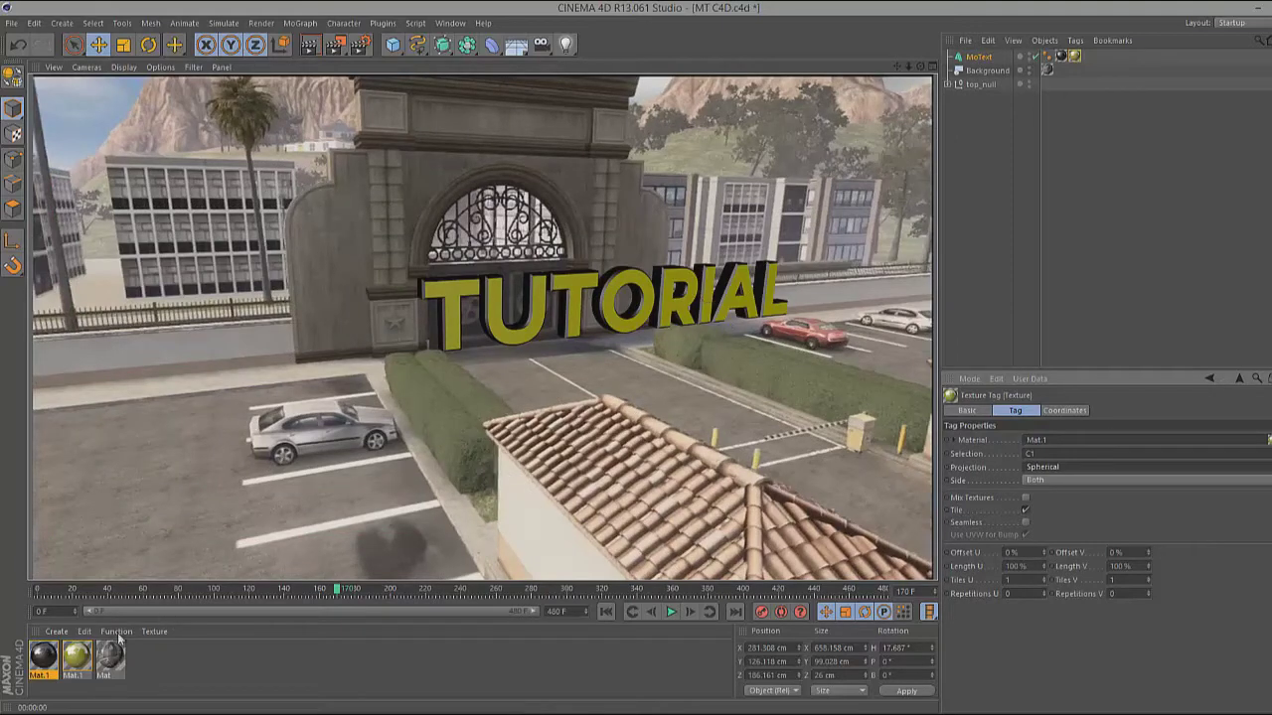
- Change the yellow material's color to orange, RGB 255, 187, 0
double_click(76, 656)
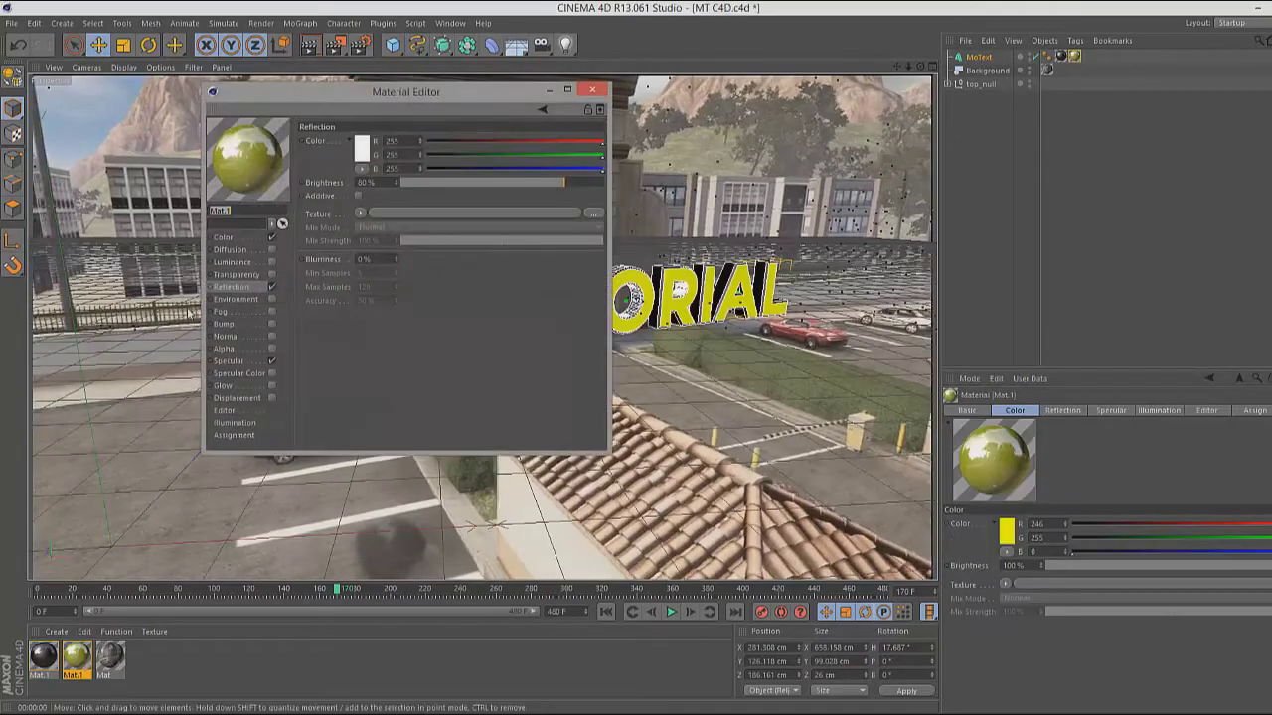
click(223, 237)
click(361, 149)
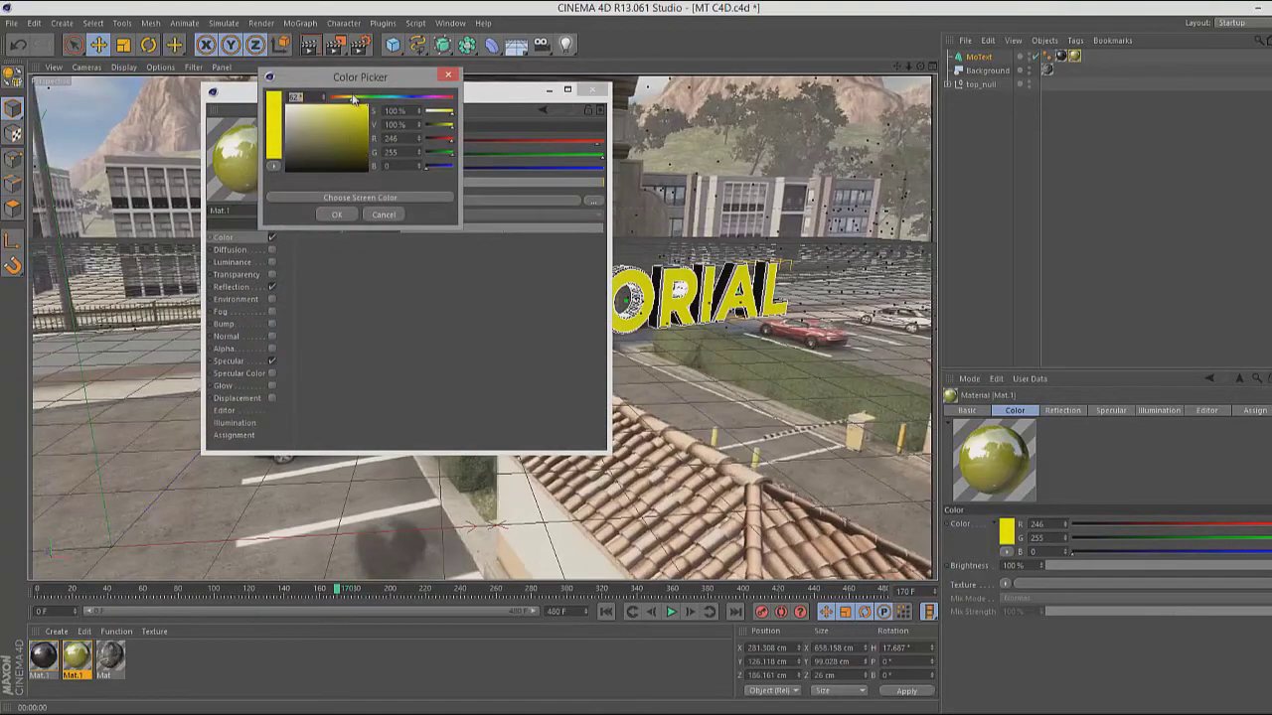
drag(350, 100, 343, 98)
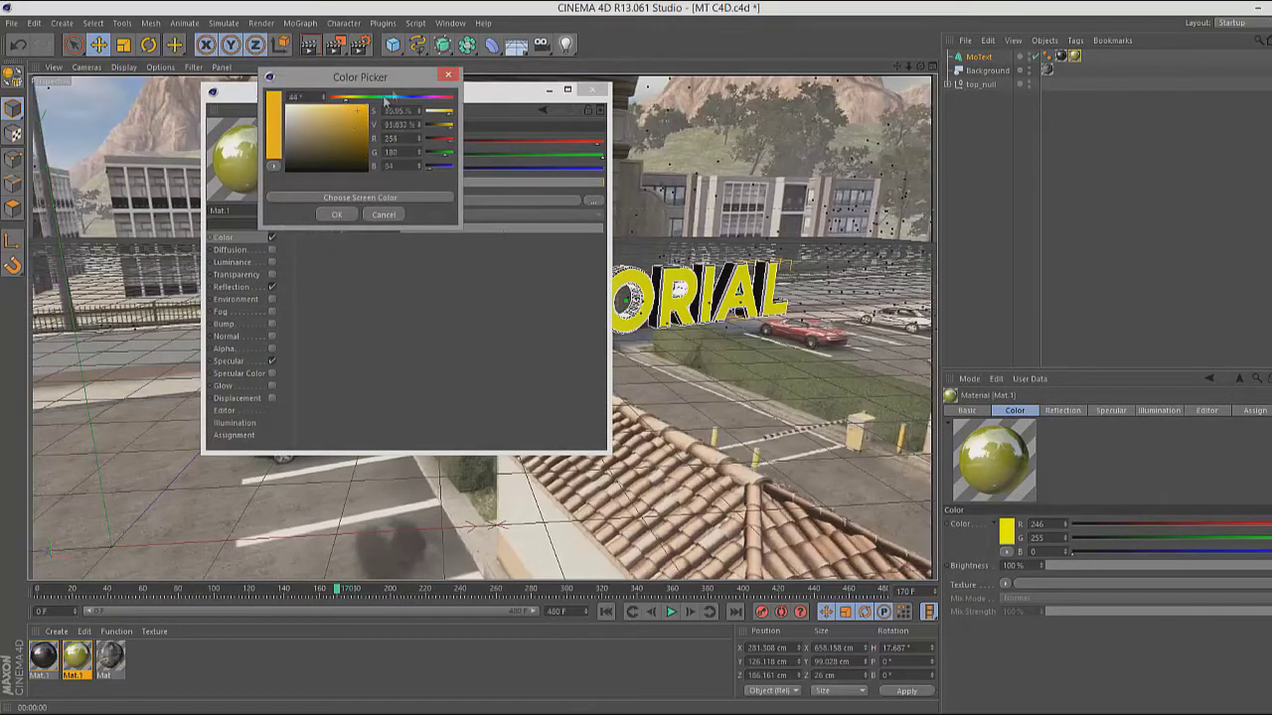
click(335, 214)
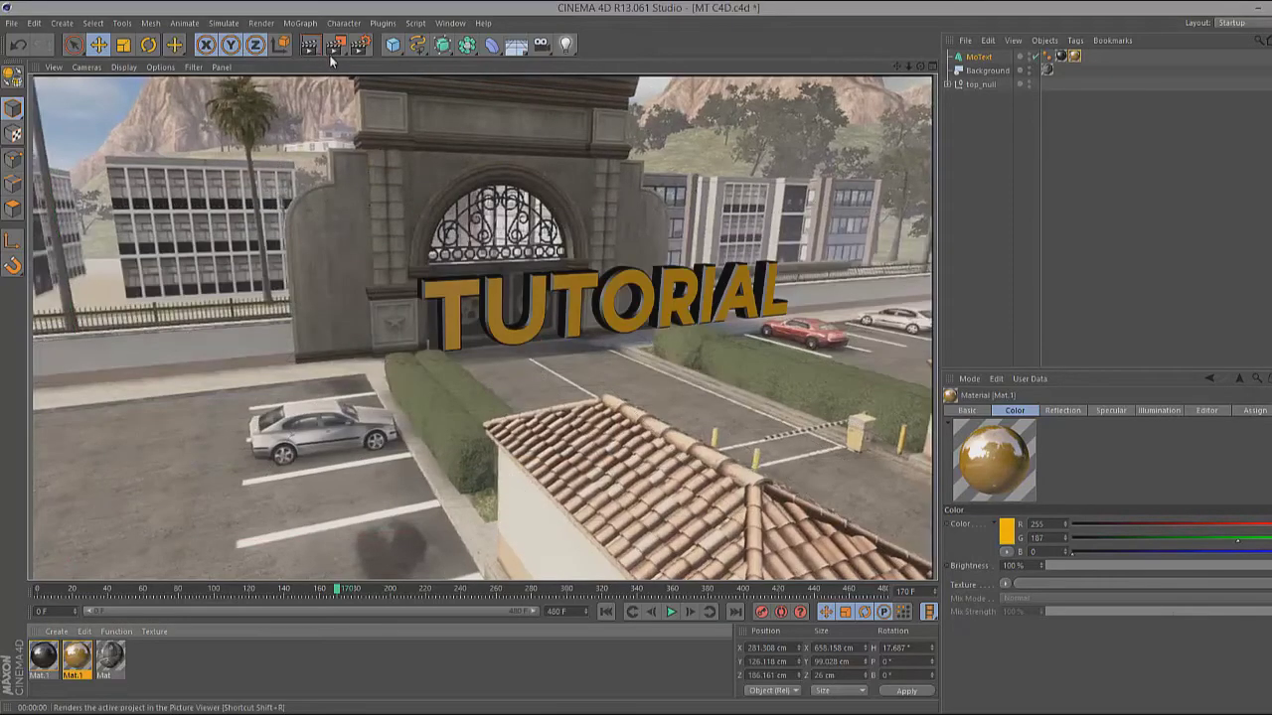
- Add a sphere around the text at about X 591, Y 201, Z 284 cm and enlarge its radius to about 367 cm
click(392, 47)
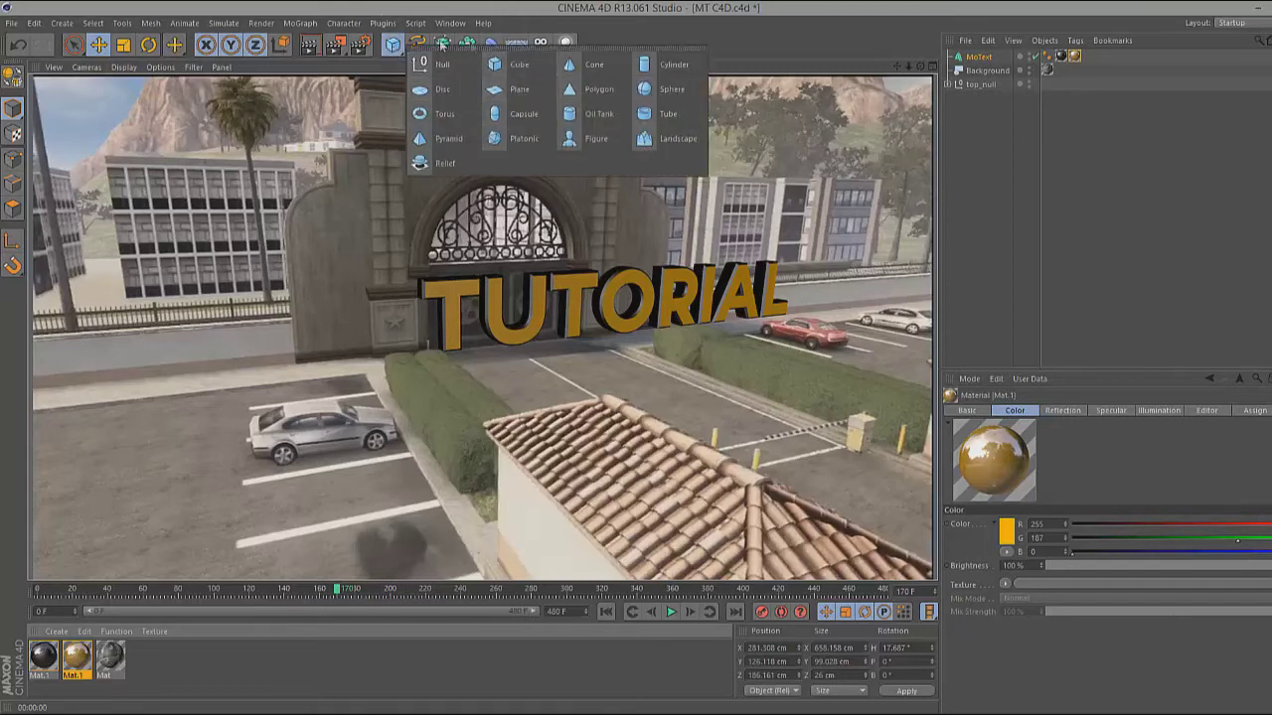
click(672, 89)
drag(127, 473, 557, 284)
drag(695, 275, 750, 283)
drag(597, 271, 594, 268)
drag(702, 283, 847, 286)
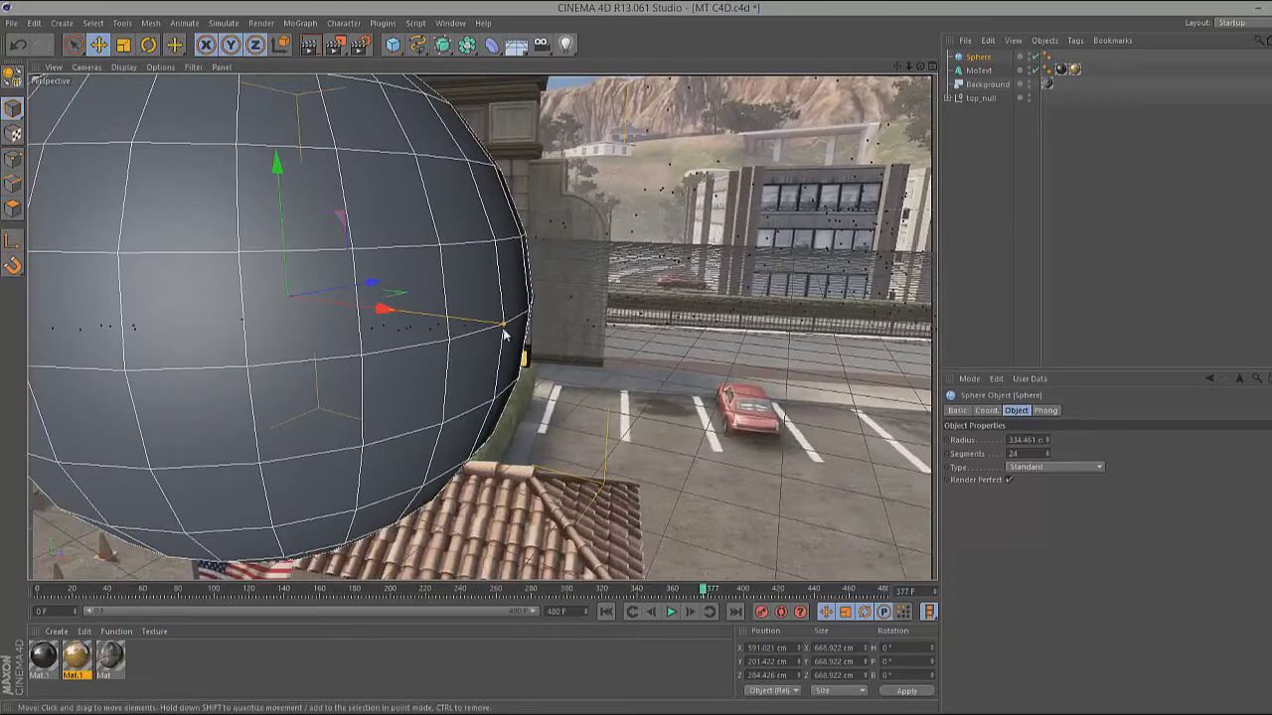
drag(505, 325, 532, 331)
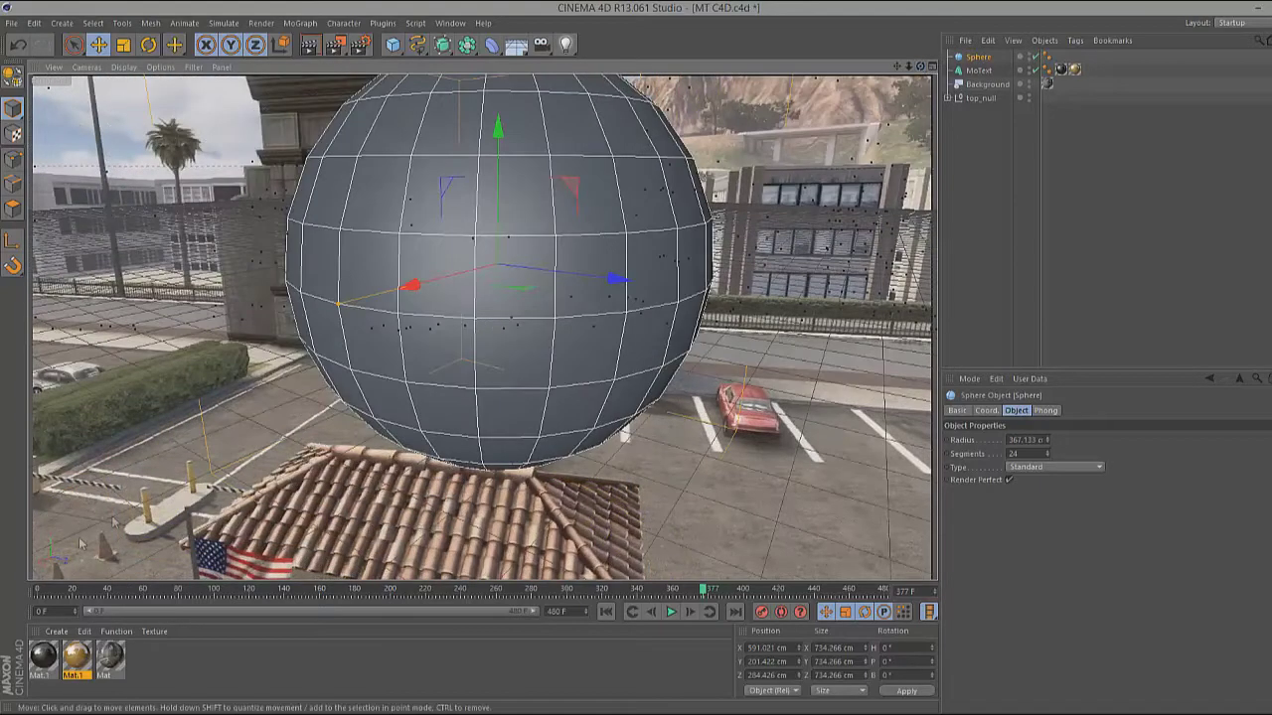
- Go to about frame 29 and apply the background footage material Mat to the sphere
click(90, 594)
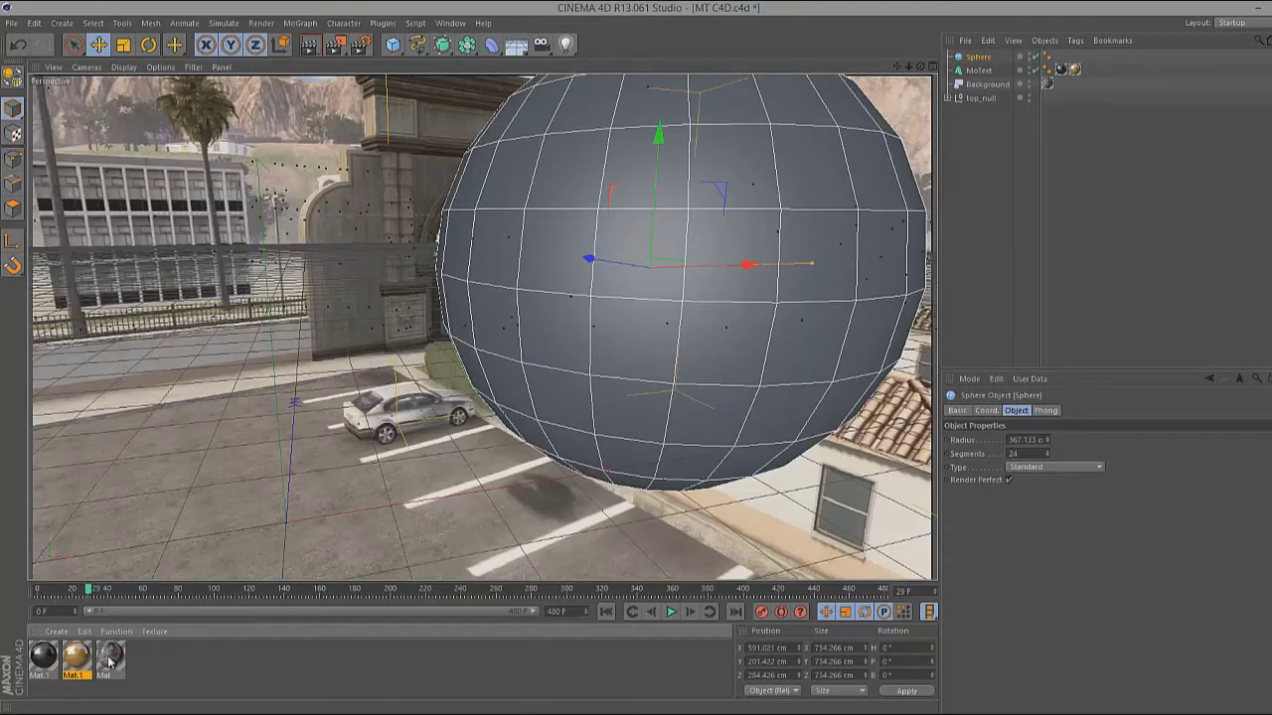
drag(109, 661, 568, 187)
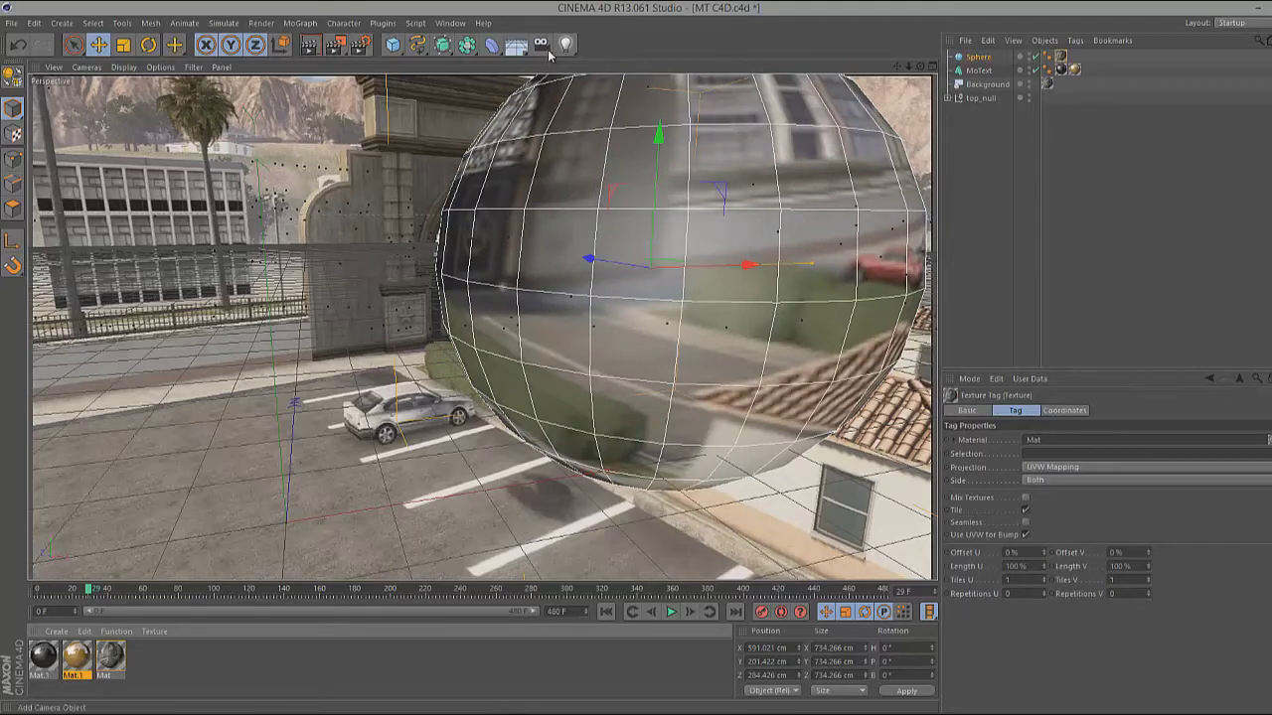
- Add a Compositing tag to the sphere, disabling Cast Shadows, Receive Shadows and Seen by Camera and enabling Compositing Background
click(1075, 41)
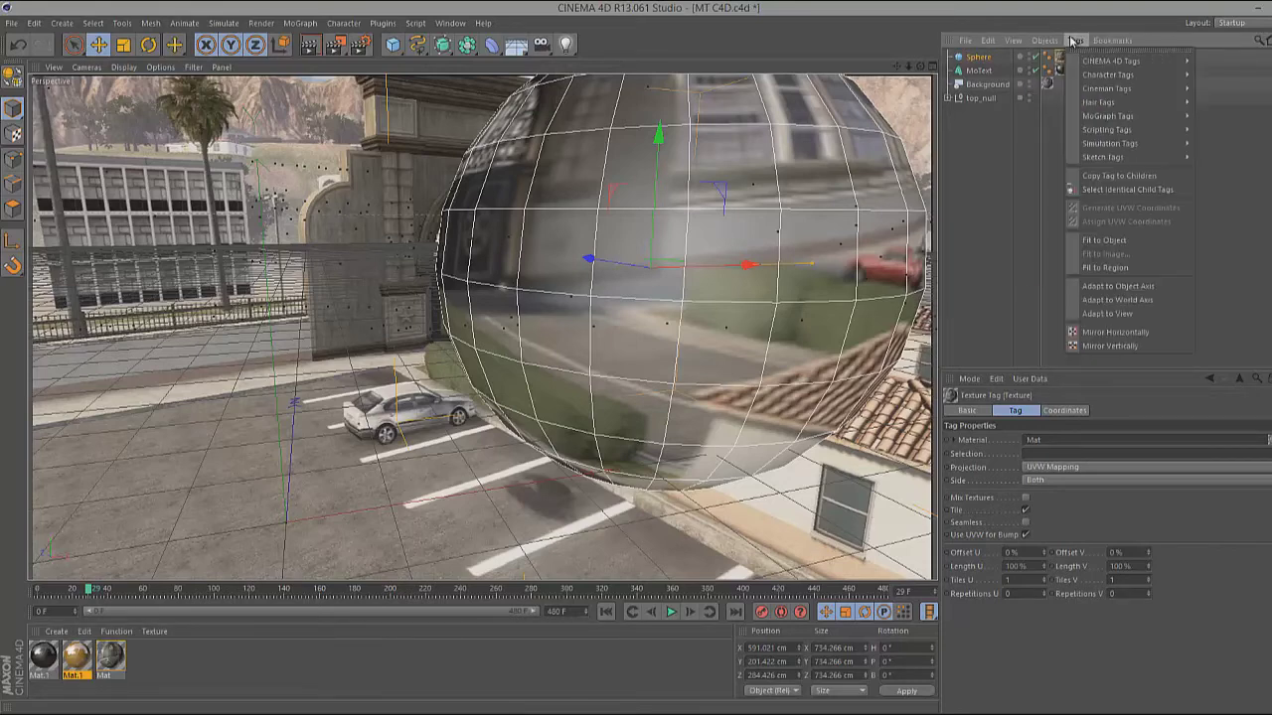
mouse_move(1094, 61)
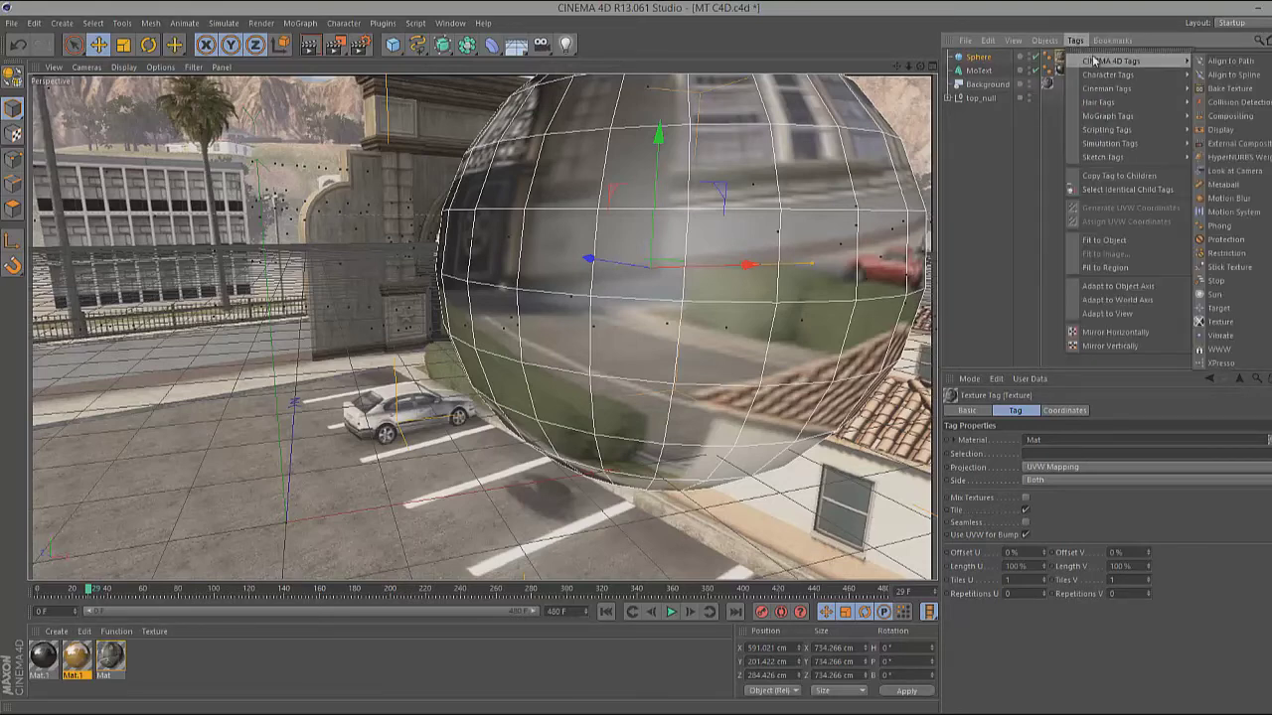
click(1232, 116)
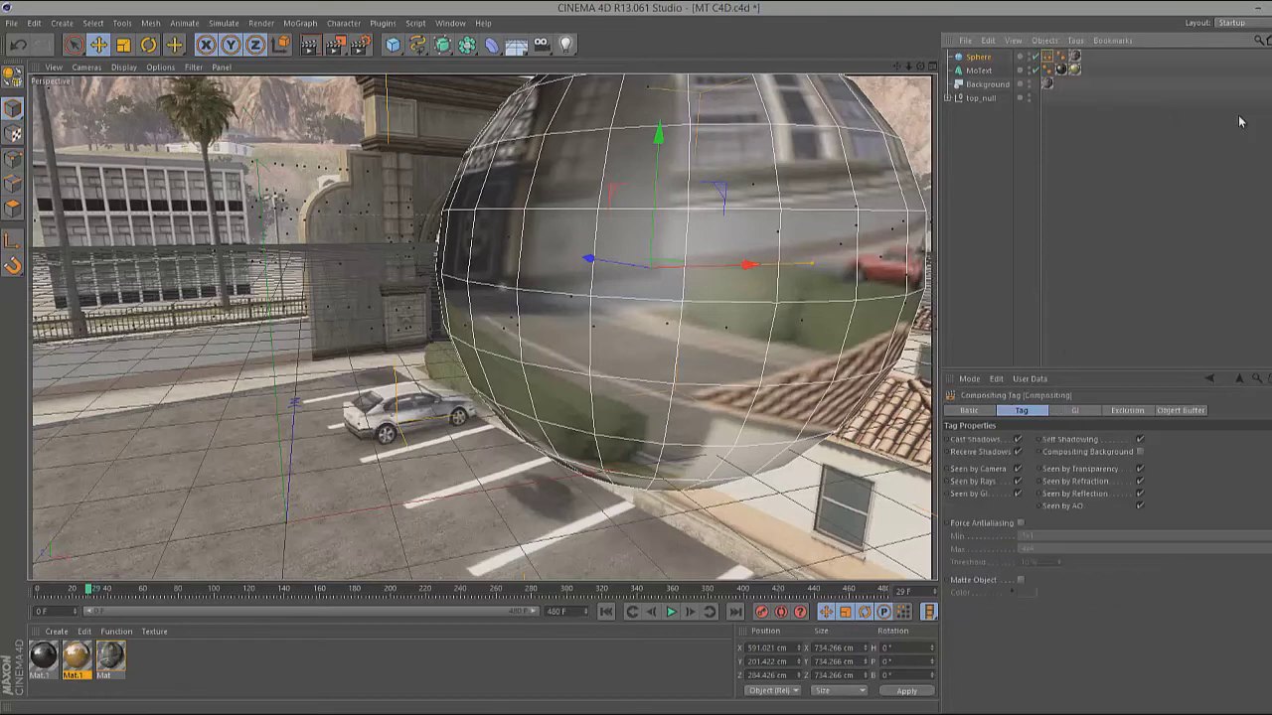
click(1017, 439)
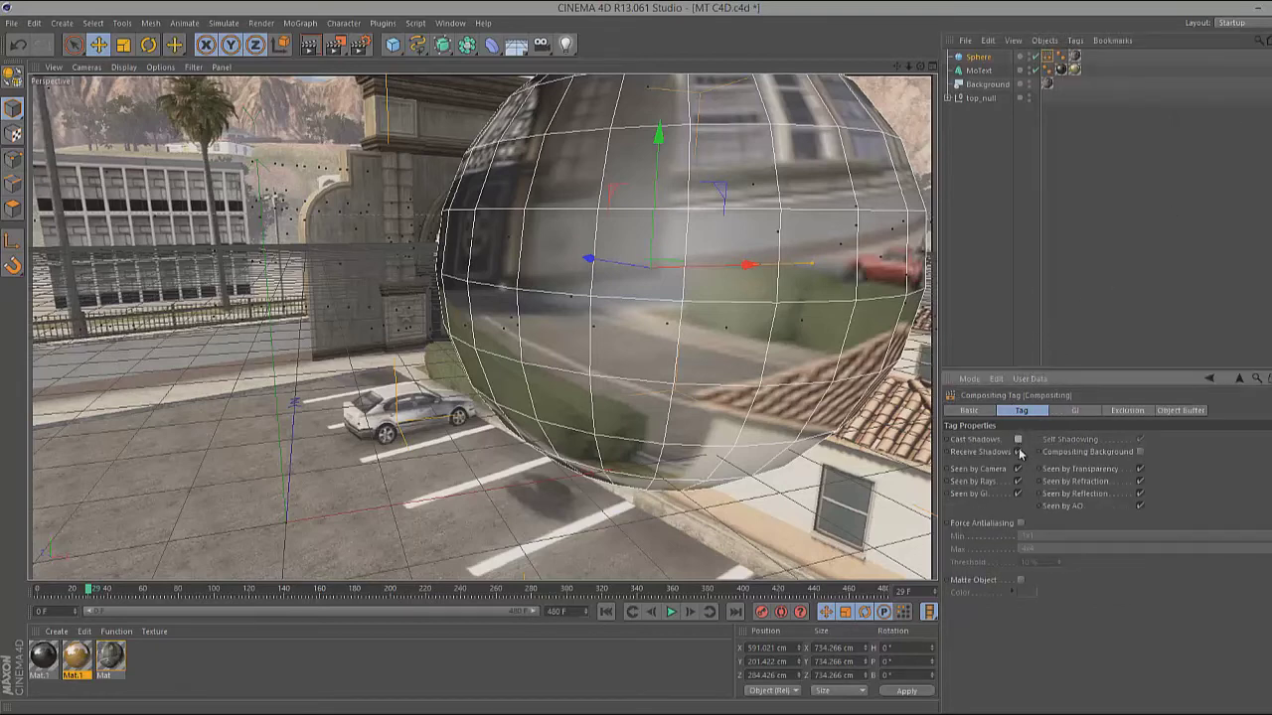
click(1017, 452)
click(1018, 469)
- Hide the sphere in the viewport and render preview images at about frames 88 and 320
drag(90, 595, 193, 596)
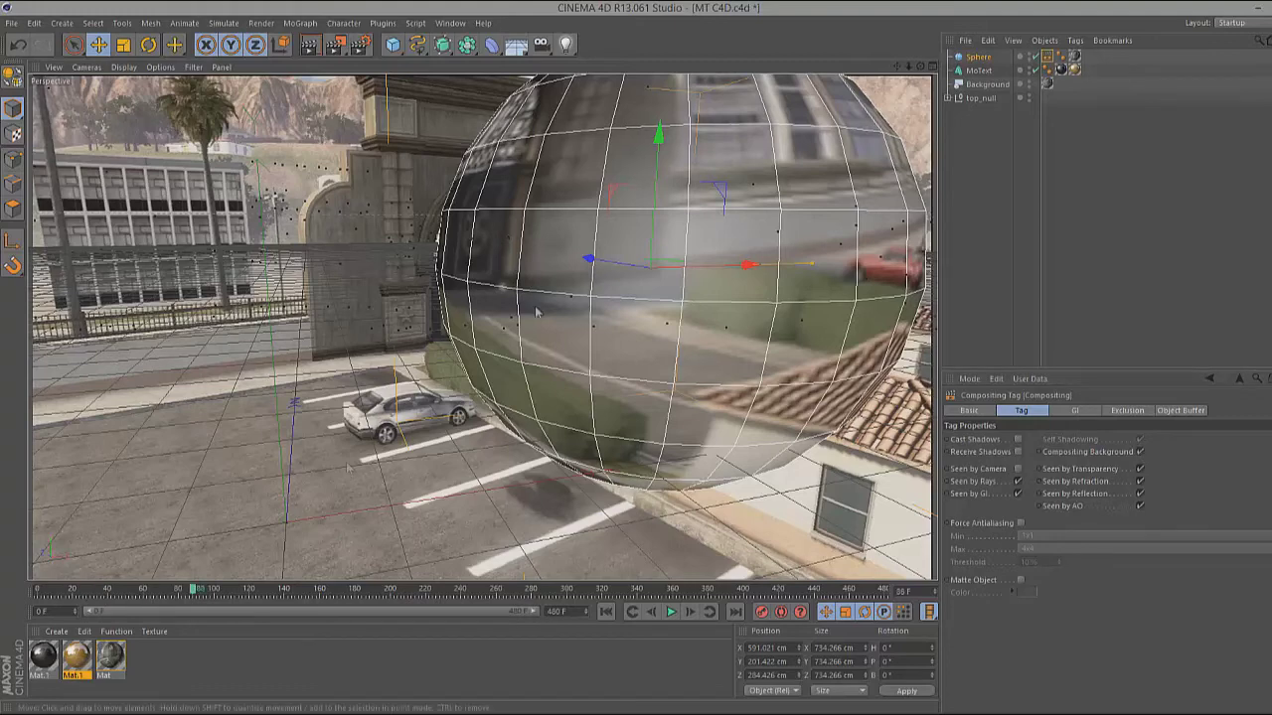
click(1032, 58)
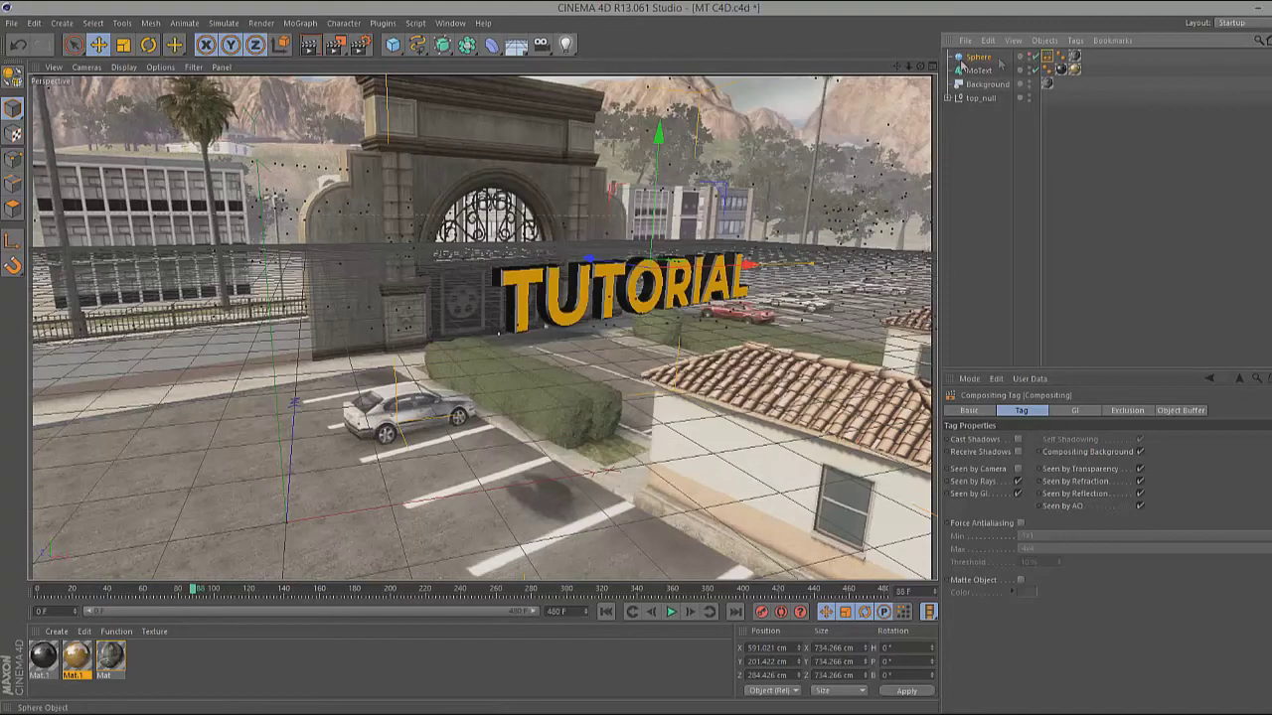
click(310, 51)
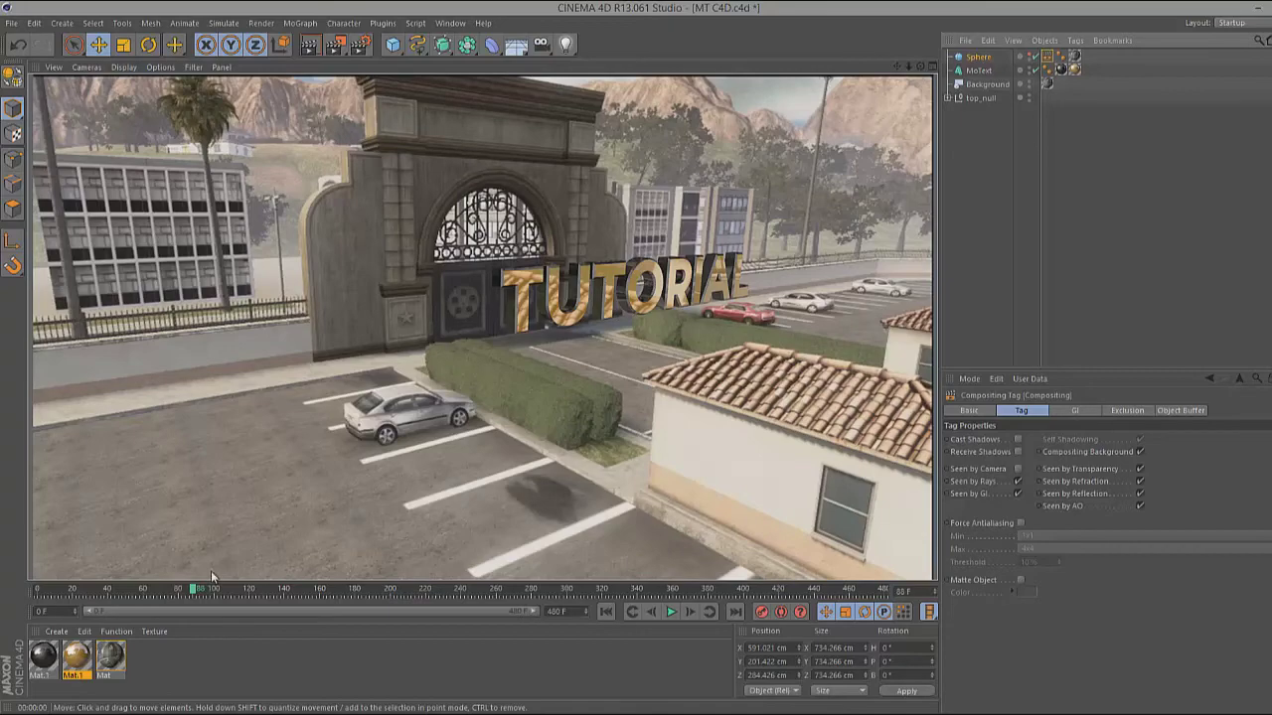
drag(199, 590, 601, 552)
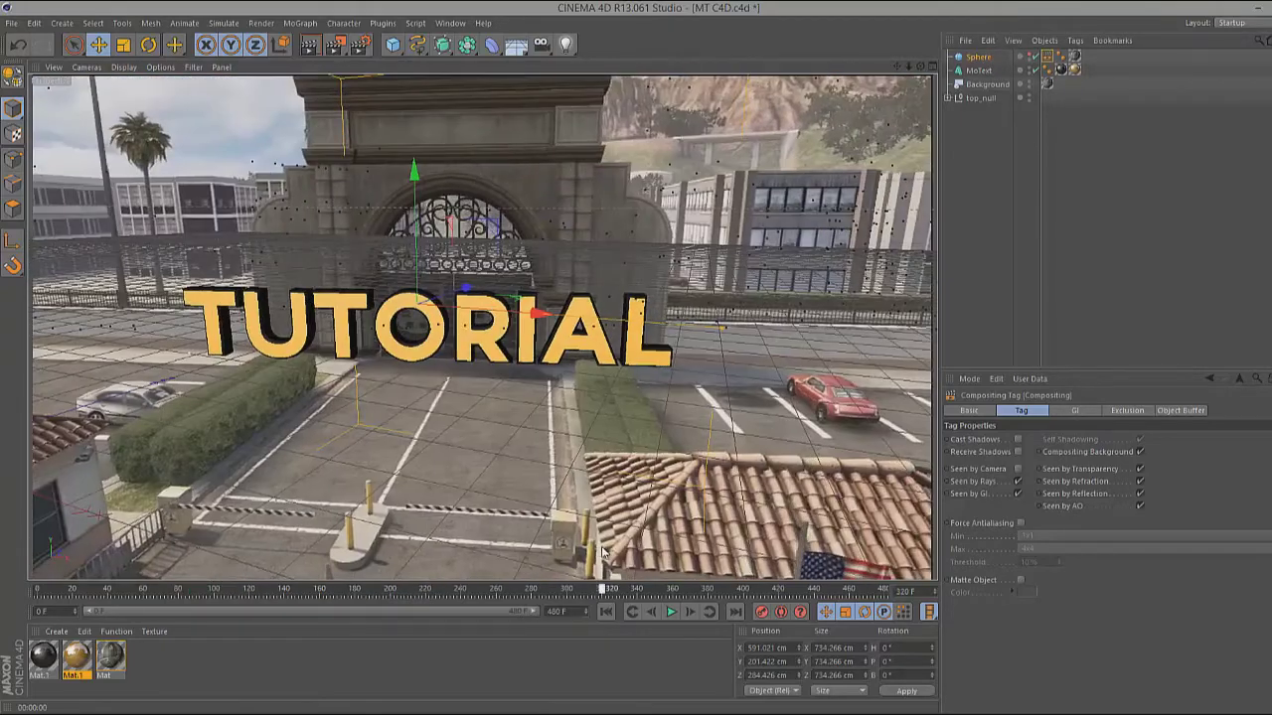
click(310, 45)
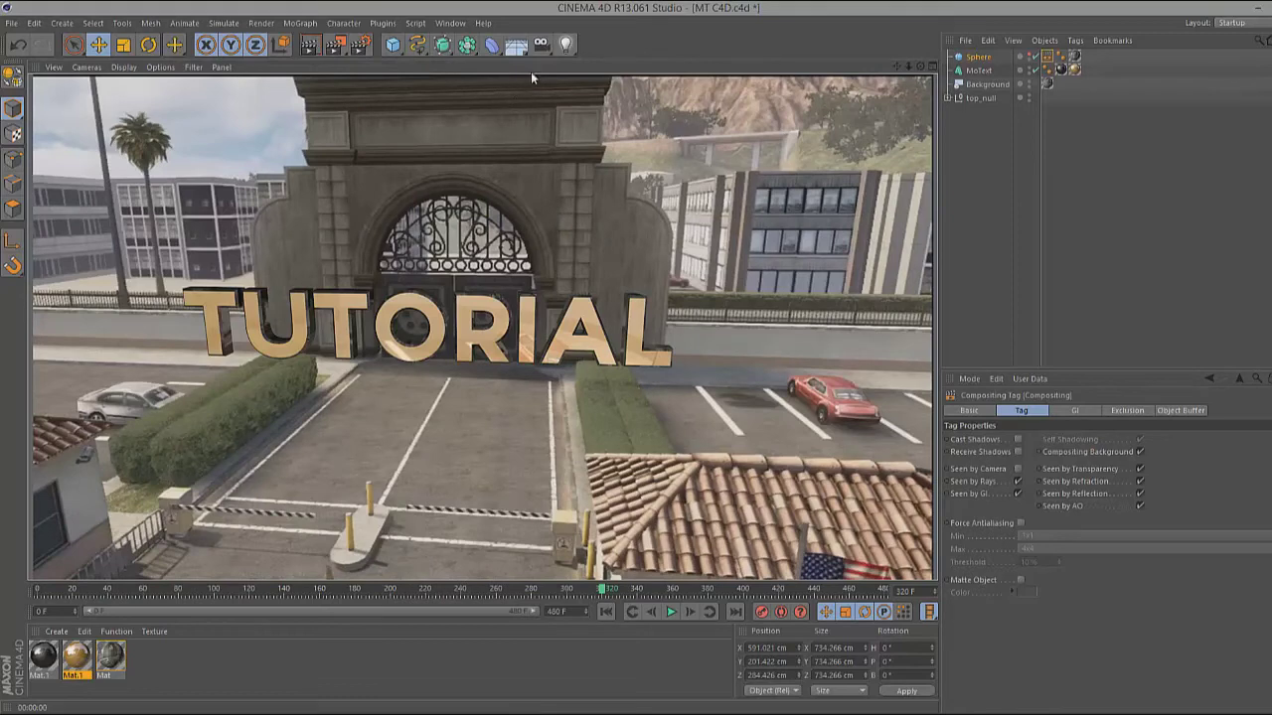
- Add an Omni light in front of the text at about X 373, Y 126, Z 0 cm
click(567, 45)
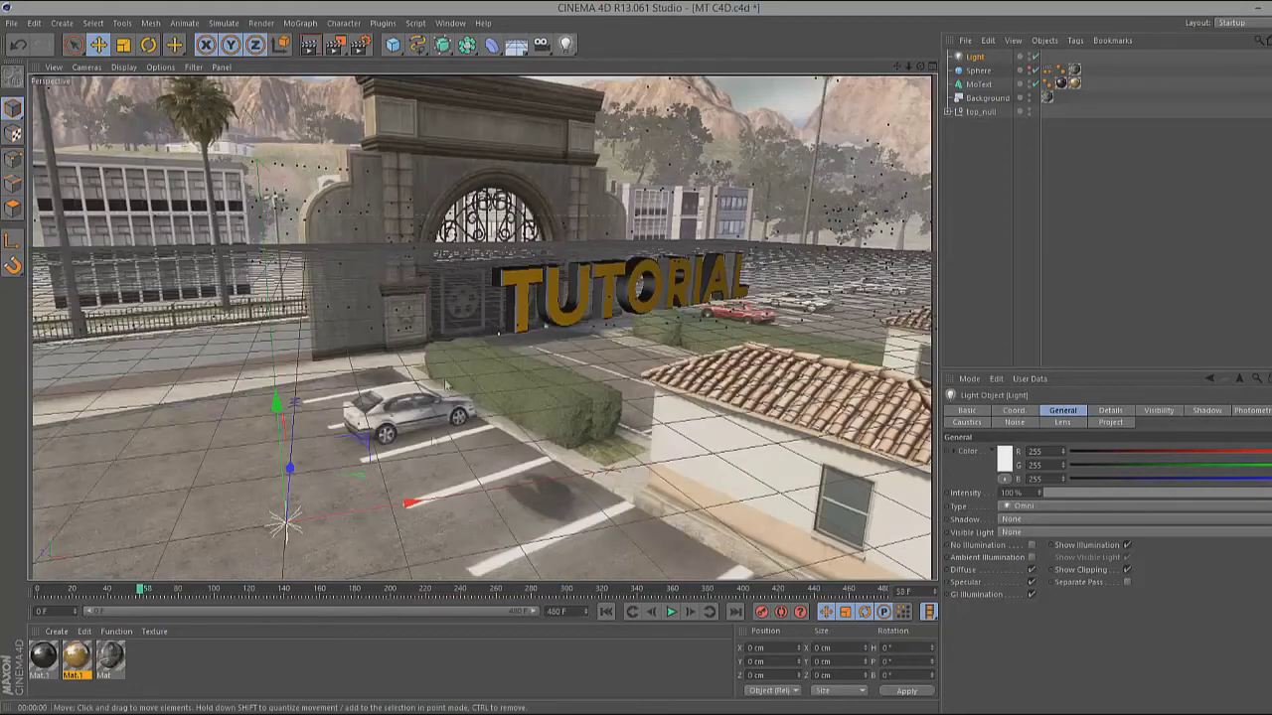
drag(416, 507, 701, 464)
drag(596, 343, 586, 238)
drag(703, 367, 740, 367)
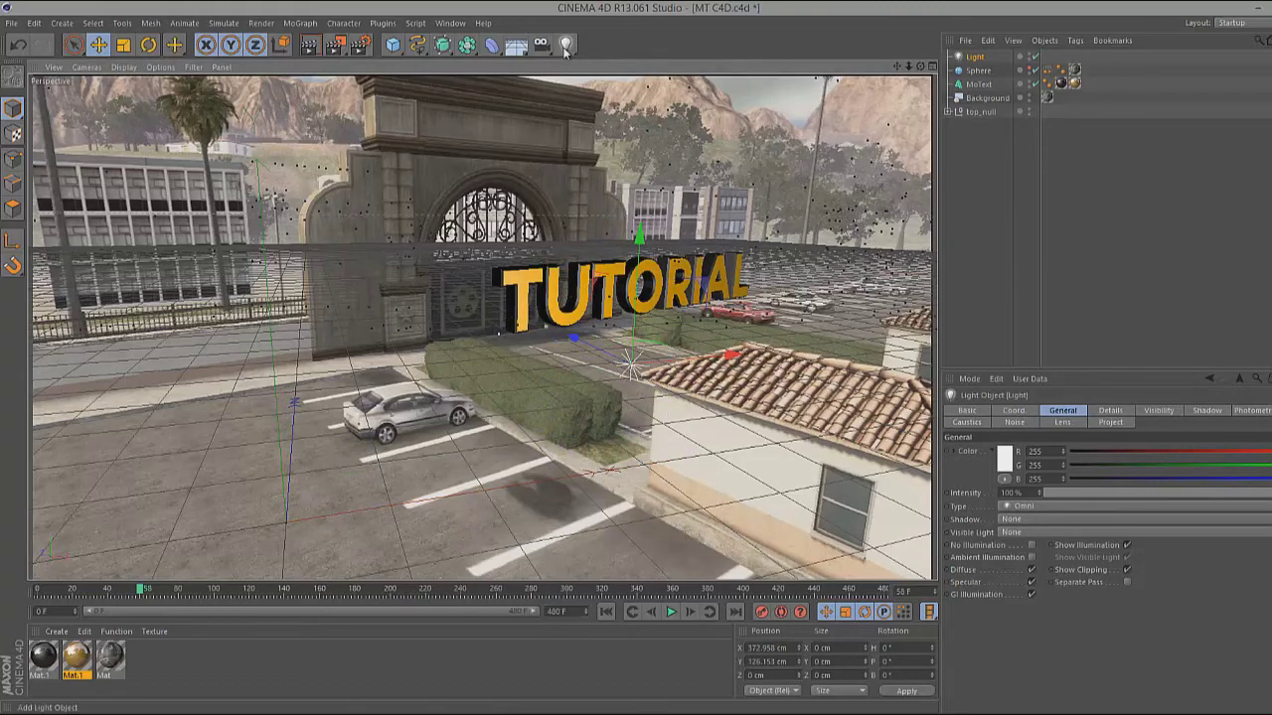
- Add a second Omni light near the end of the text at about Y 160, Z 295 cm, and render a preview at frame 252
click(566, 45)
drag(383, 508, 861, 294)
drag(755, 389, 667, 369)
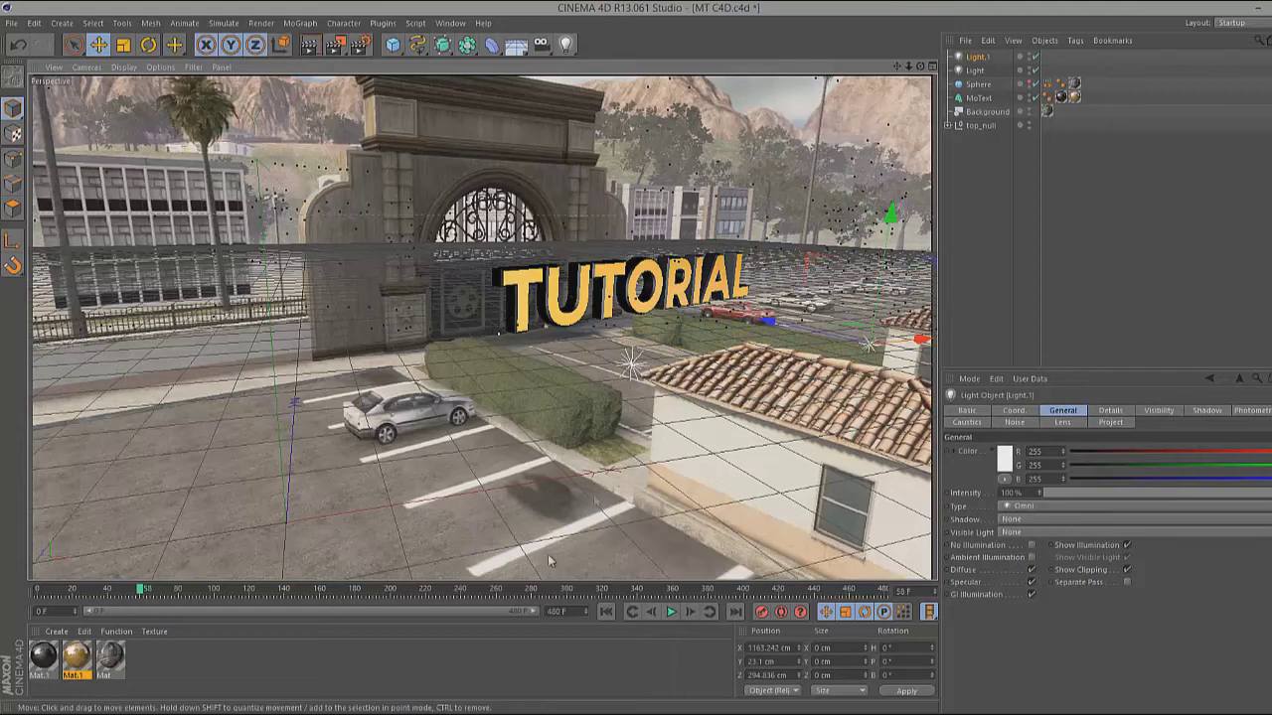
click(783, 590)
drag(635, 562, 340, 410)
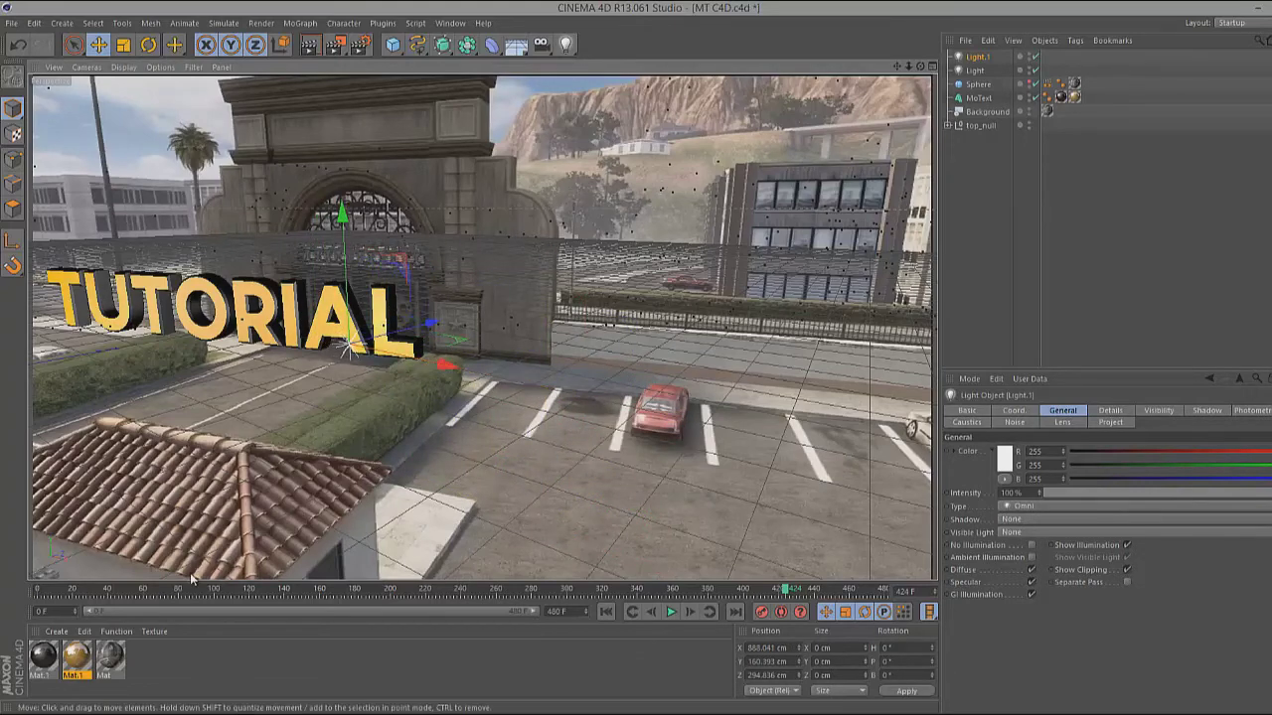
click(309, 47)
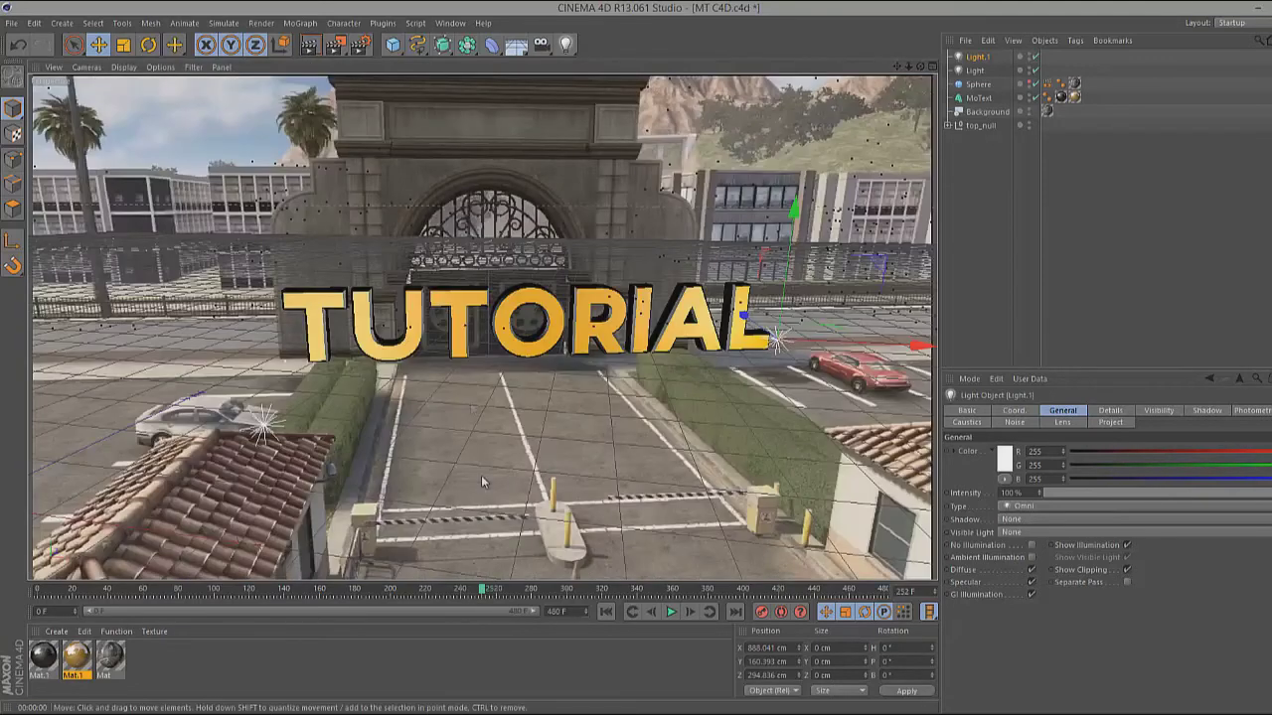
click(309, 47)
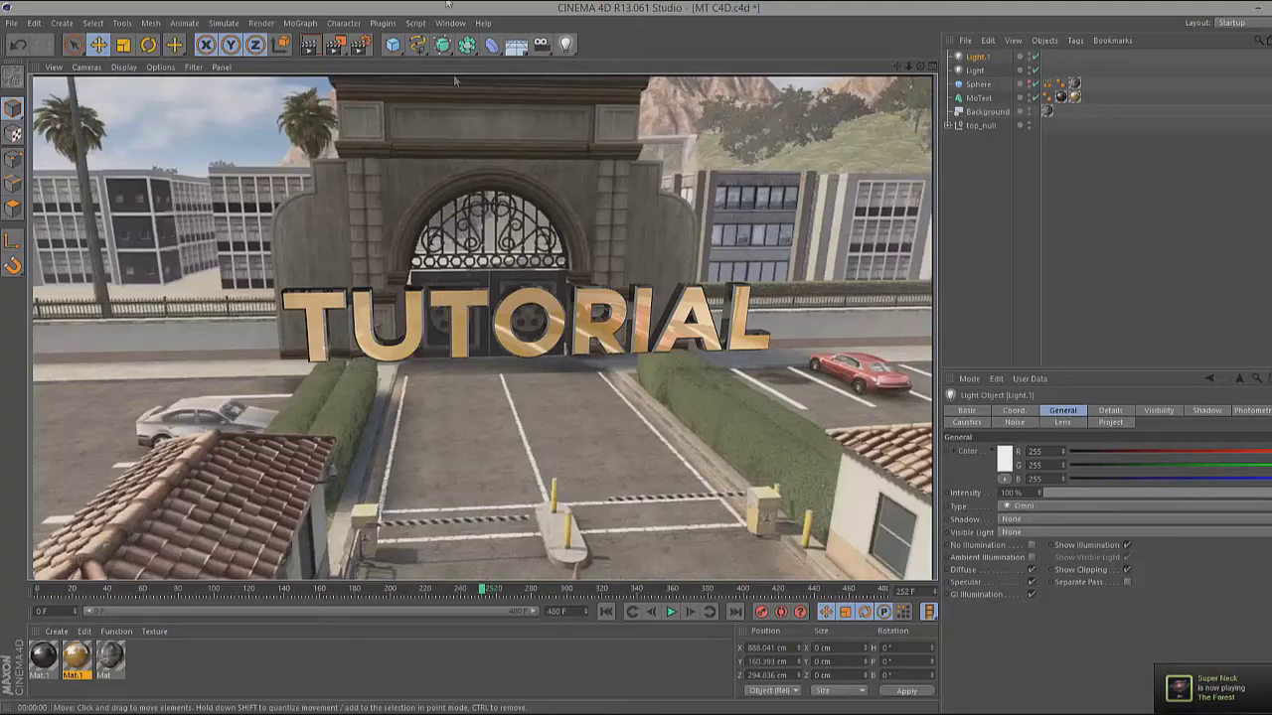
- Set the render output to frames 0 to 480 with a frame rate of 30
click(364, 43)
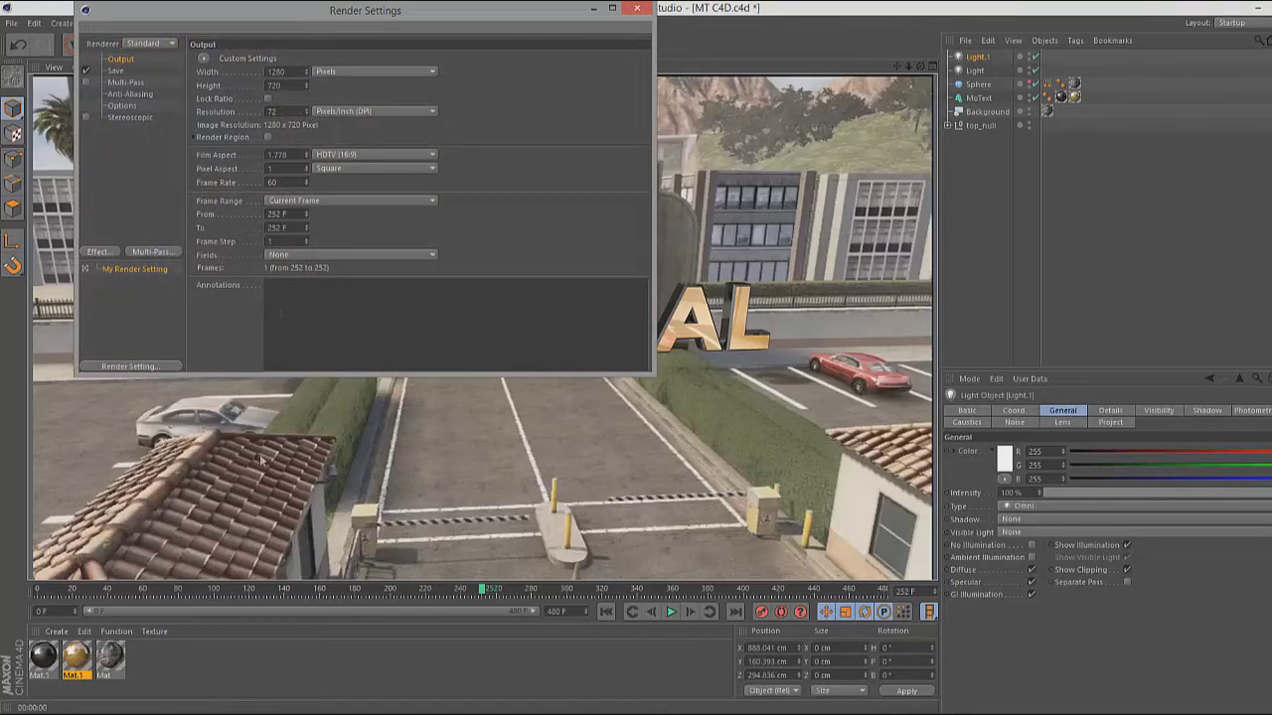
drag(482, 593, 1045, 587)
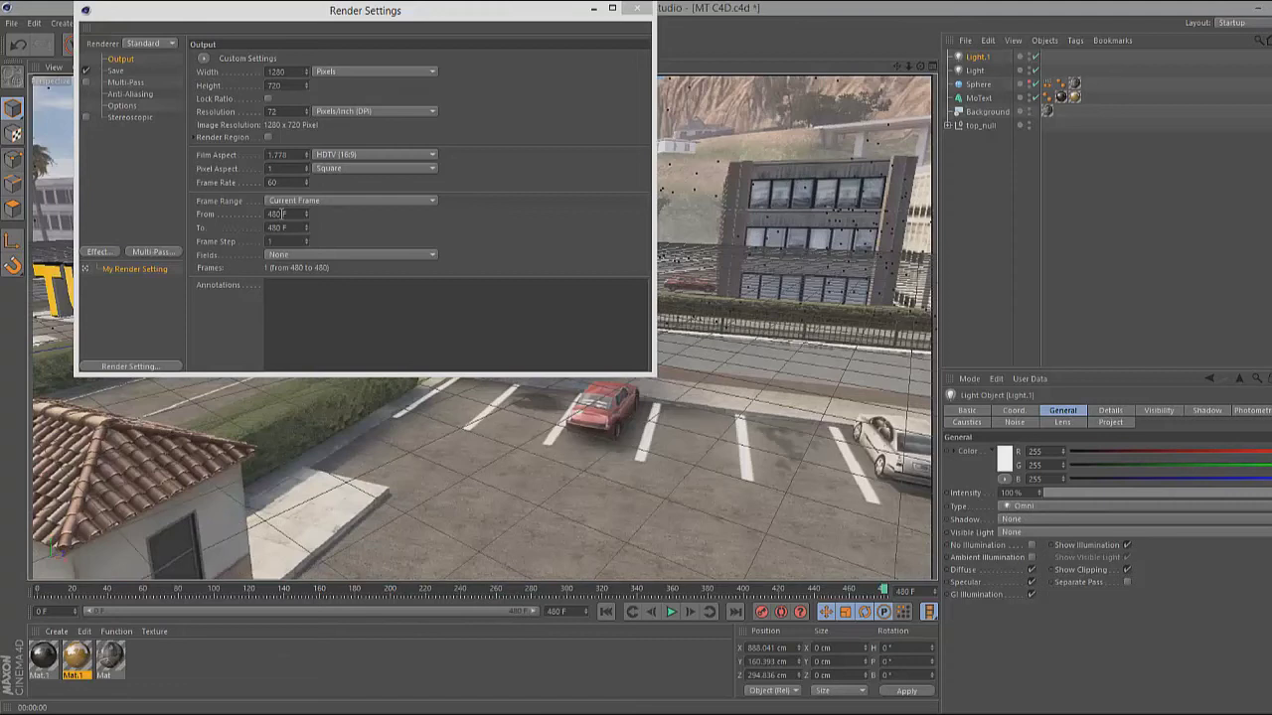
click(278, 214)
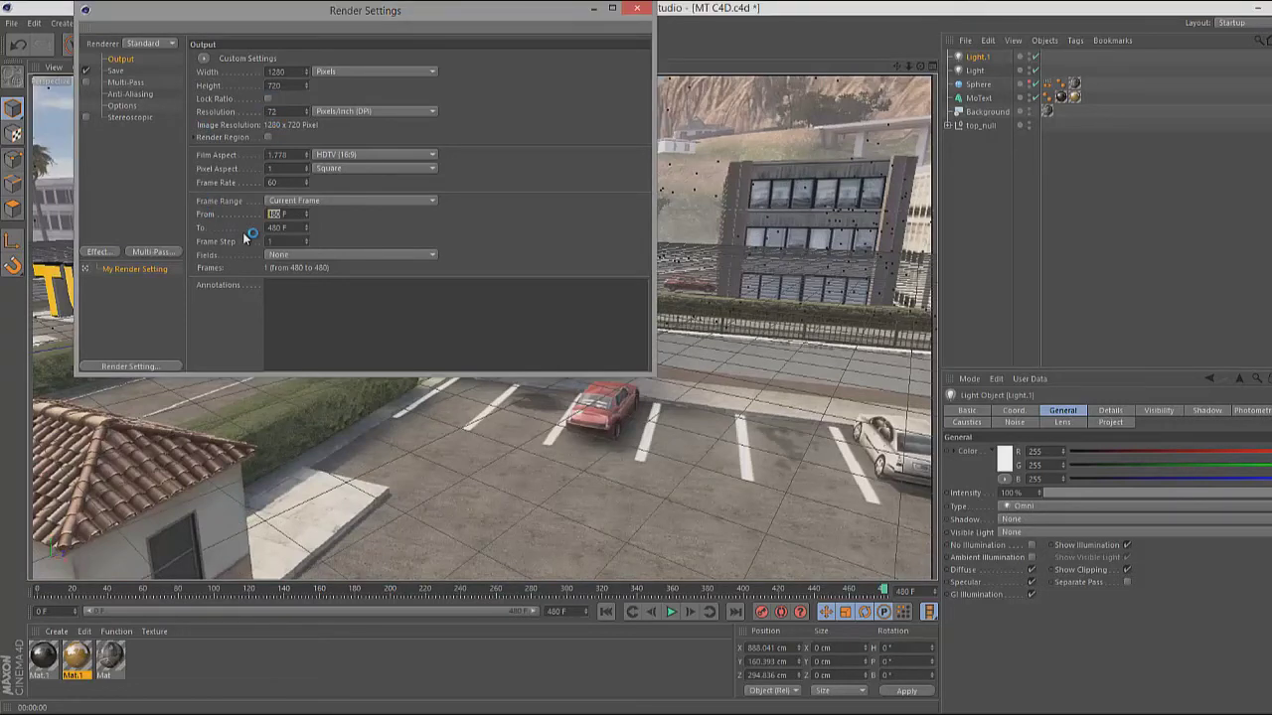
text(0)
key(Return)
text(3)
key(Return)
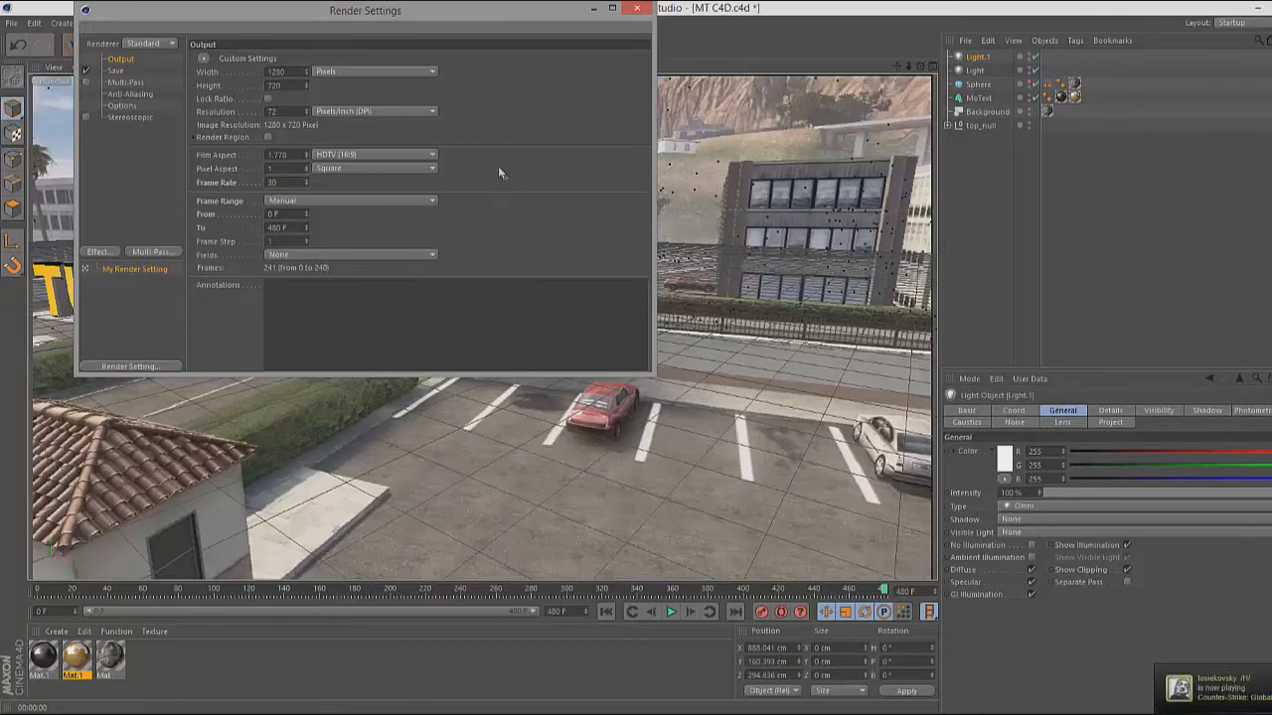
- Enable the alpha channel for the saved render and set its format to QuickTime Movie
click(116, 74)
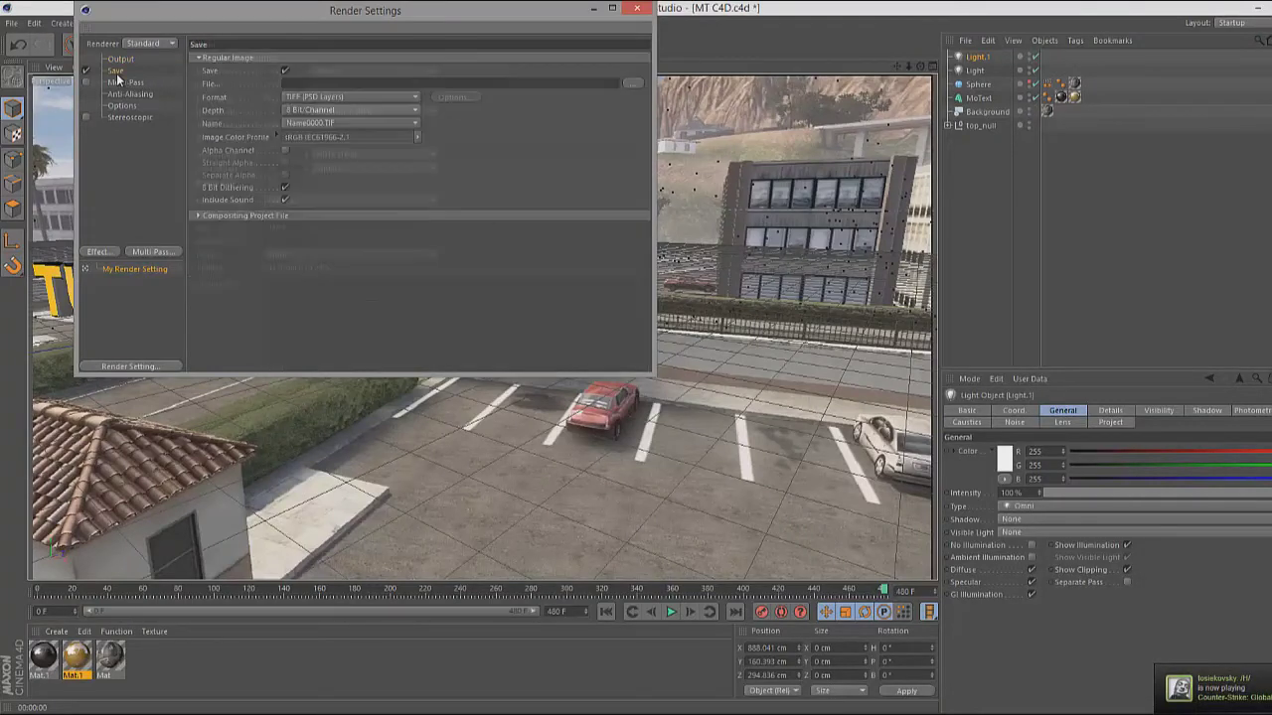
click(285, 150)
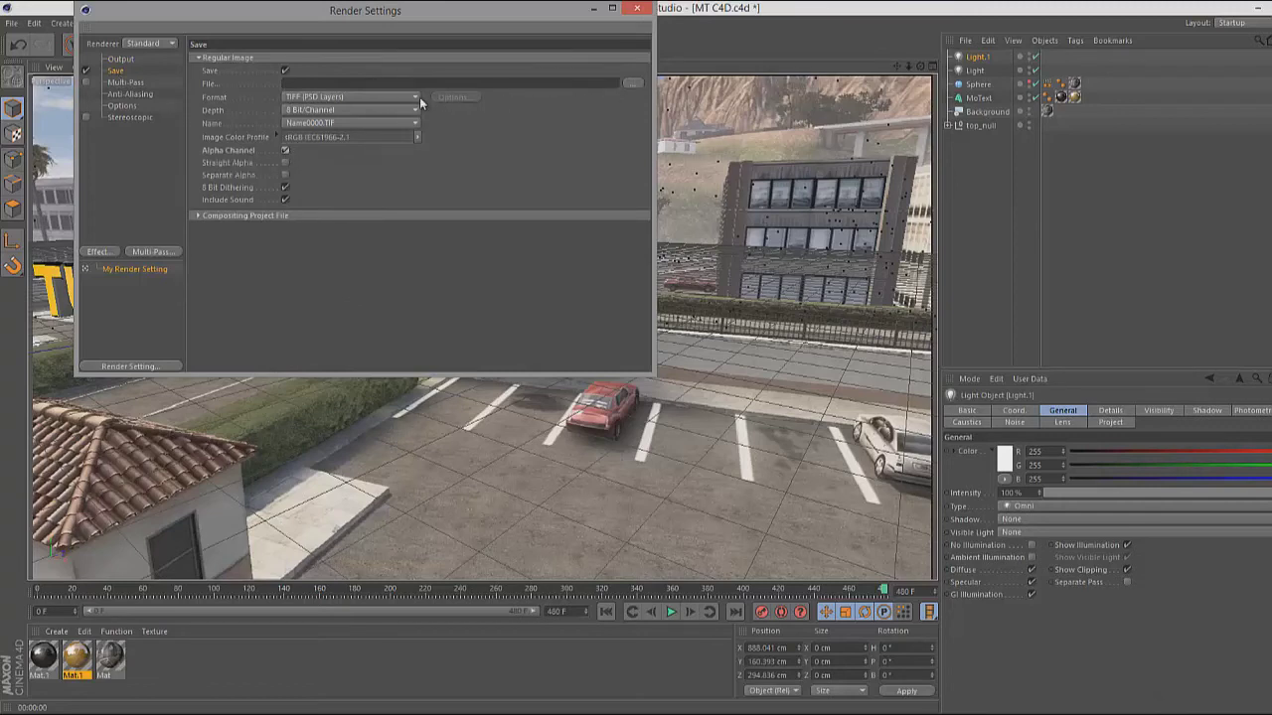
click(415, 97)
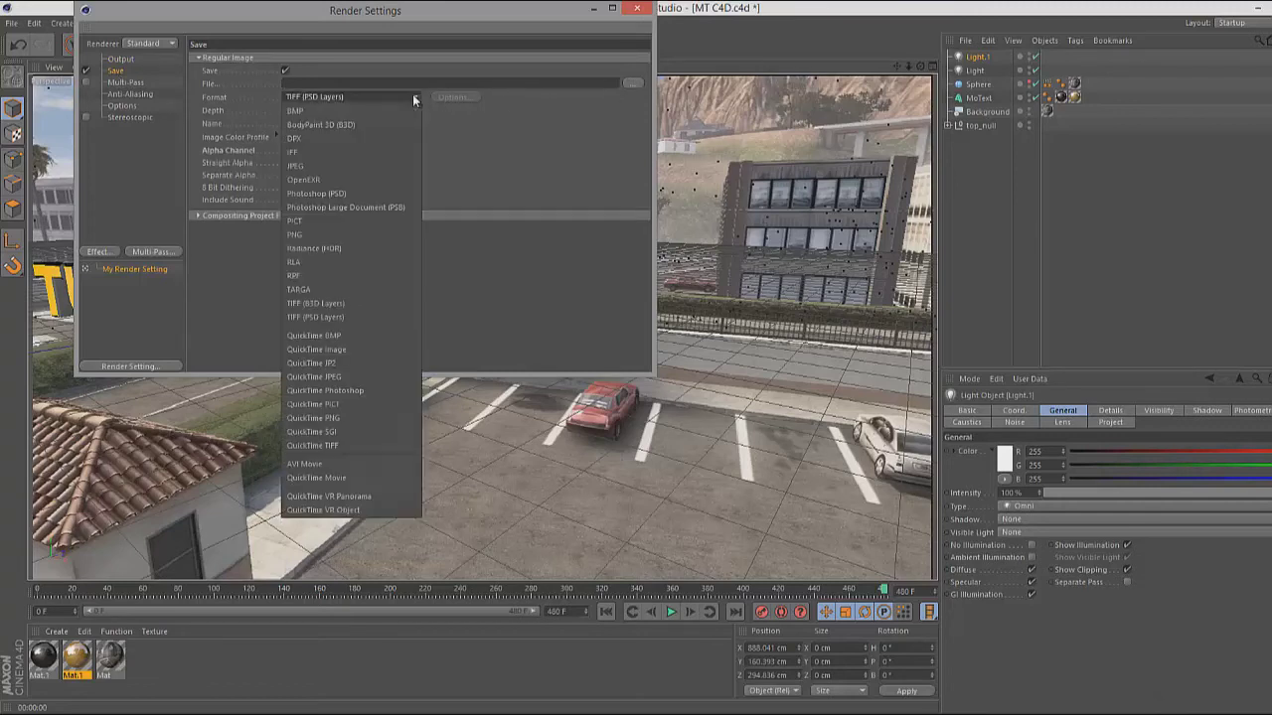
click(363, 479)
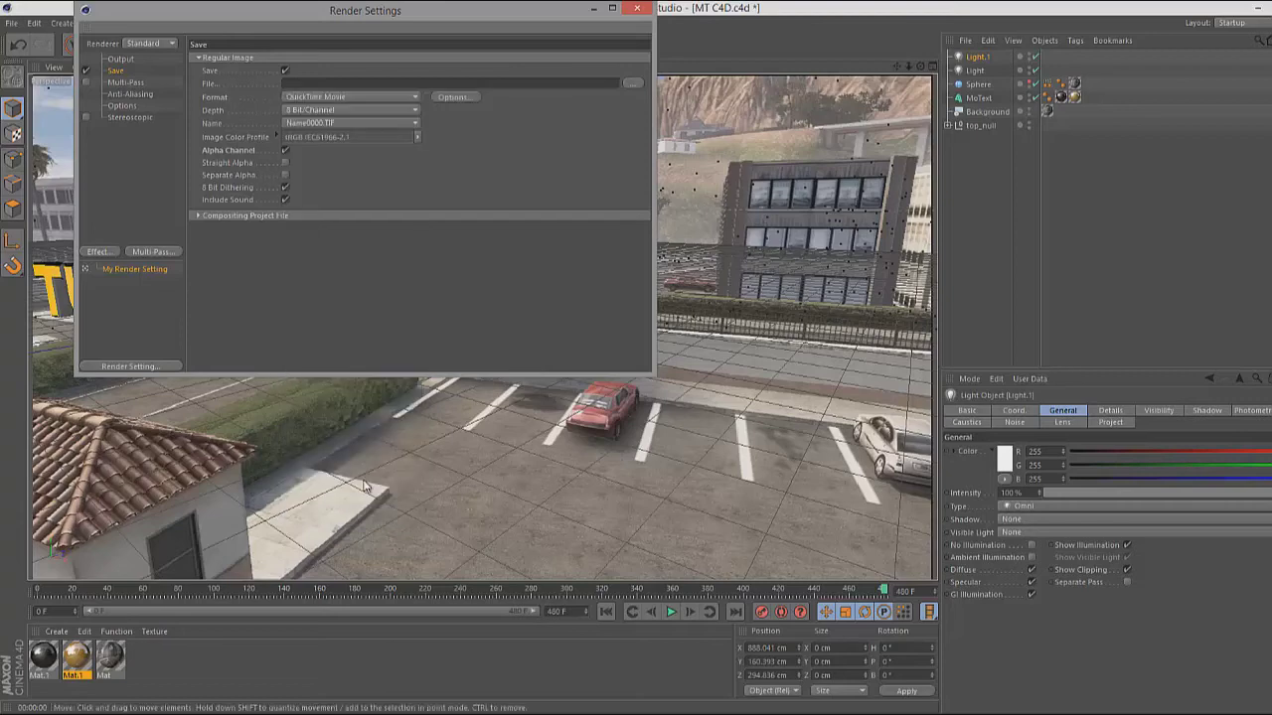
- Set the render's output file to Motion track tutorial in the Everything folder
click(634, 83)
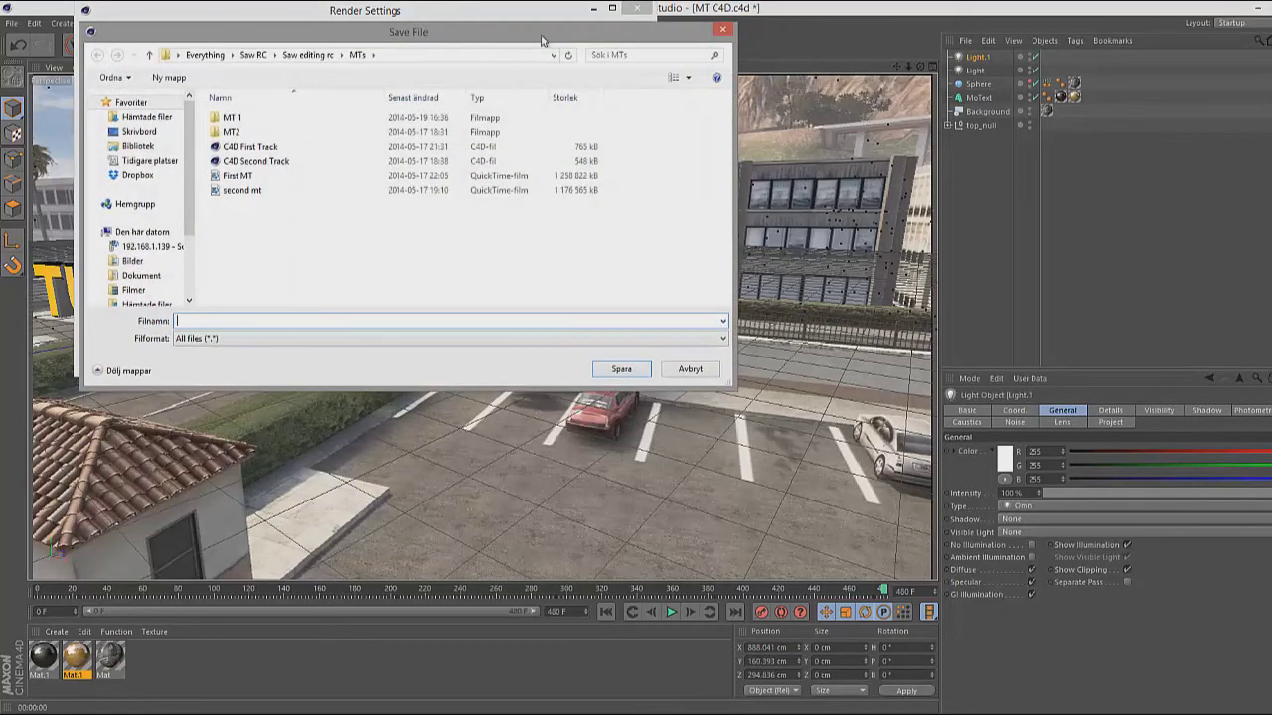
click(724, 29)
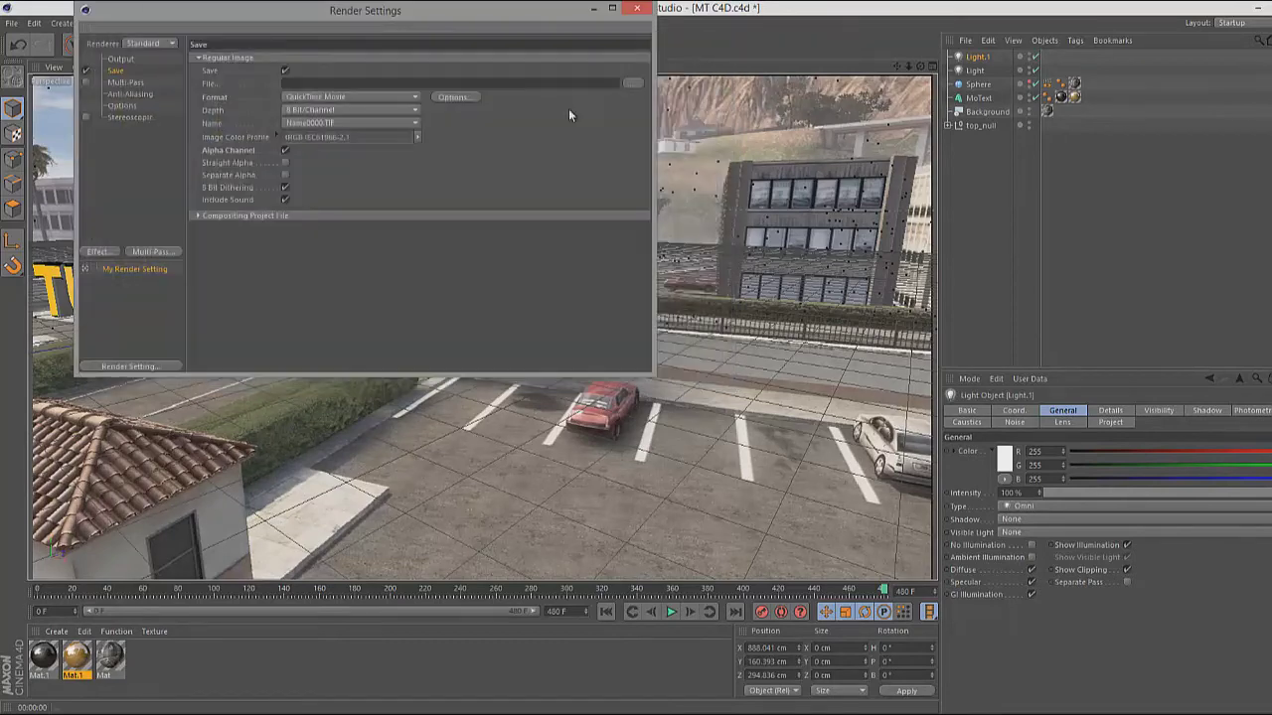
click(633, 83)
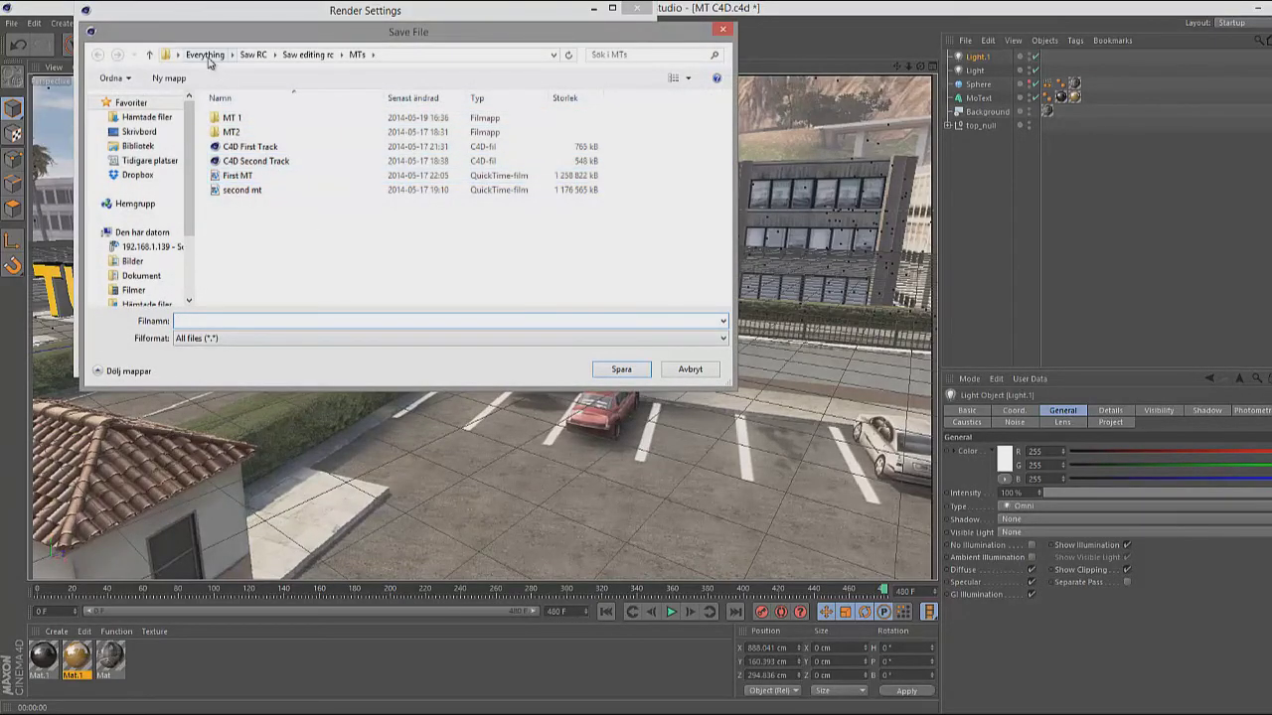
click(203, 55)
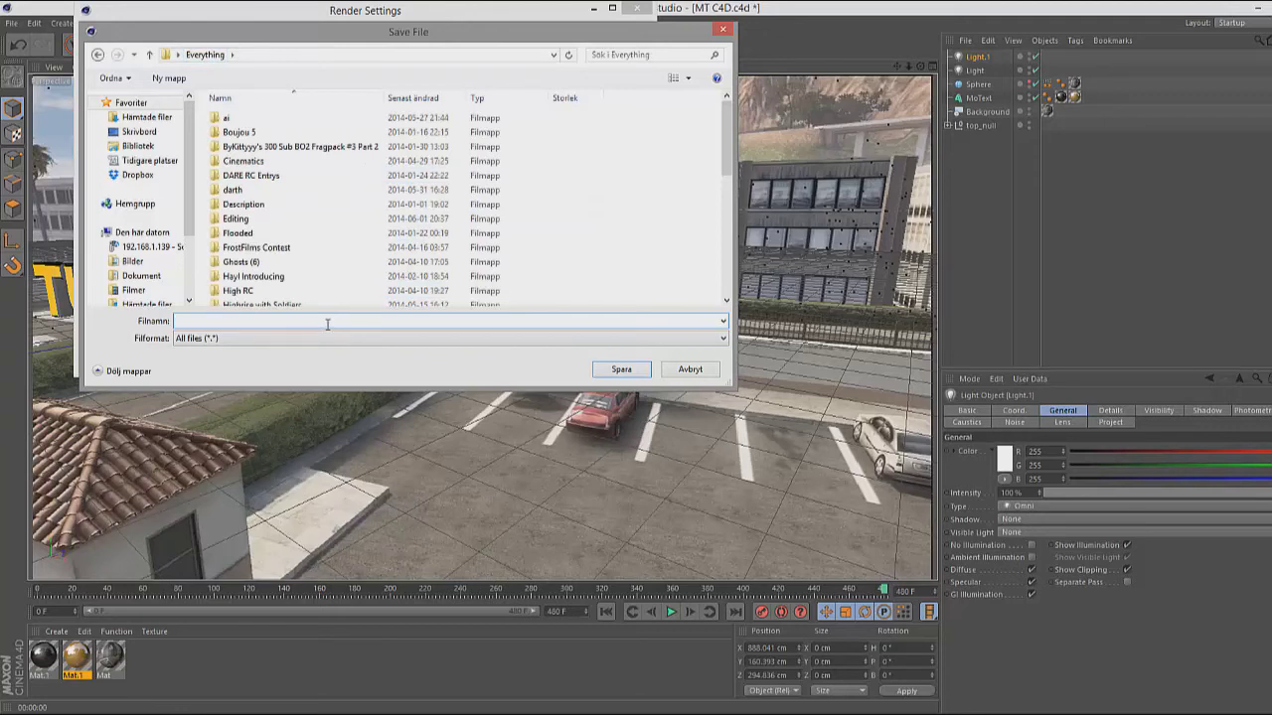
text(Motion track)
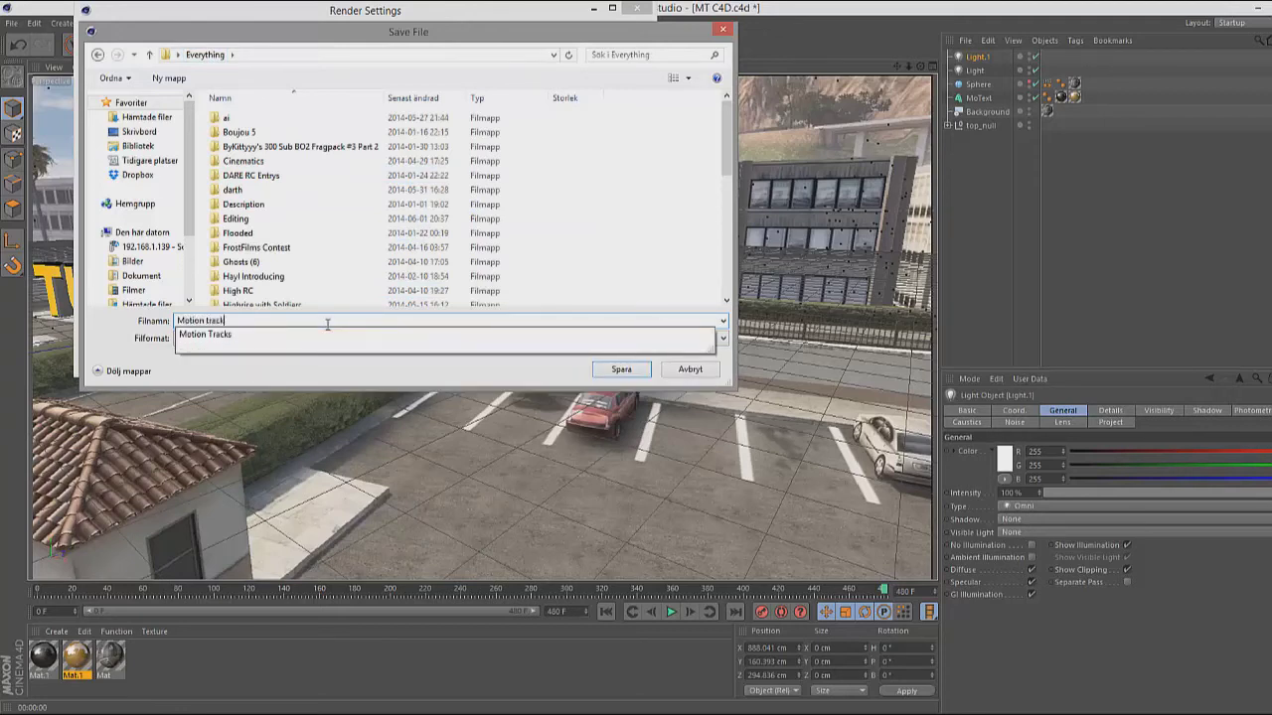
text( tutorial)
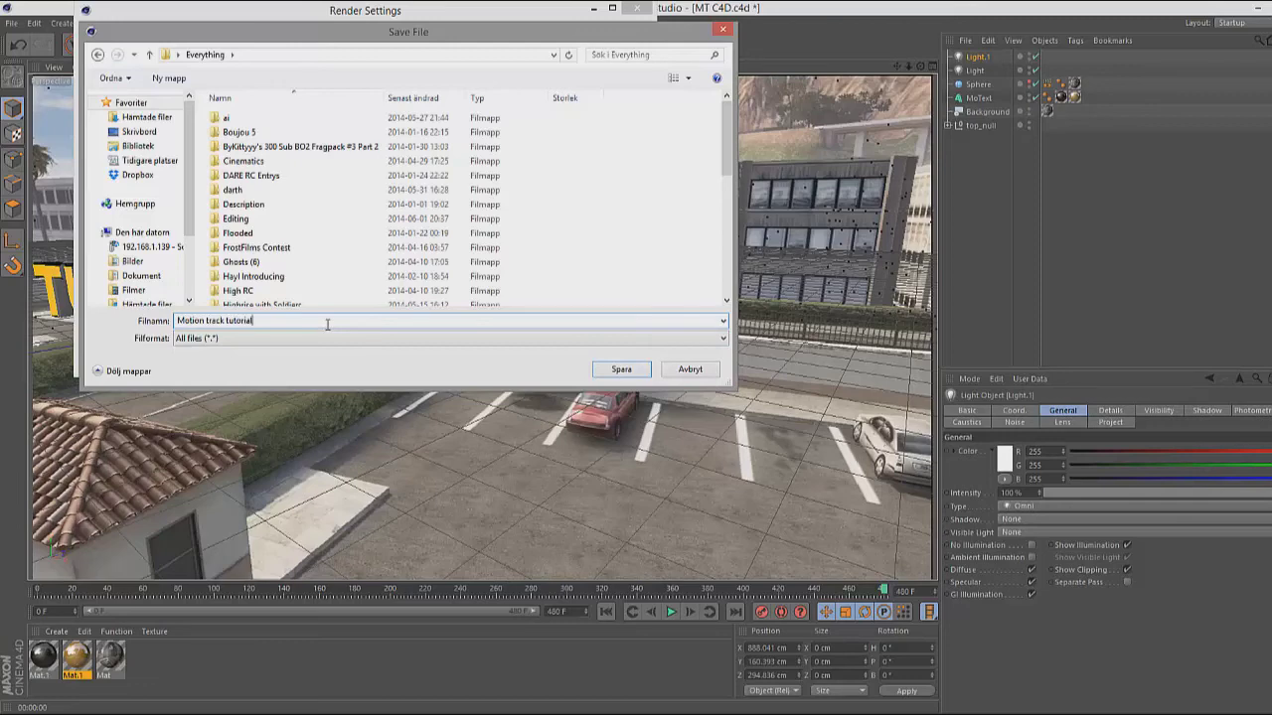
click(617, 370)
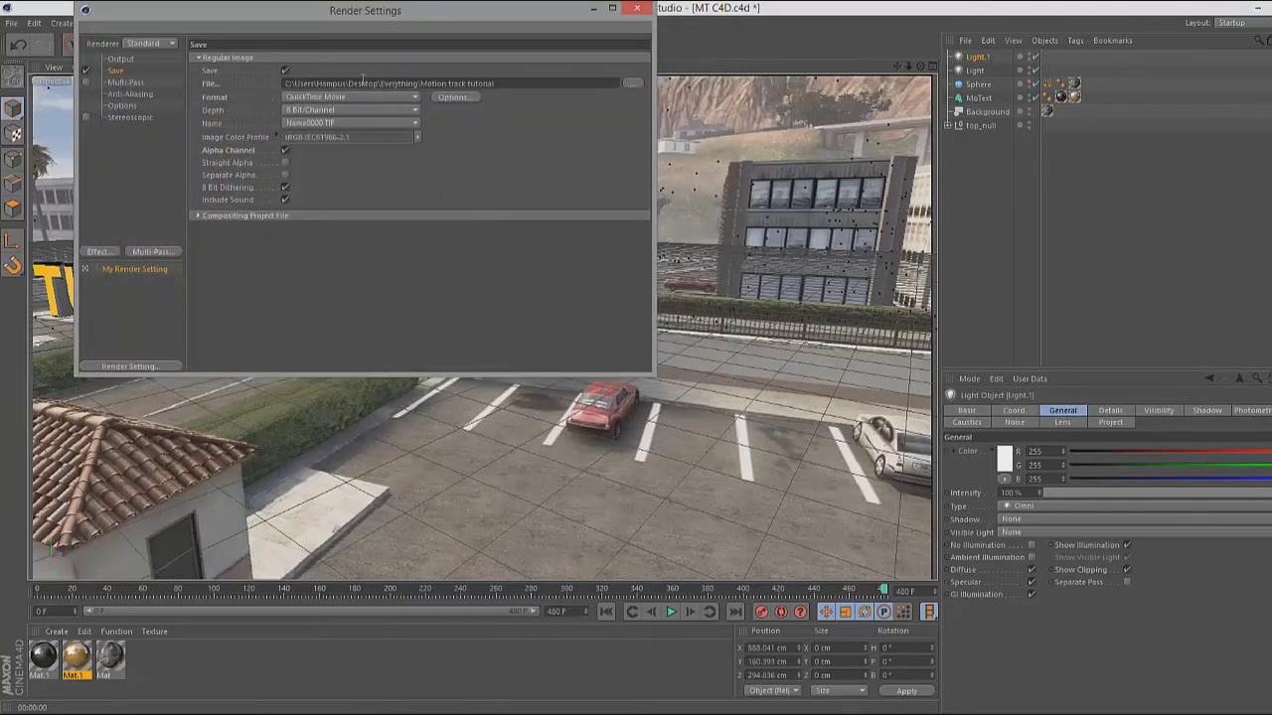
- Set the render's anti-aliasing to Best with a minimum level of 2x2, and close the render settings
click(127, 93)
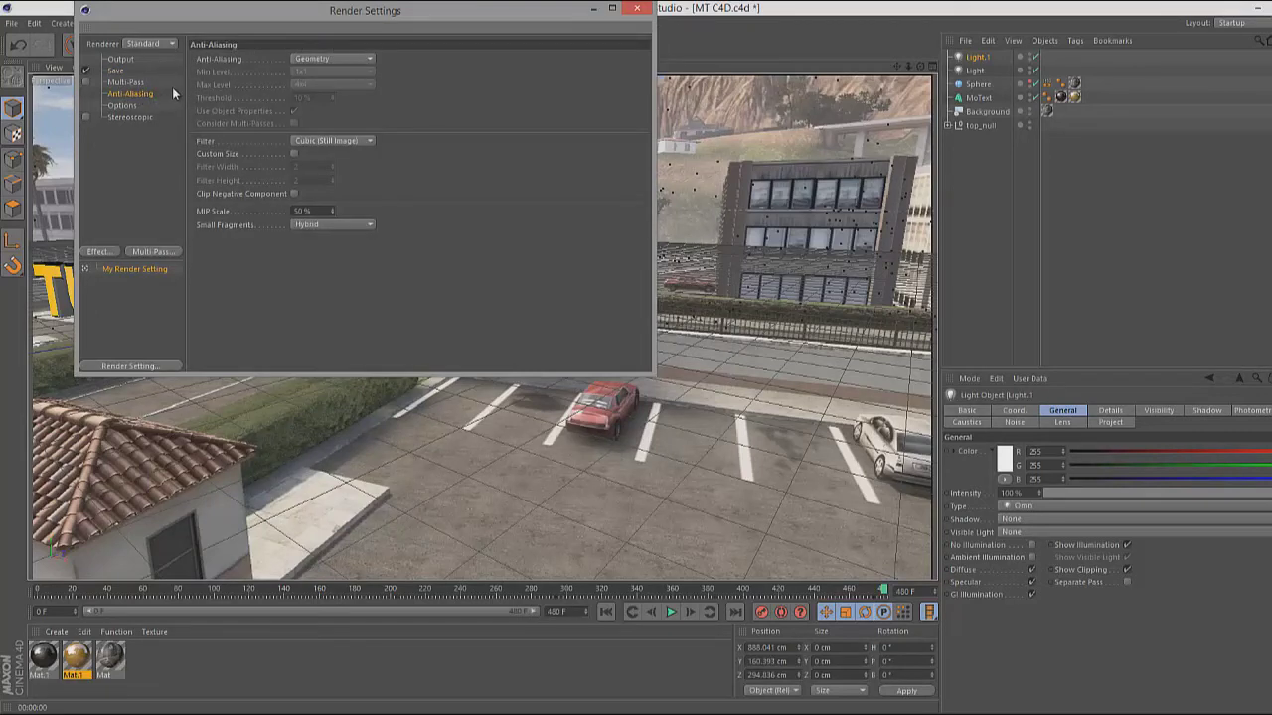
click(365, 59)
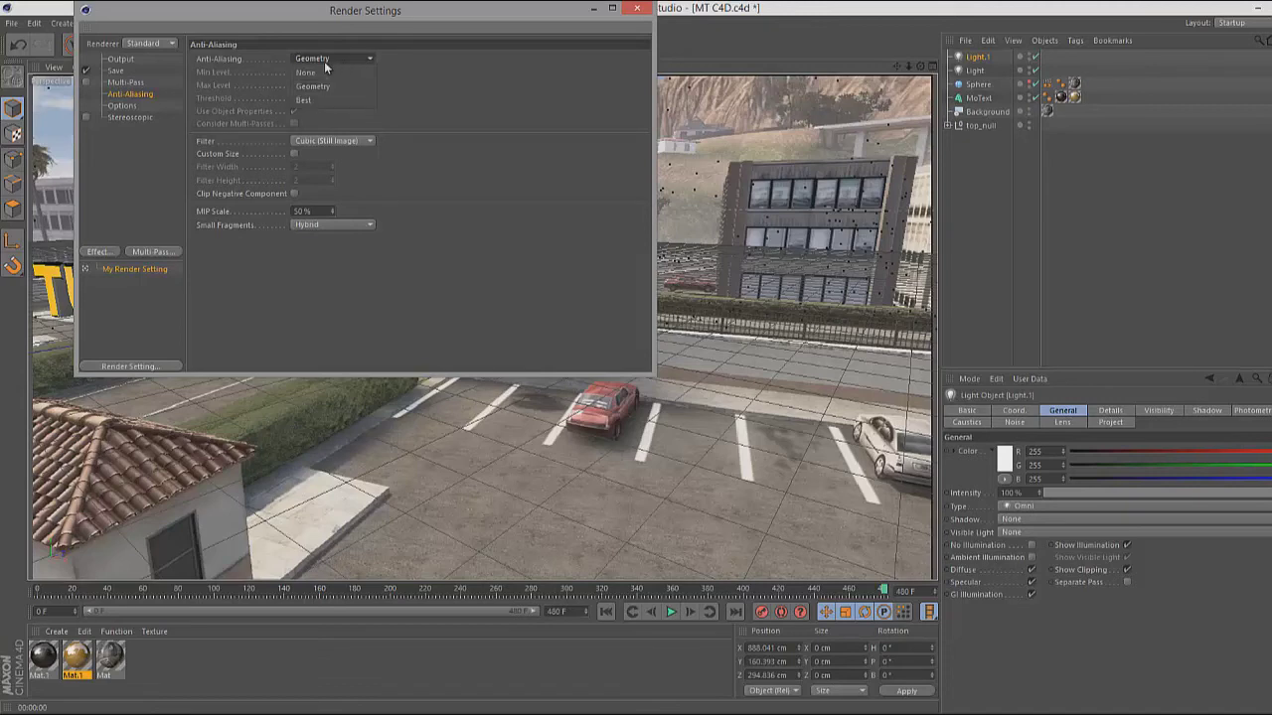
click(306, 100)
click(334, 73)
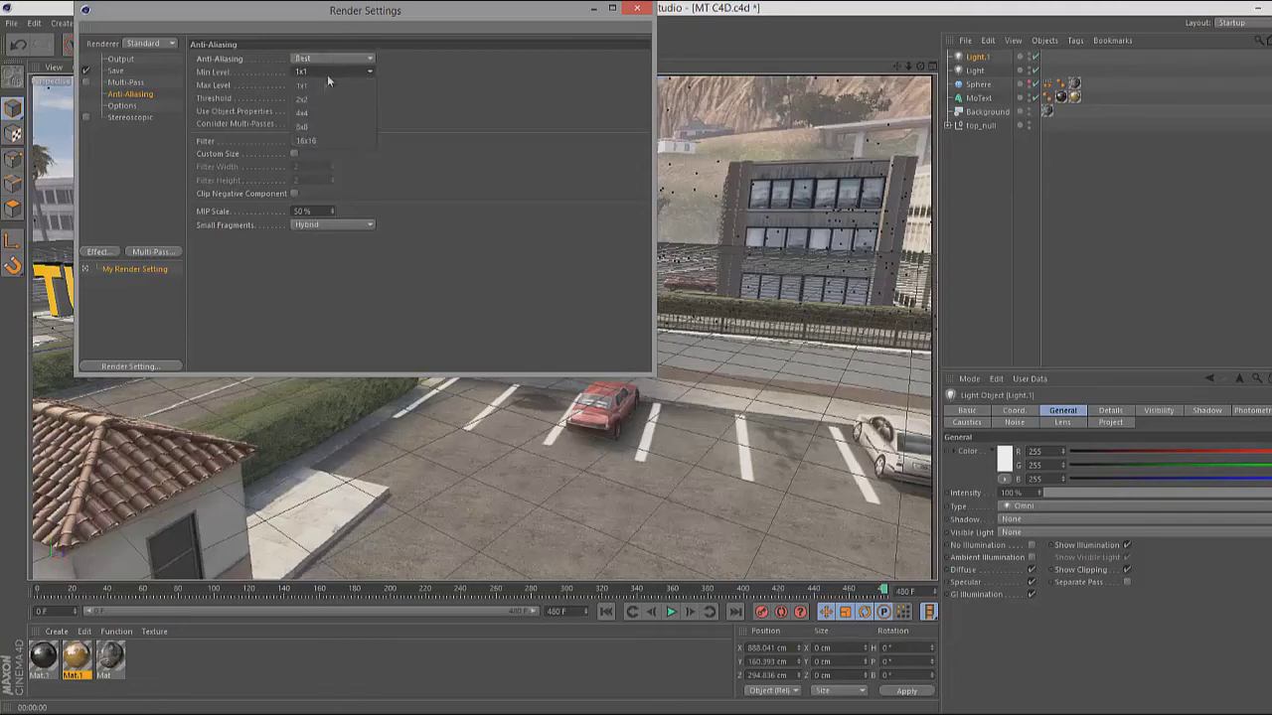
click(309, 99)
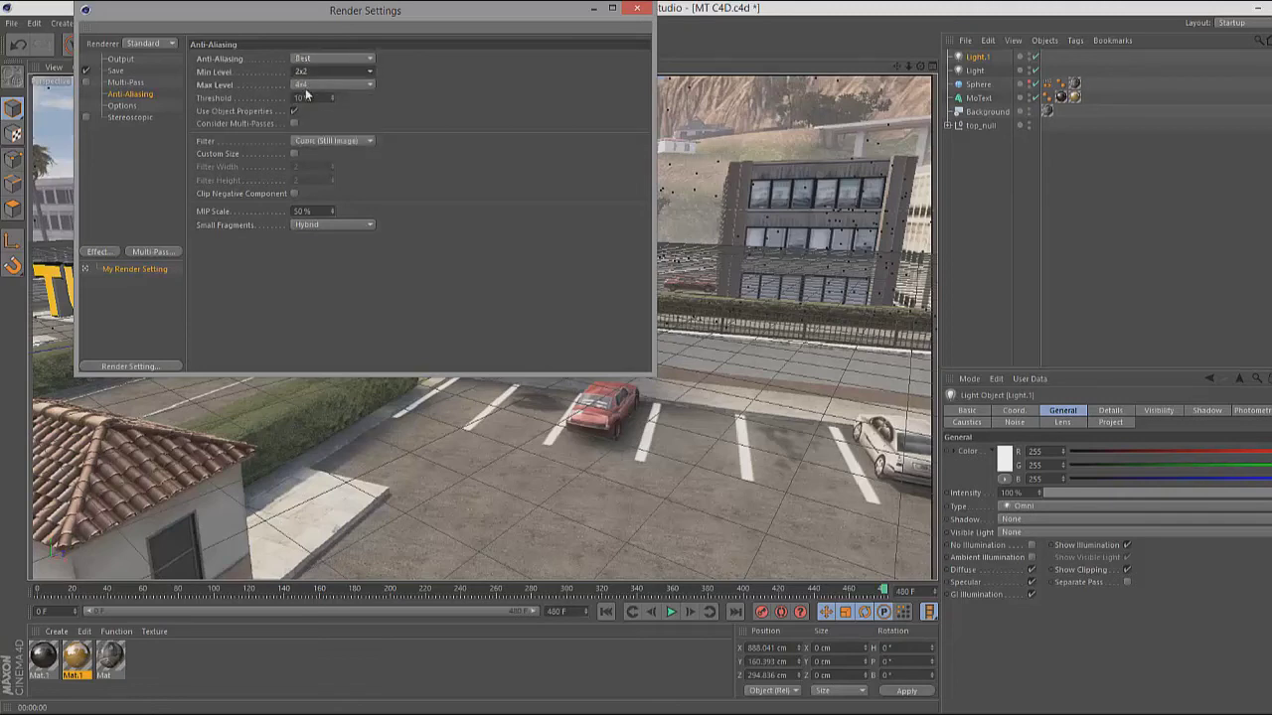
click(629, 10)
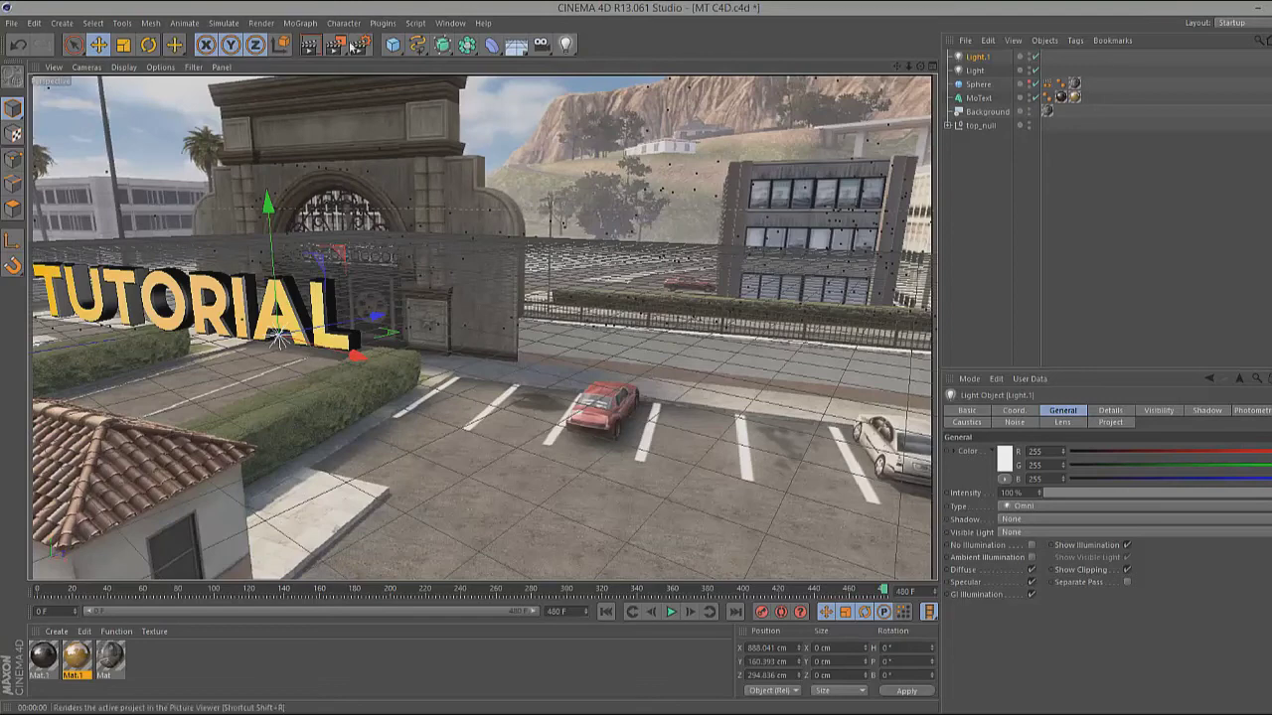
- Render the full animation to the Picture Viewer and zoom its image out to about 64%
click(339, 46)
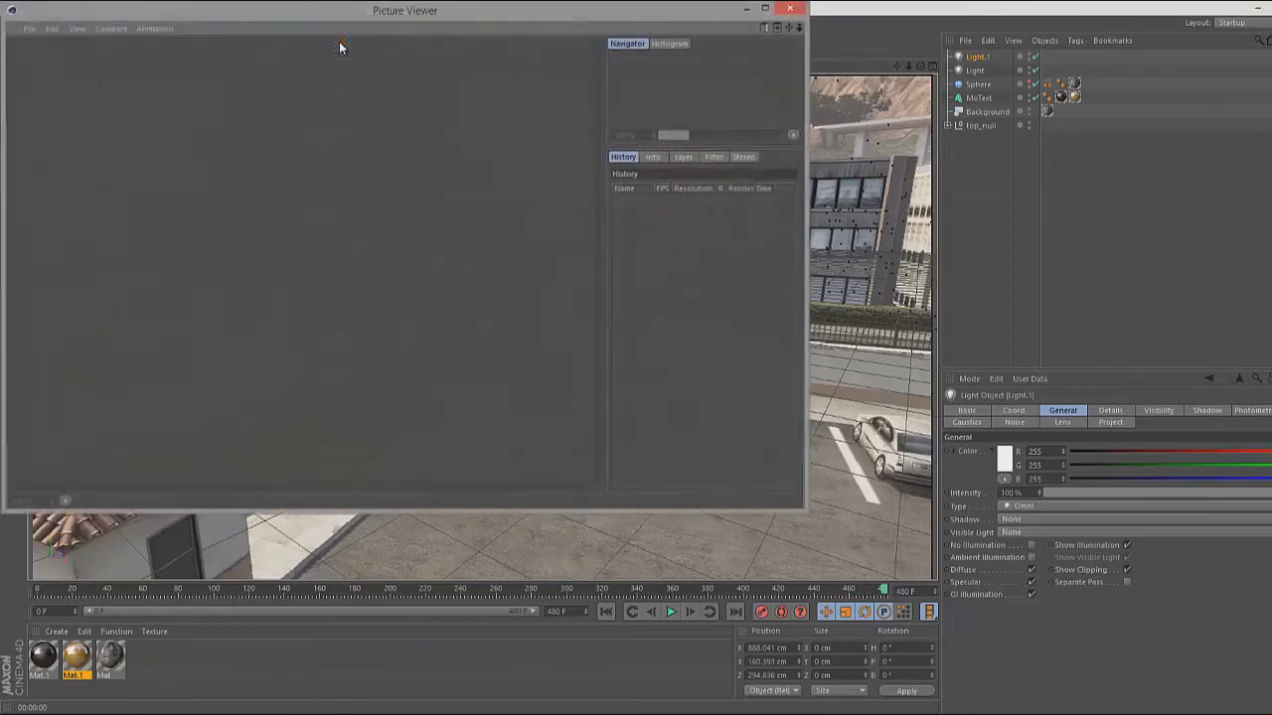
scroll(701, 63, down, 1)
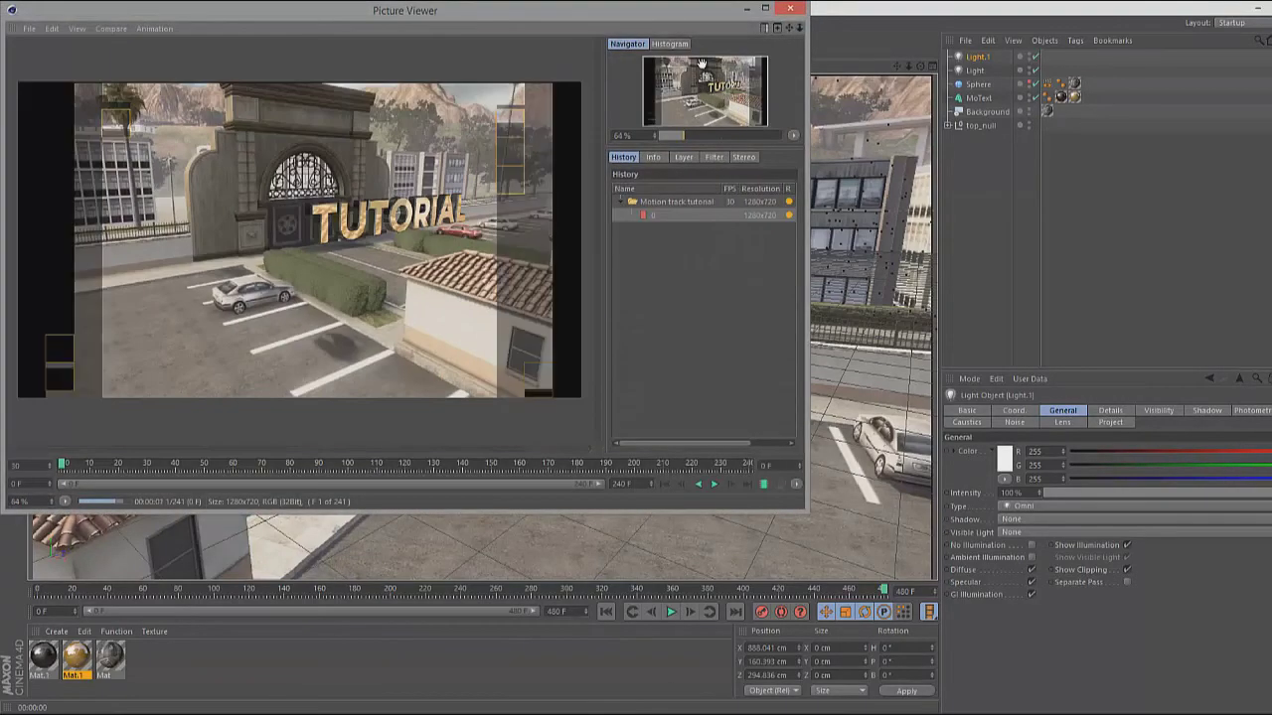